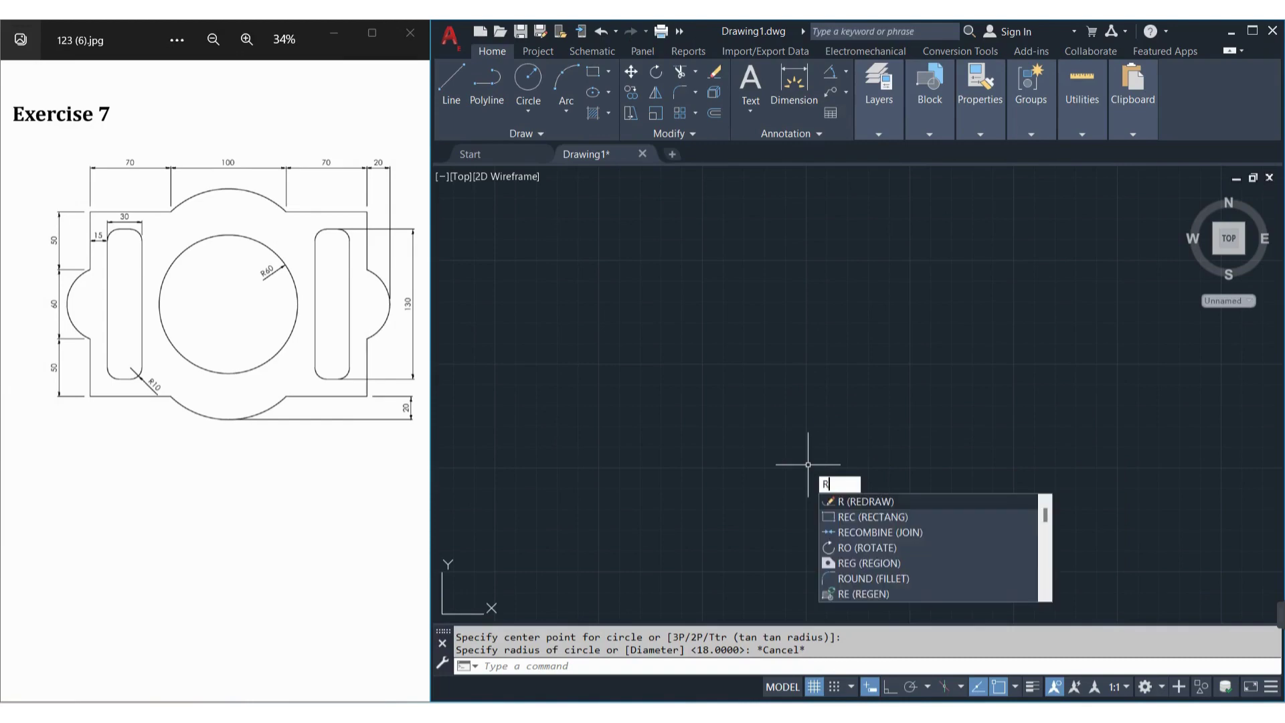
Step: Draw a 240 by 160 rectangle from a picked first corner
type("ec")
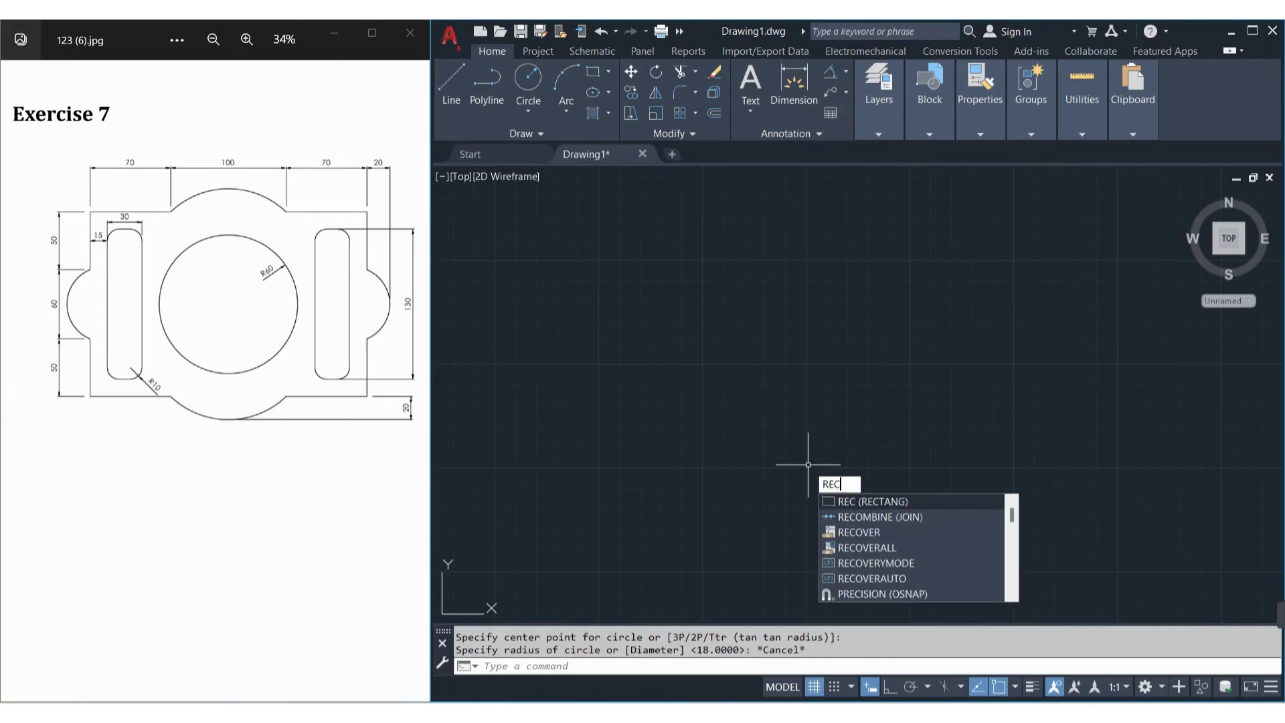
key("Return")
left_click(603, 275)
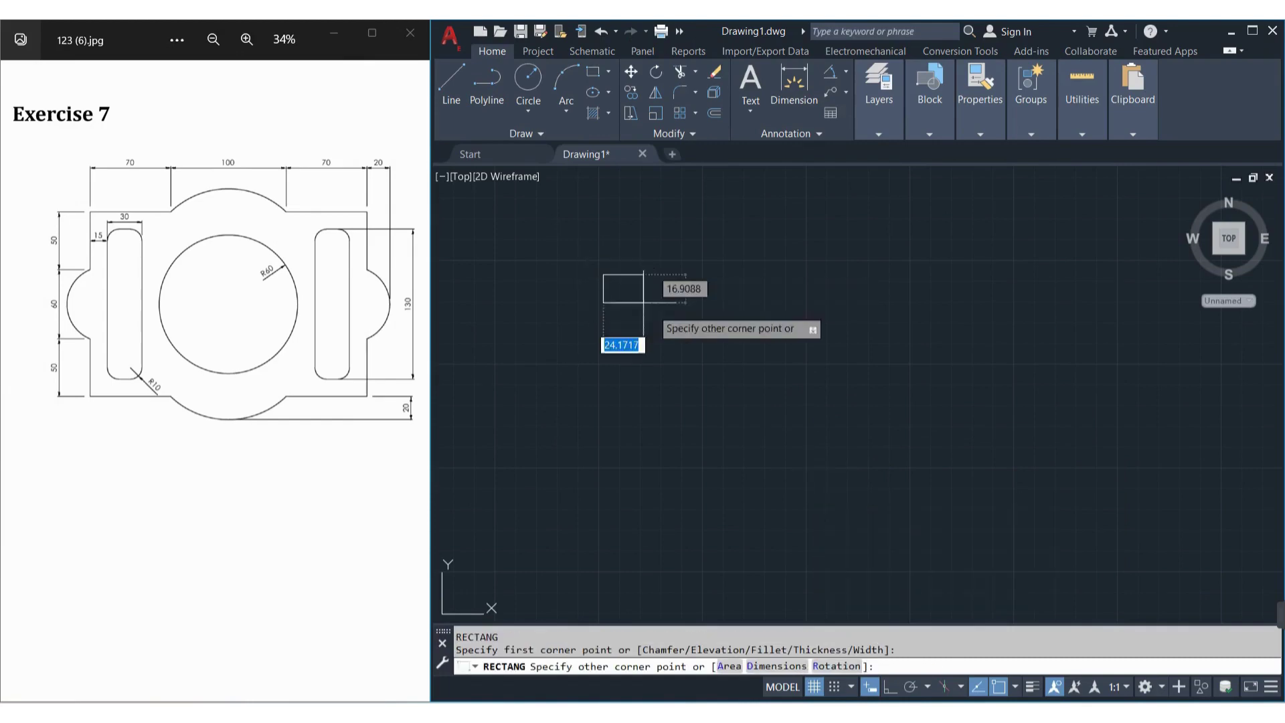
type("240")
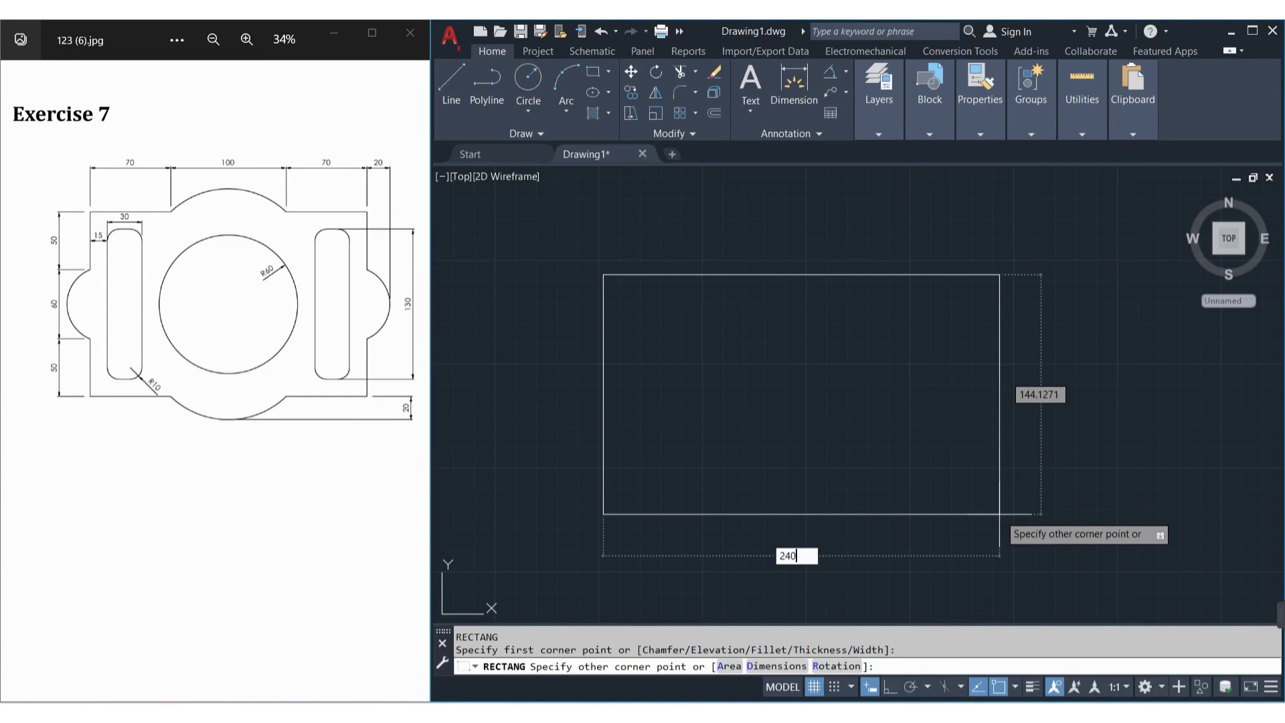
key("Tab")
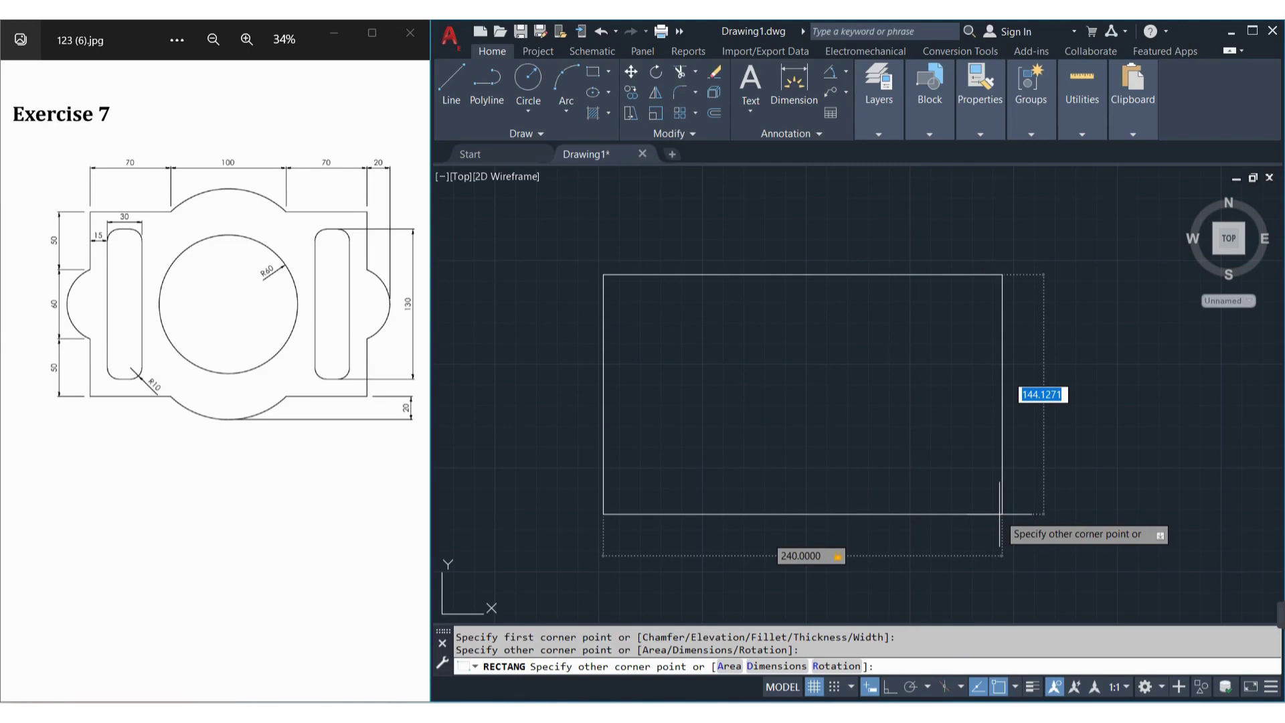
type("160")
key("Return")
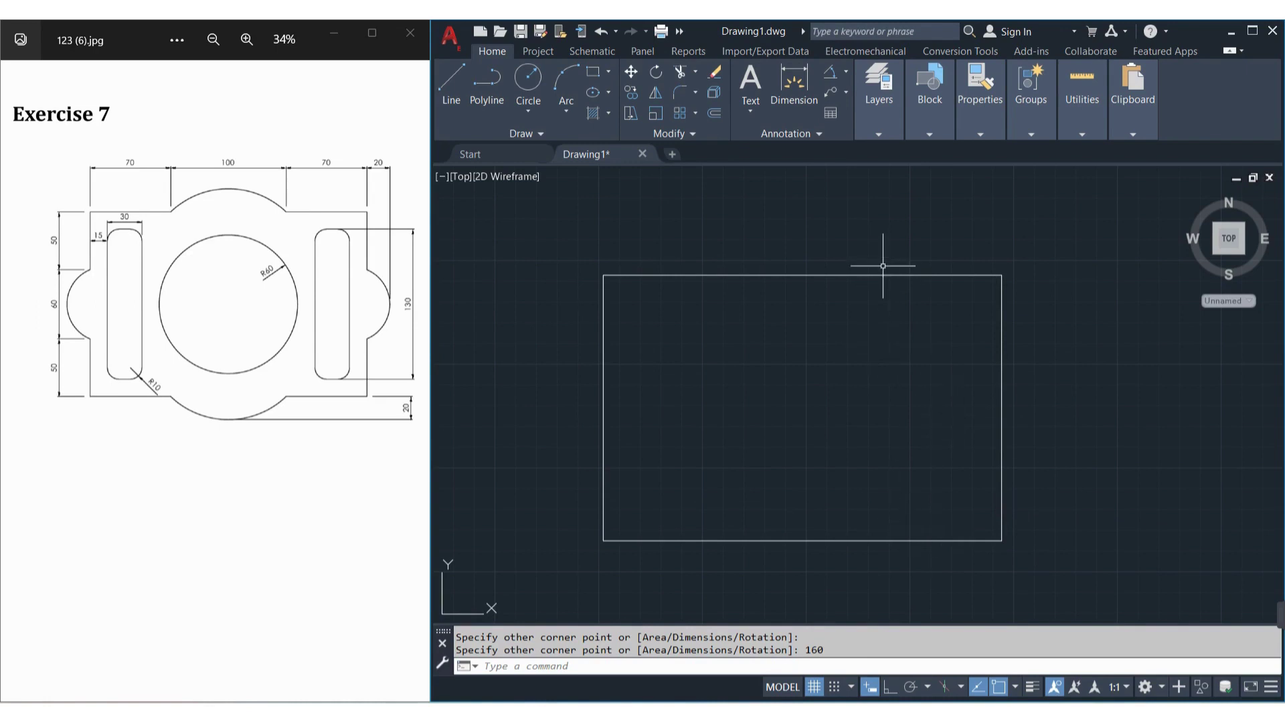
Step: Offset the rectangle 20 units outward to make an outer outline
type("o")
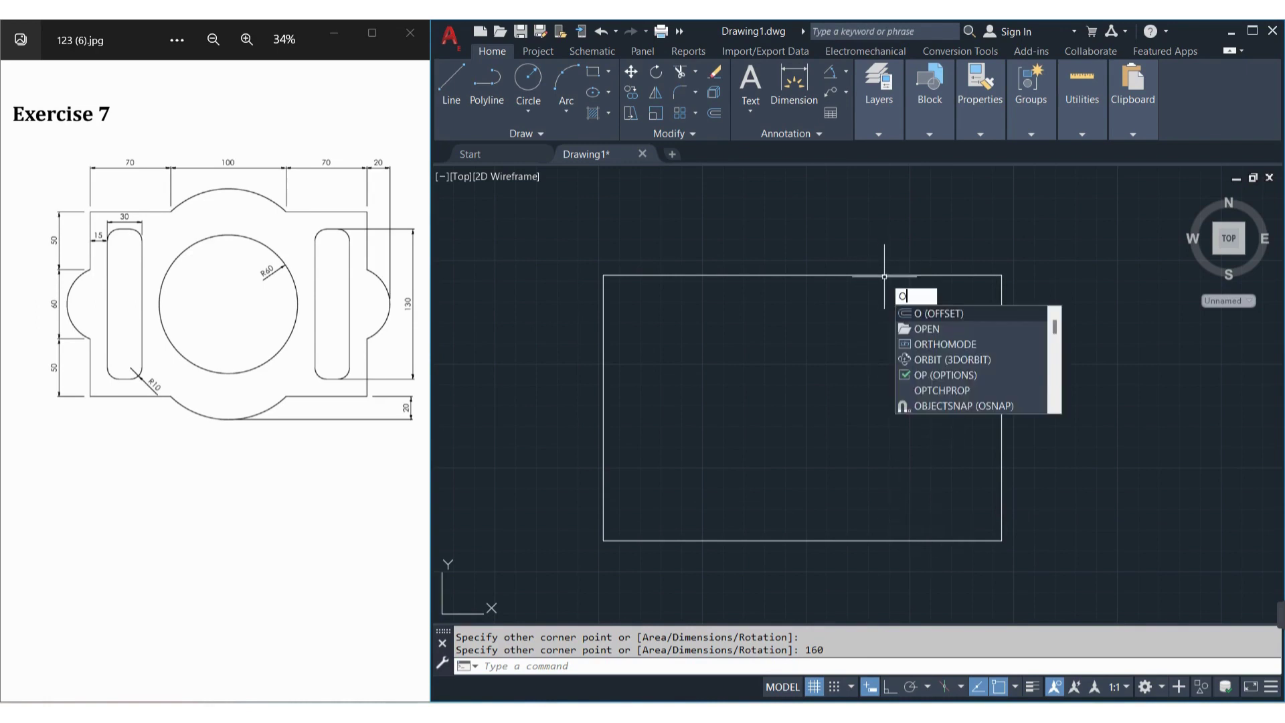
key("Return")
key("BackSpace")
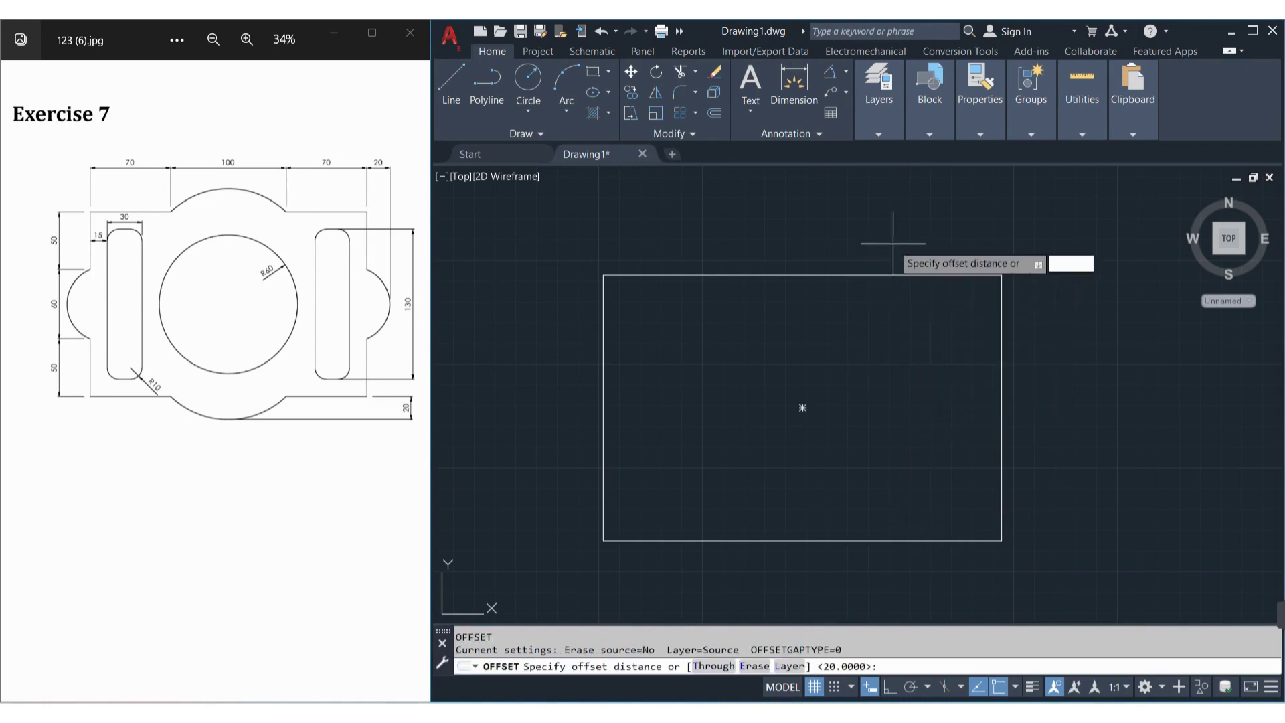
type("20")
key("Return")
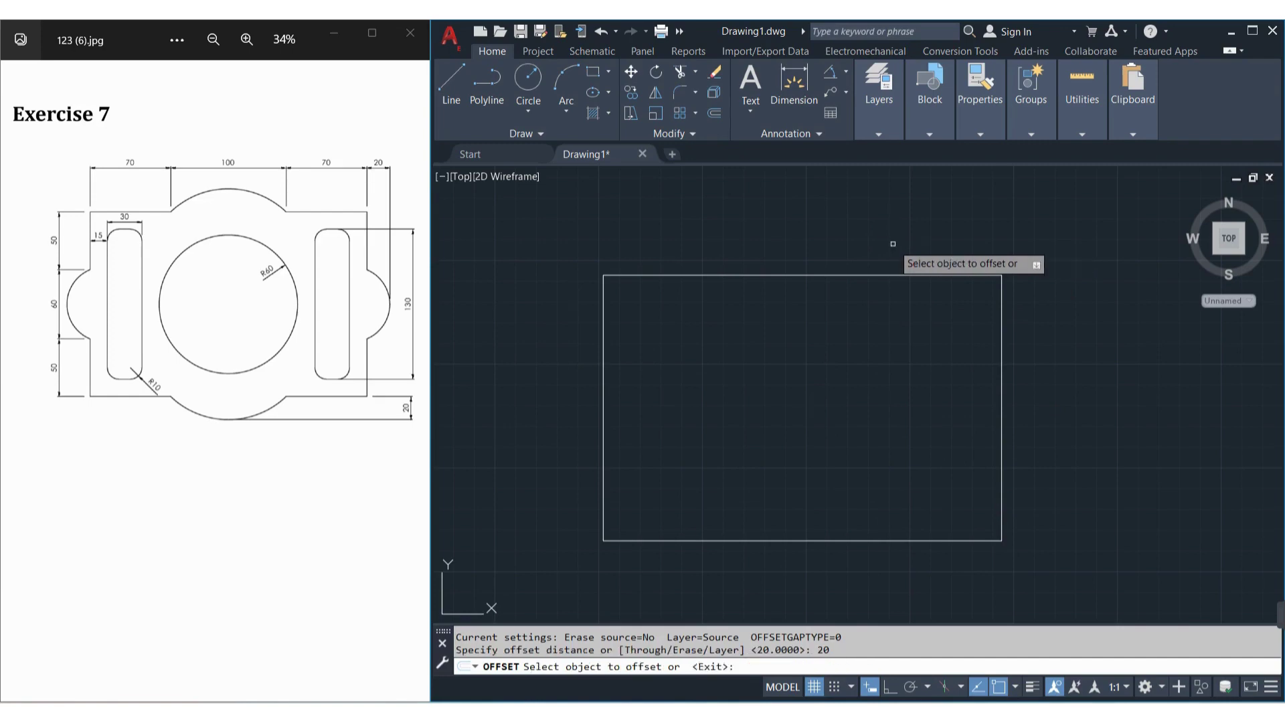
left_click(892, 274)
left_click(889, 233)
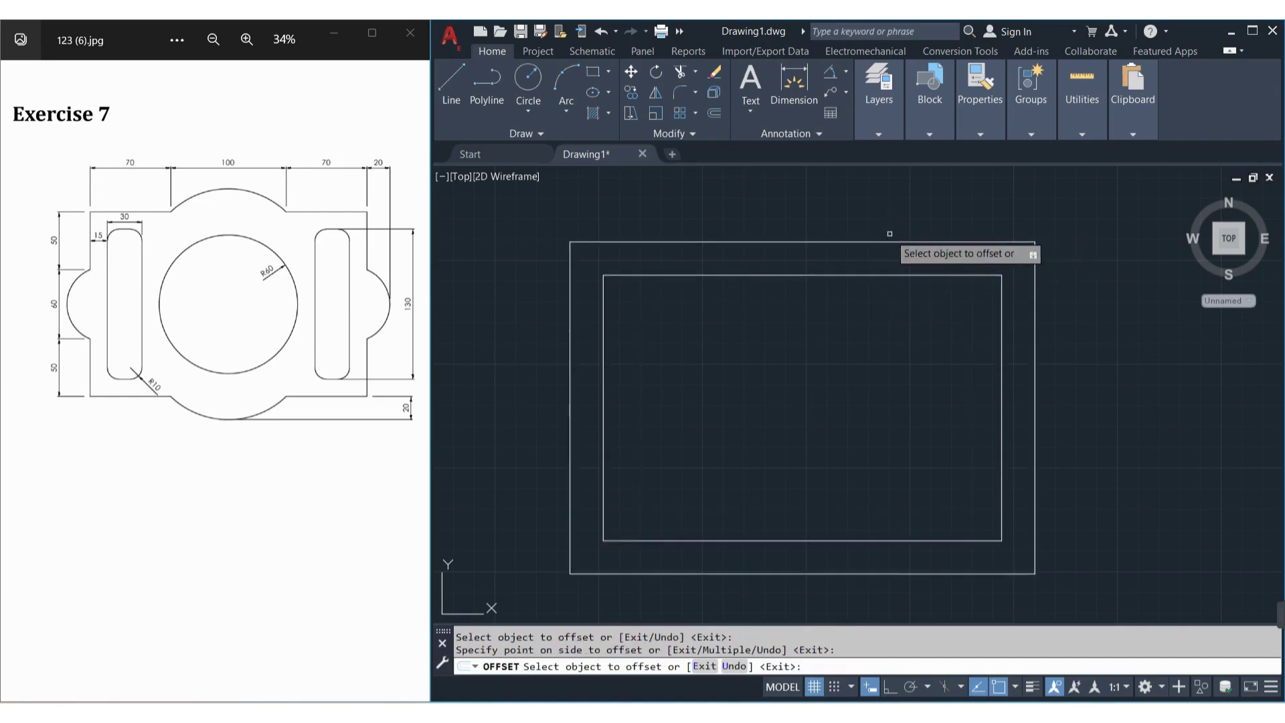
key("Escape")
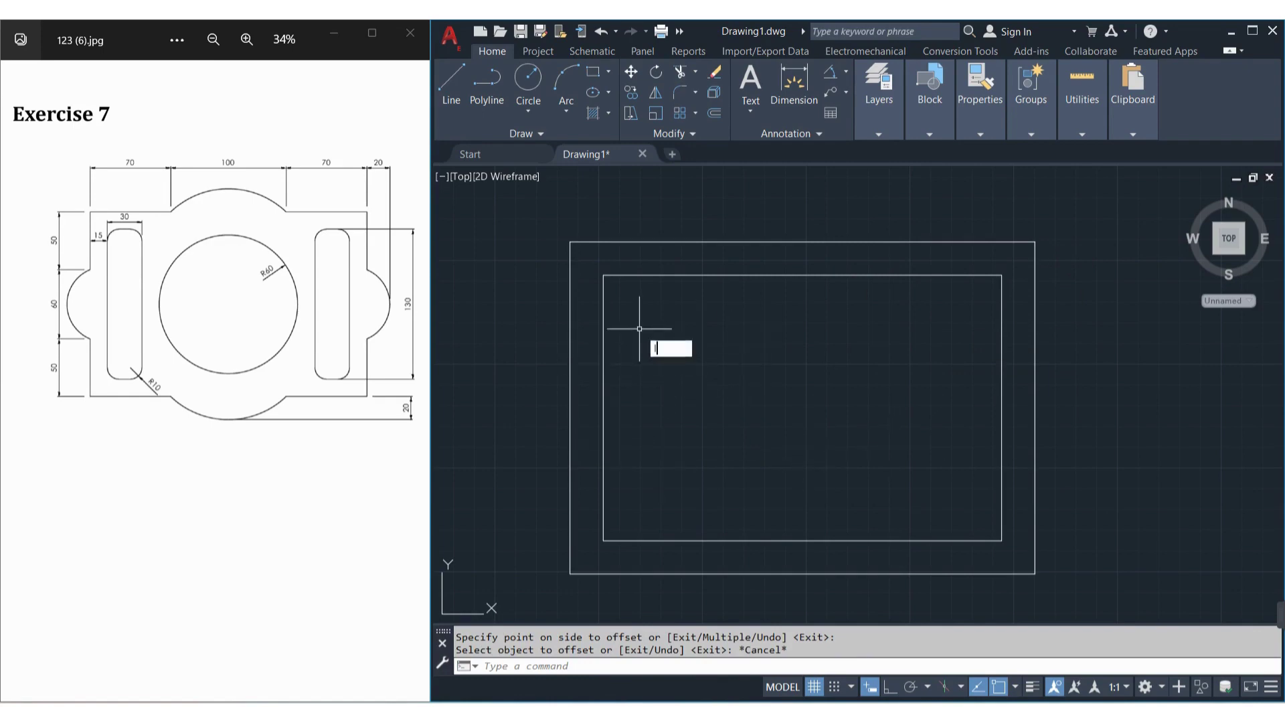
Step: With Ortho on, draw a 15-unit vertical line down from 15 units right of the top-left corner
type("l")
key("Return")
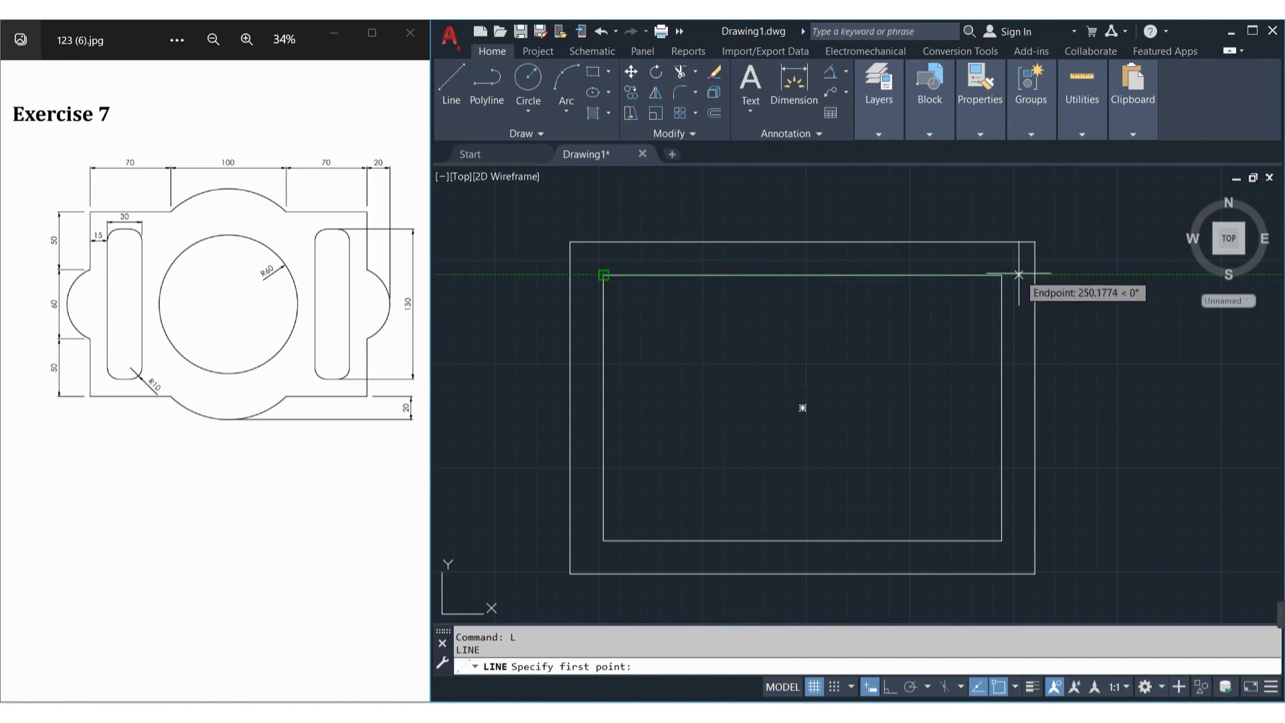
type("15")
key("Return")
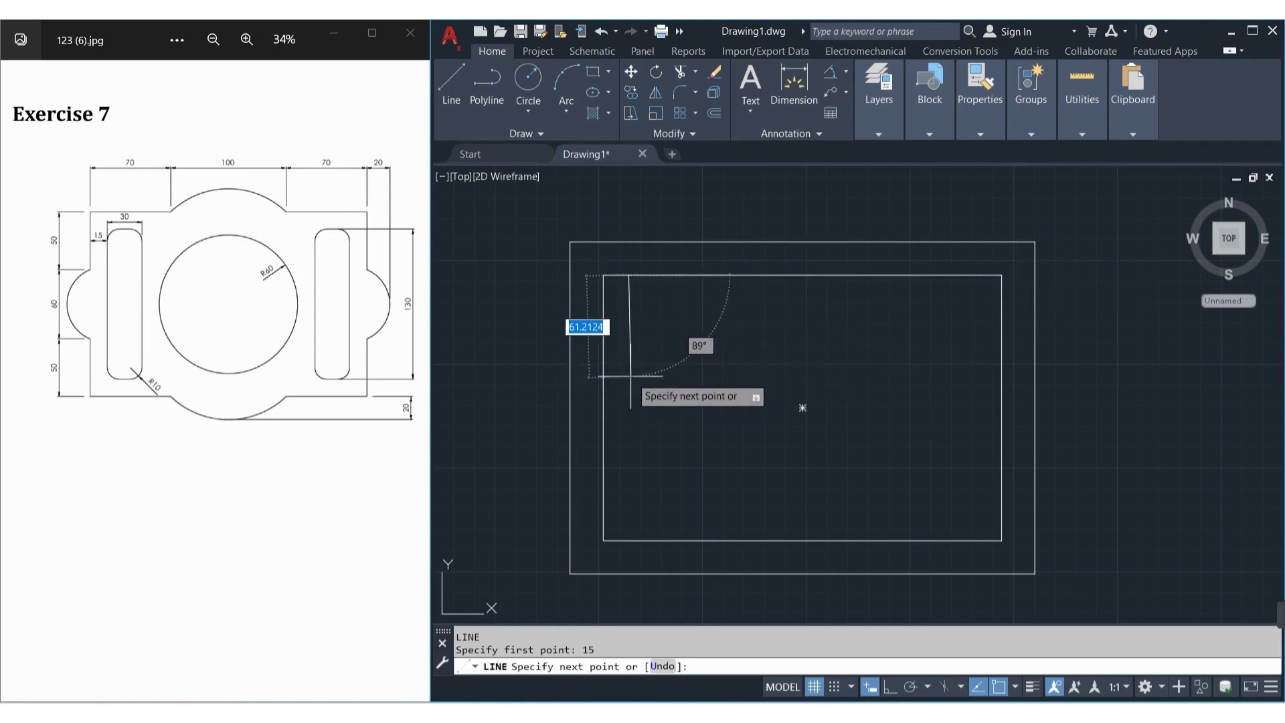
key("F8")
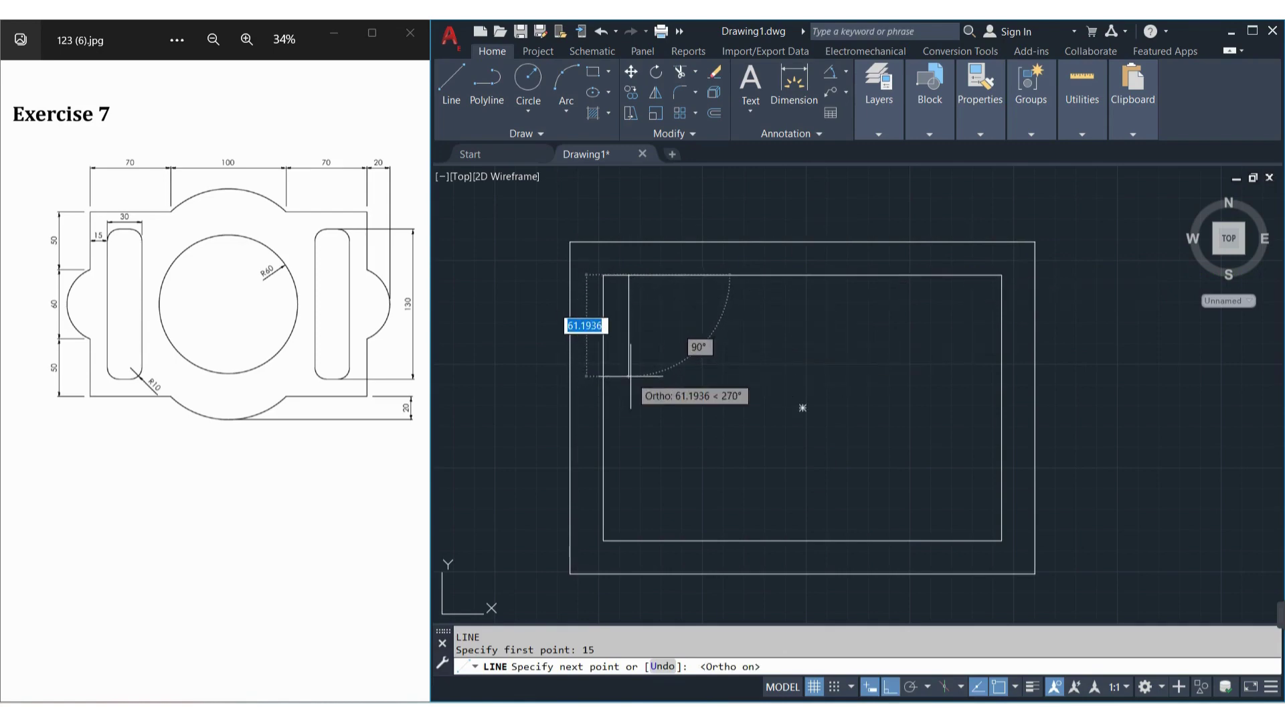
type("15")
key("Return")
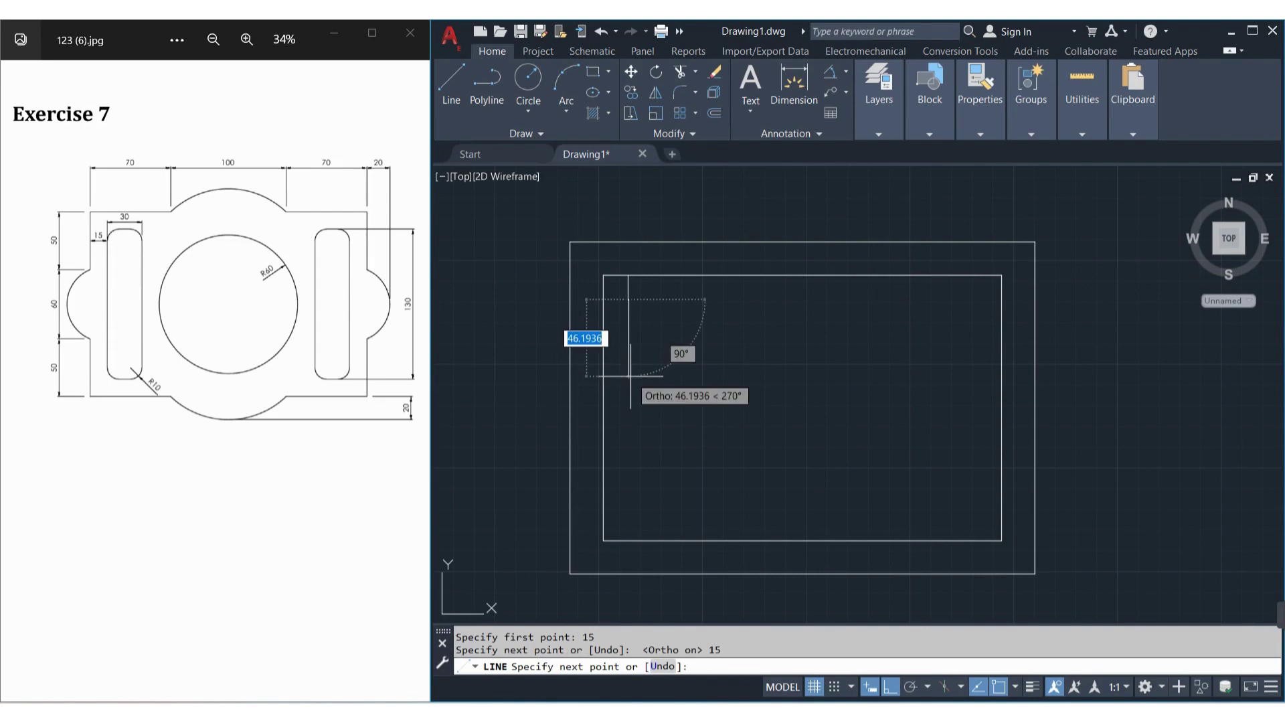
key("Return")
type("REC")
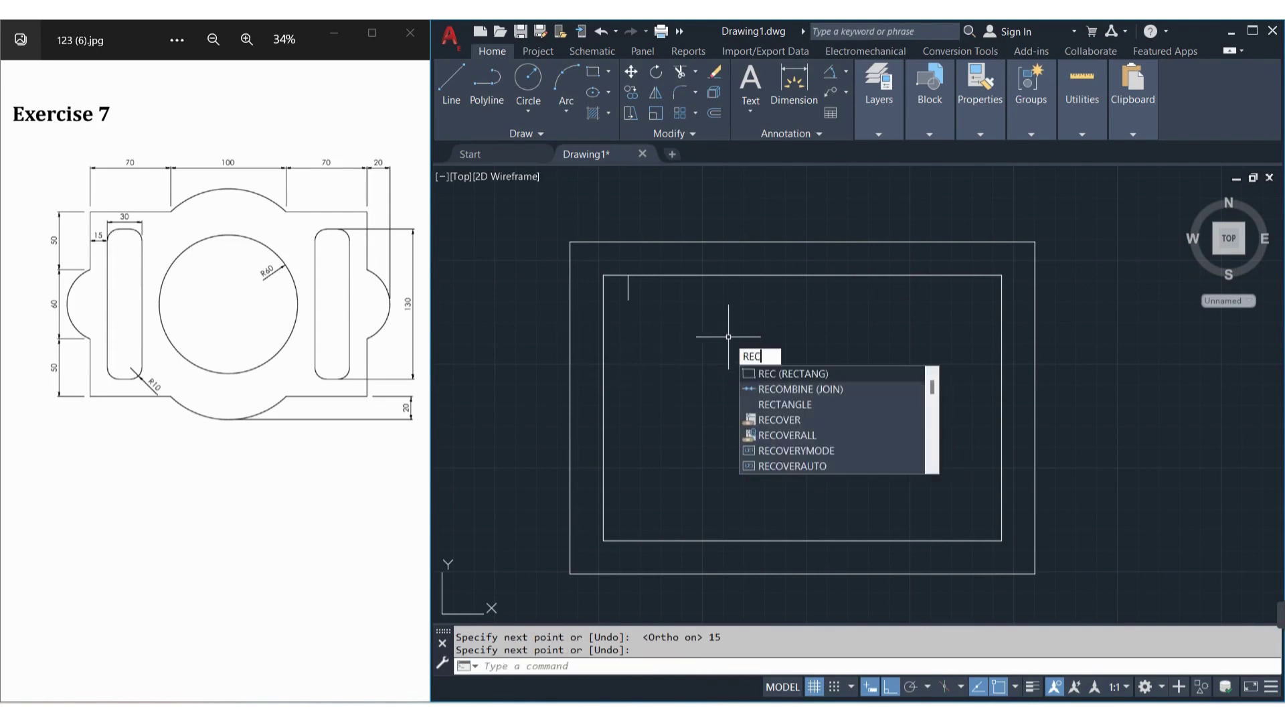
Step: Draw a 30 by 130 rectangle with 10-radius filleted corners from the guide line's end
key("Return")
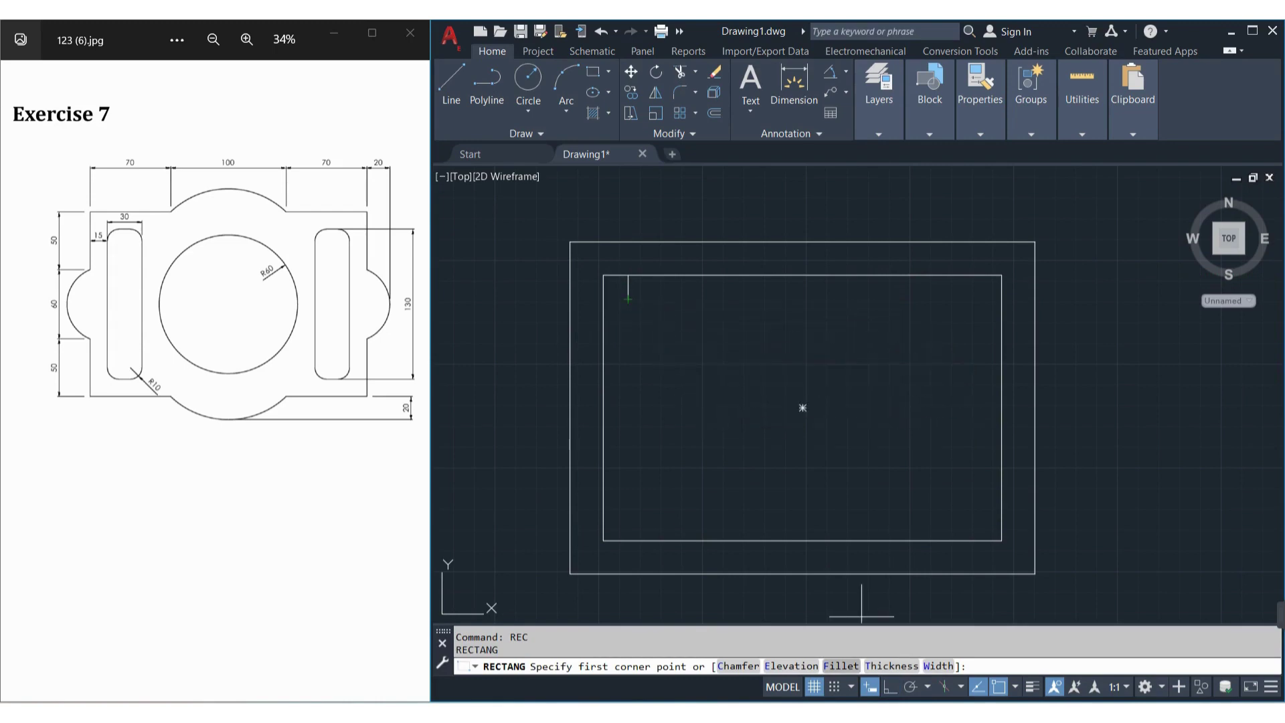
type("F")
key("Return")
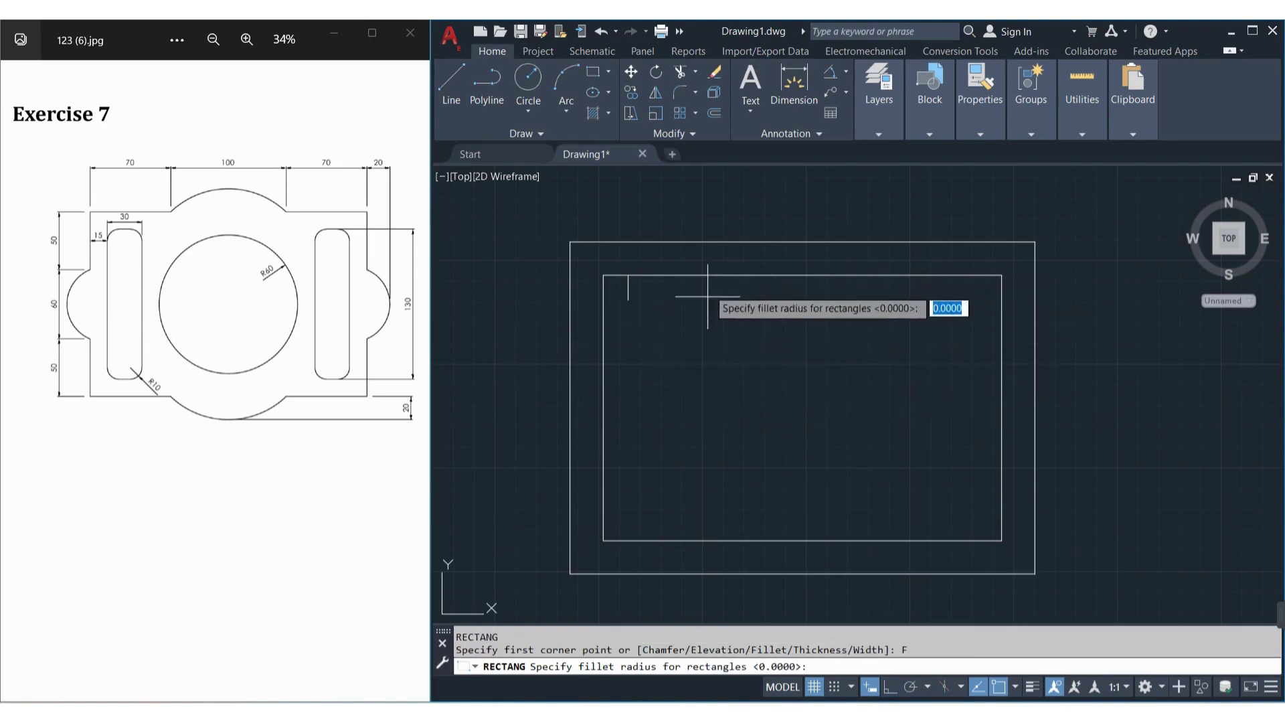
key("Return")
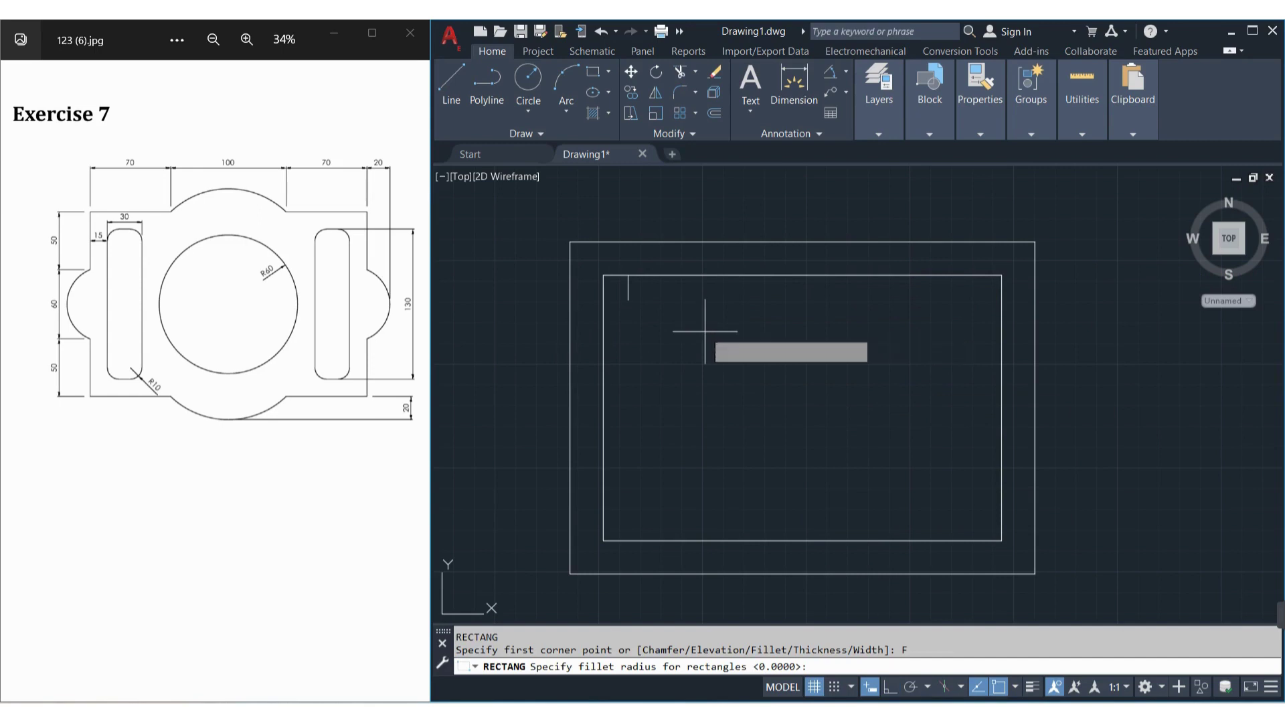
left_click(628, 299)
type("30")
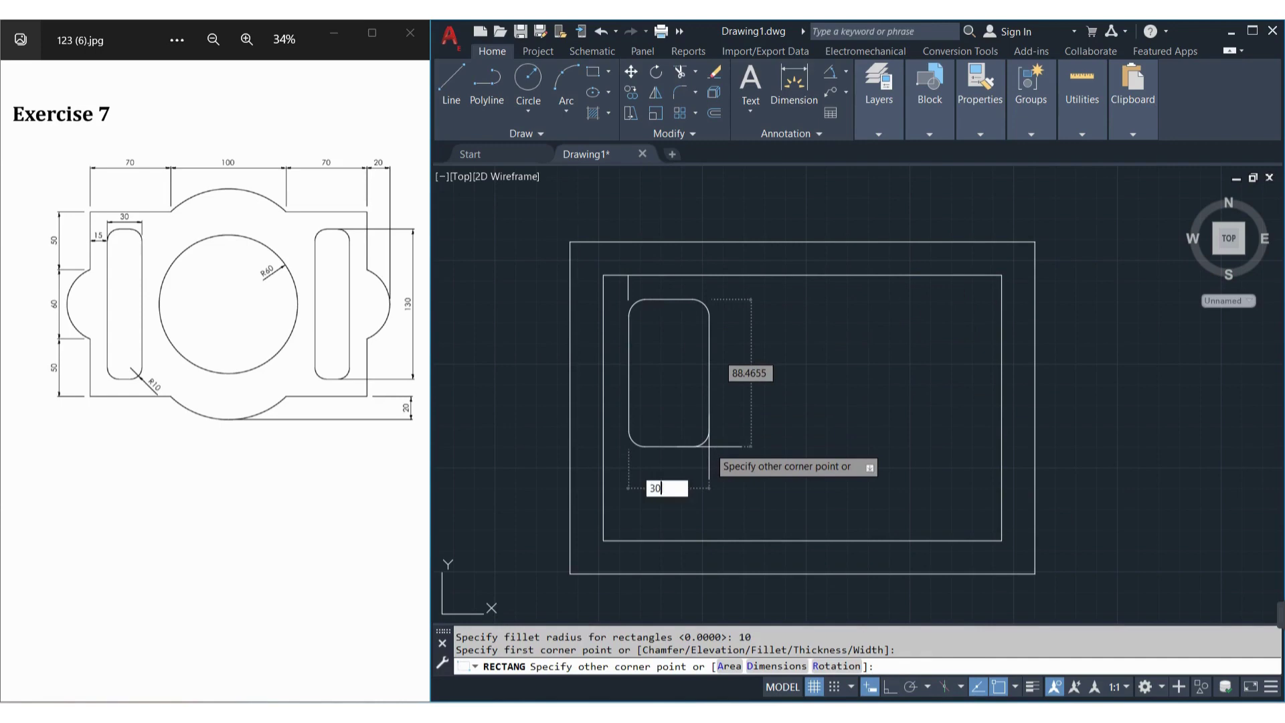
key("Tab")
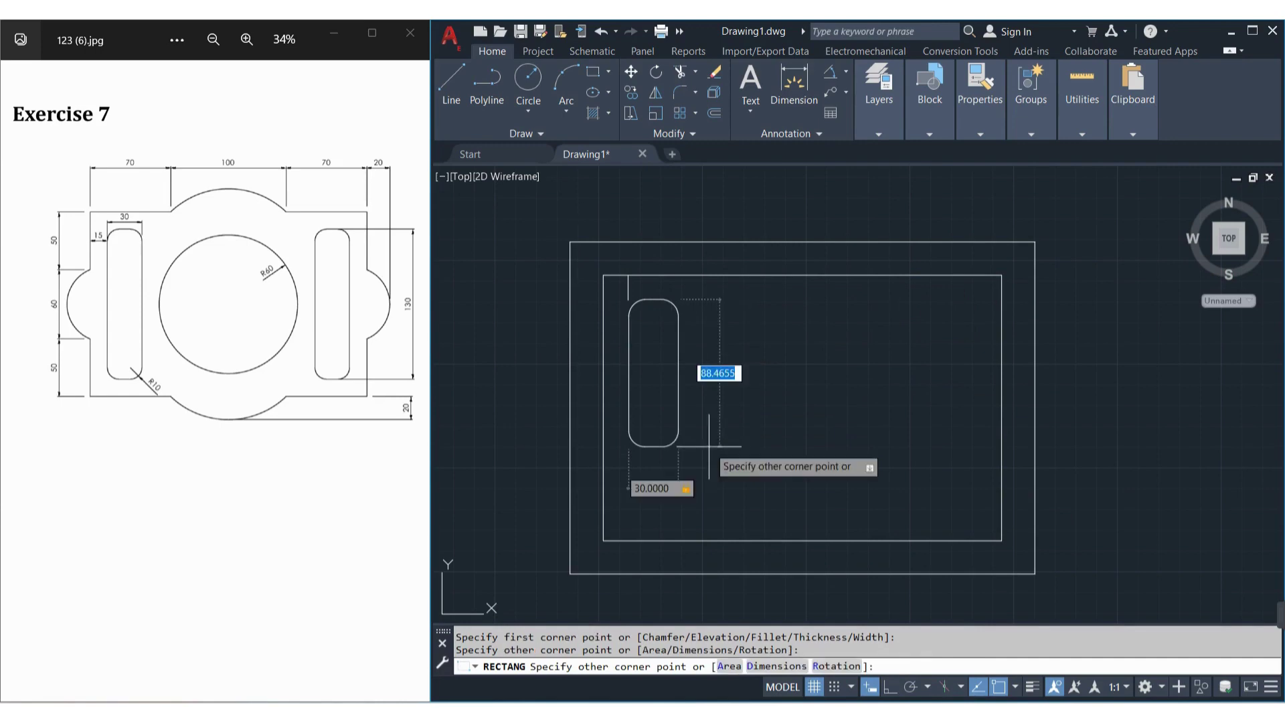
type("130")
key("Return")
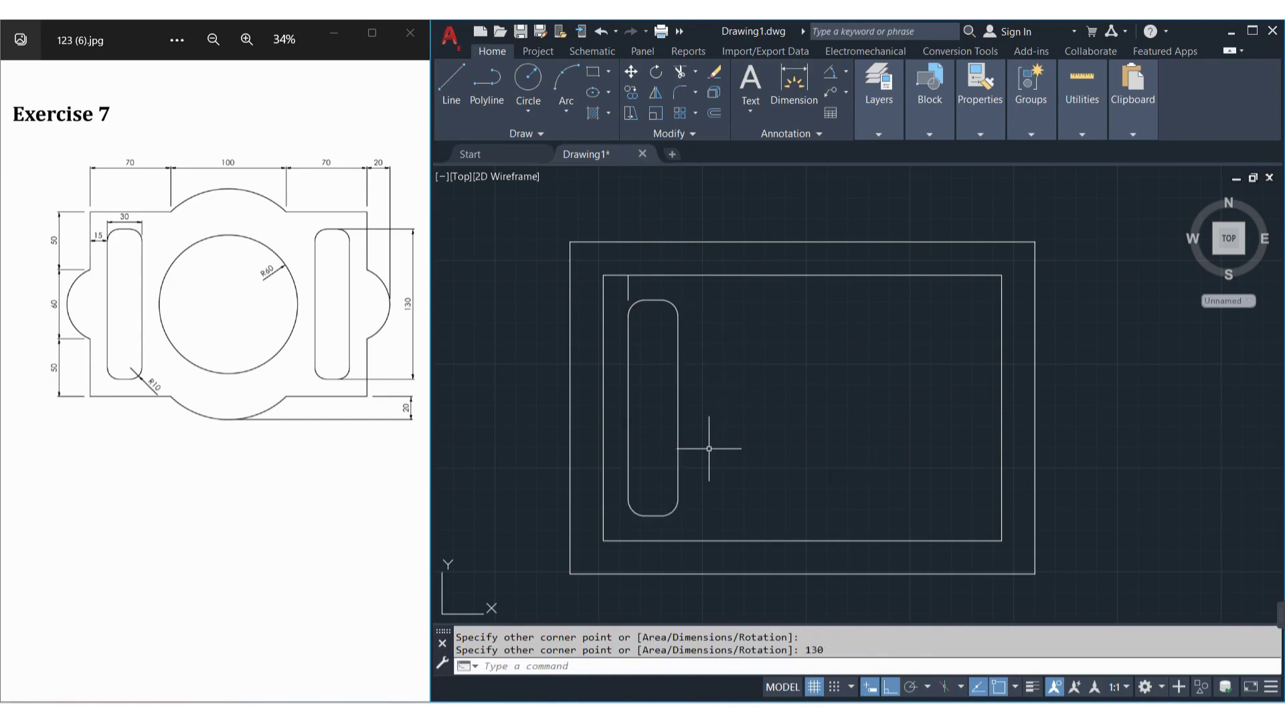
key("Escape")
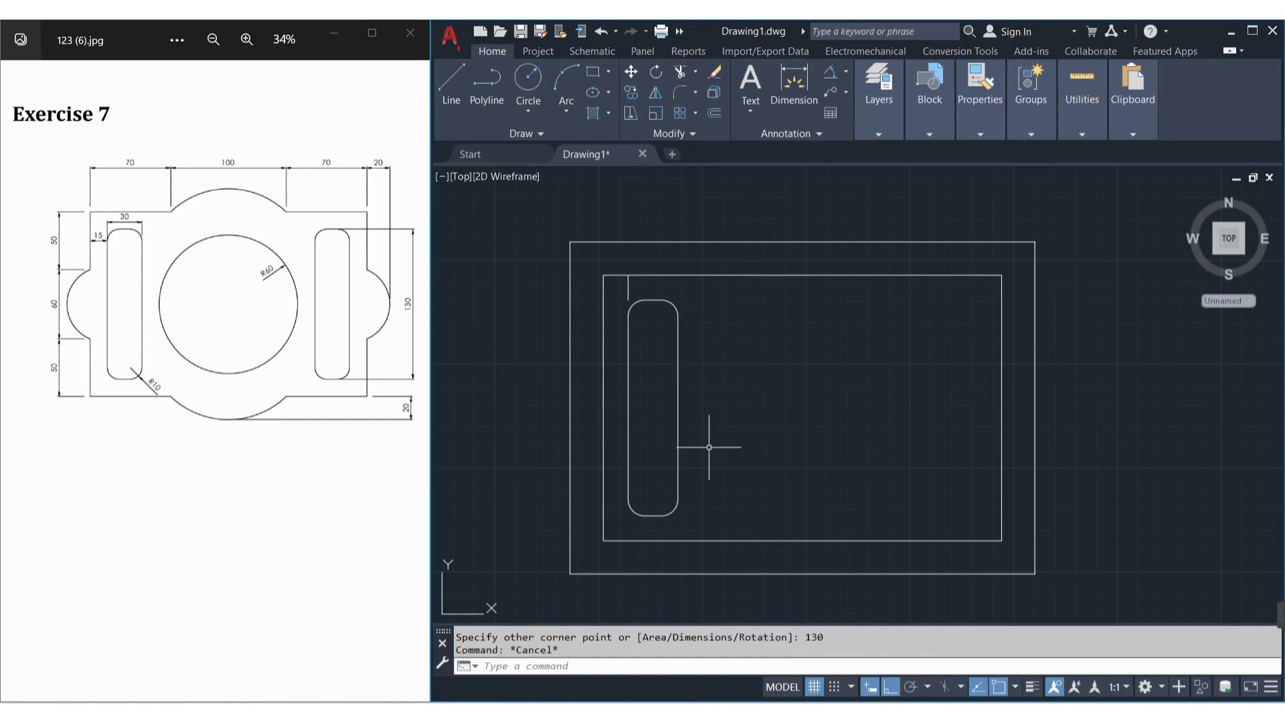
Step: Mirror the rounded slot about the vertical centre line, keeping the original
left_click(706, 527)
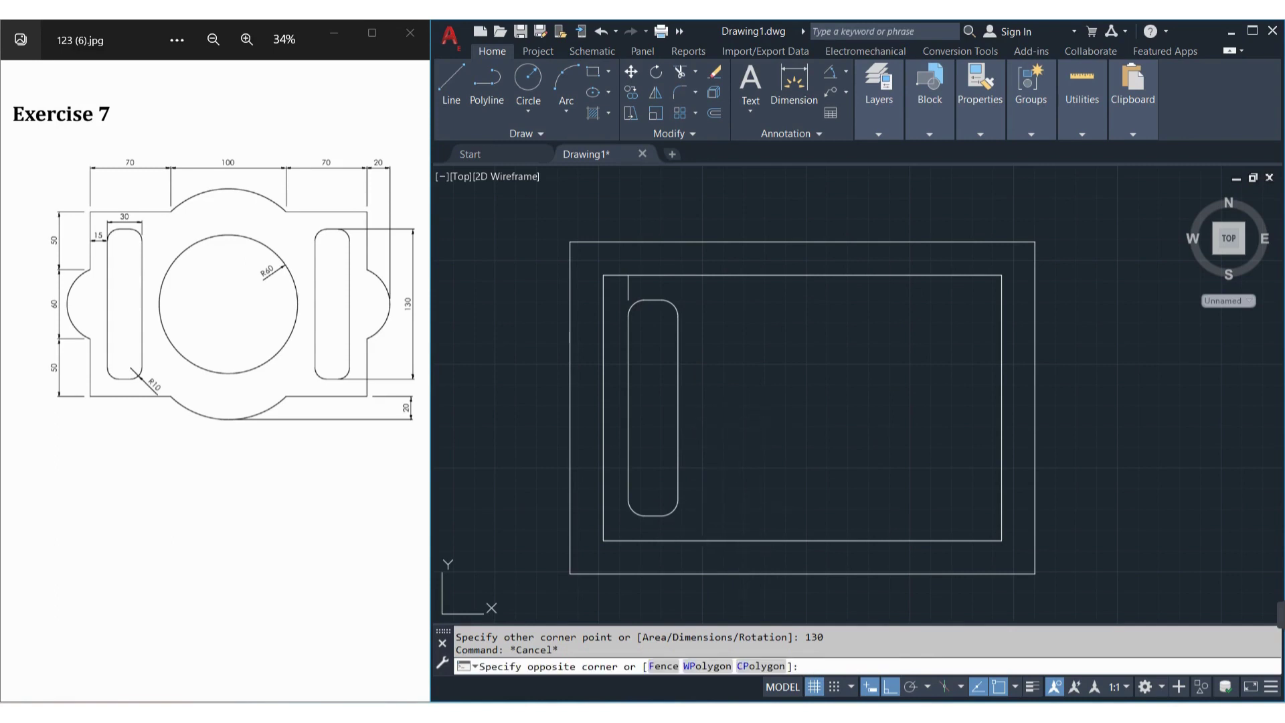
left_click(645, 470)
type("m")
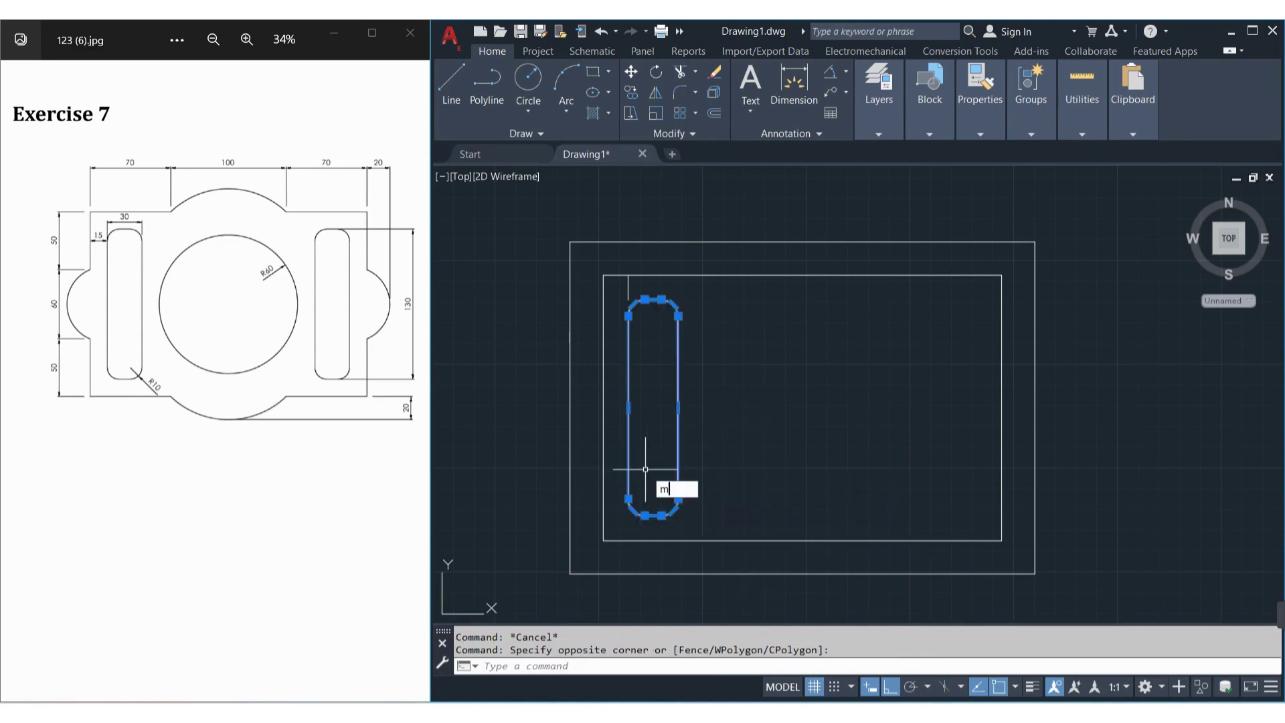
type("i")
key("Return")
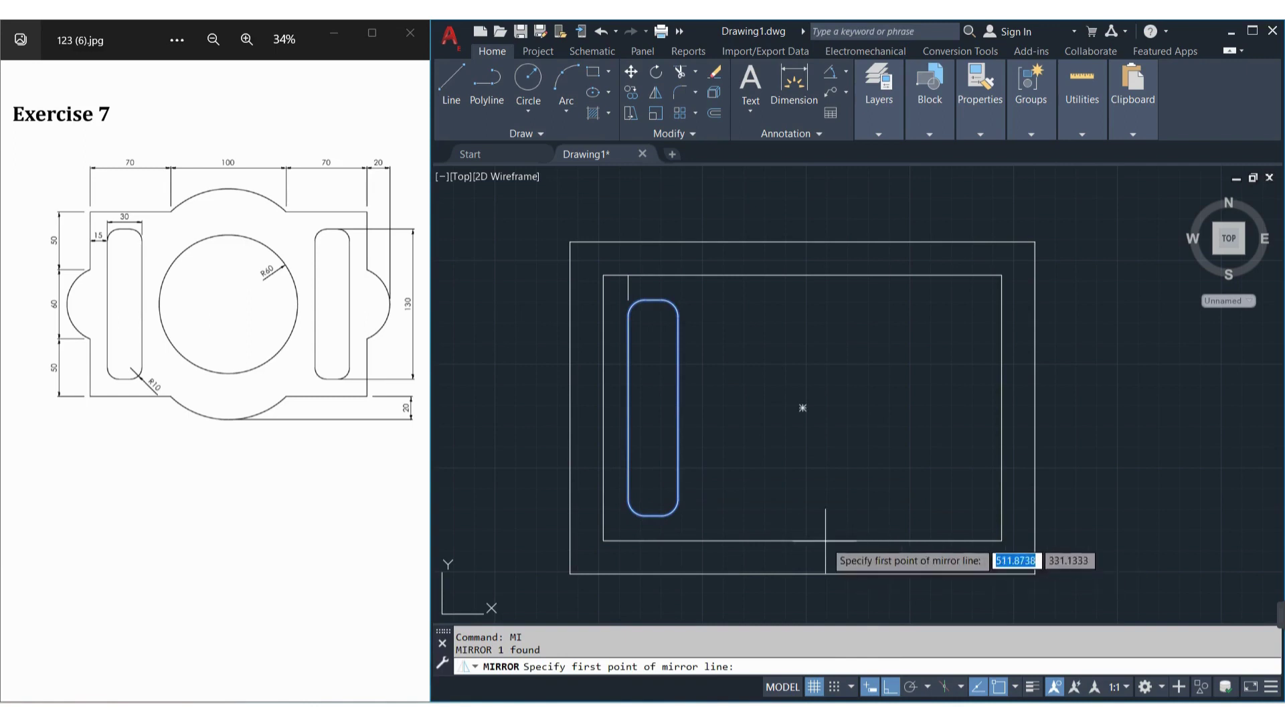
left_click(803, 539)
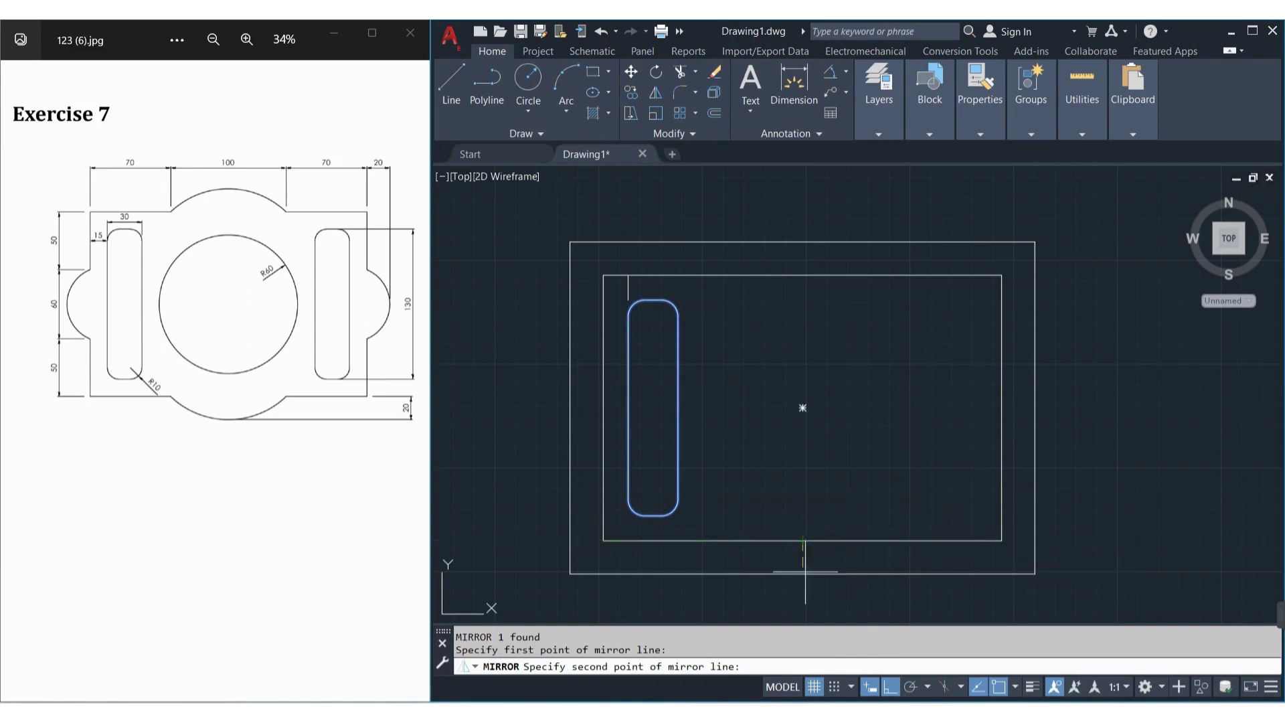
left_click(805, 574)
key("Return")
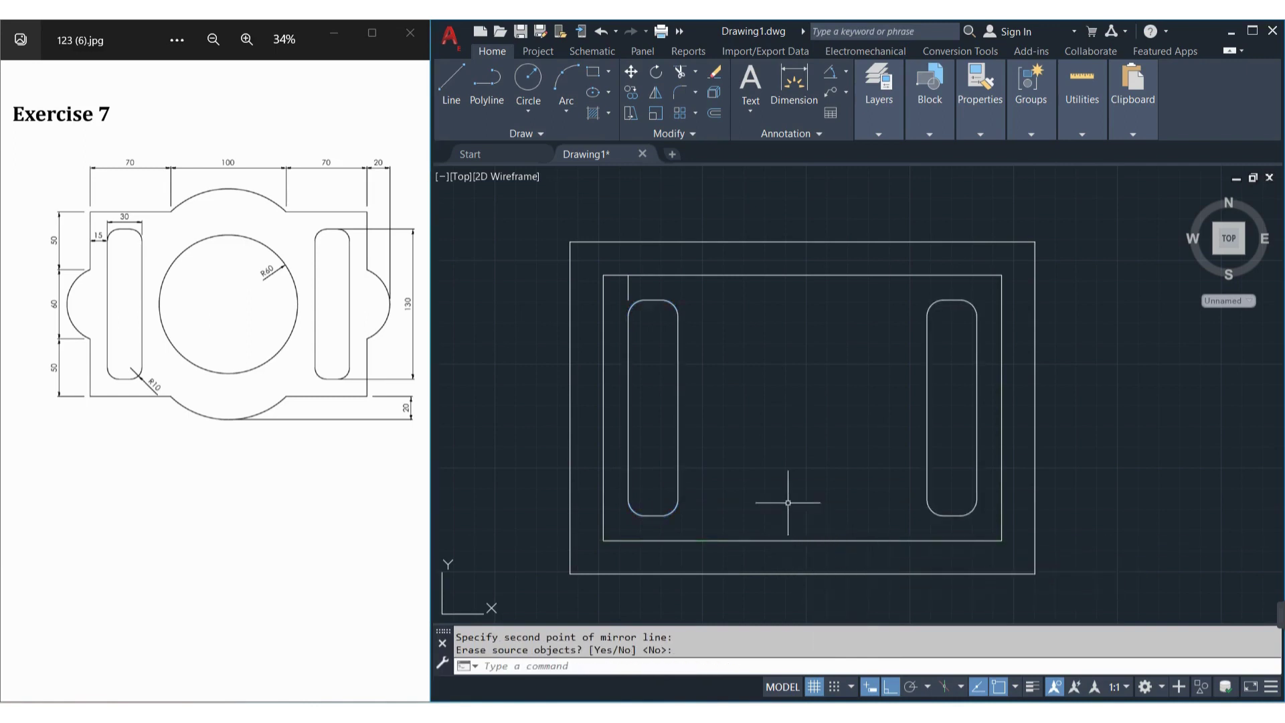
Step: Draw a radius-60 circle centred in the middle of the plate
type("c")
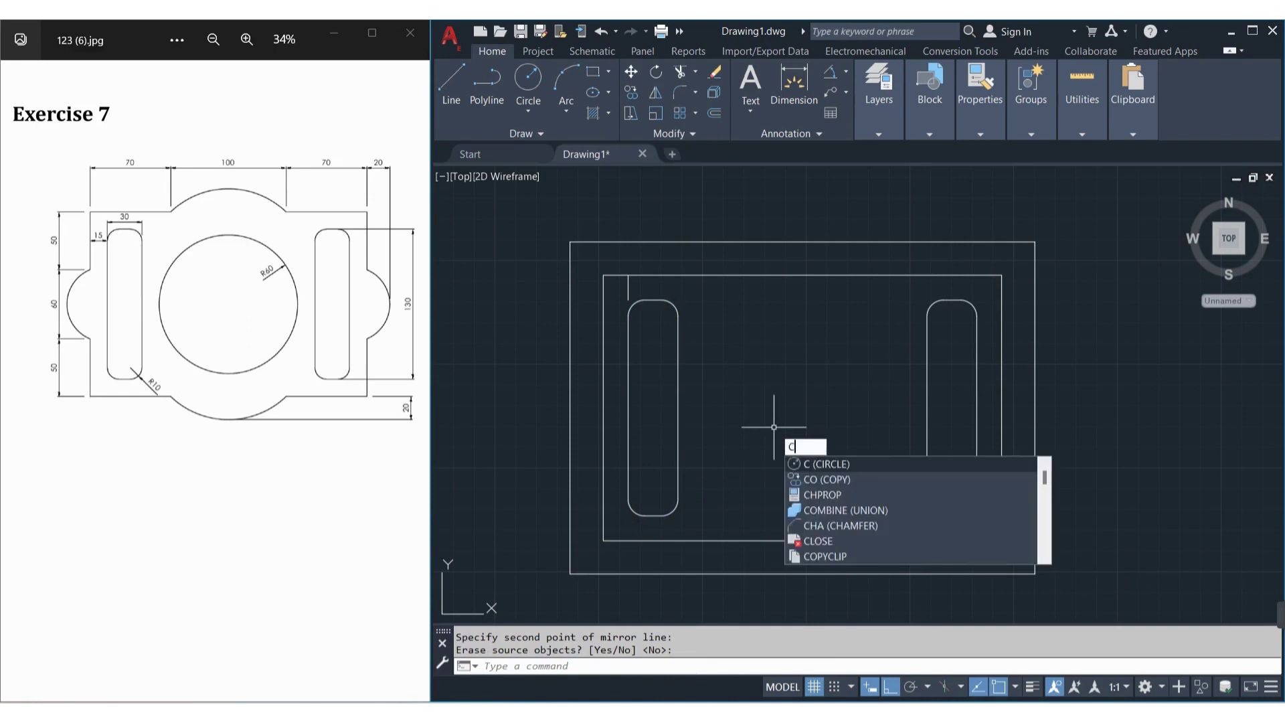
key("Return")
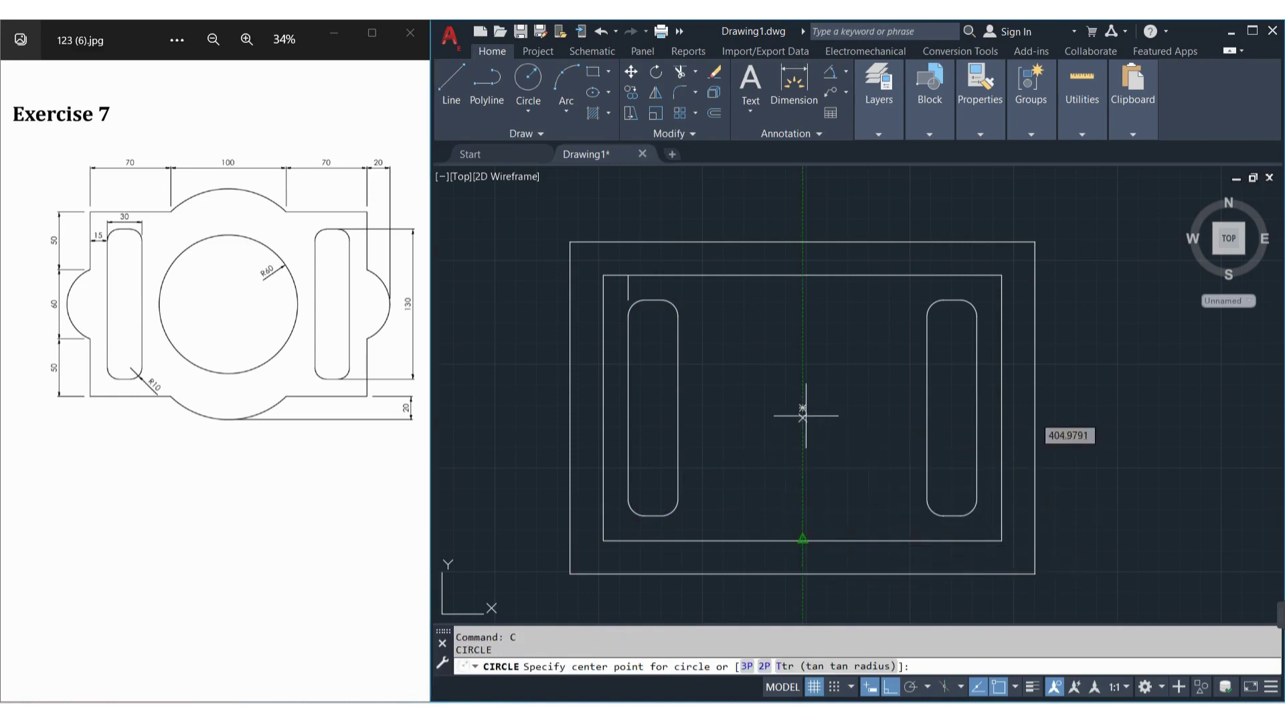
left_click(802, 407)
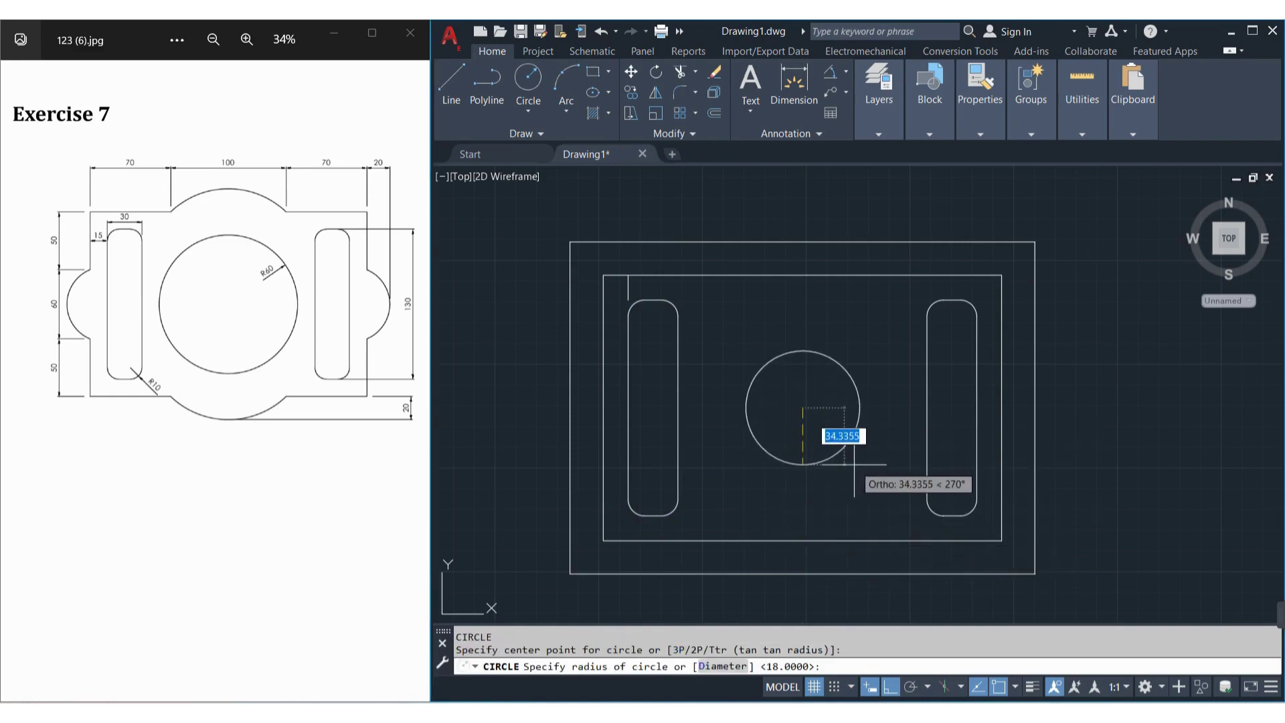
key("BackSpace")
type("60")
key("Return")
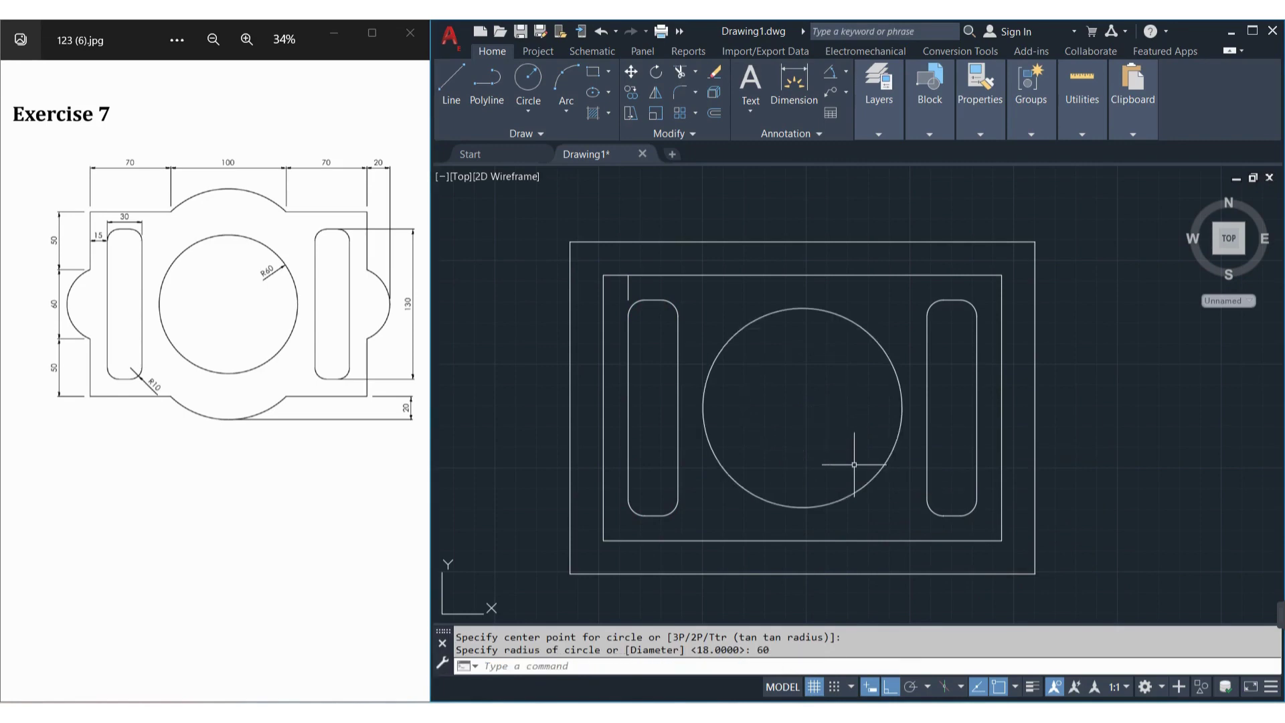
left_click(629, 288)
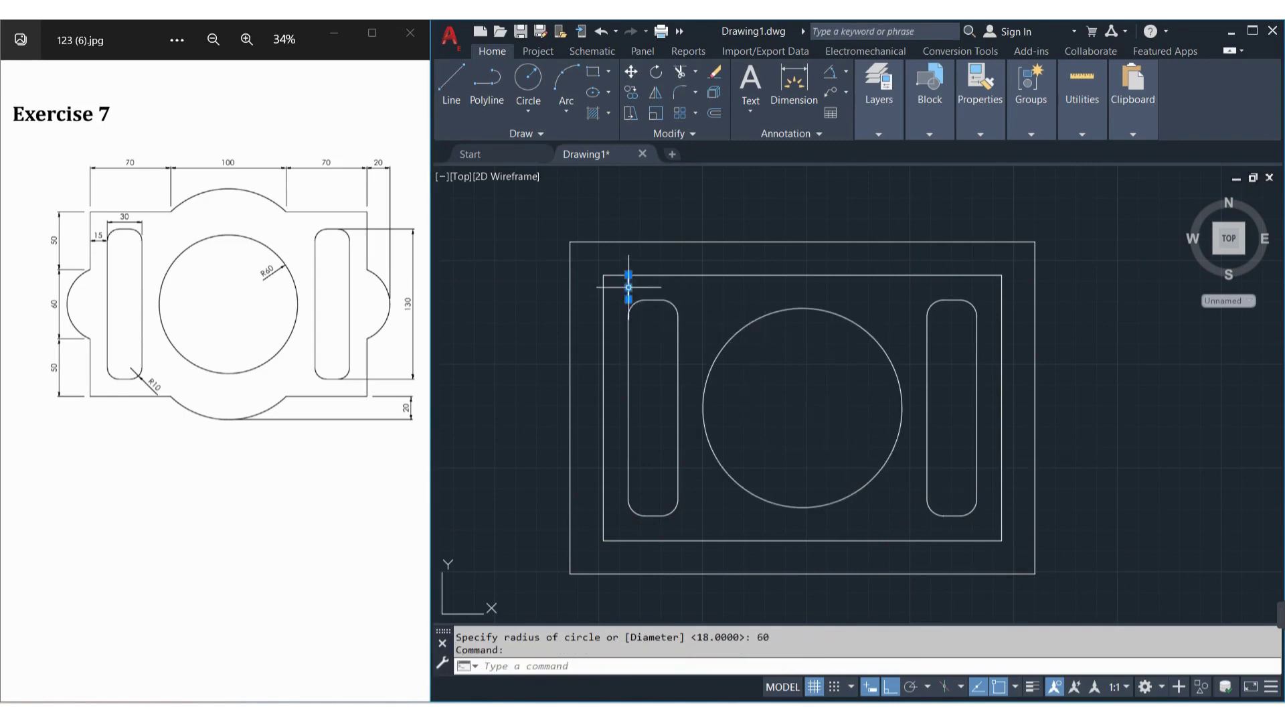
Step: Erase the stray corner line and draw a 14-unit vertical marker 70 along the top edge
key("Delete")
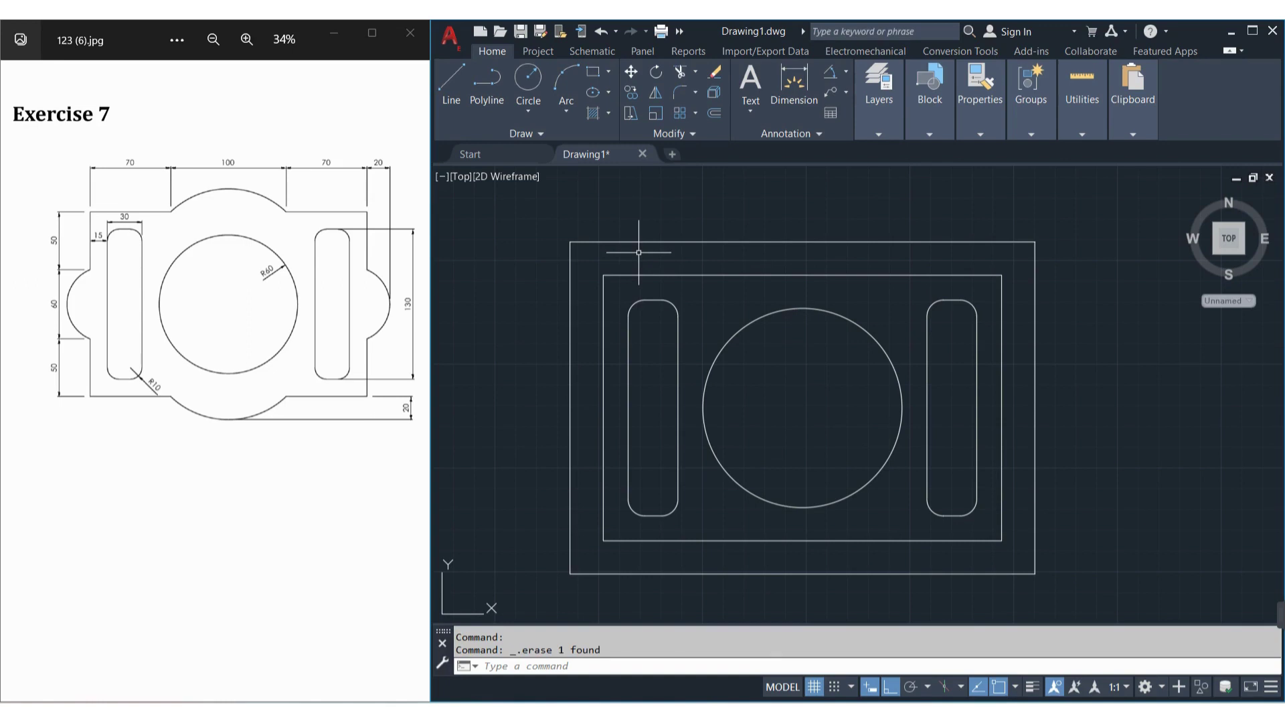
type("l")
key("Return")
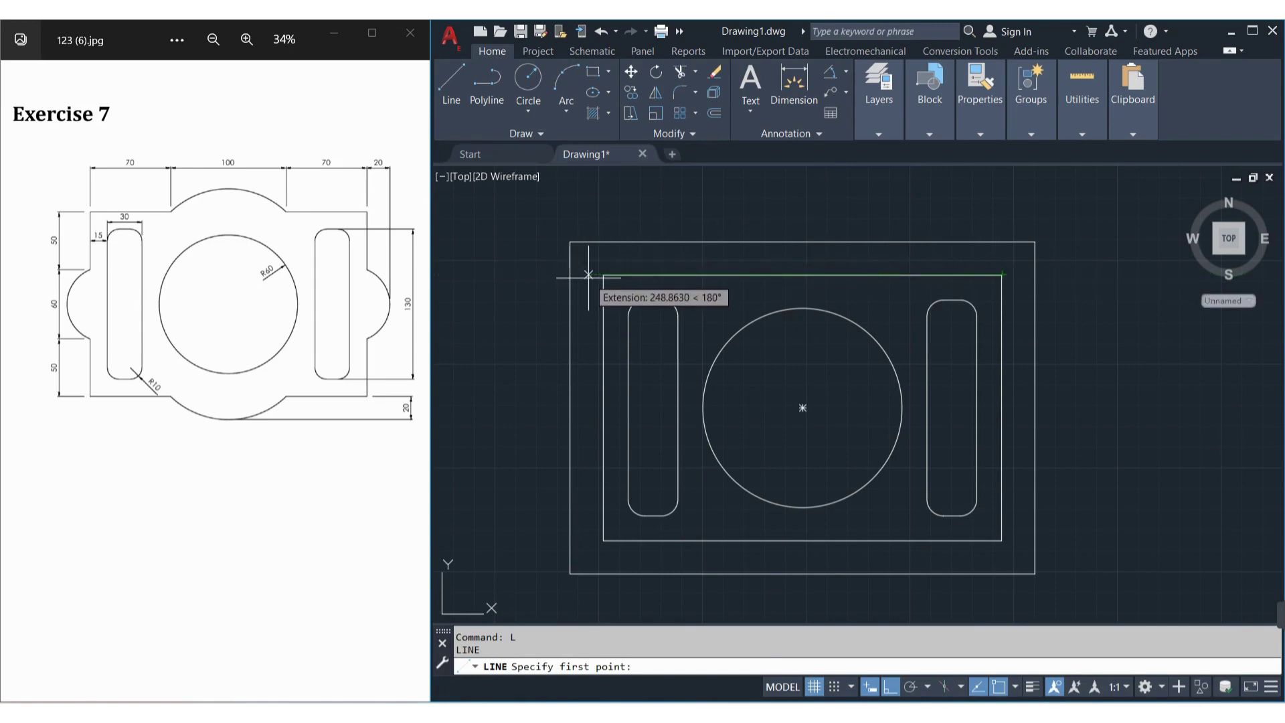
type("70")
key("Return")
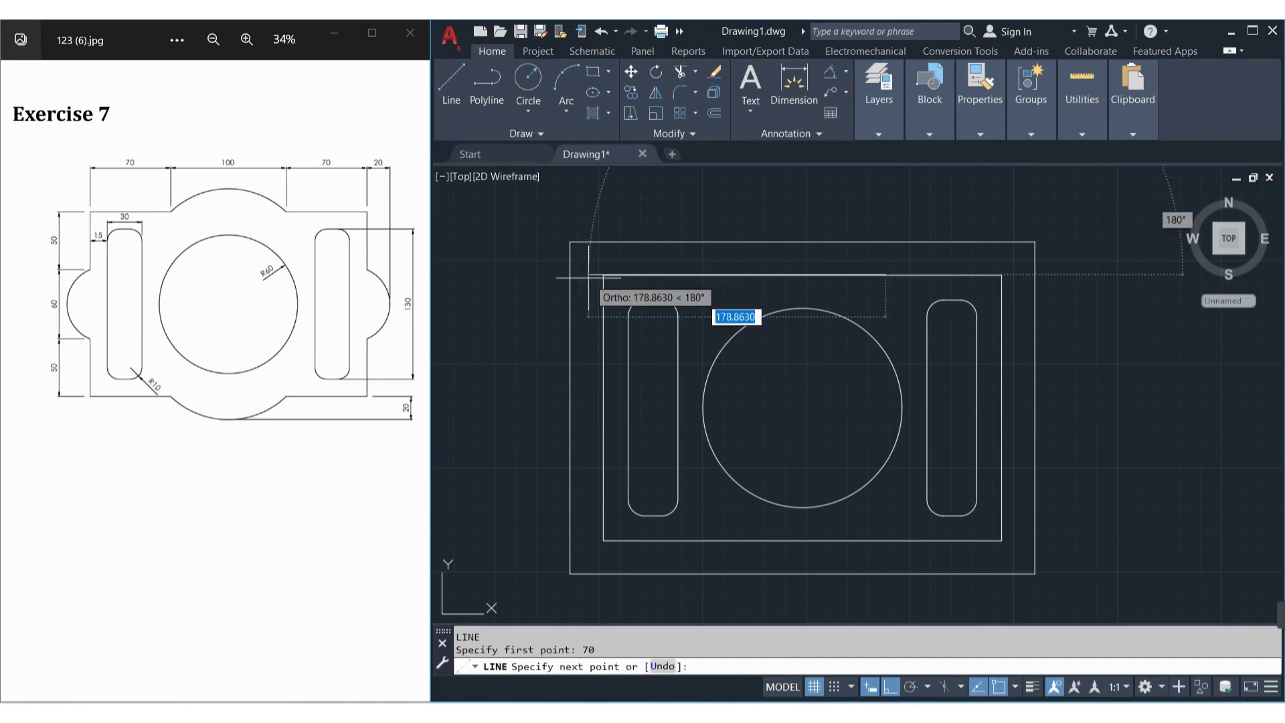
type("14")
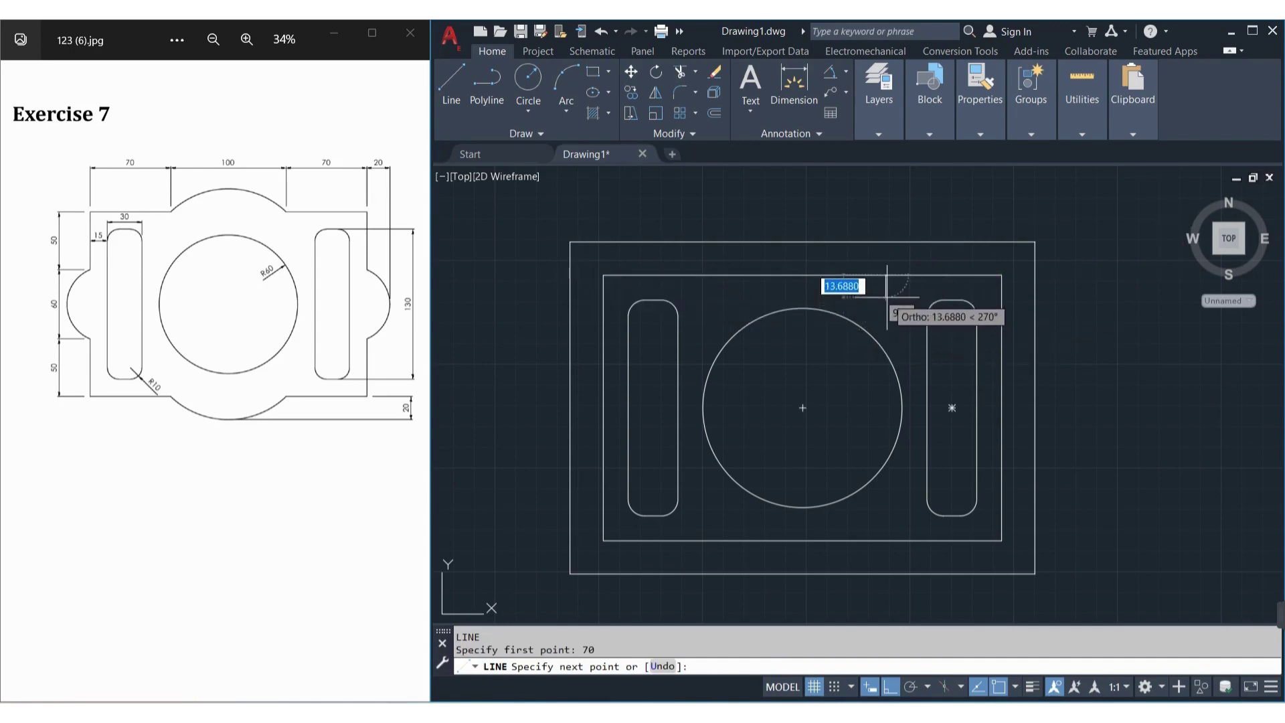
key("Return")
key("Return")
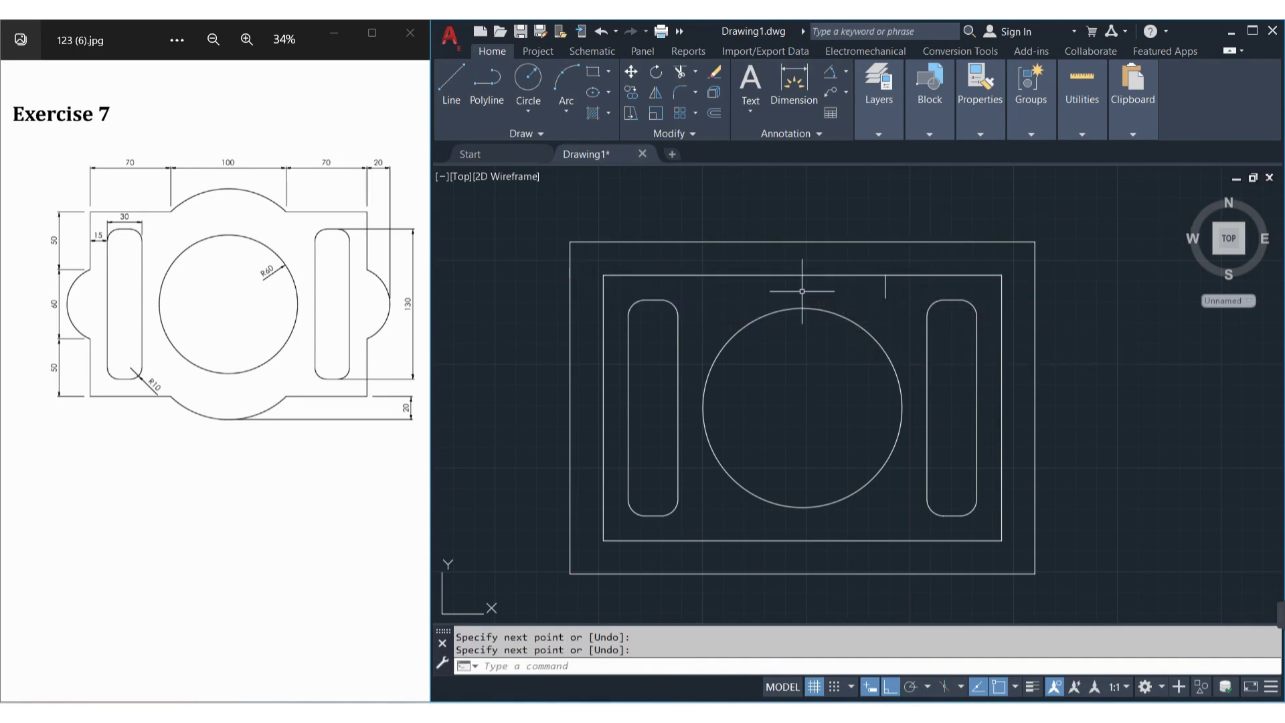
type("A")
key("Return")
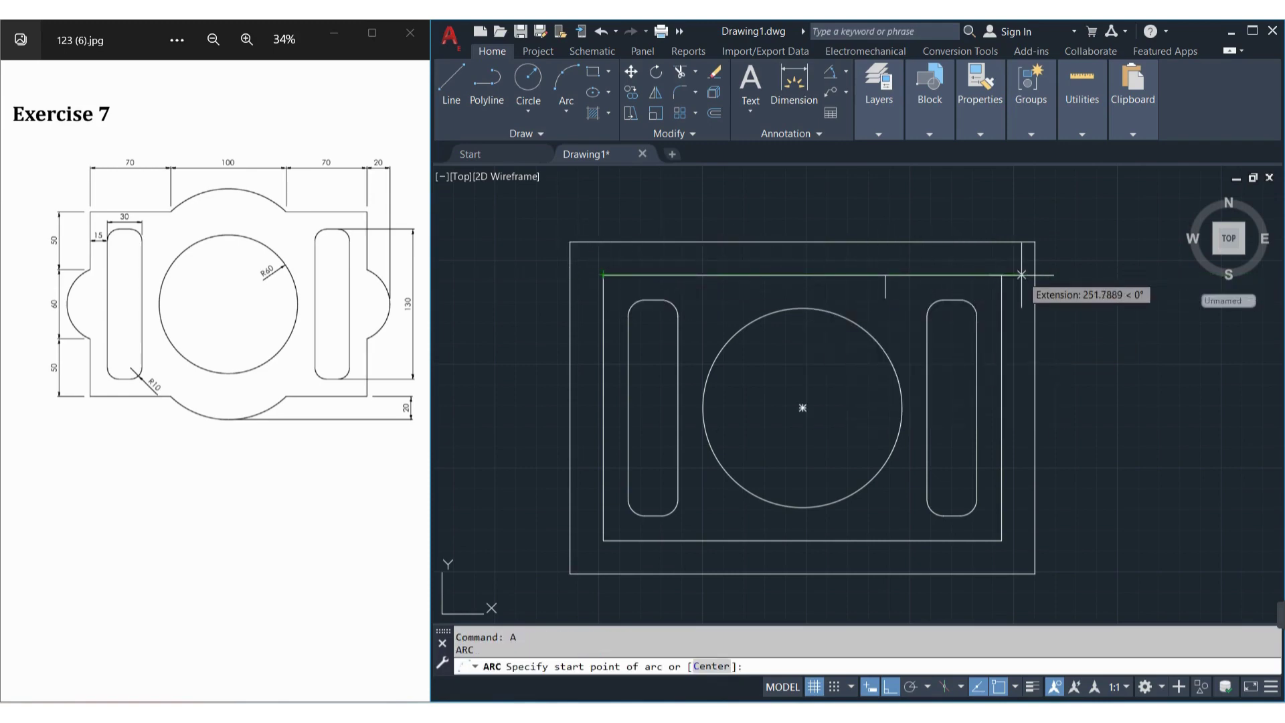
Step: Draw a three-point arc bulging above the top edge, from 70 along it to the marker line
type("1")
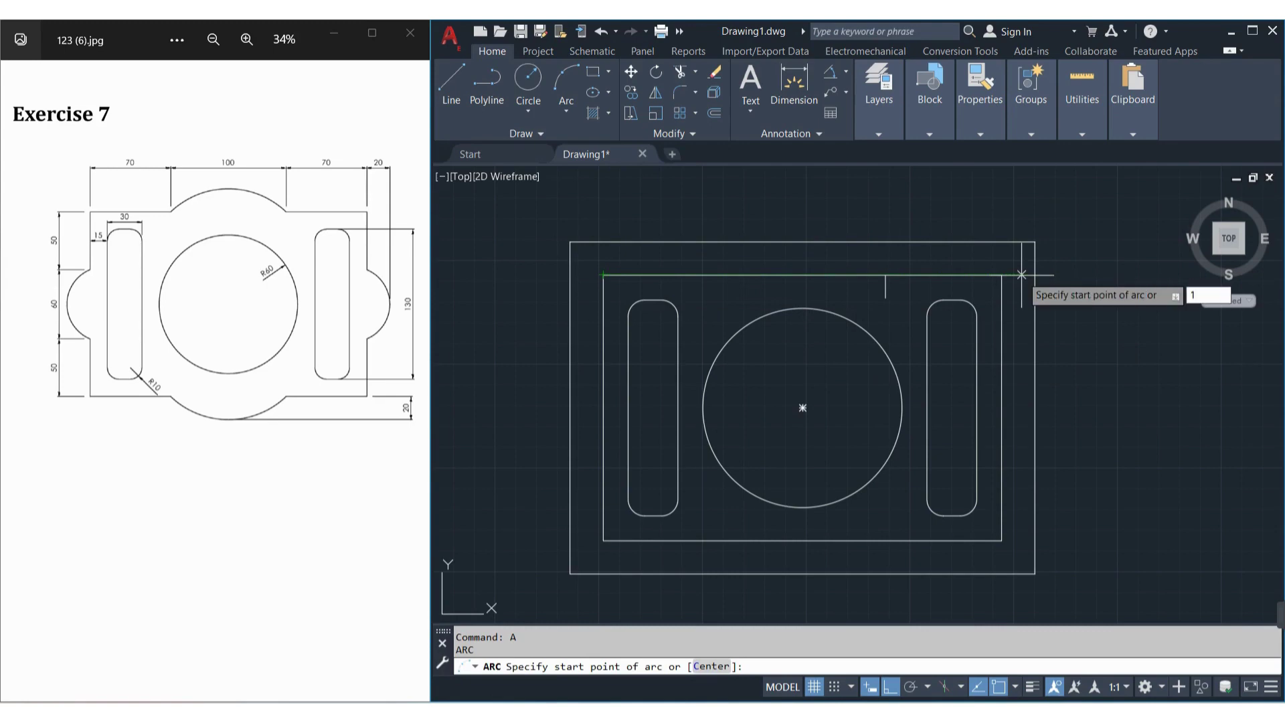
type("0")
key("Return")
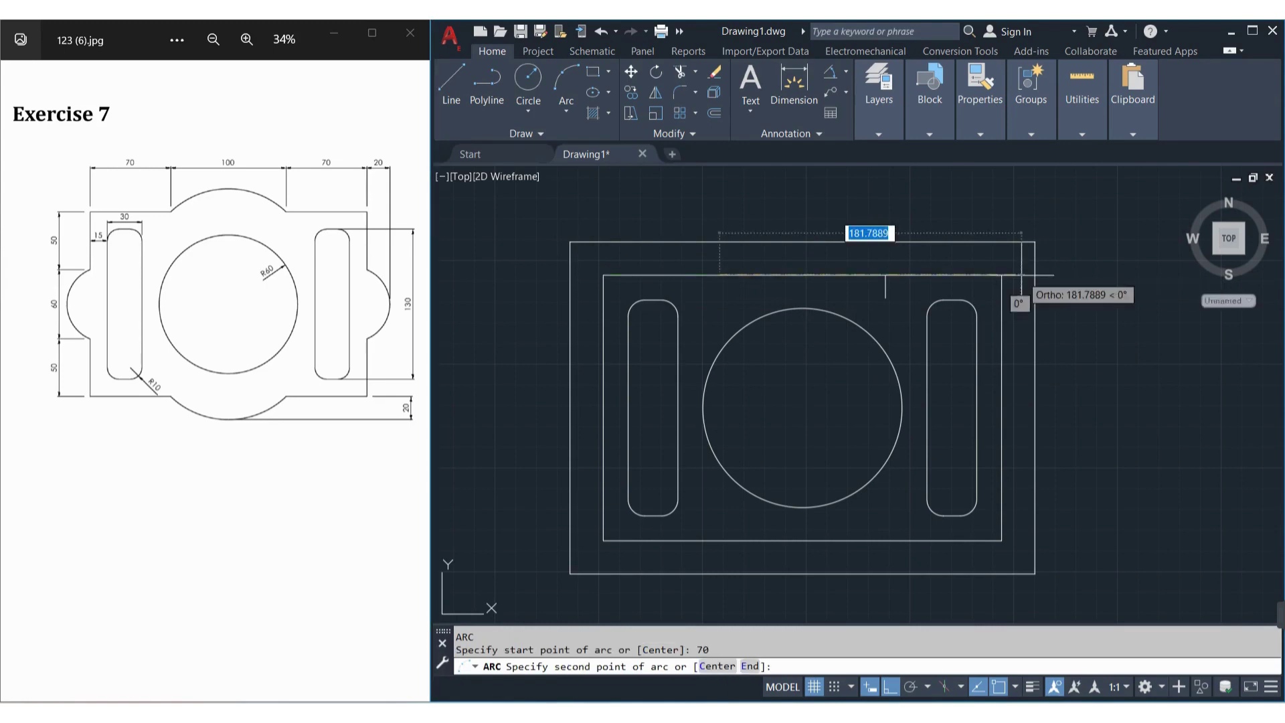
left_click(802, 240)
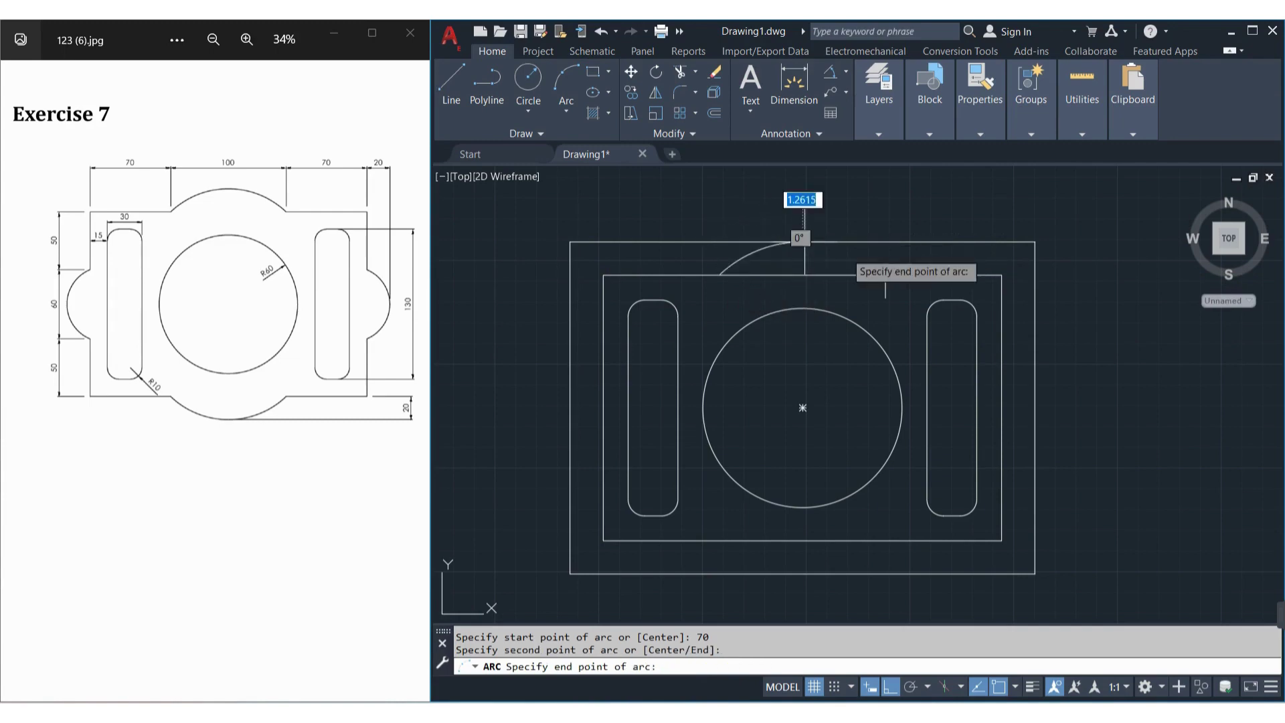
left_click(885, 275)
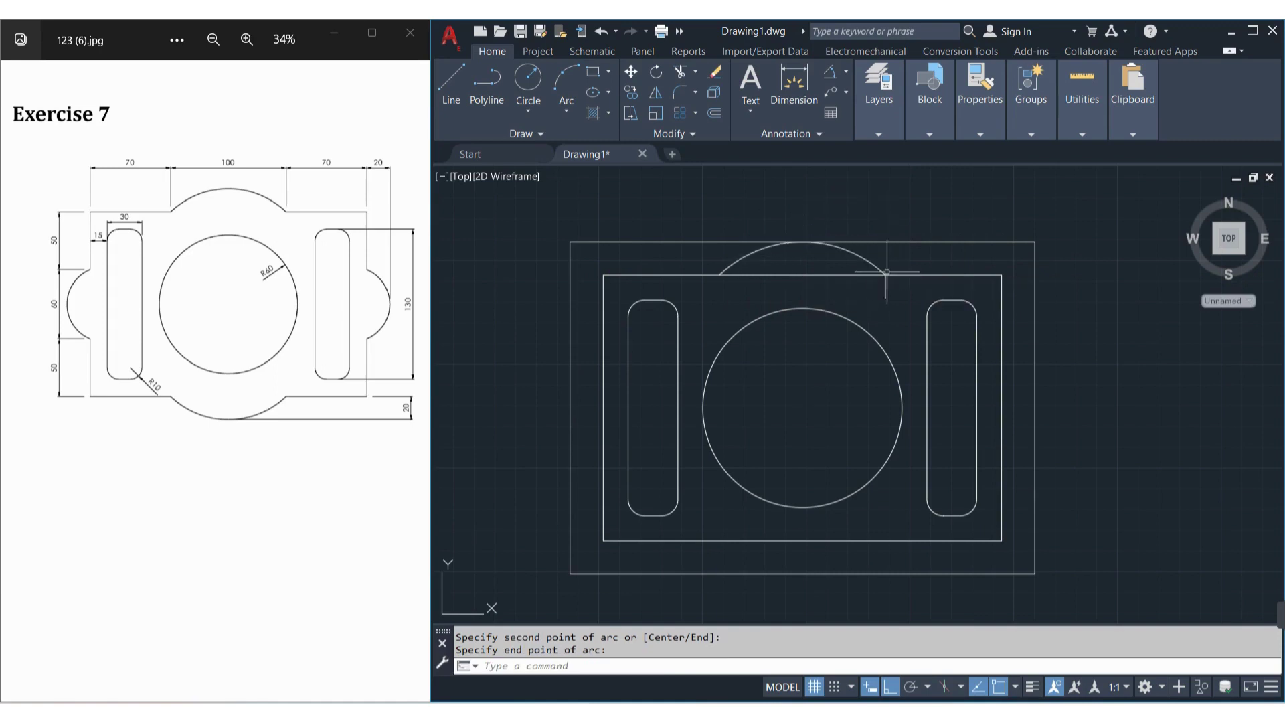
key("Return")
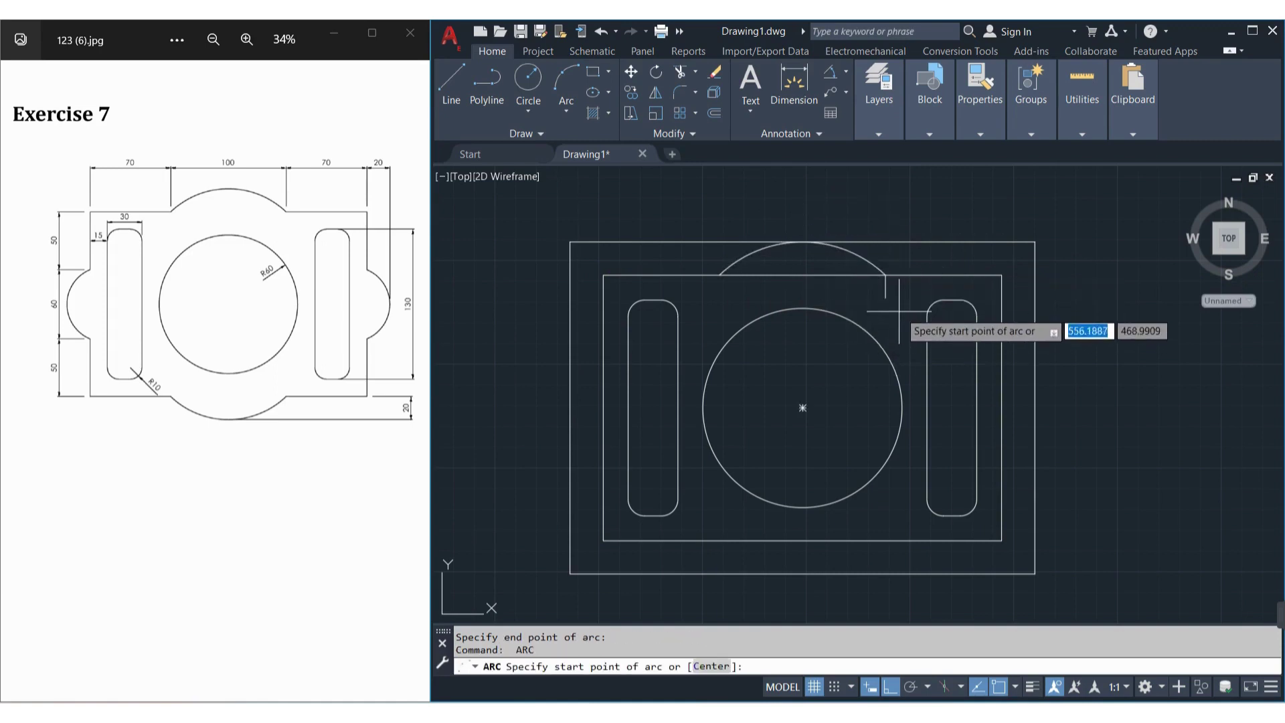
key("Escape")
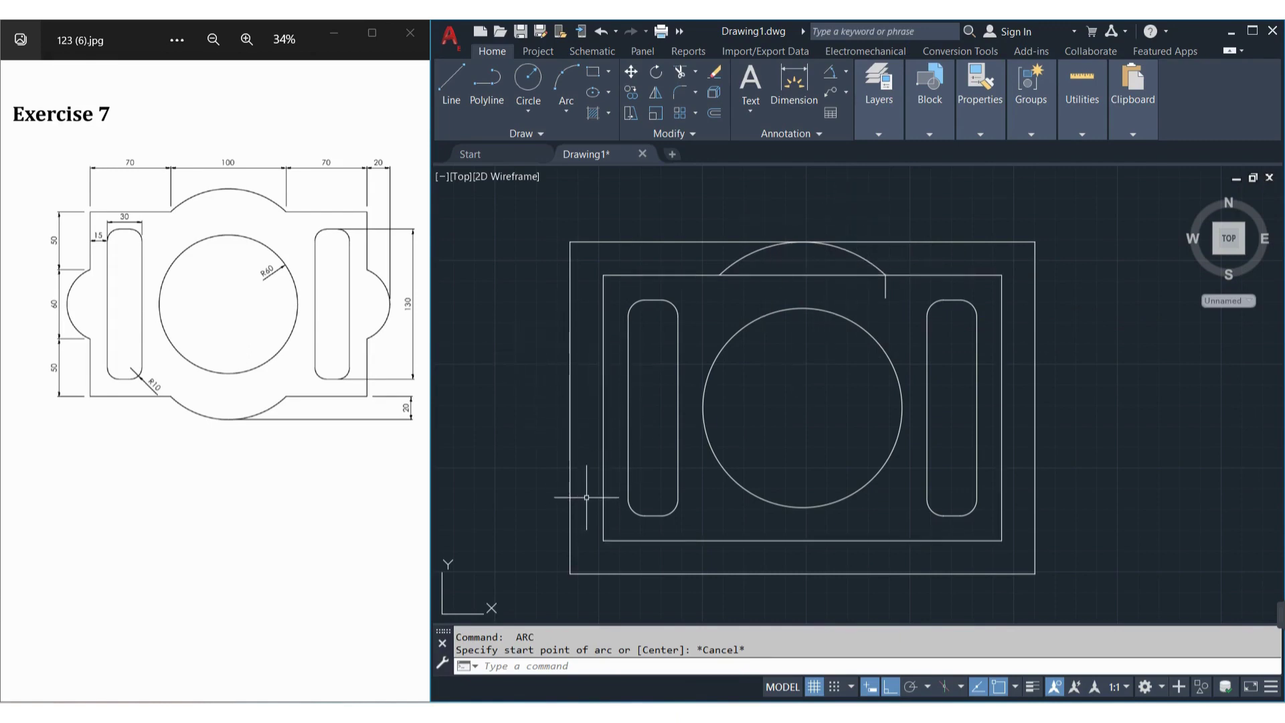
type("l")
key("Return")
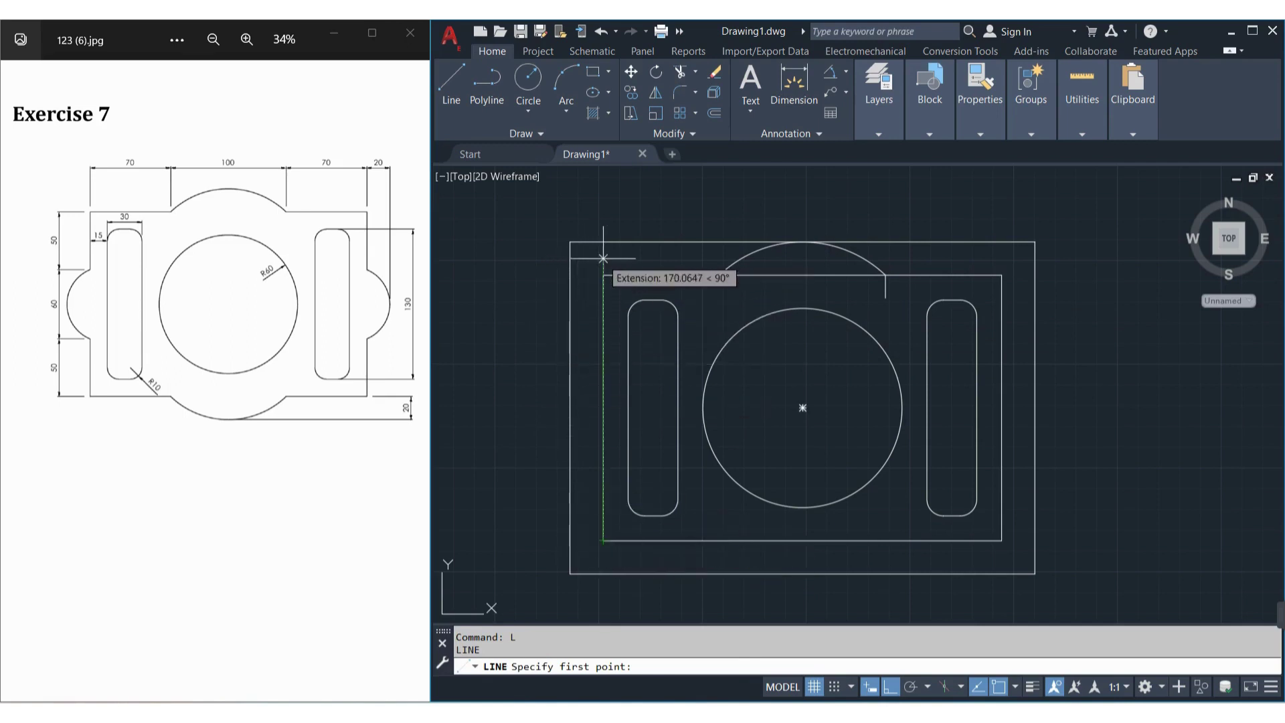
Step: Draw an 8-unit horizontal marker line starting 50 up the left edge
type("5")
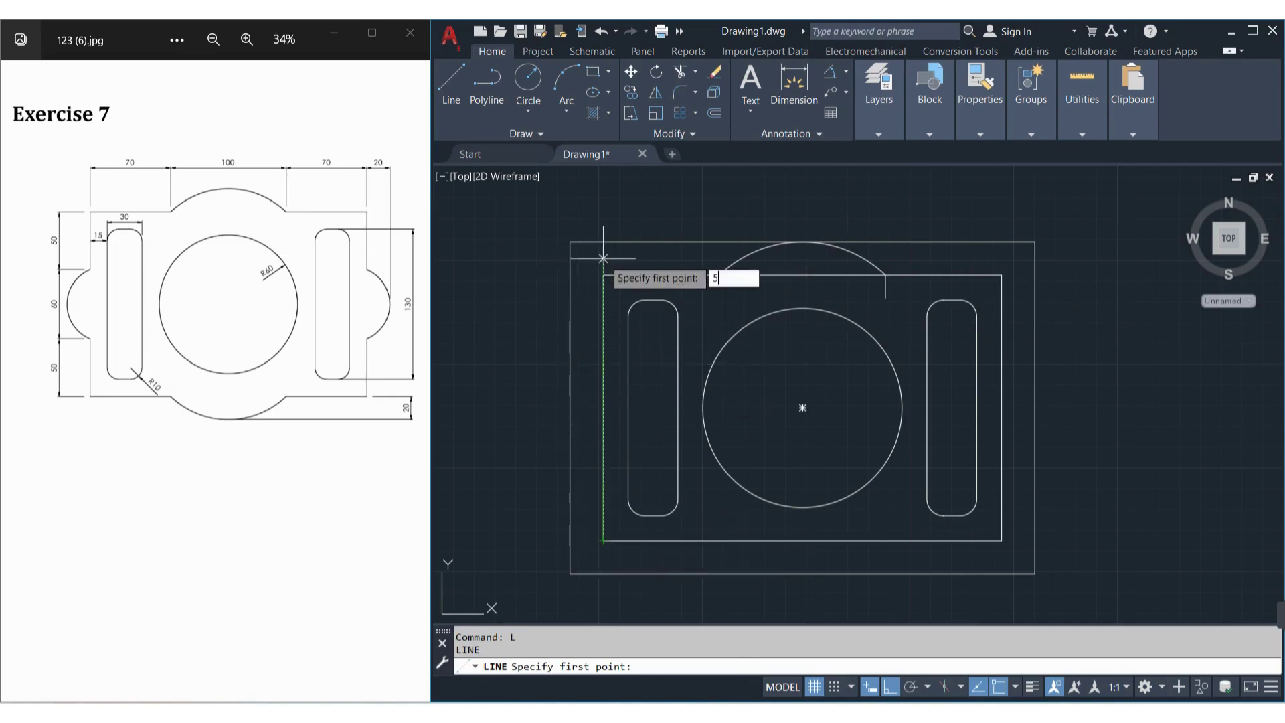
key("Return")
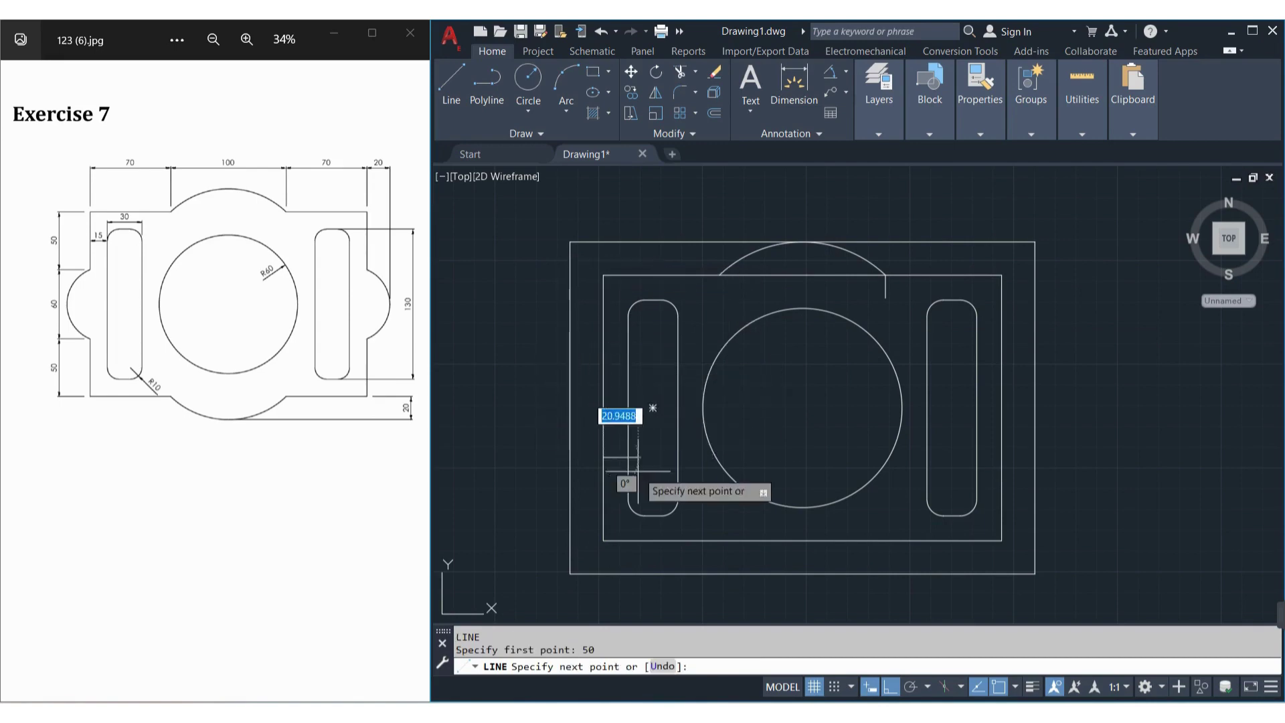
type("8")
key("Return")
key("Return")
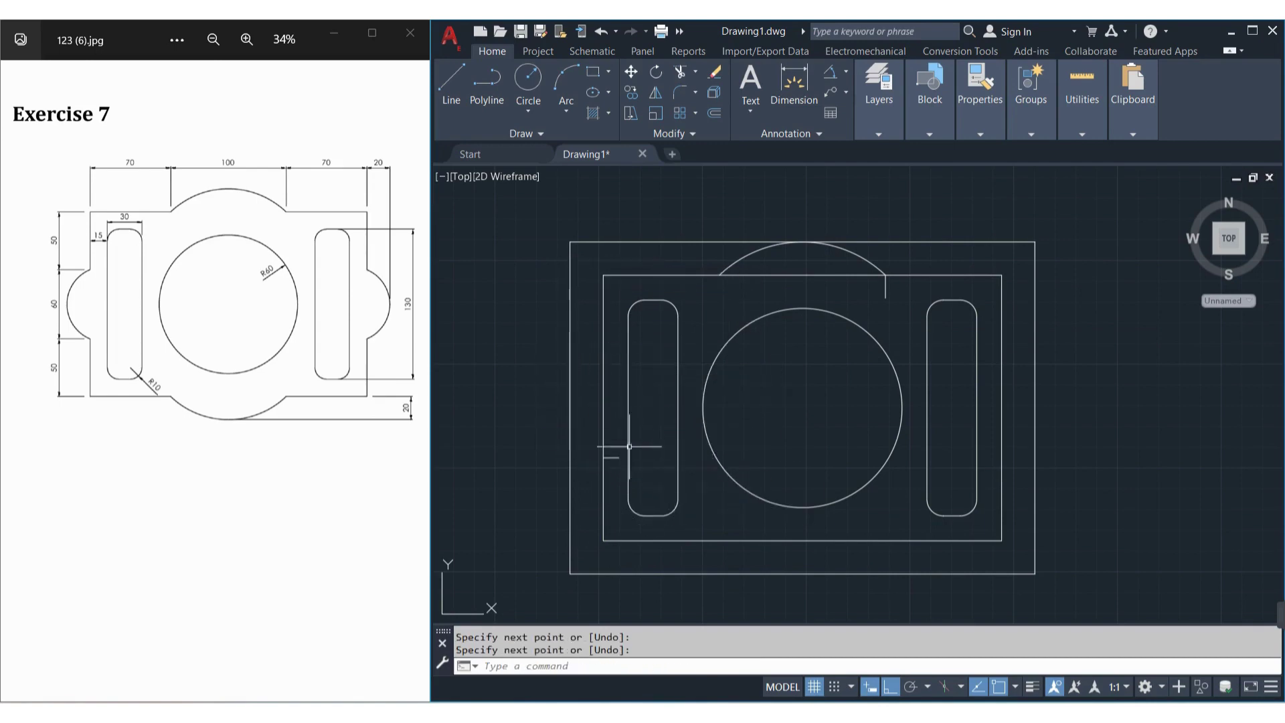
Step: Draw an arc bulging left of the plate from 50 up the left edge to the marker line
type("a")
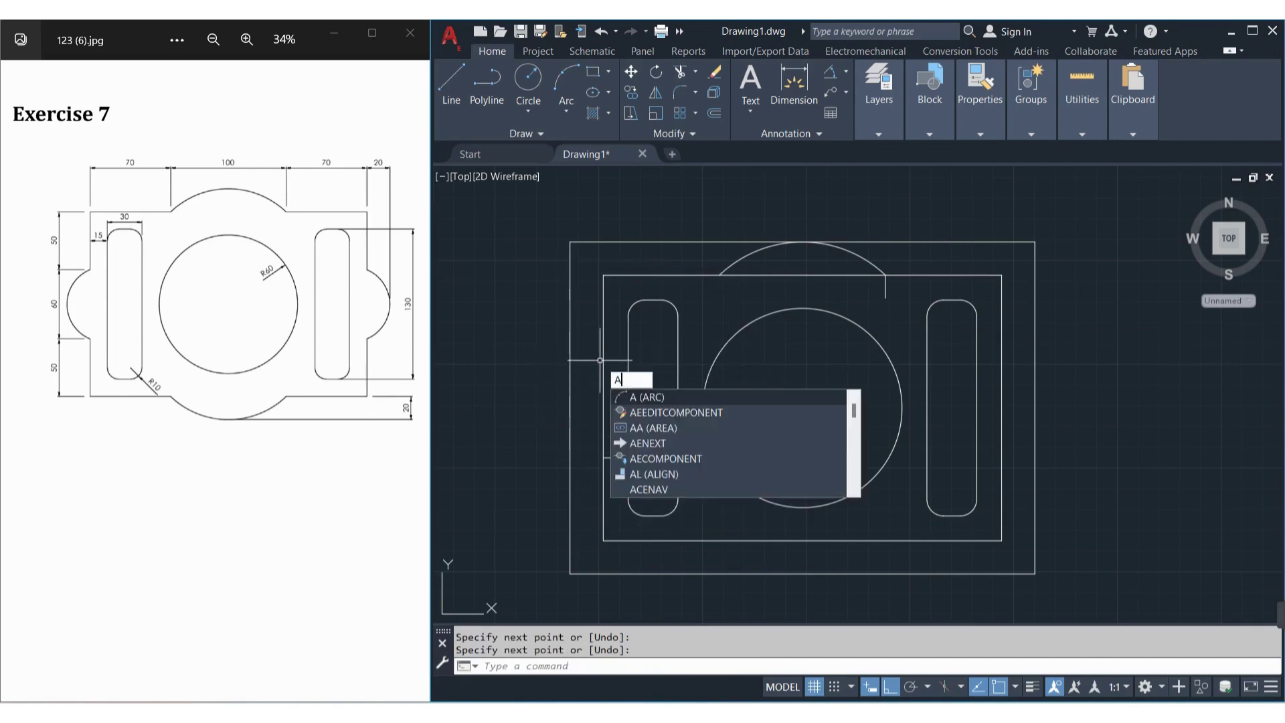
key("Return")
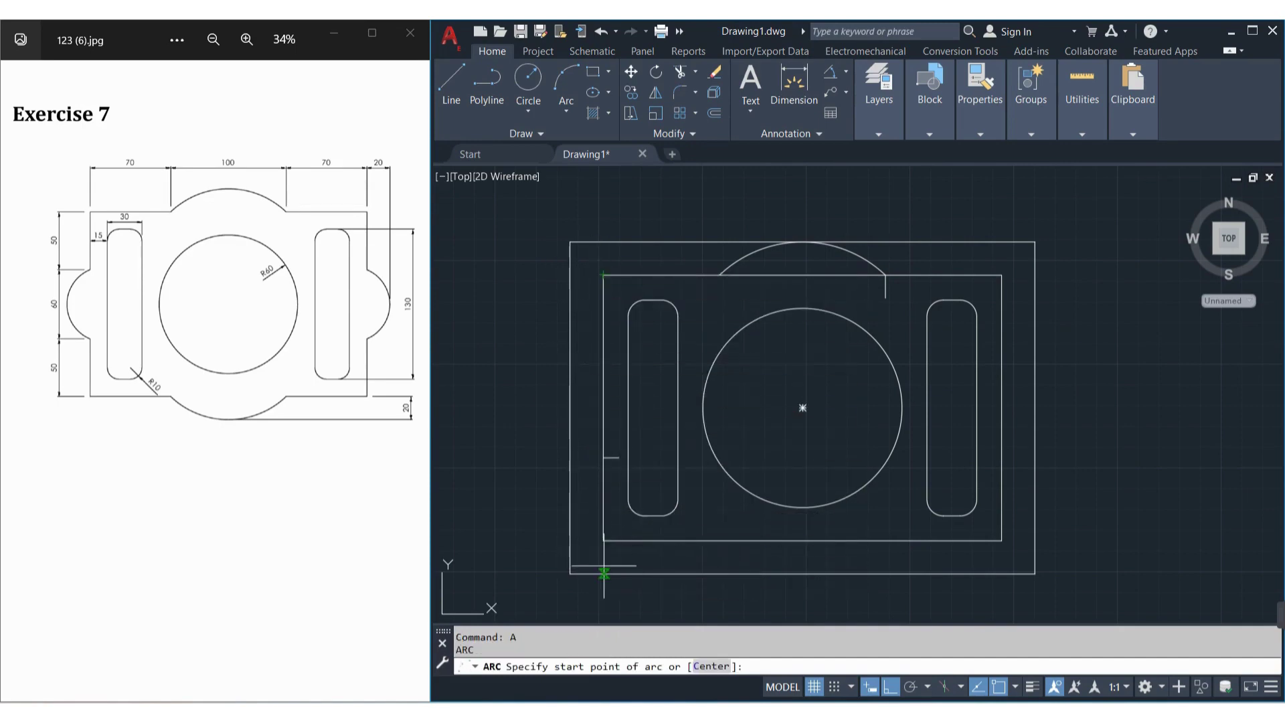
type("5")
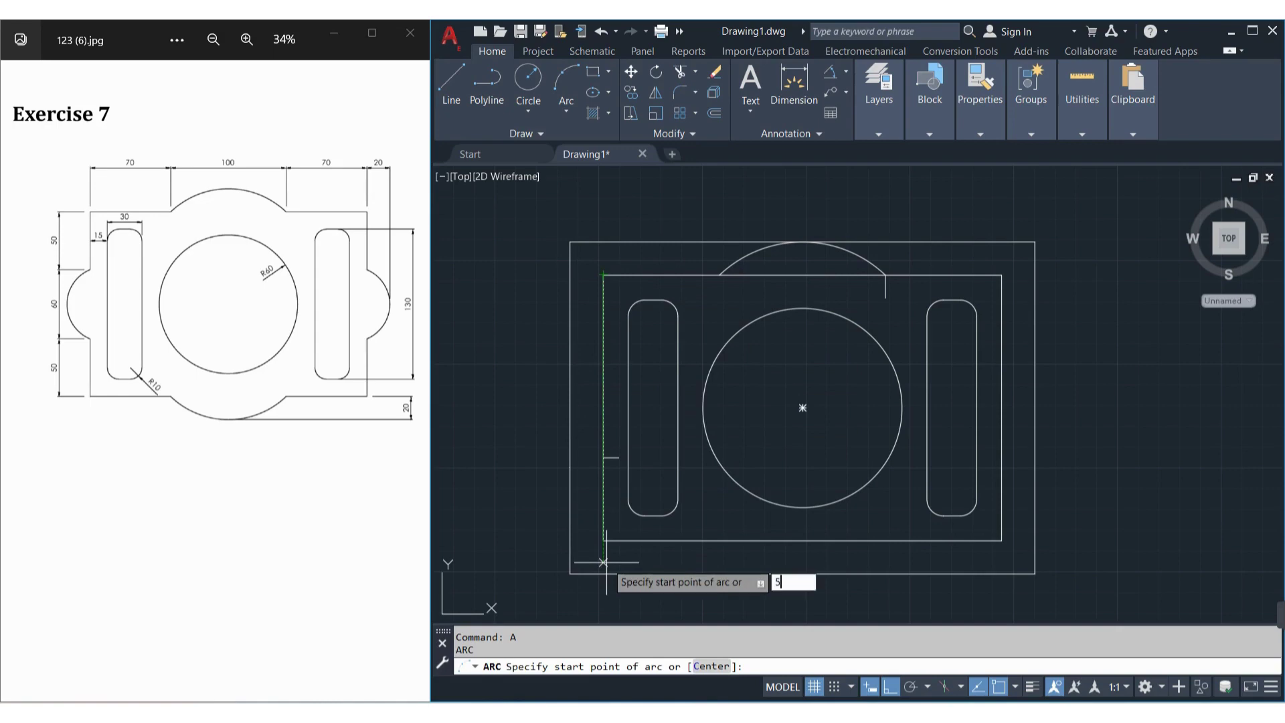
key("Return")
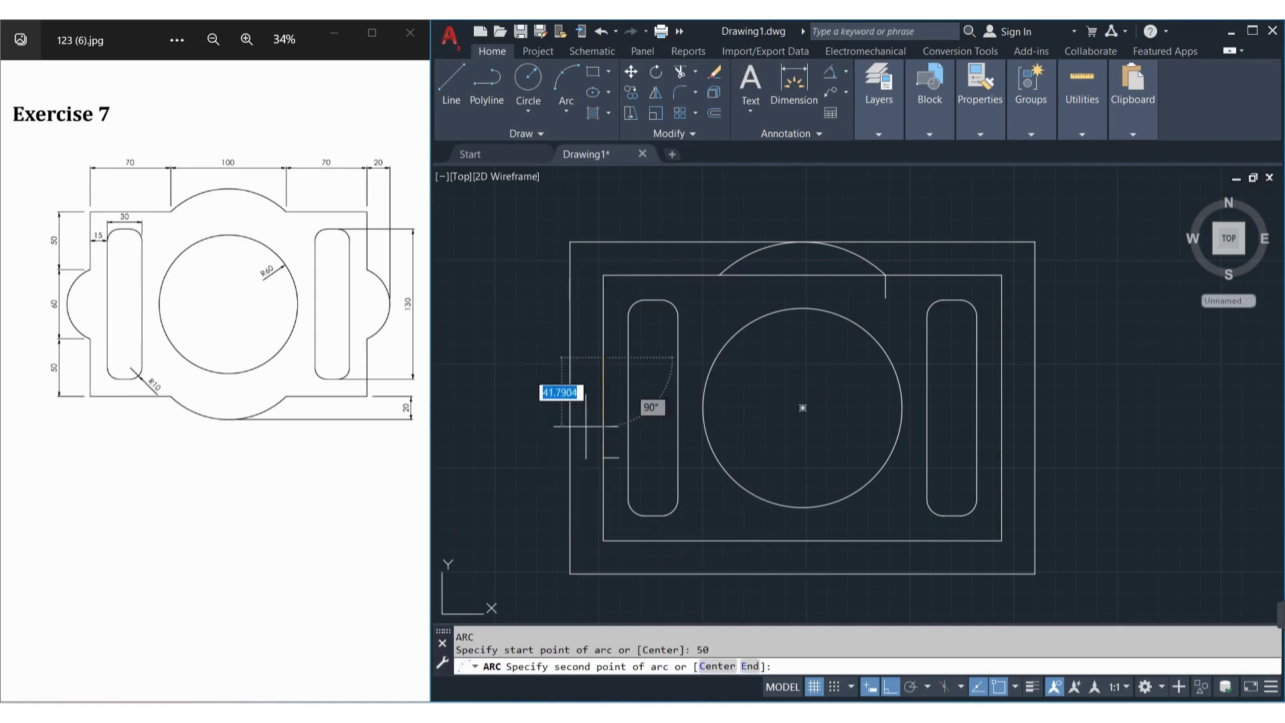
left_click(570, 407)
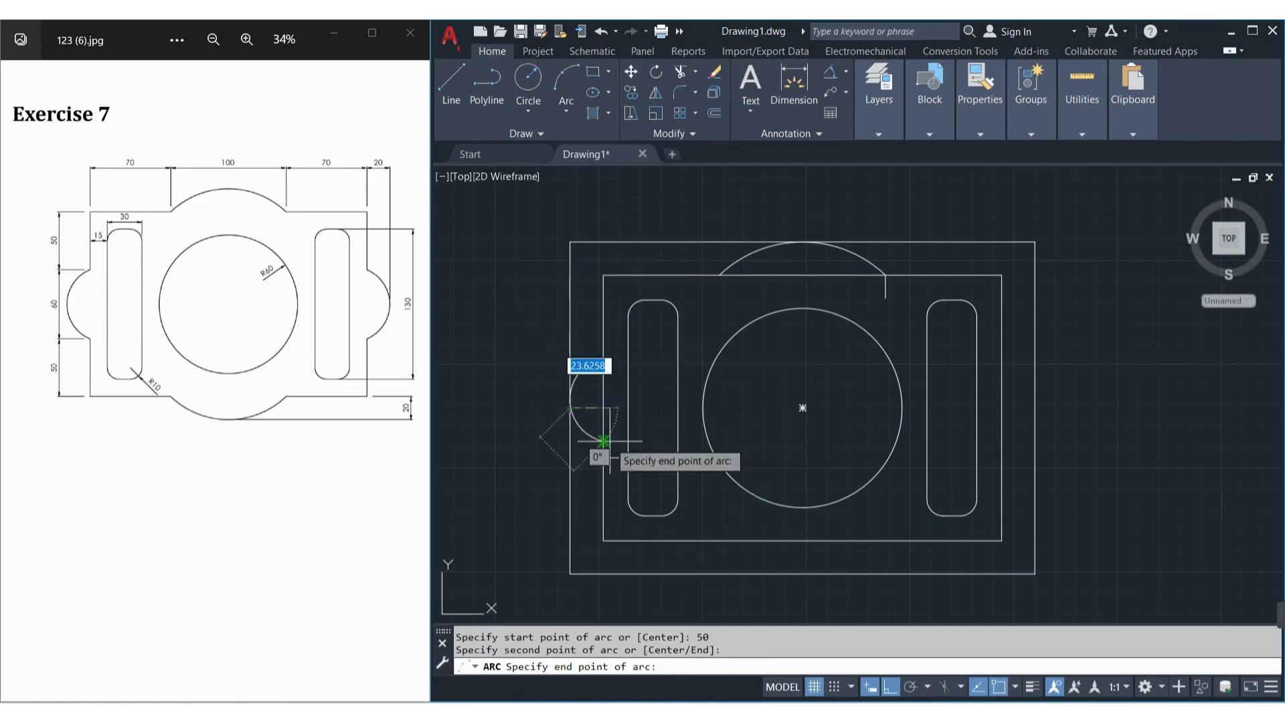
left_click(603, 458)
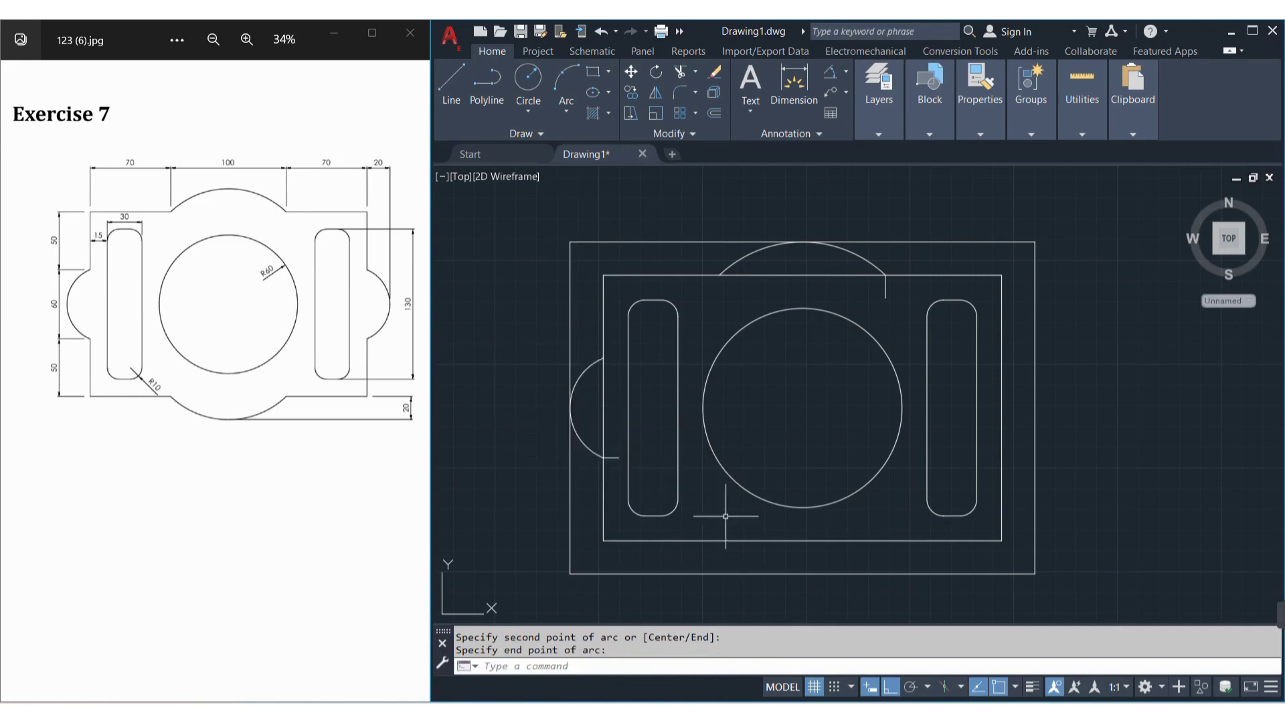
key("Return")
key("Escape")
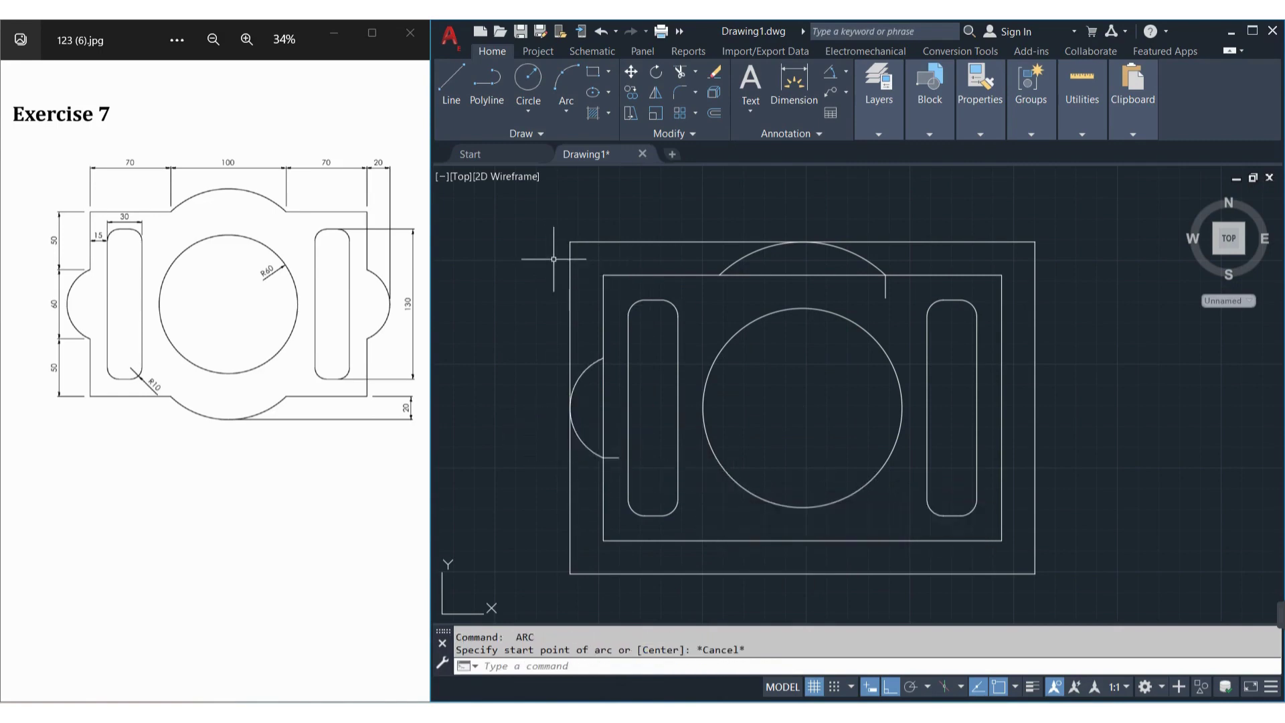
Step: Delete the outer offset rectangle and the short top marker line
left_click(570, 260)
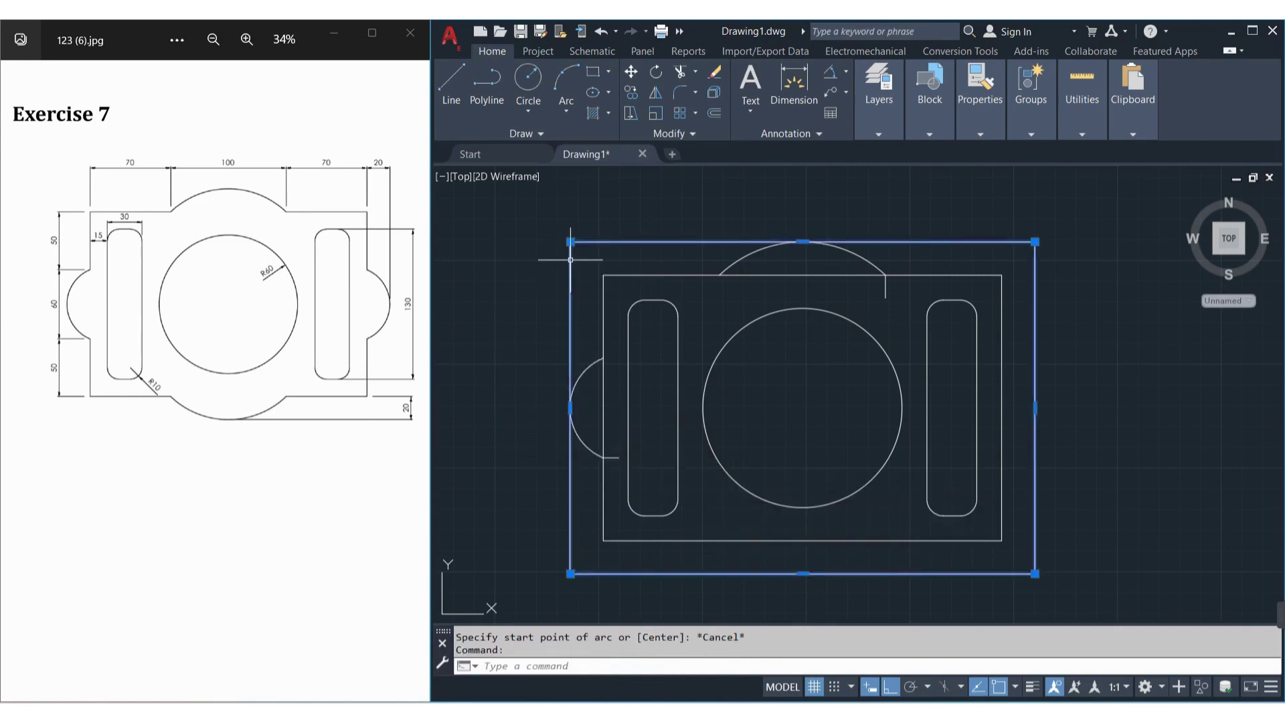
key("Delete")
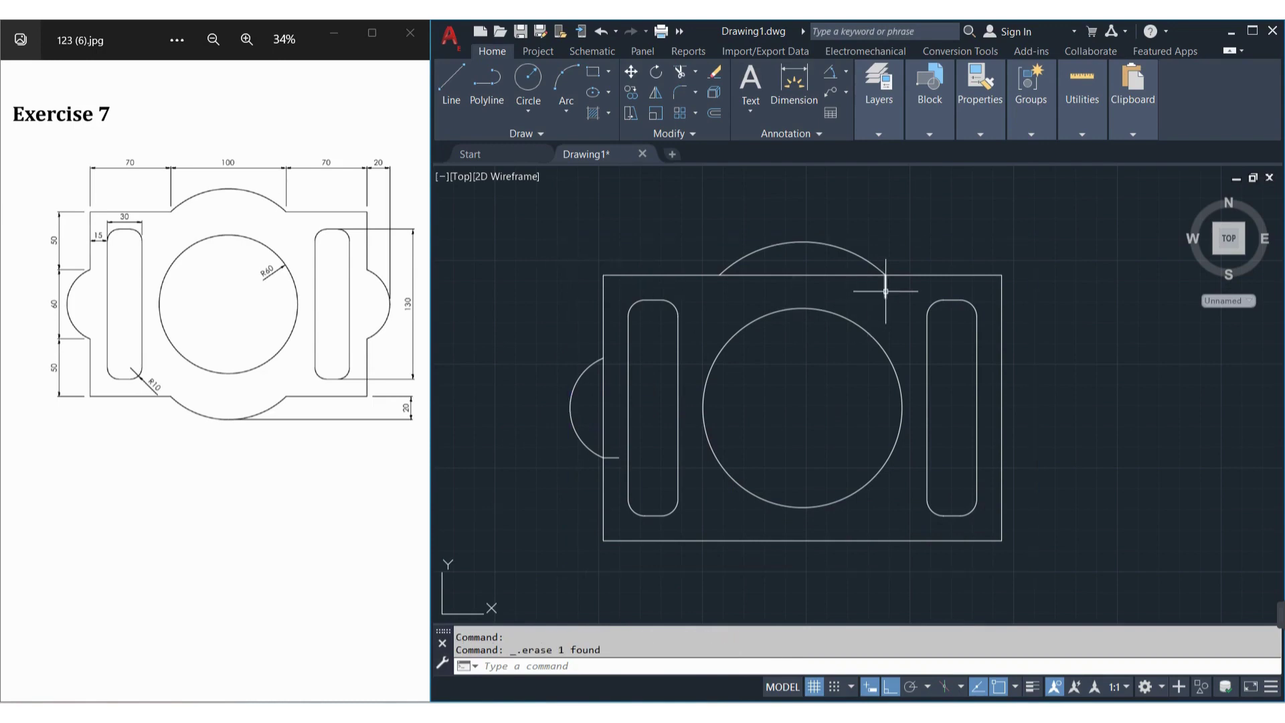
left_click(886, 294)
key("Delete")
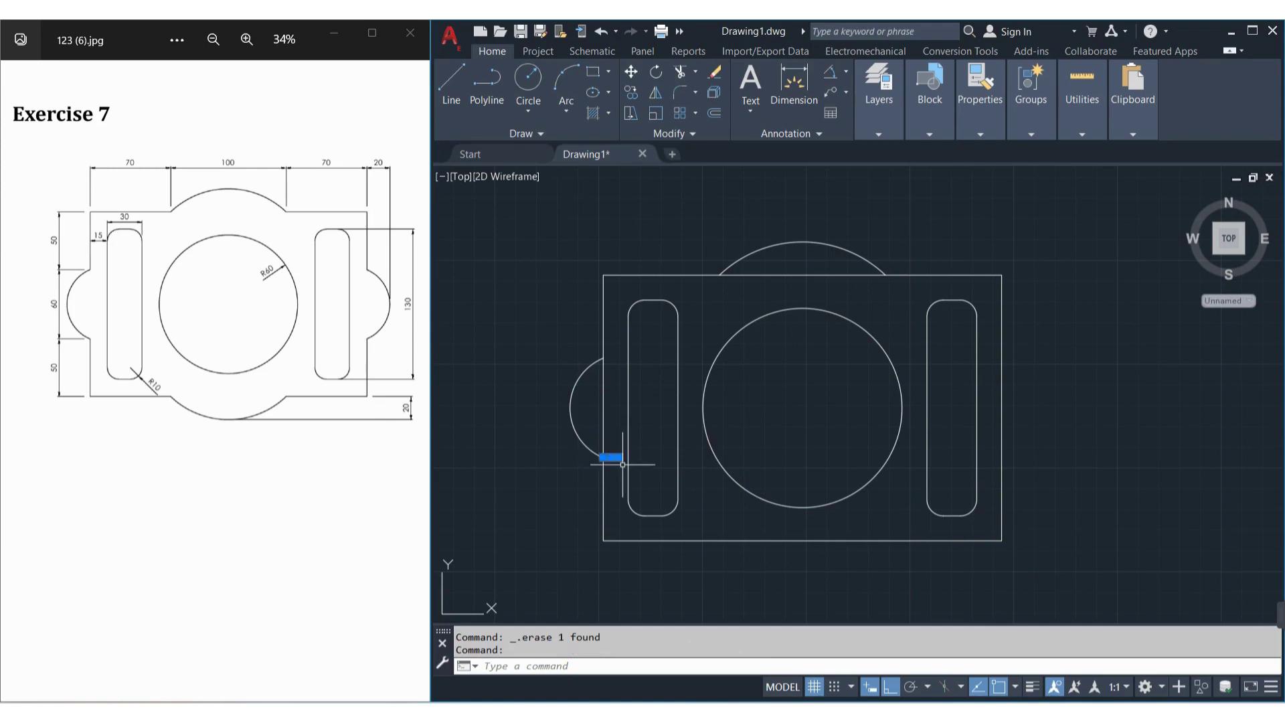
Step: Mirror the top arc across the horizontal centre line to form the bottom lobe
left_click(813, 252)
left_click(799, 204)
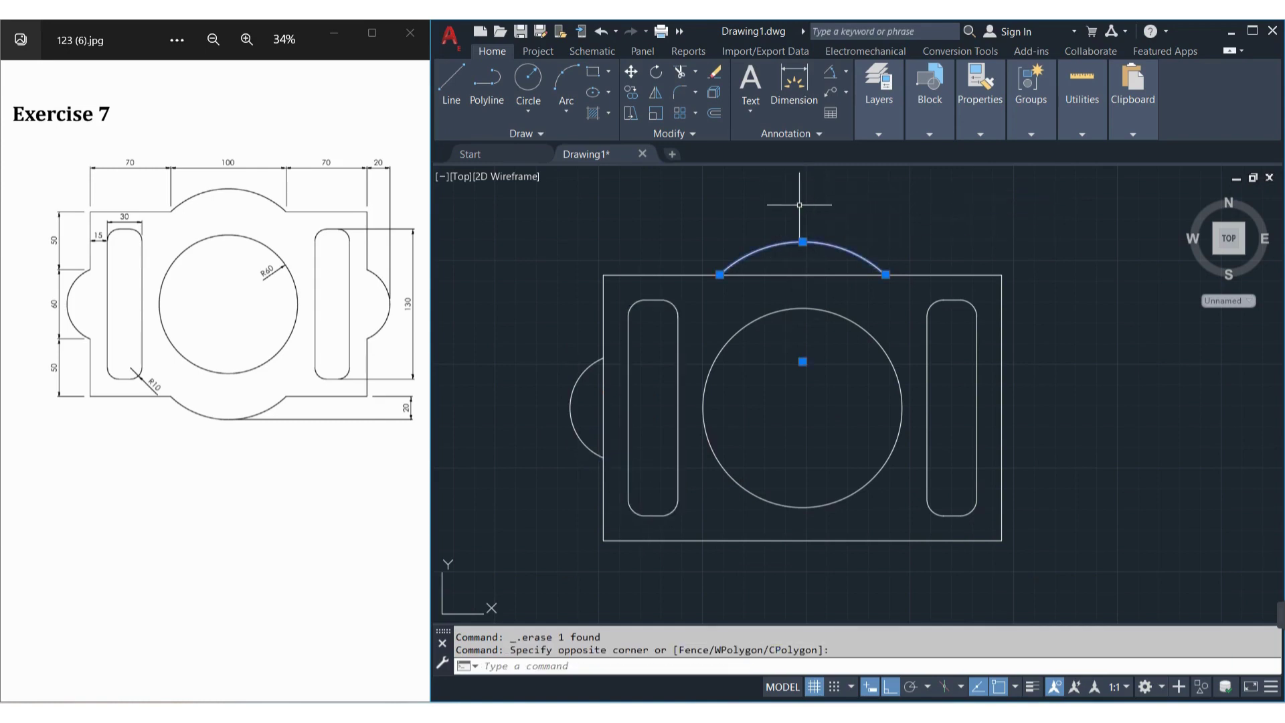
type("MI")
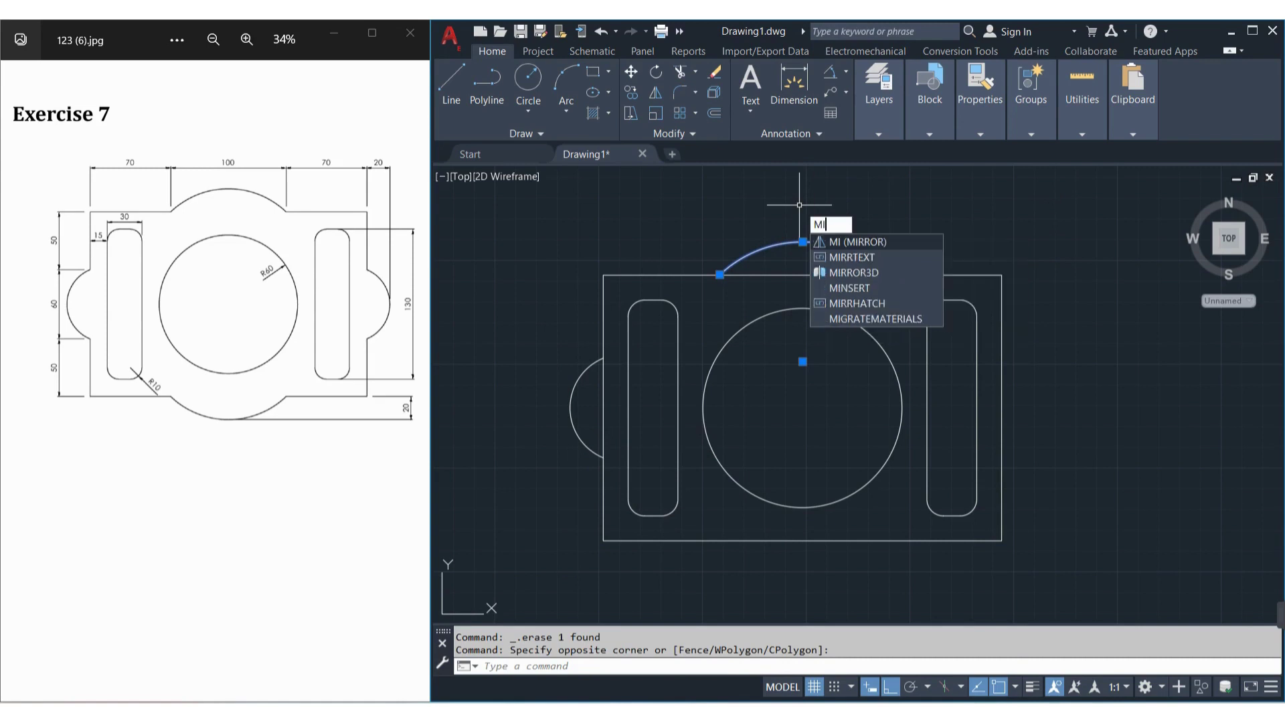
key("Return")
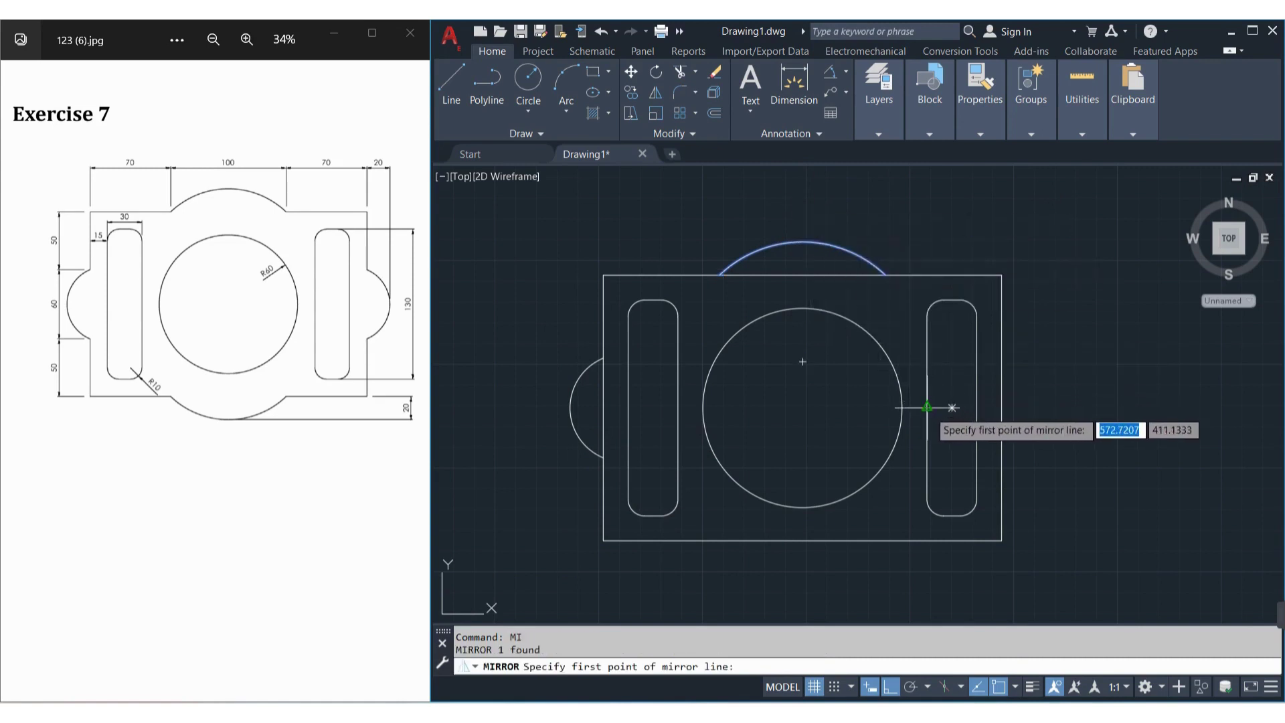
left_click(927, 407)
left_click(979, 407)
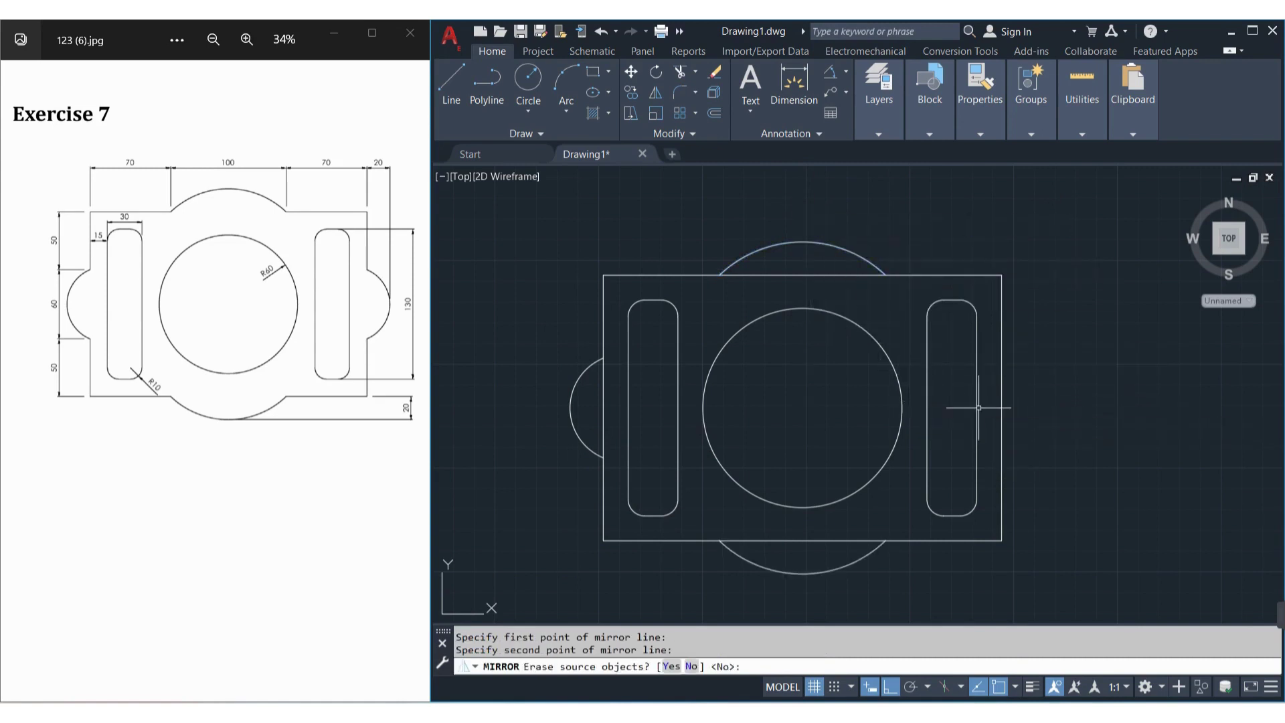
key("Return")
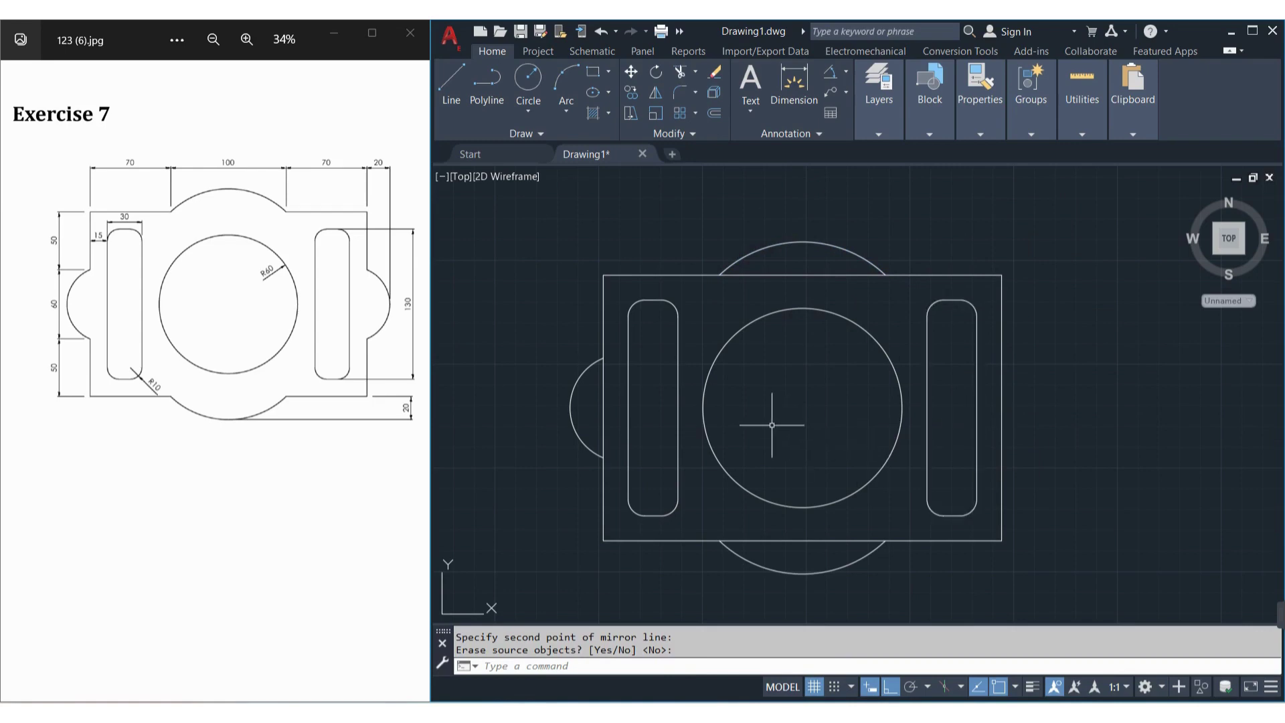
Step: Mirror the left arc about the vertical line through the circle centre to form the right lobe
type("m")
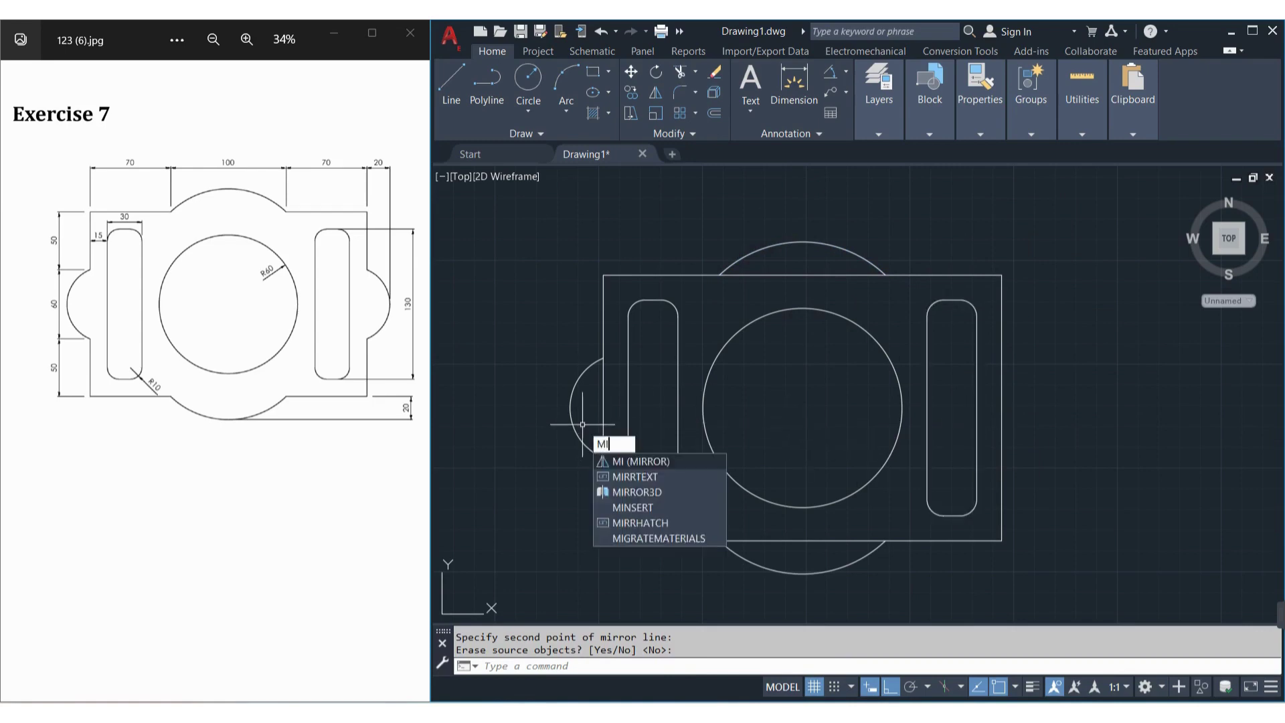
key("Return")
left_click(575, 422)
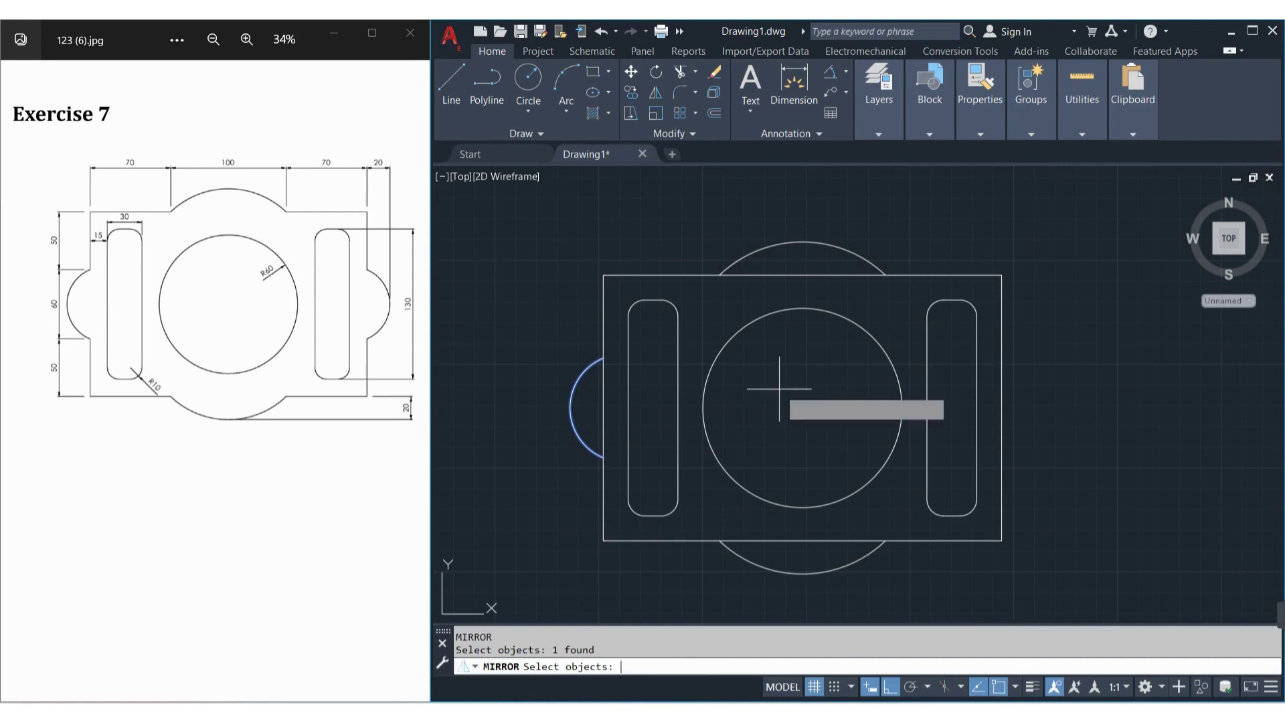
key("Return")
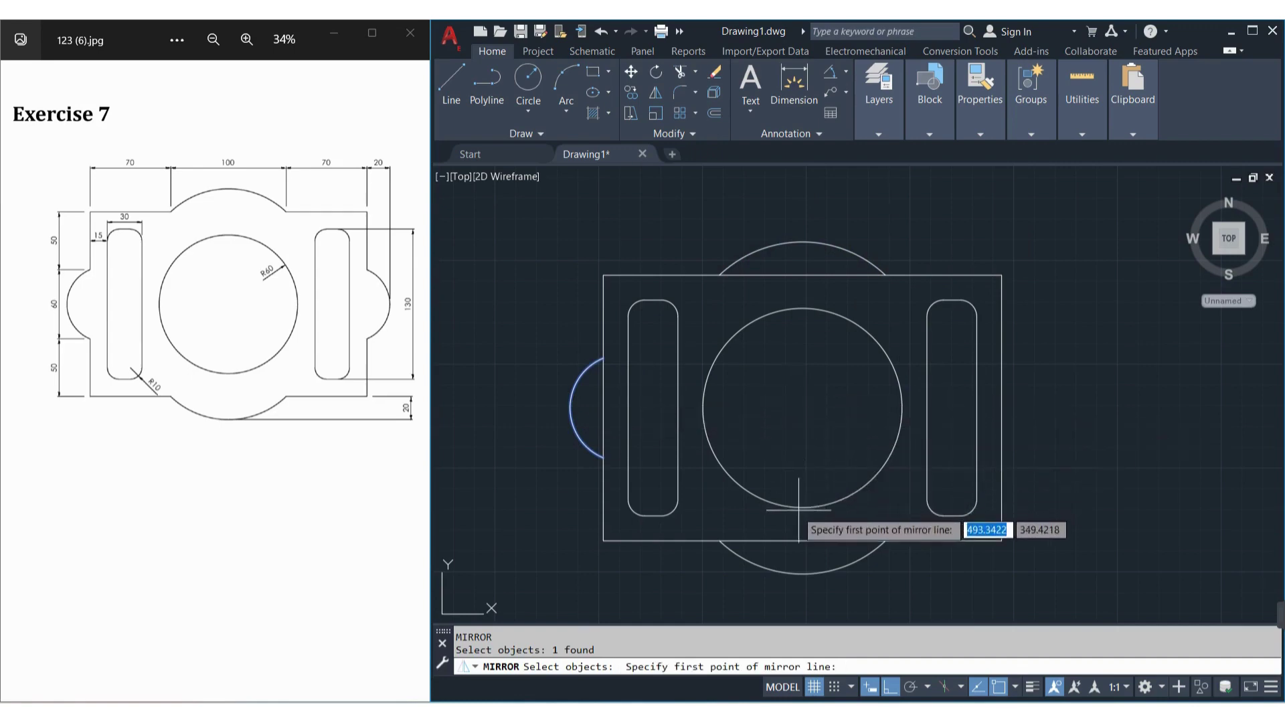
left_click(803, 407)
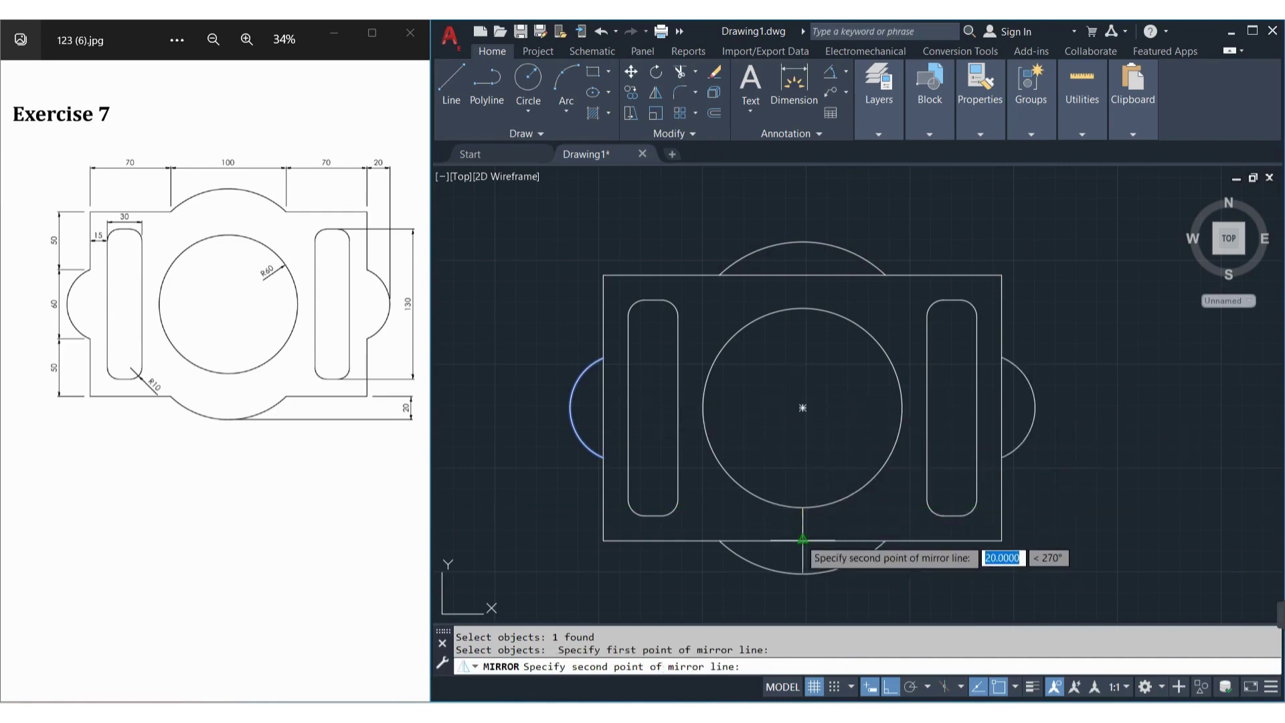
left_click(803, 540)
key("Return")
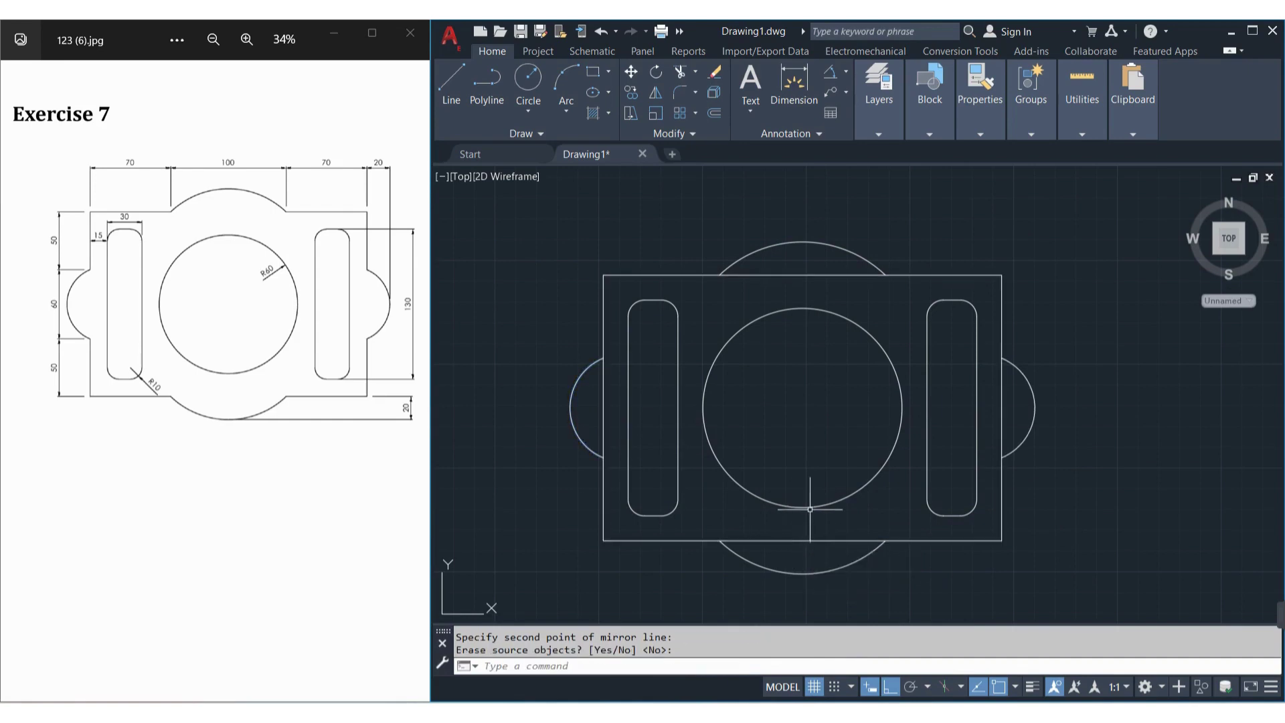
Step: Trim away the rectangle edge pieces inside the top, left, bottom and right arcs
type("tr")
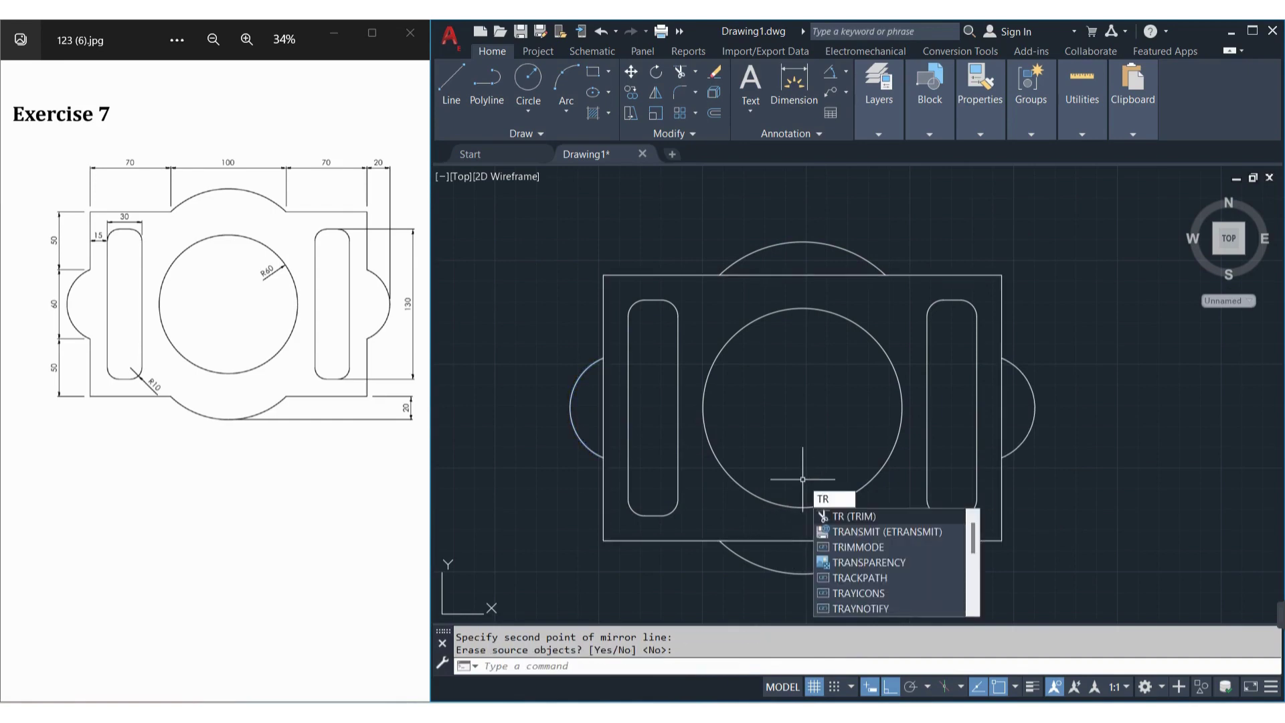
key("Return")
left_click(765, 275)
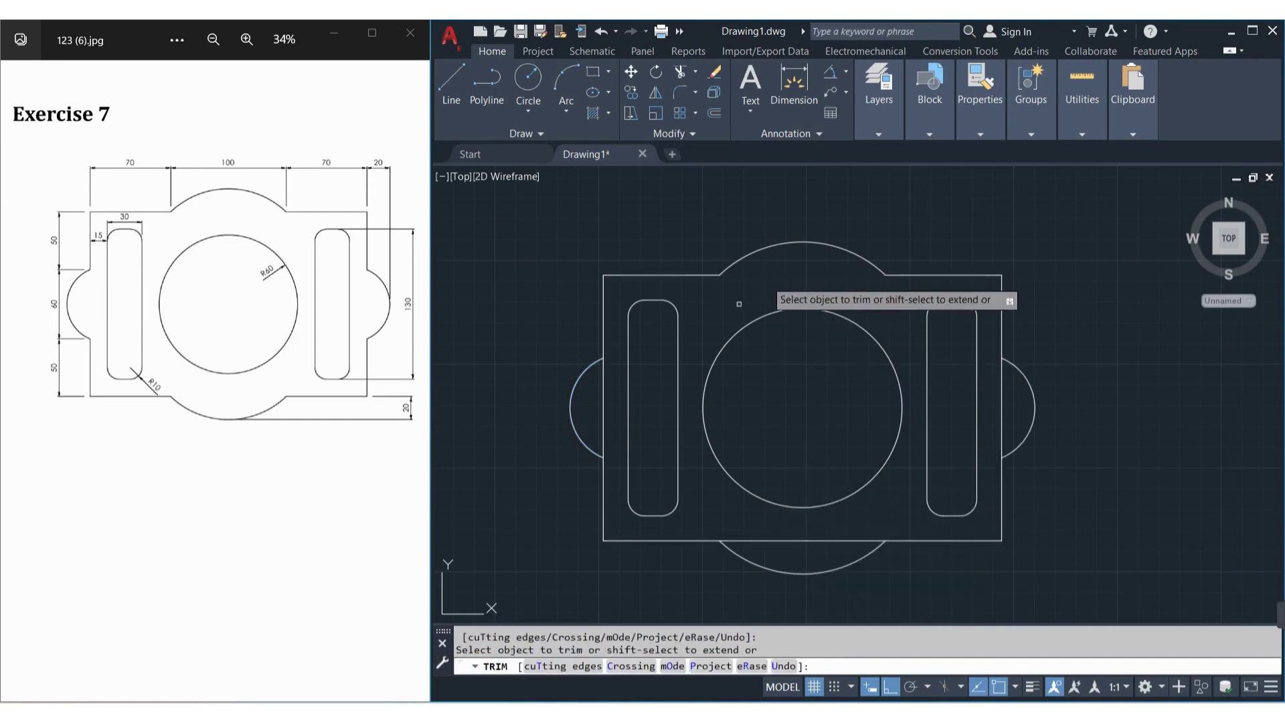
left_click_drag(599, 394, 611, 403)
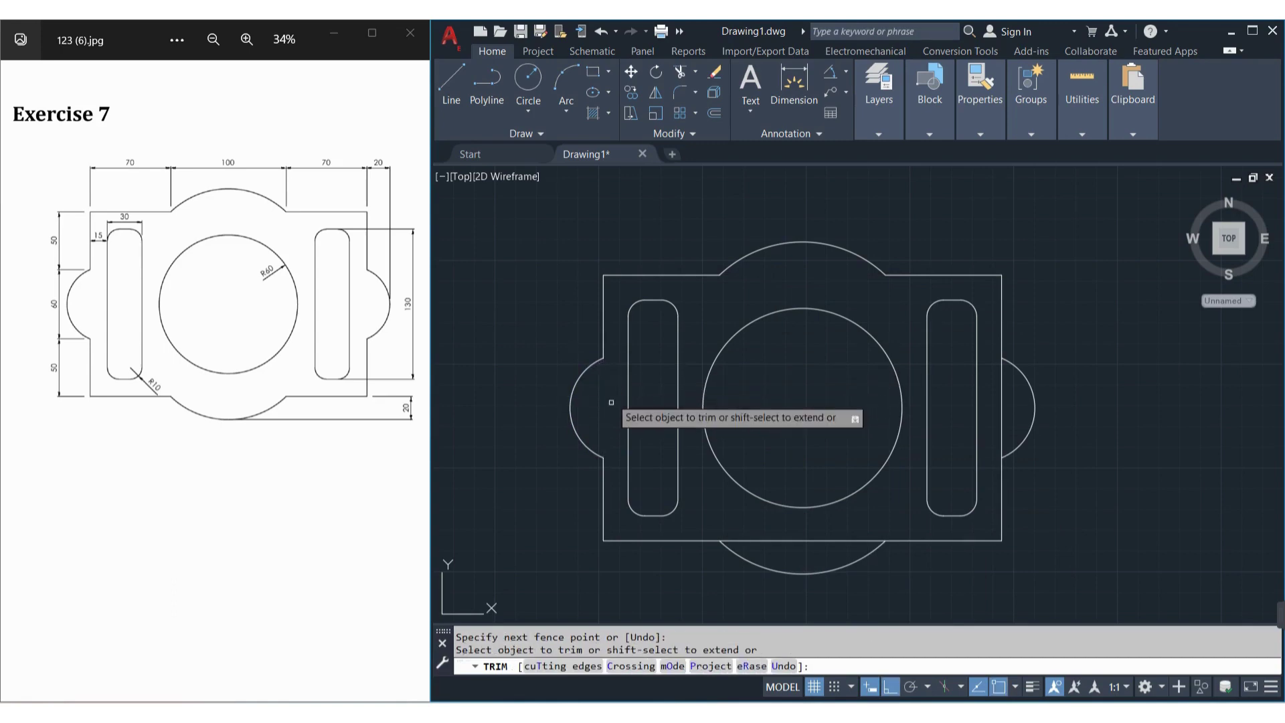
left_click(769, 541)
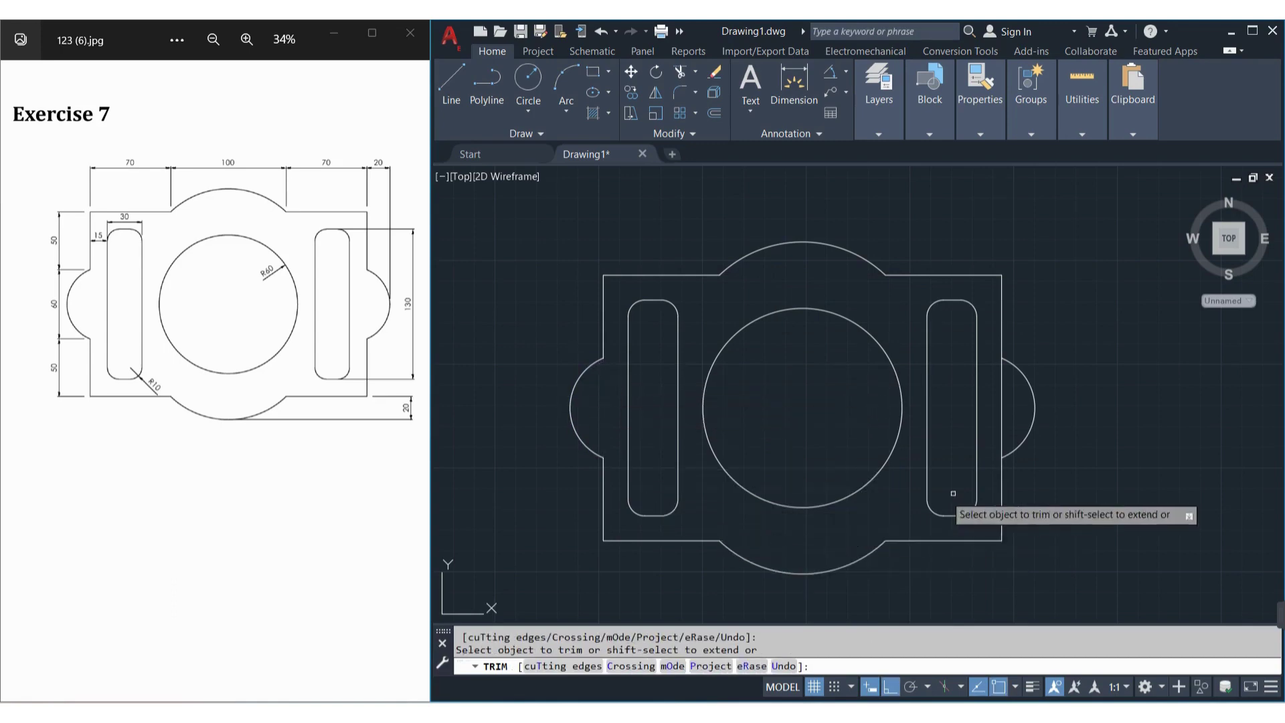
left_click(1002, 424)
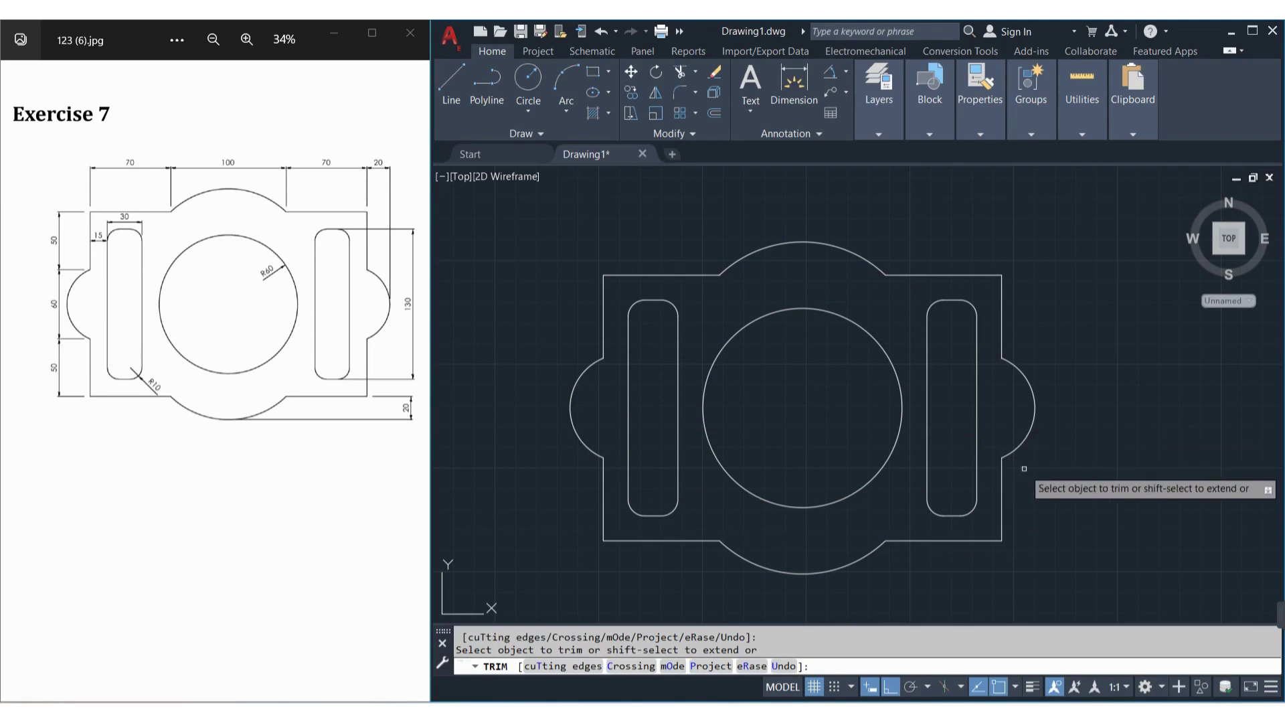
key("Escape")
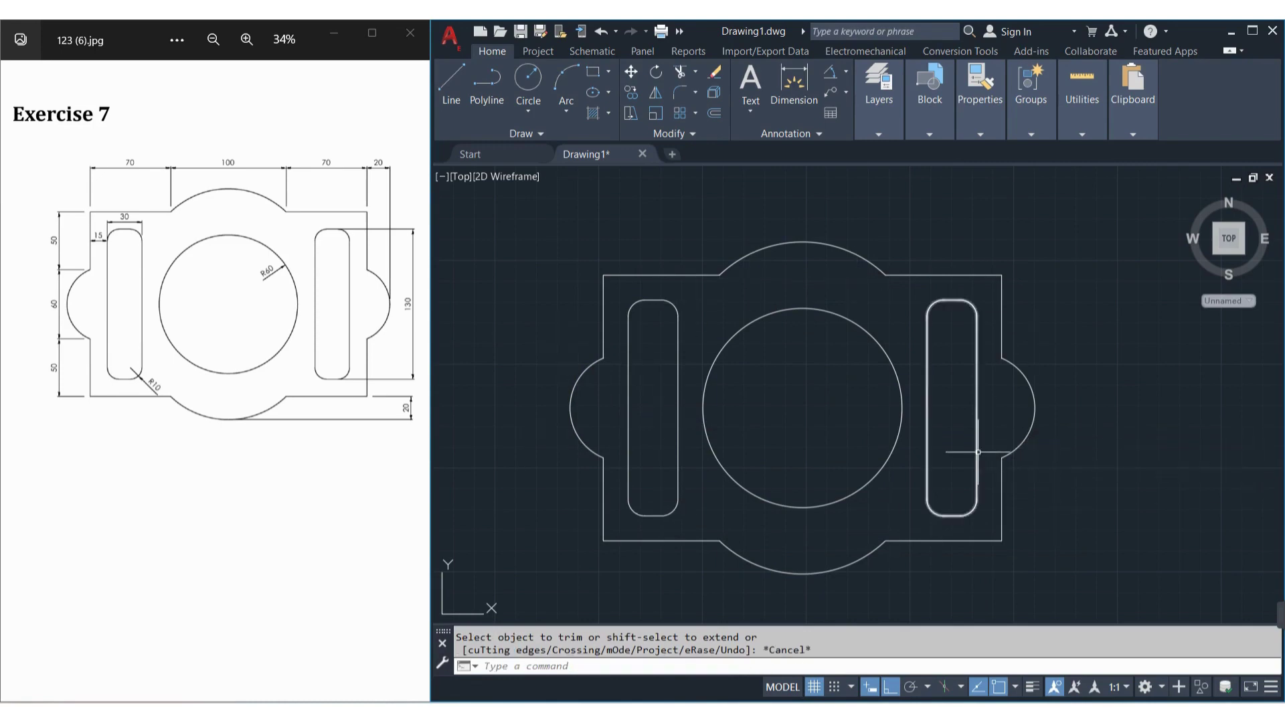
Step: Add aligned dimensions 70.0, 100.0 and 70.0 in a row along the plate's top edge
left_click(879, 134)
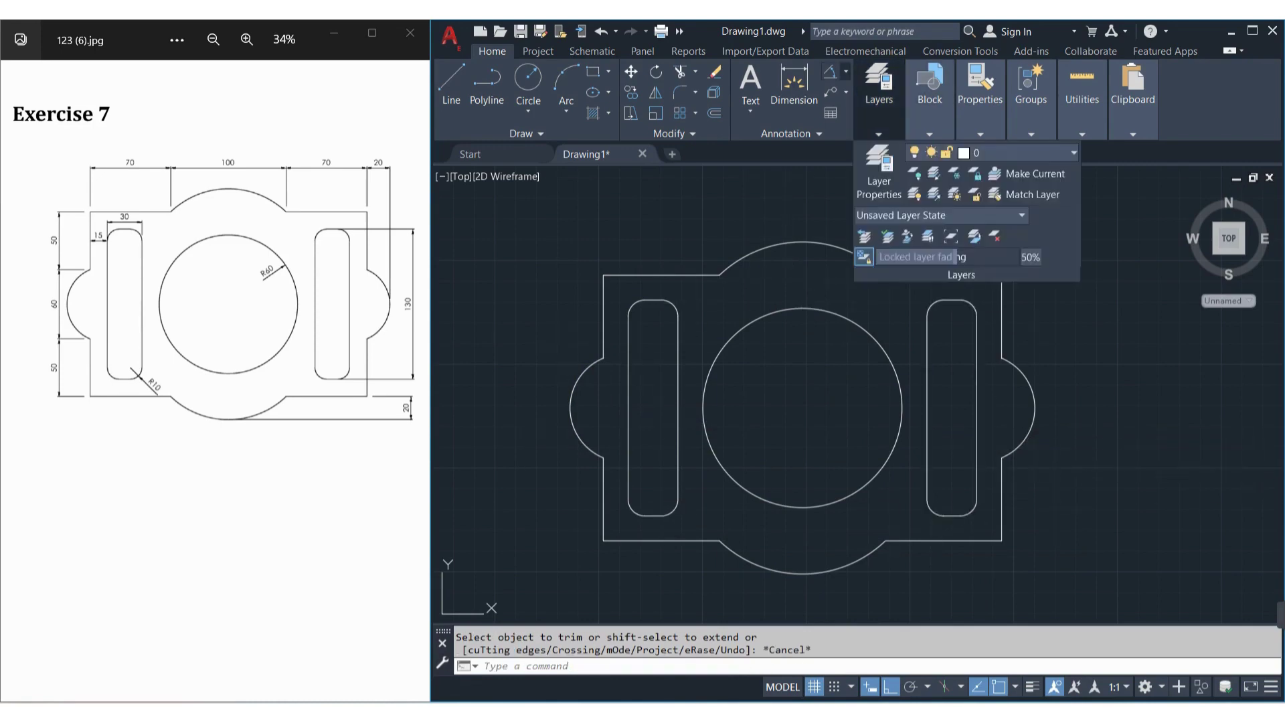
left_click(846, 71)
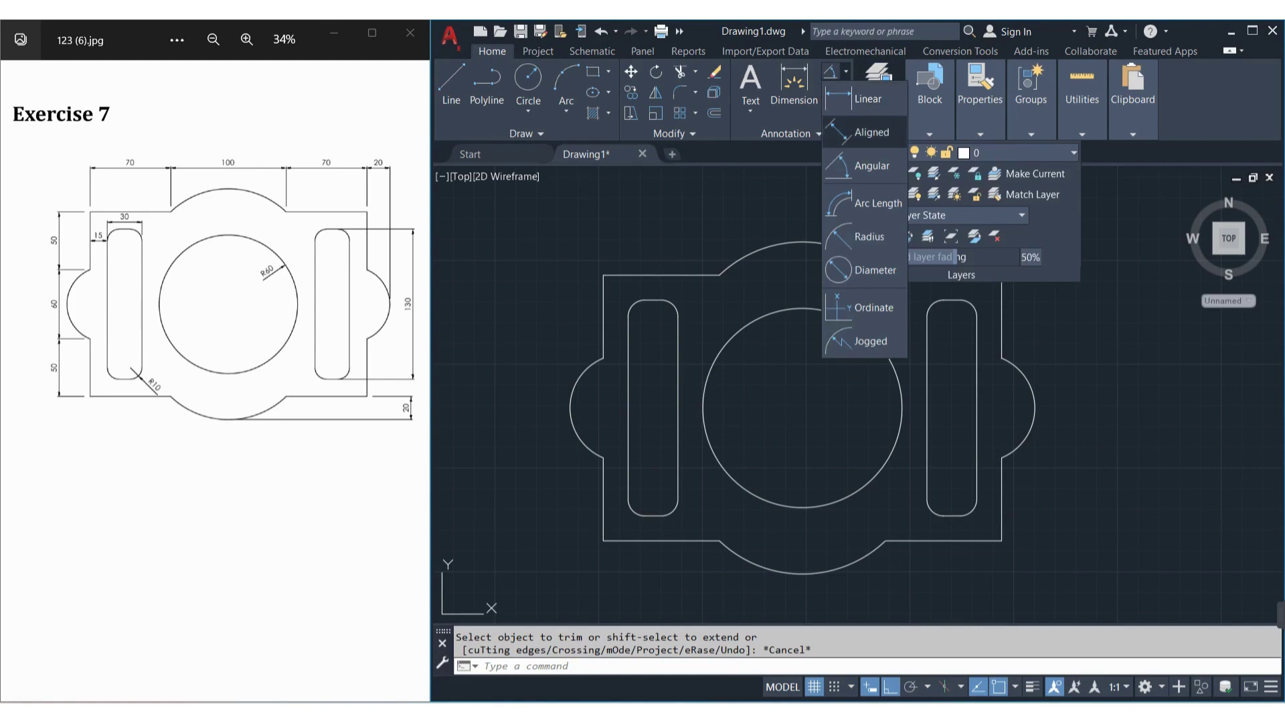
left_click(863, 132)
left_click(603, 274)
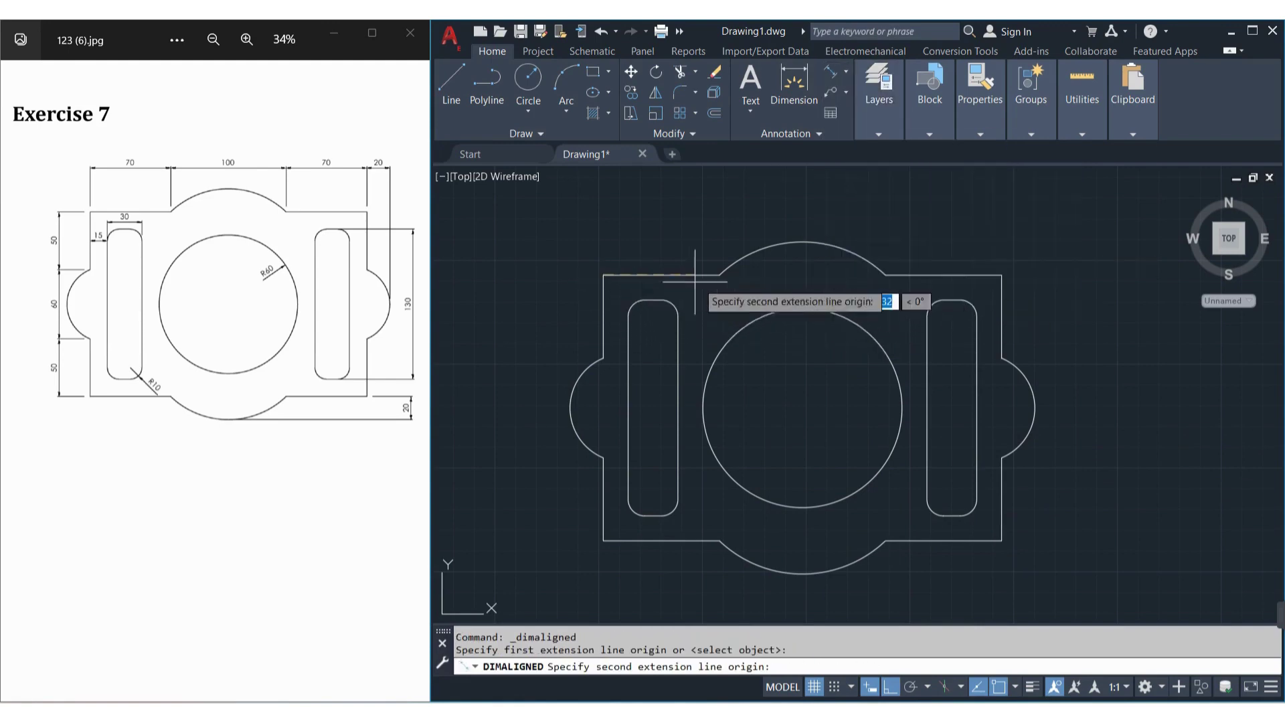
left_click(719, 275)
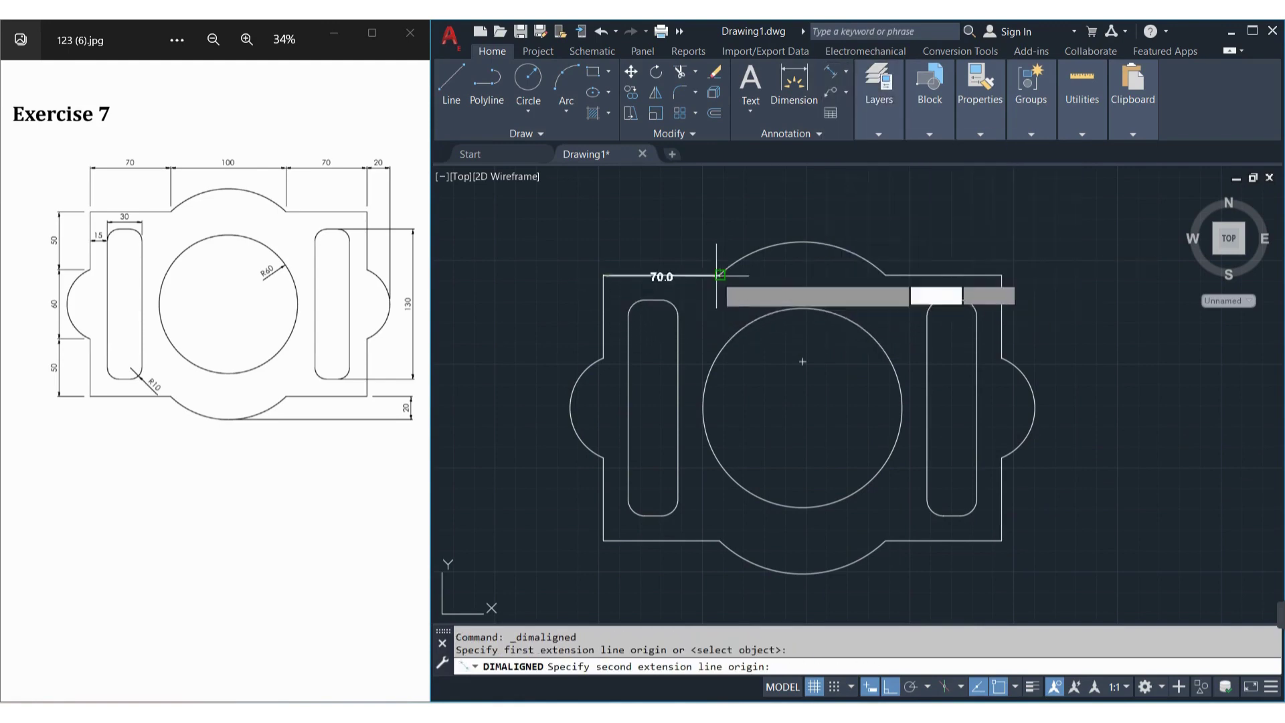
left_click(716, 219)
key("Return")
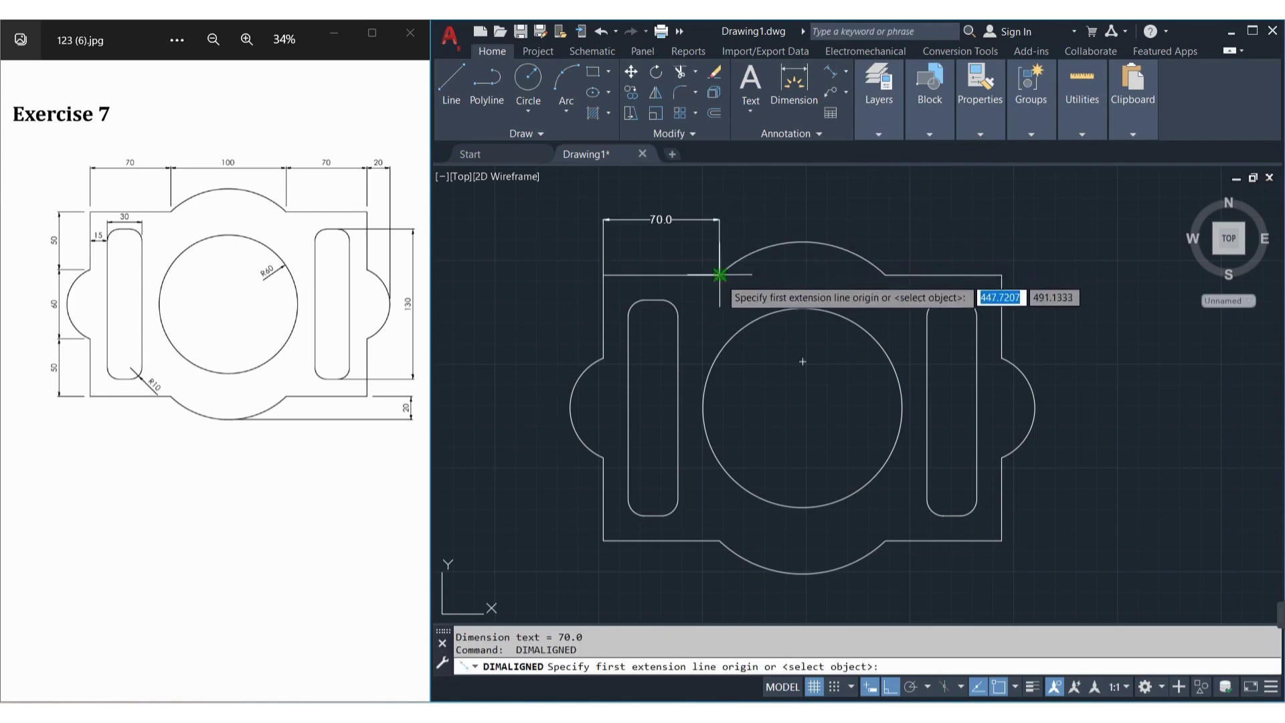
left_click(720, 275)
left_click(886, 275)
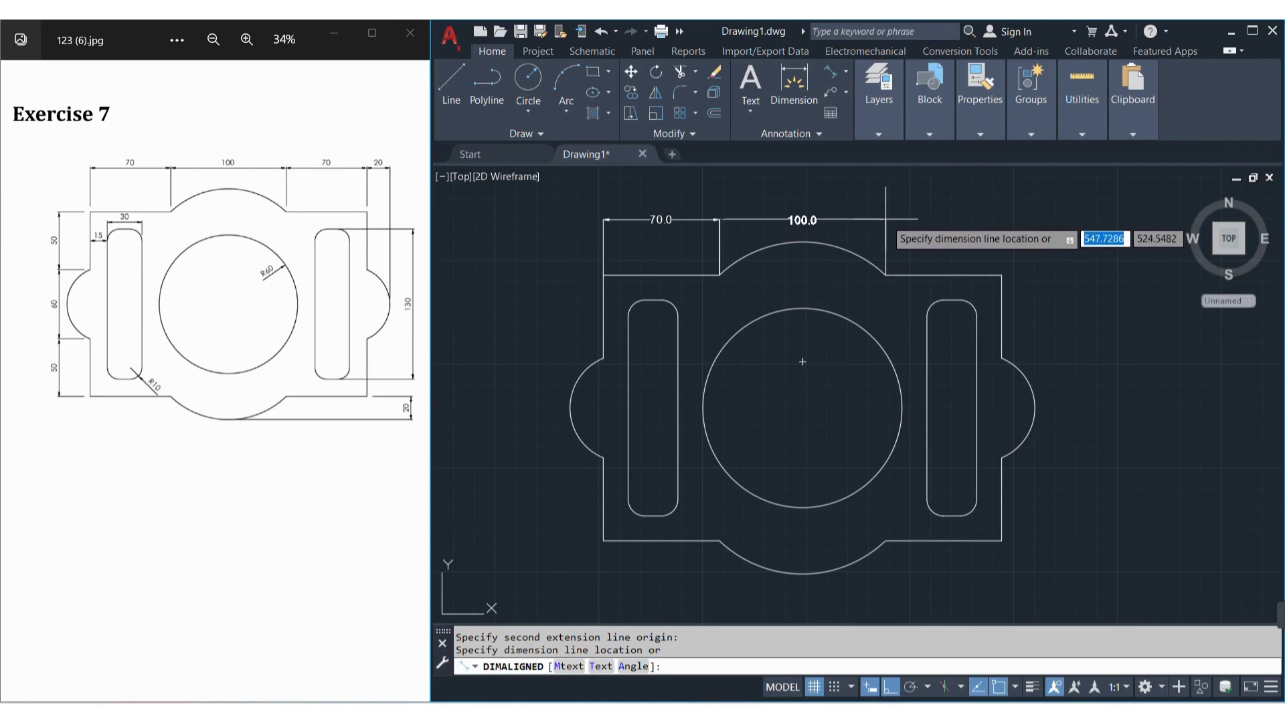
left_click(887, 219)
key("Return")
left_click(886, 275)
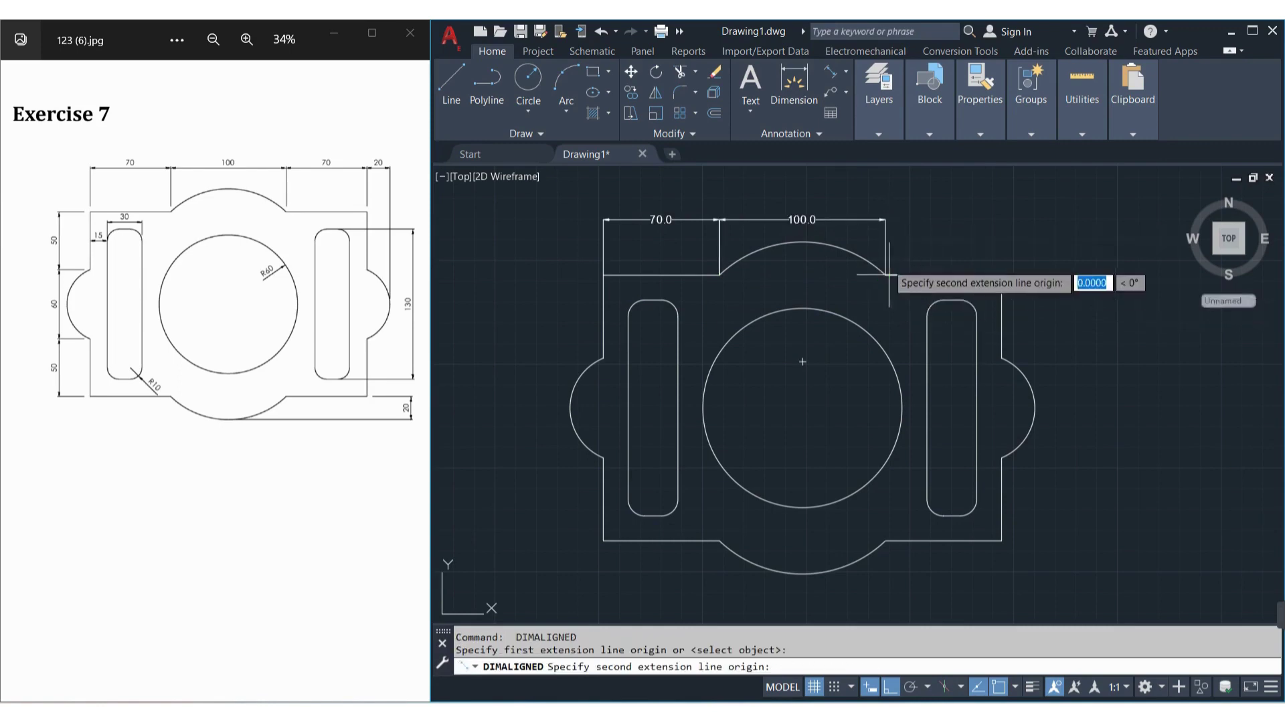
left_click(1002, 275)
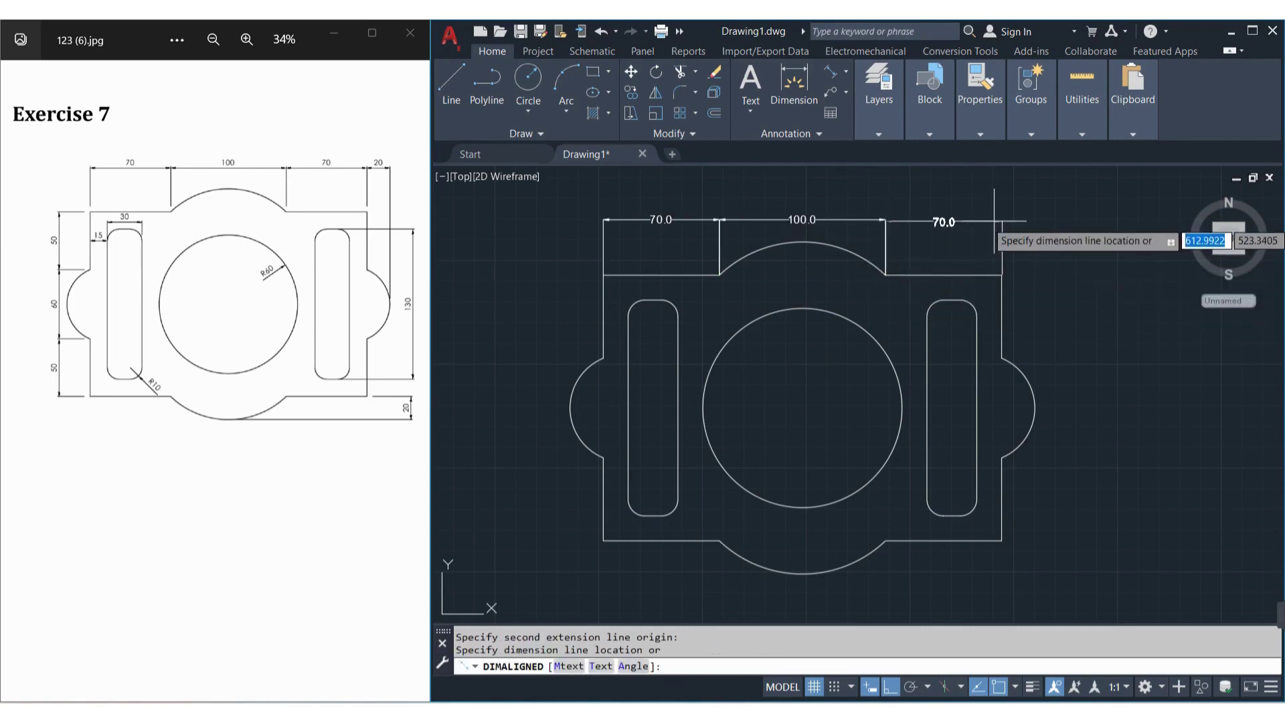
left_click(998, 220)
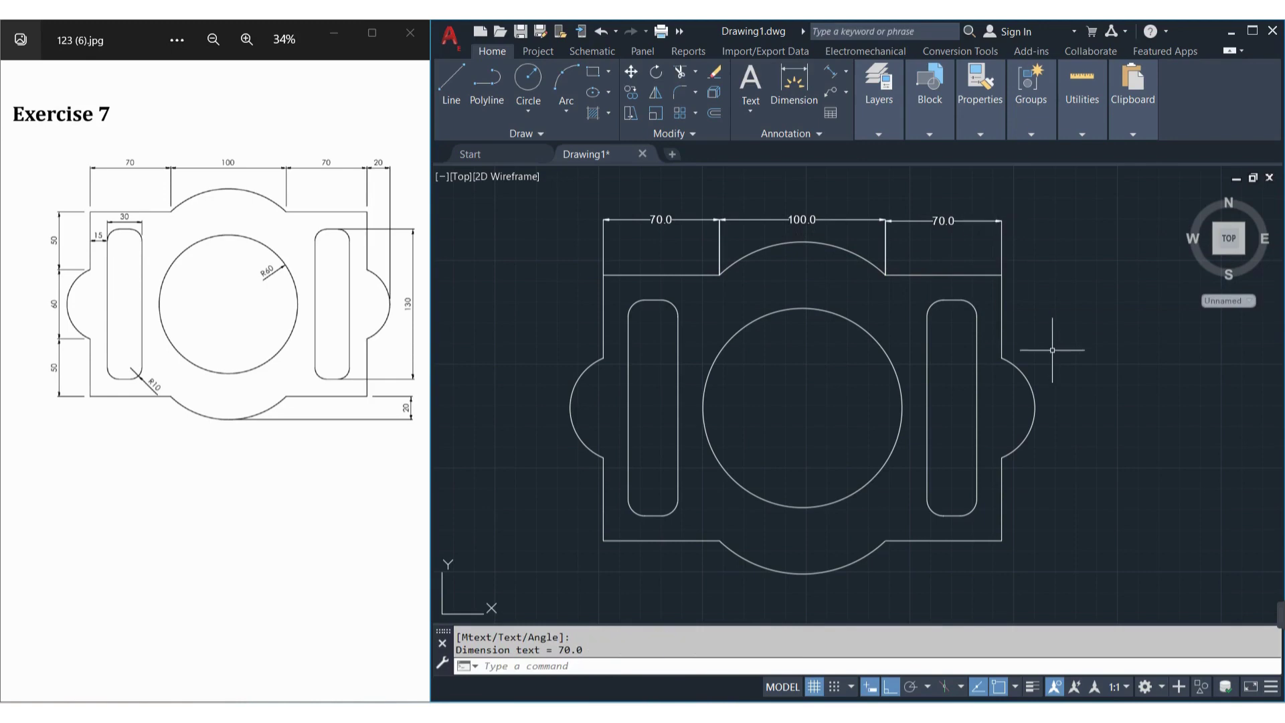
Step: Dimension the plate's right side with aligned 50.0, 60.0 and 50.0 dimensions
key("Return")
left_click(1003, 275)
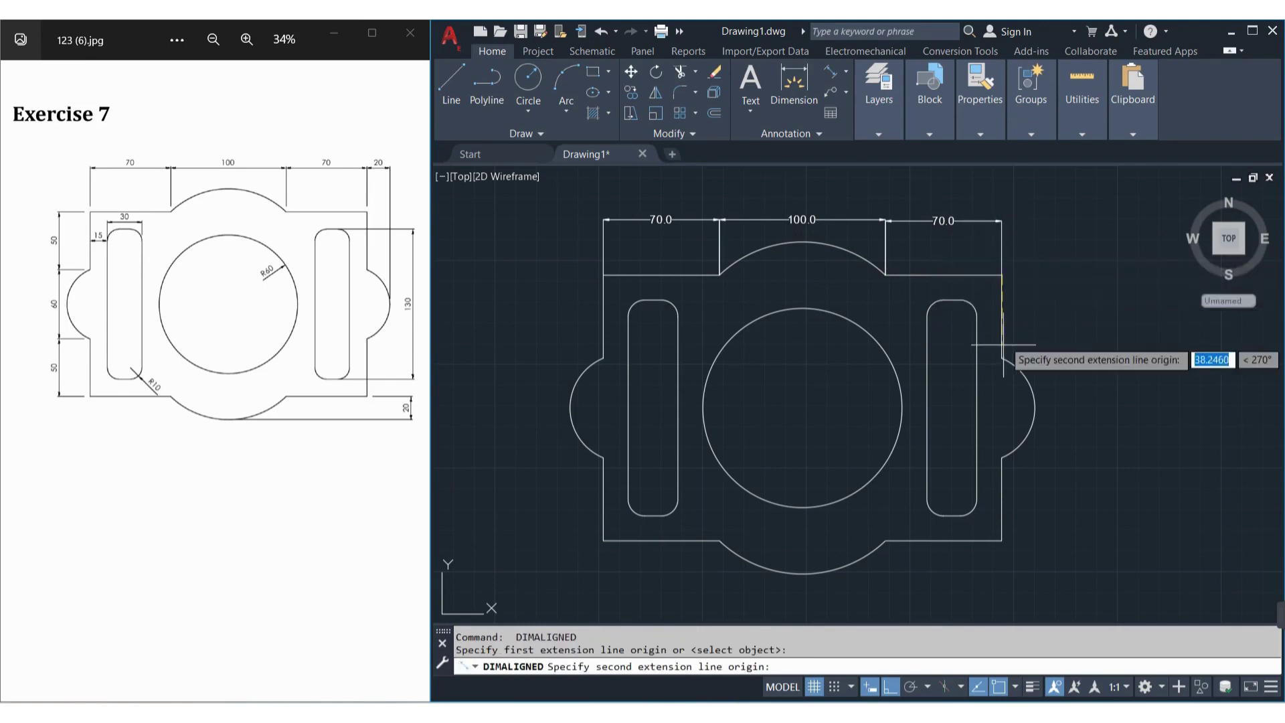
left_click(1002, 358)
left_click(1058, 358)
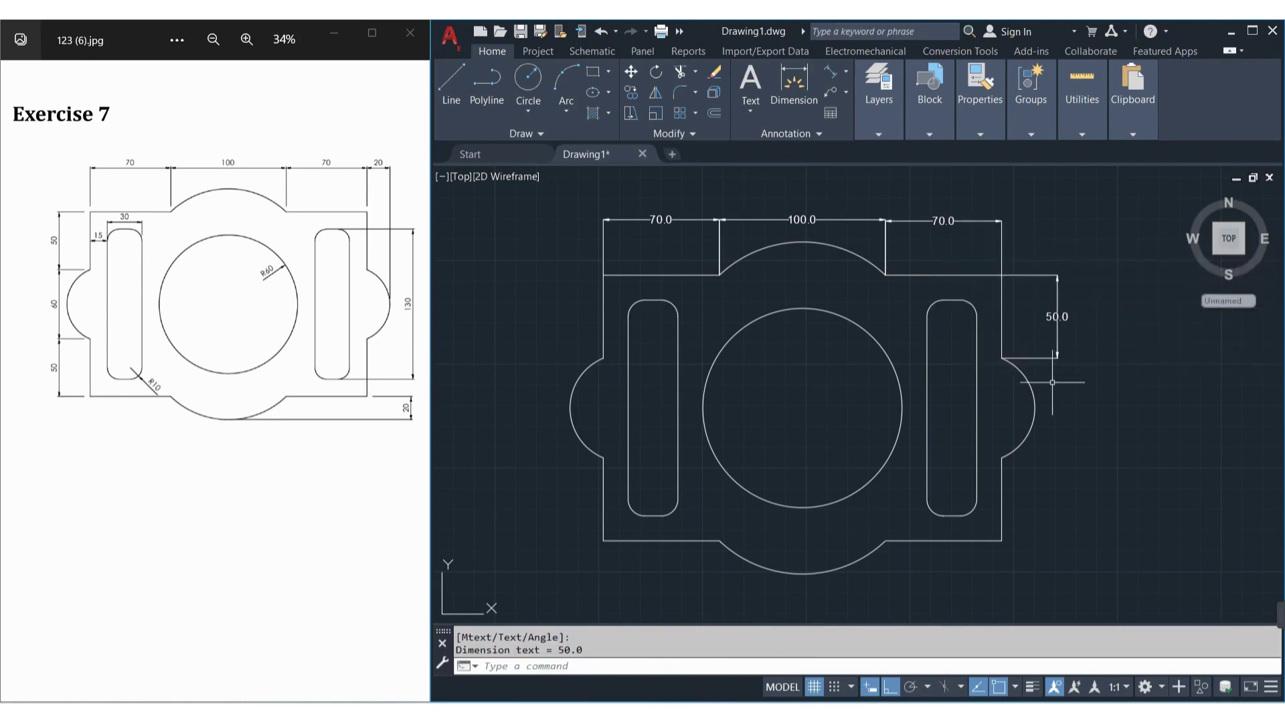
key("Return")
left_click(1002, 358)
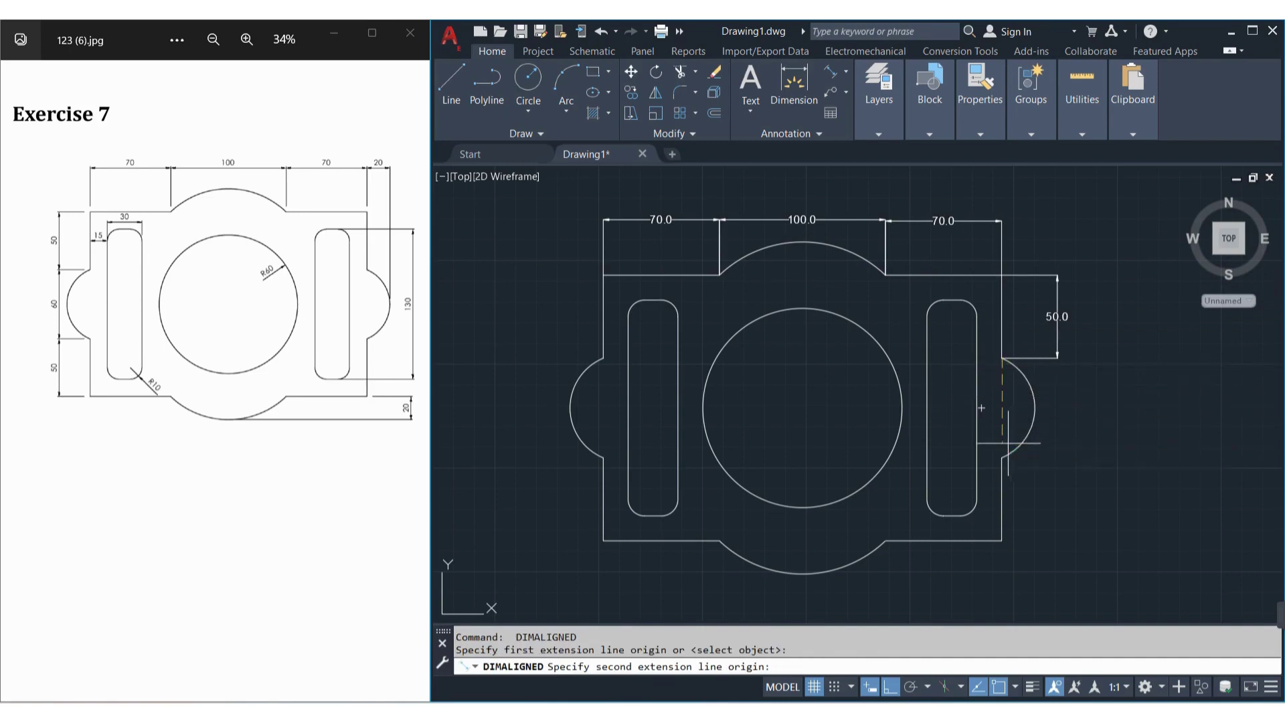
left_click(1002, 458)
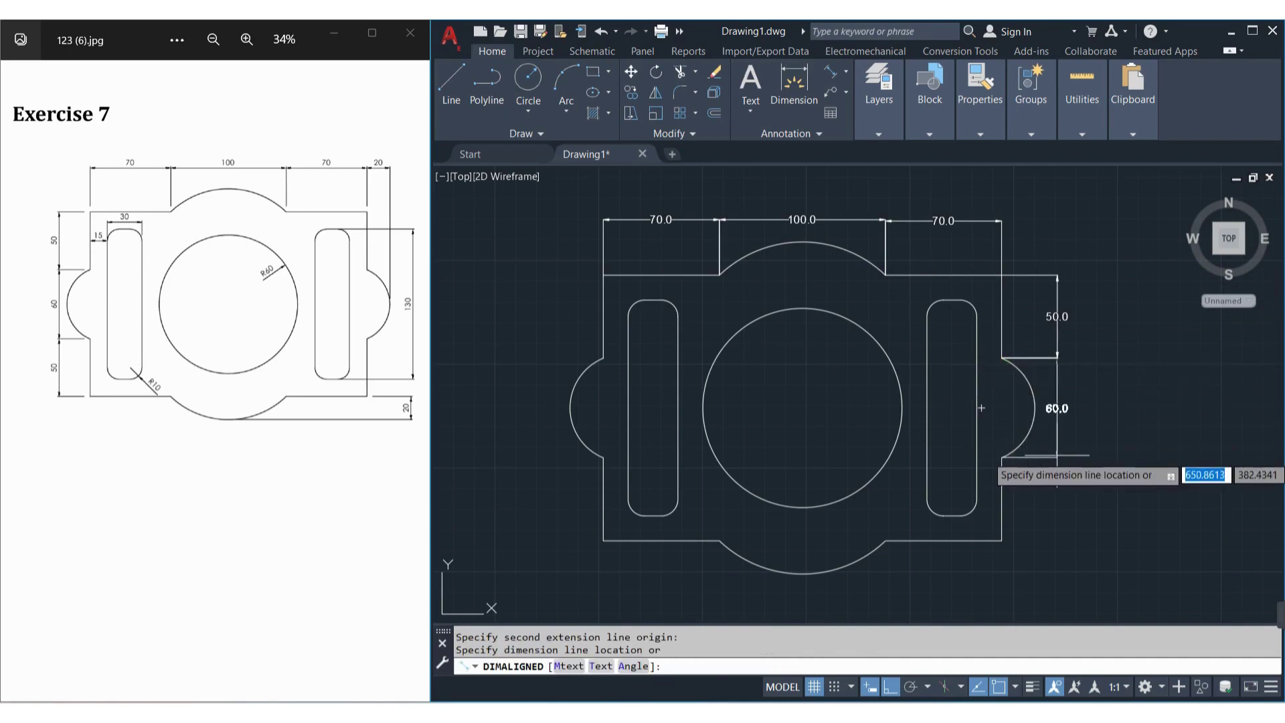
left_click(1058, 456)
key("Return")
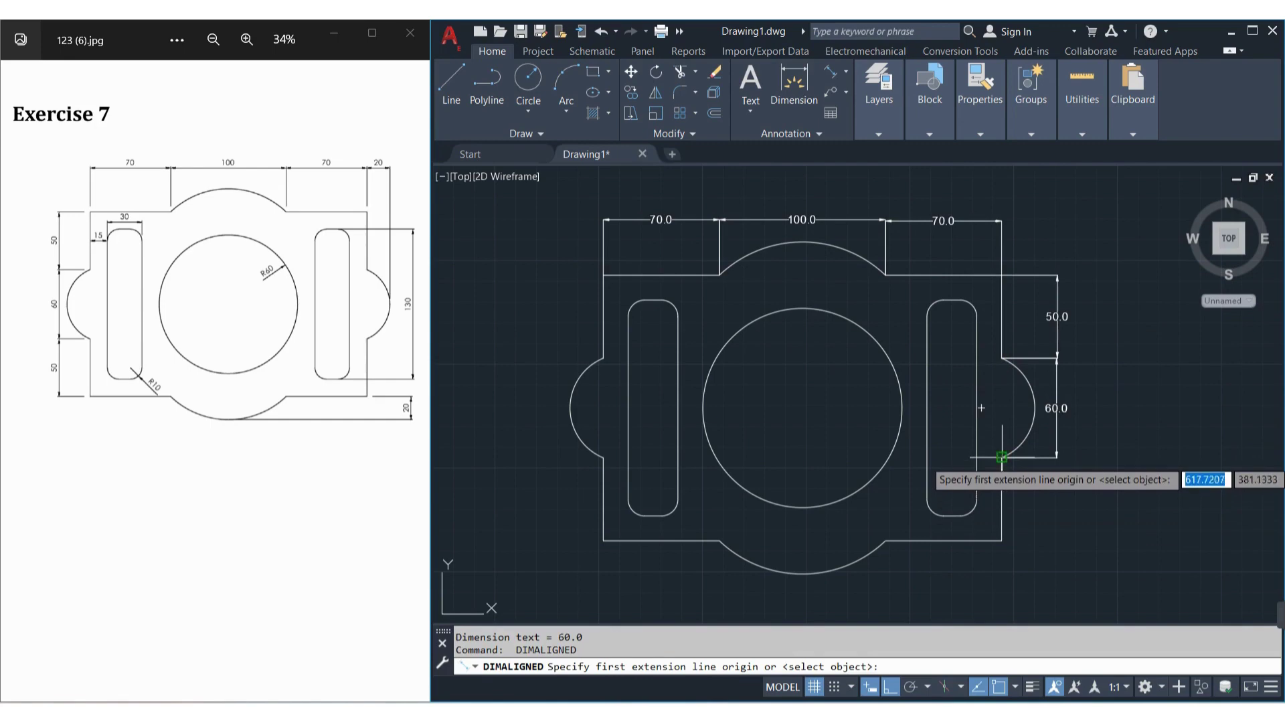
left_click(1003, 457)
left_click(1002, 541)
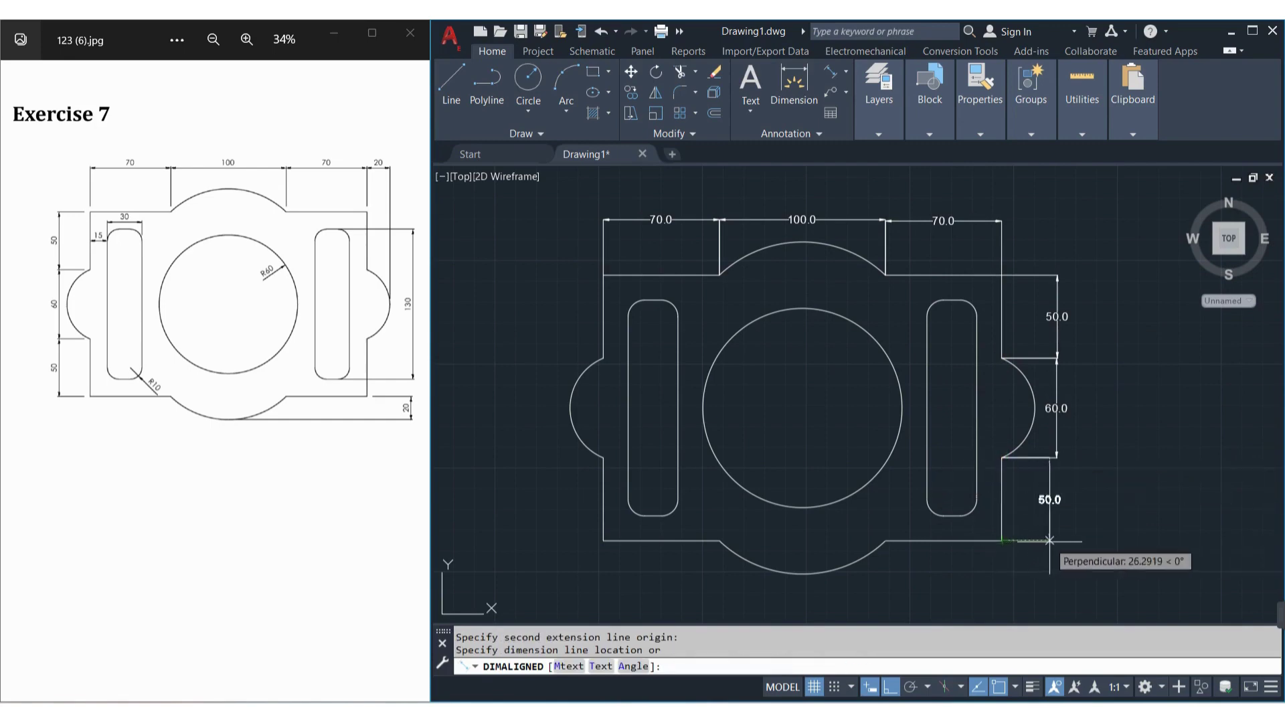
left_click(1057, 540)
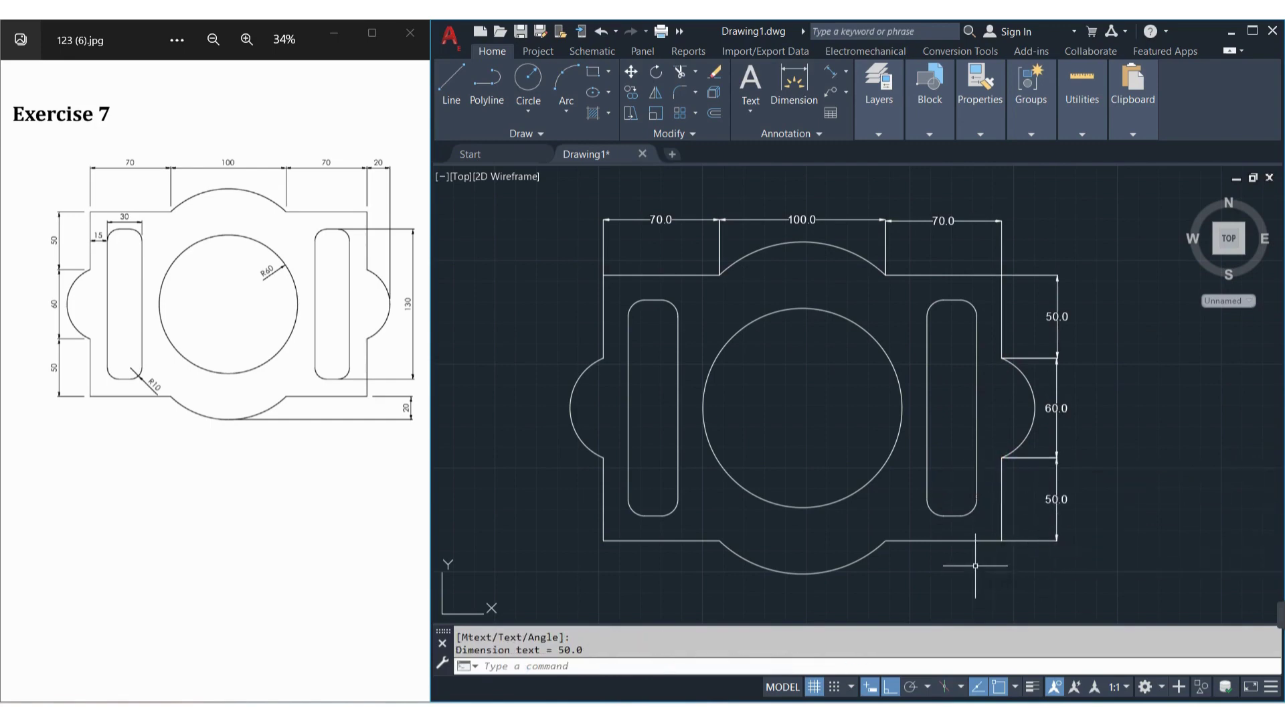
Step: Dimension the left slot's 15.0 offset from the left edge and its 30.0 width
key("Return")
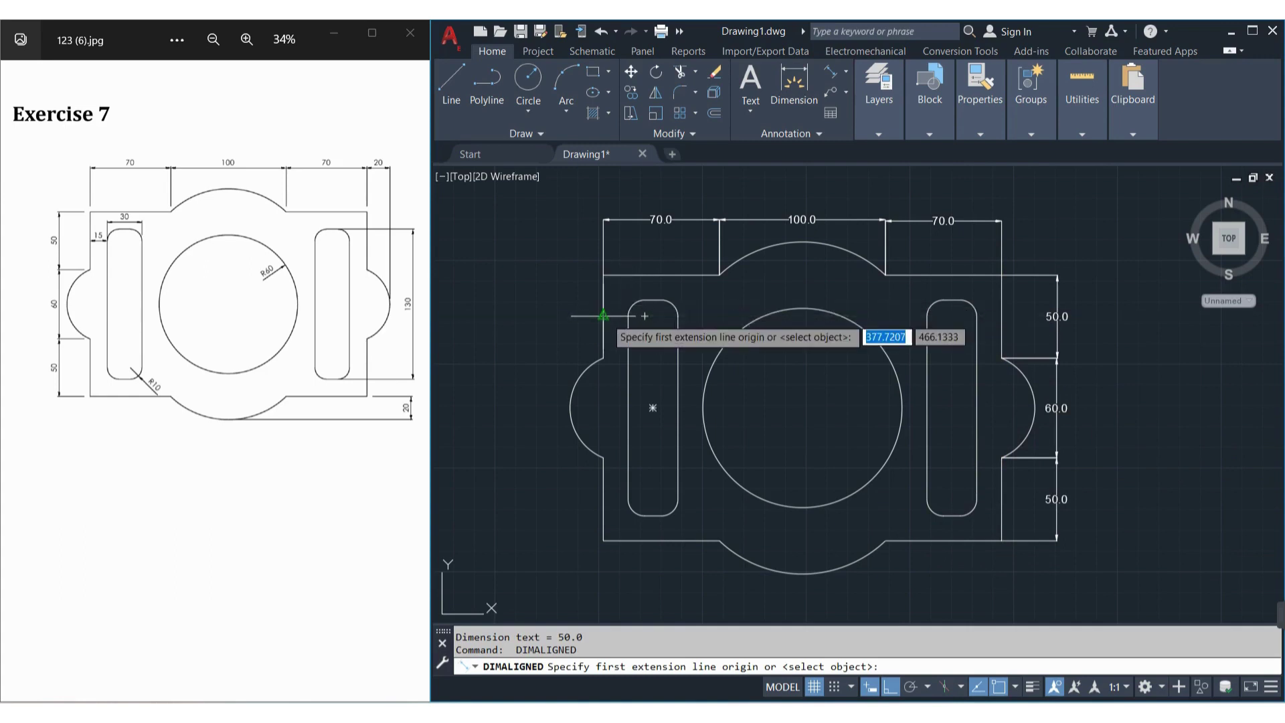
left_click(611, 318)
left_click(628, 309)
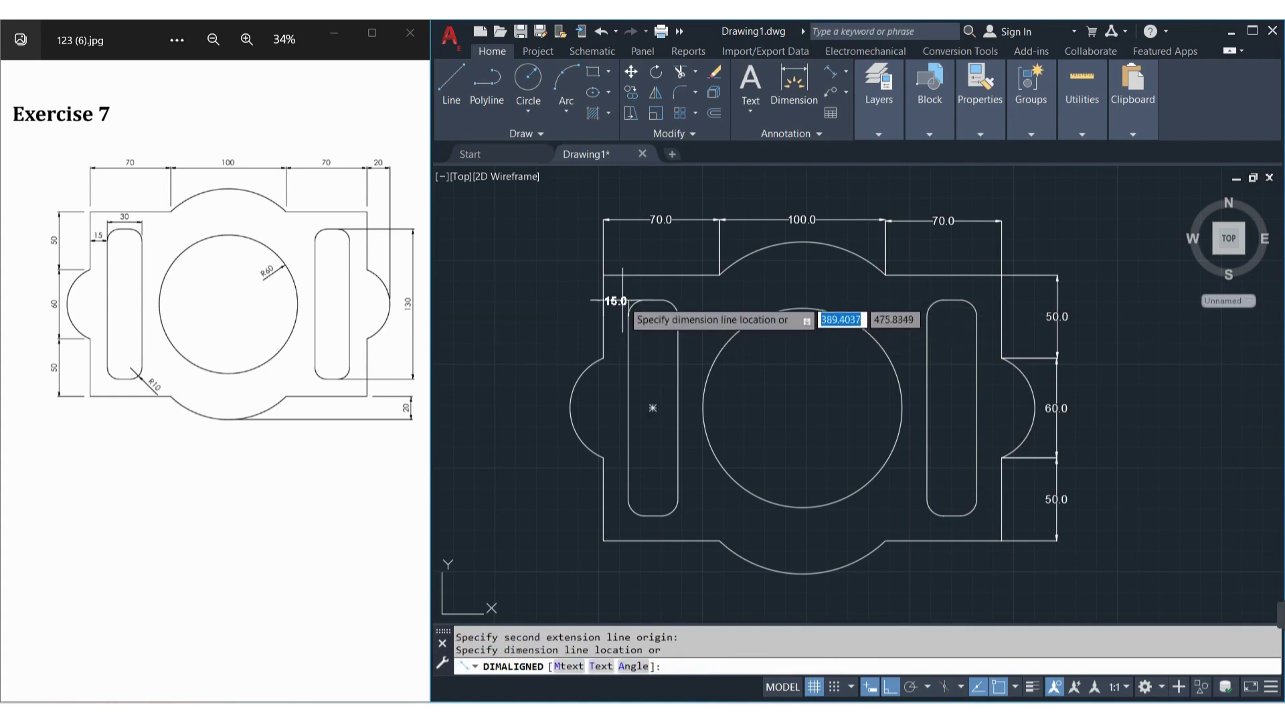
left_click(624, 291)
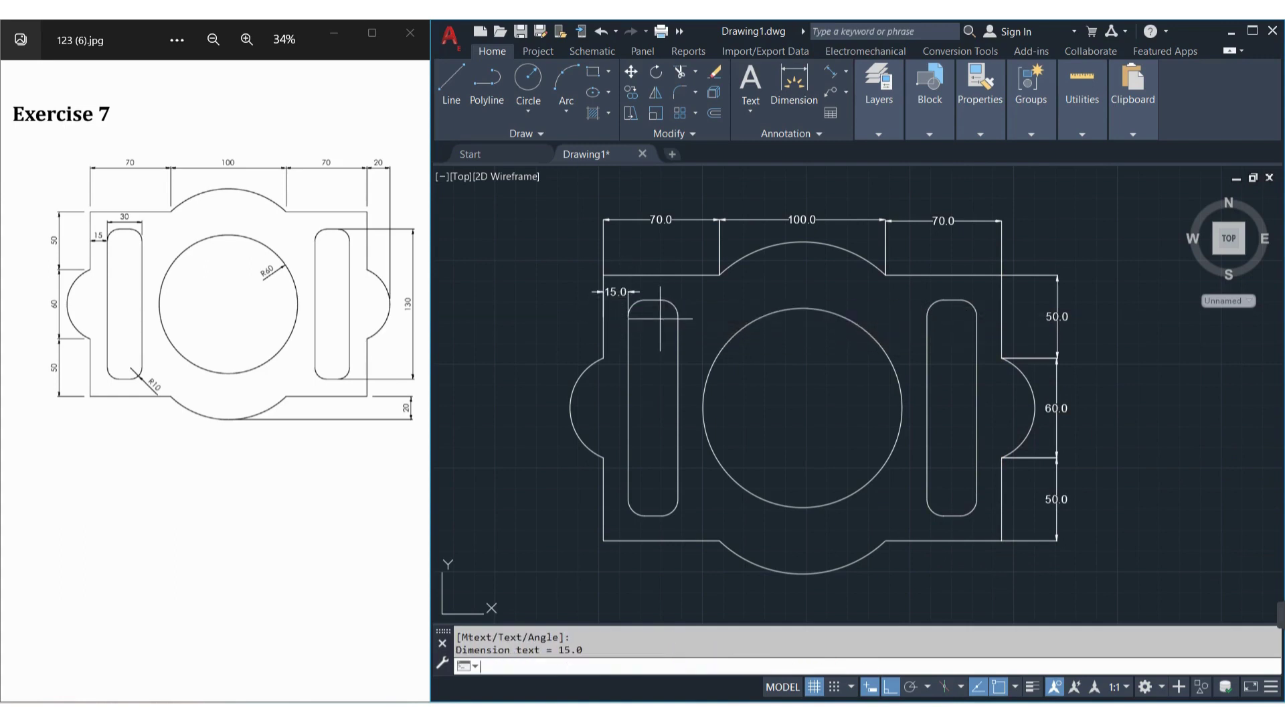
key("Return")
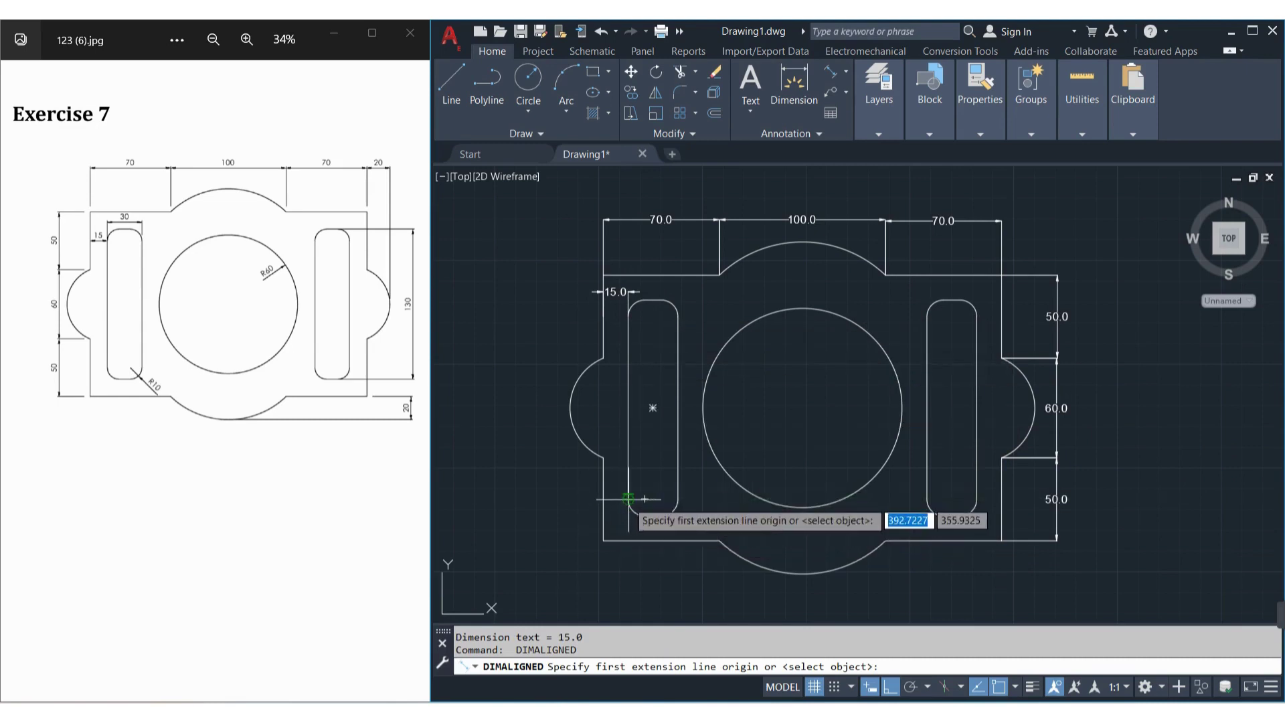
left_click(628, 499)
left_click(678, 499)
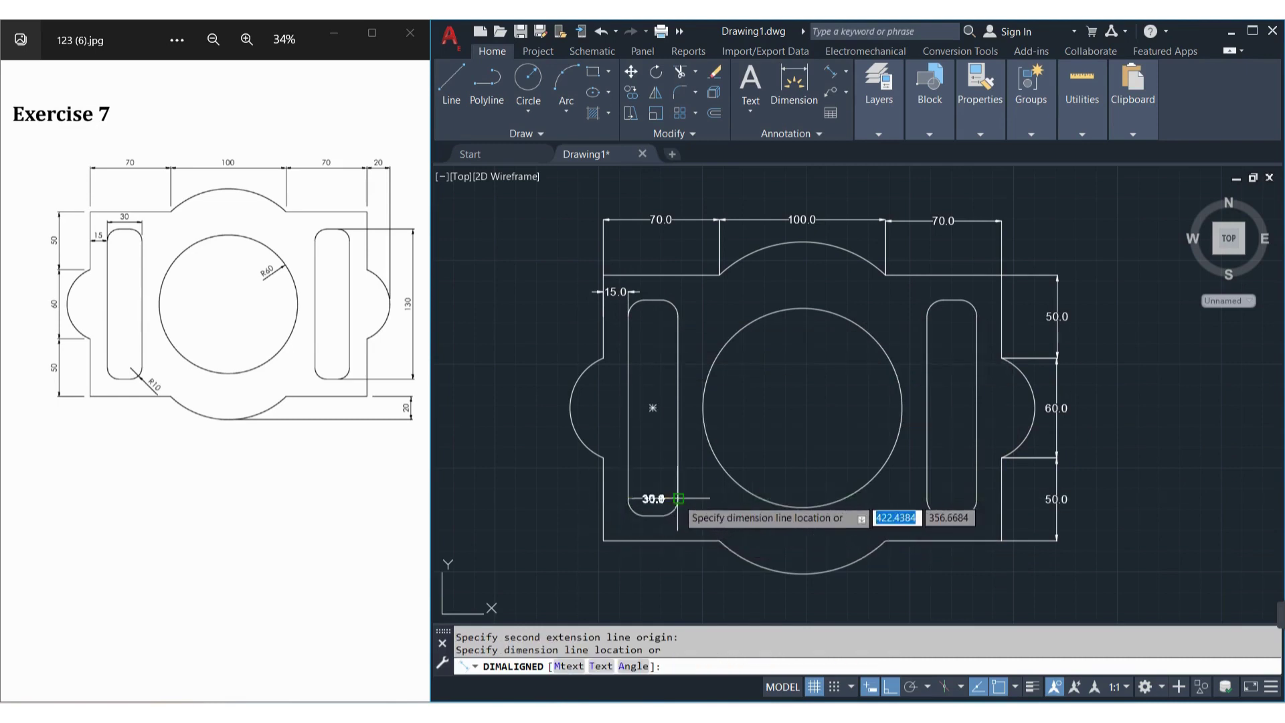
left_click(673, 532)
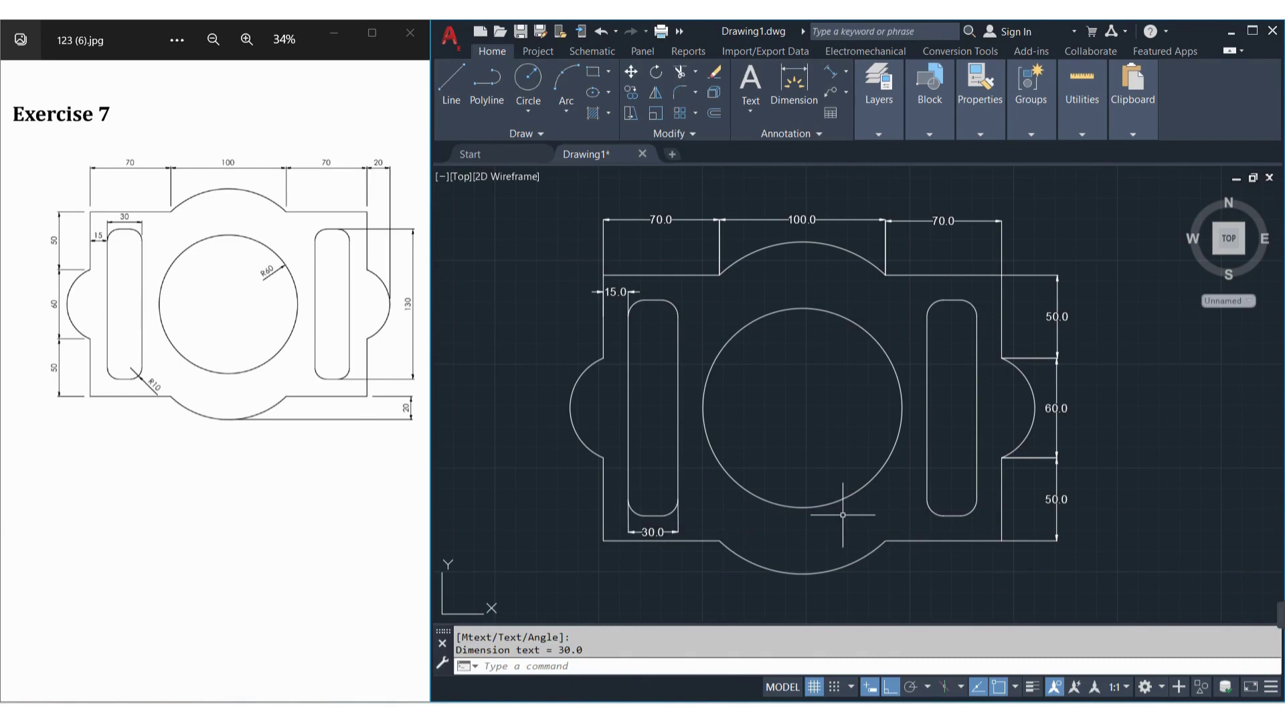
Step: Dimension the right slot's length as 130.0, placed right of the plate
key("Return")
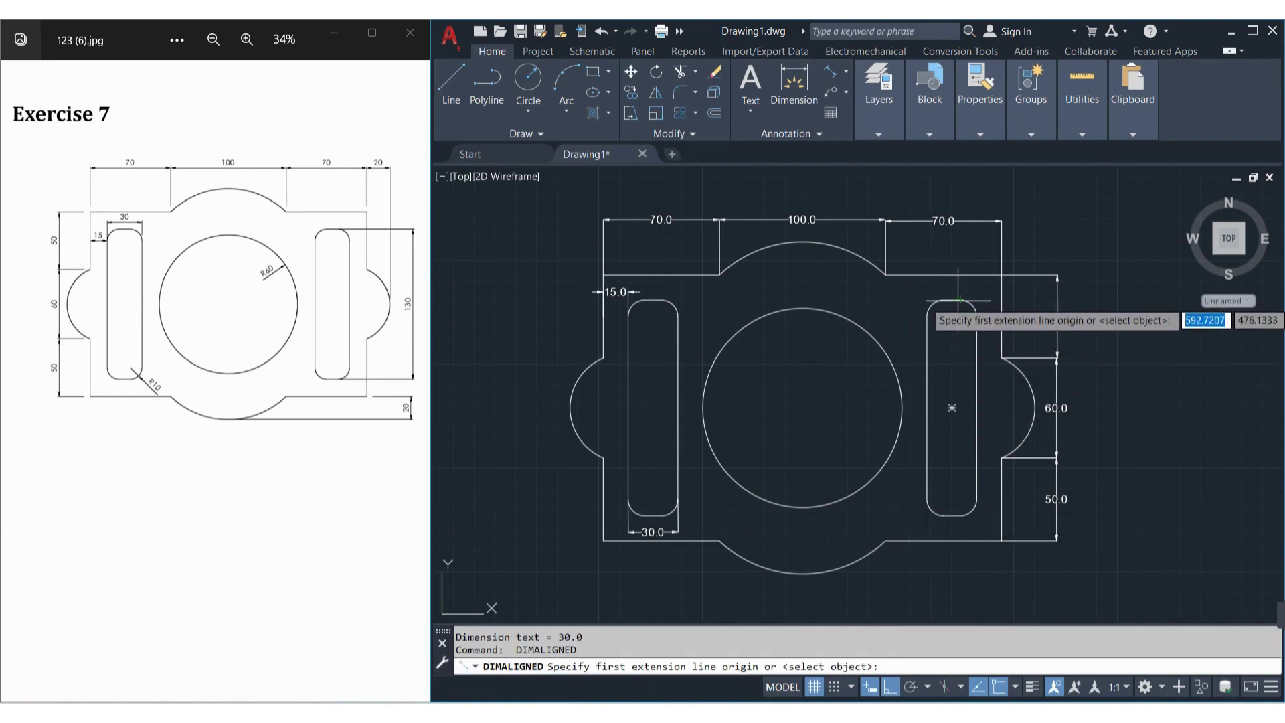
left_click(953, 300)
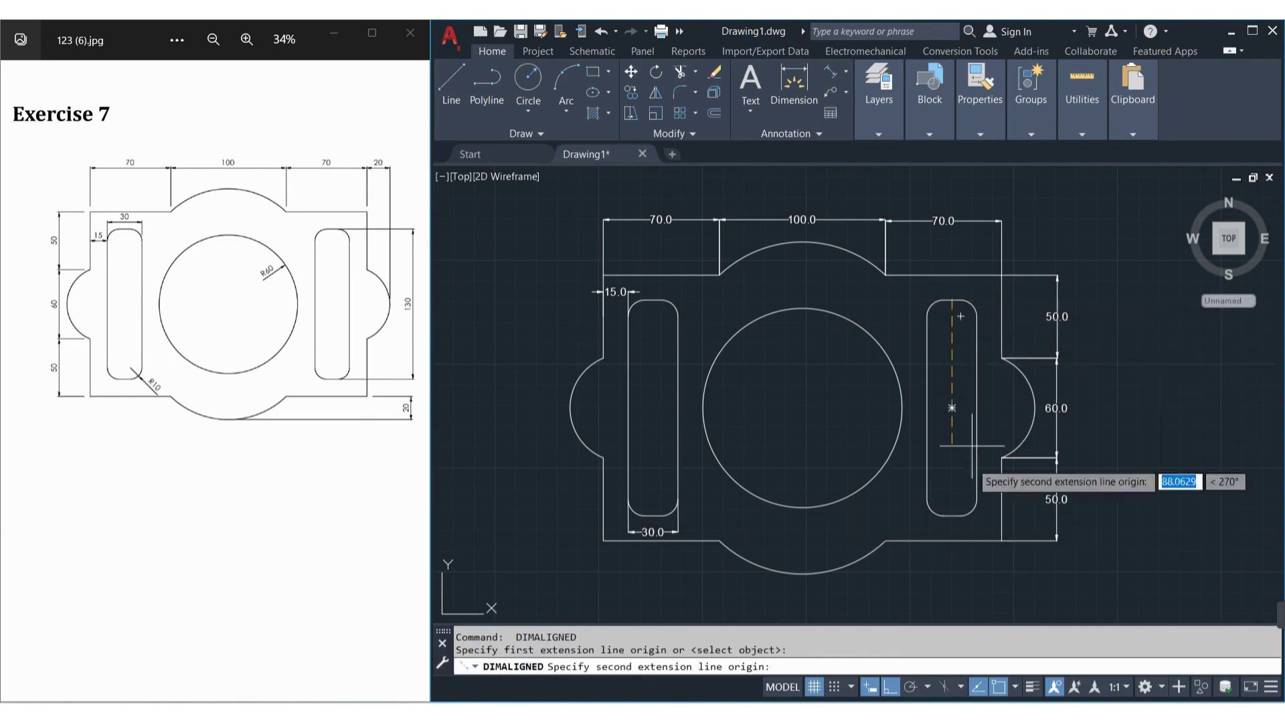
left_click(951, 514)
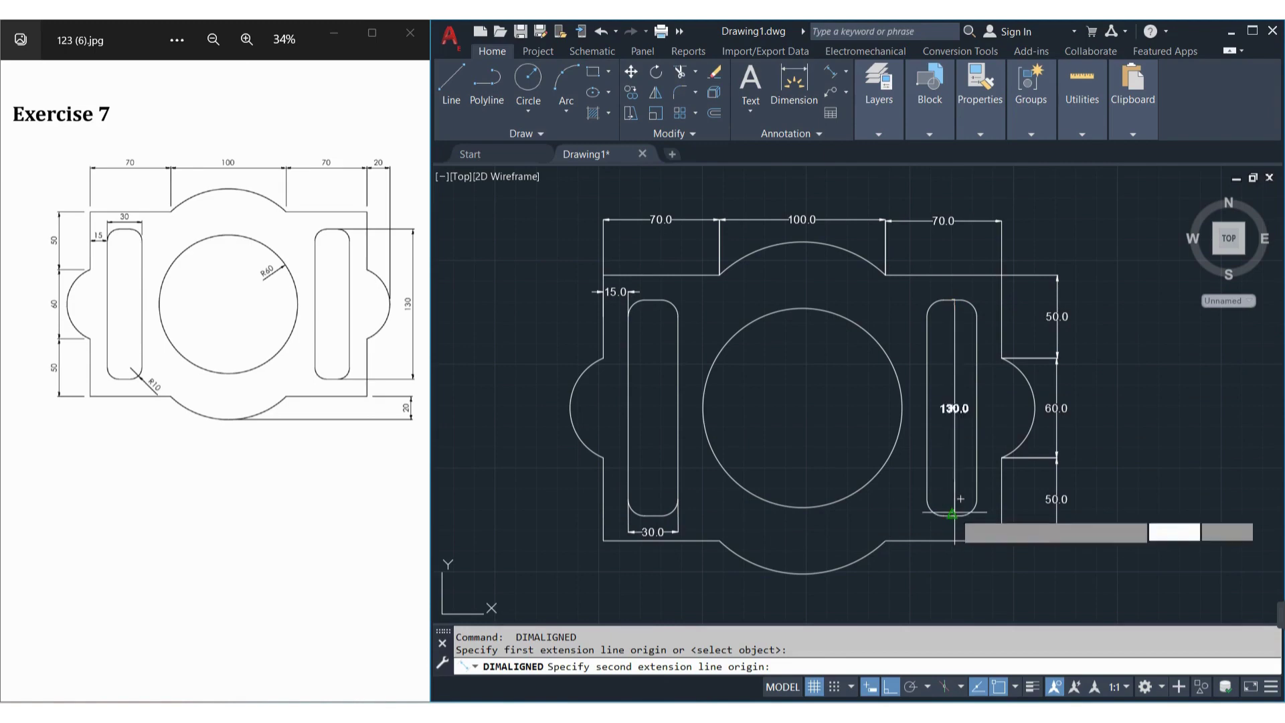
left_click(1098, 499)
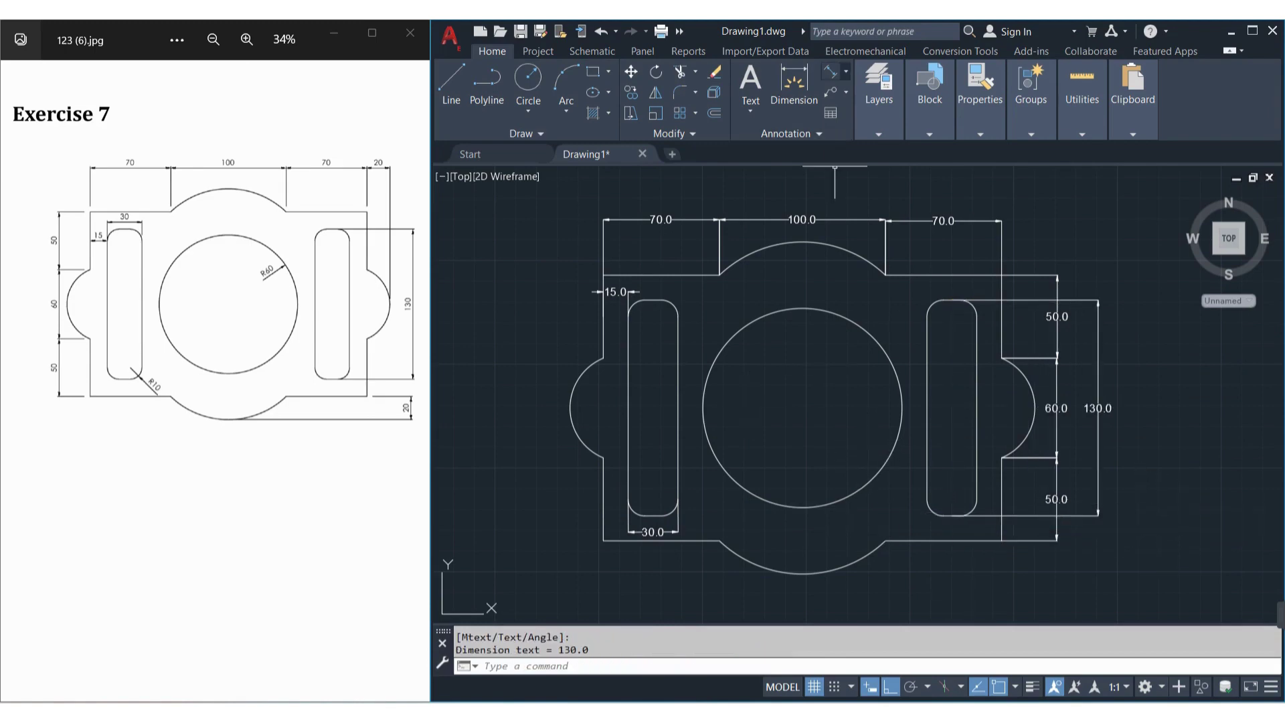
left_click(846, 71)
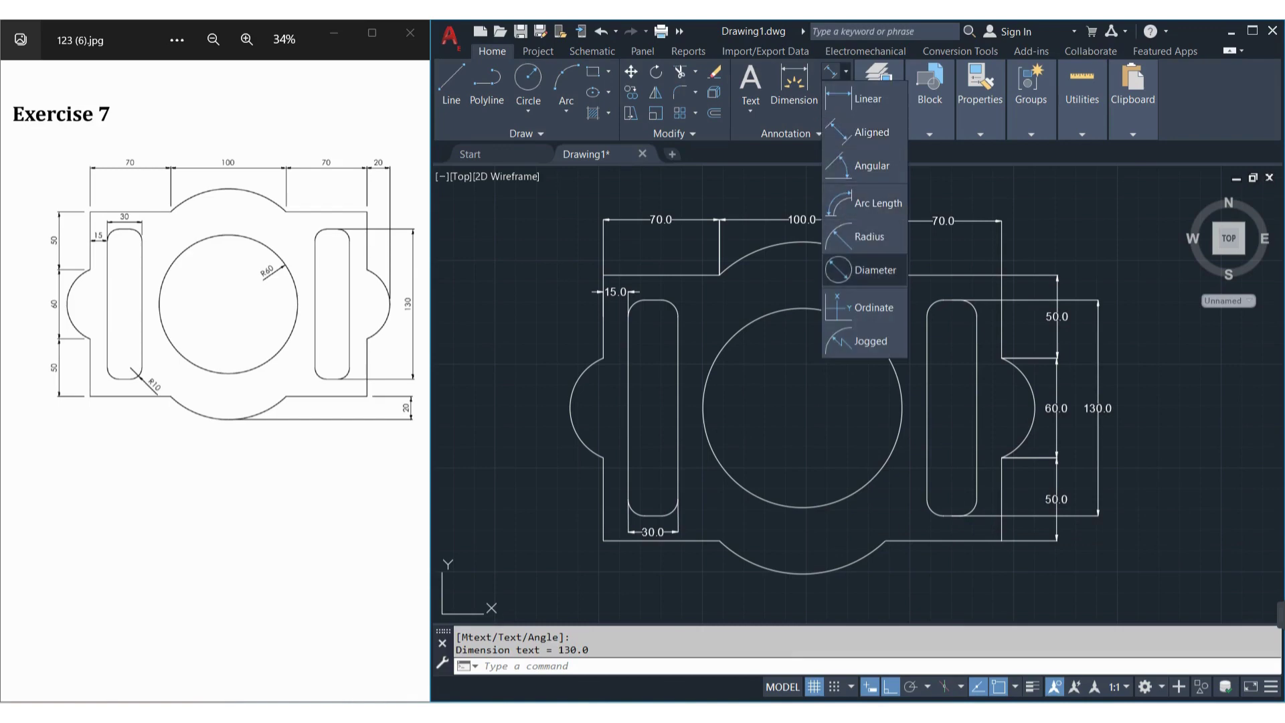
Step: Add radius dimensions R60.0 on the central circle and R10.0 on the right slot's rounded end
left_click(870, 236)
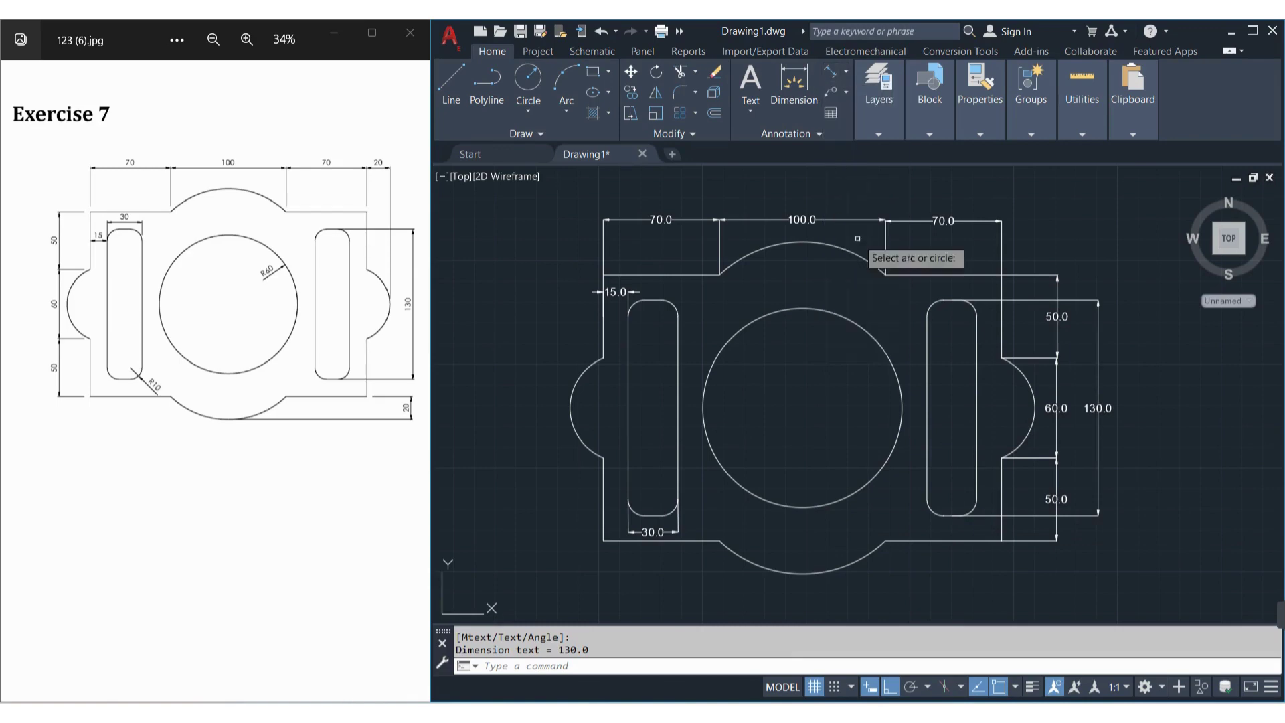
left_click(817, 506)
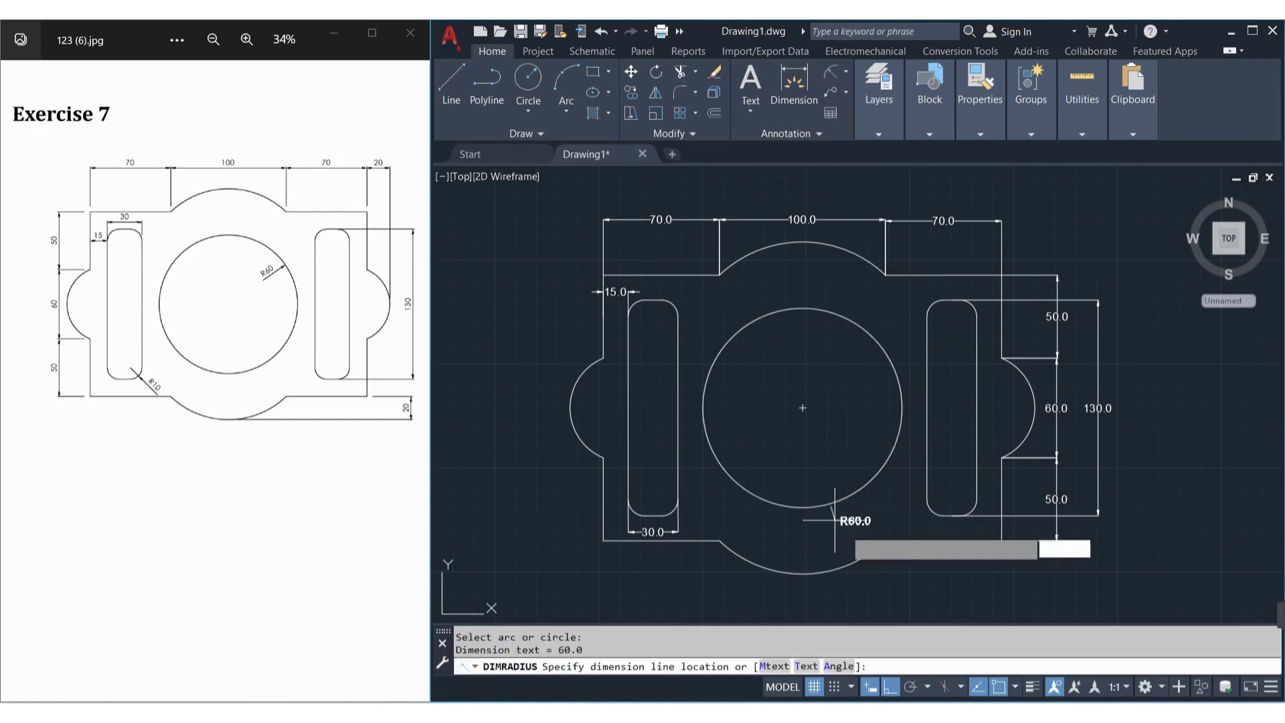
left_click(928, 566)
key("Return")
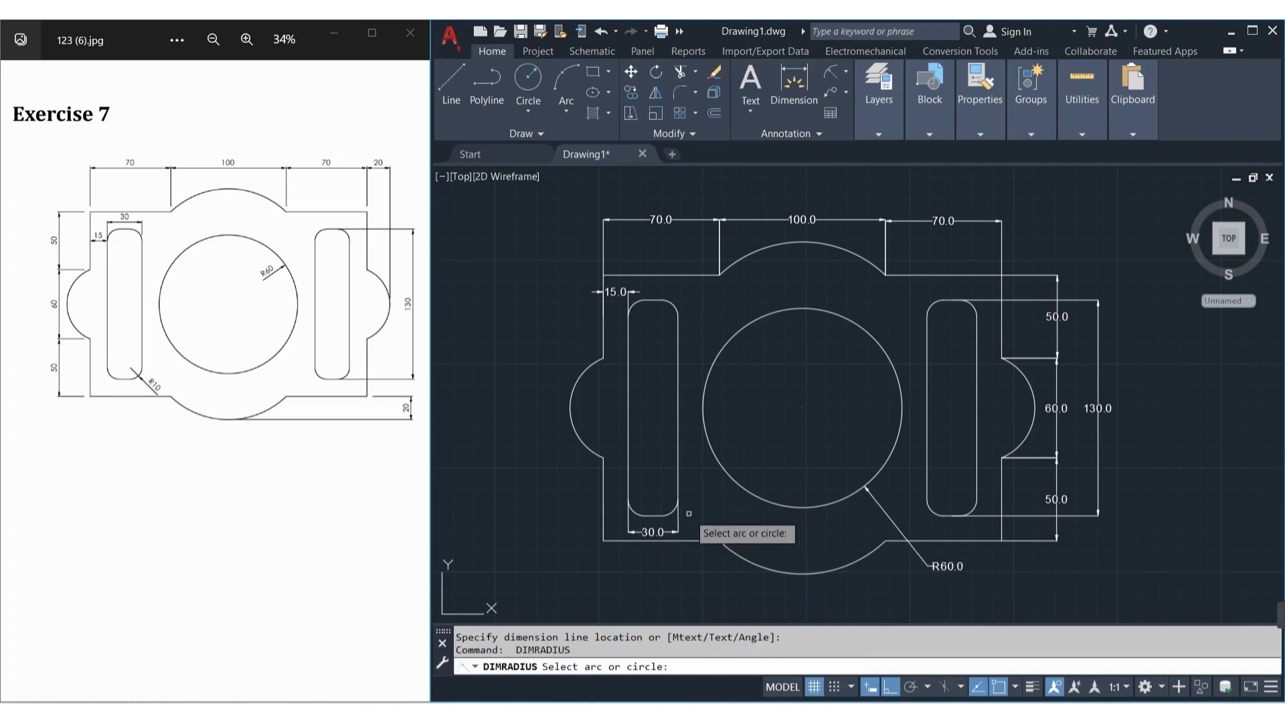
left_click(973, 510)
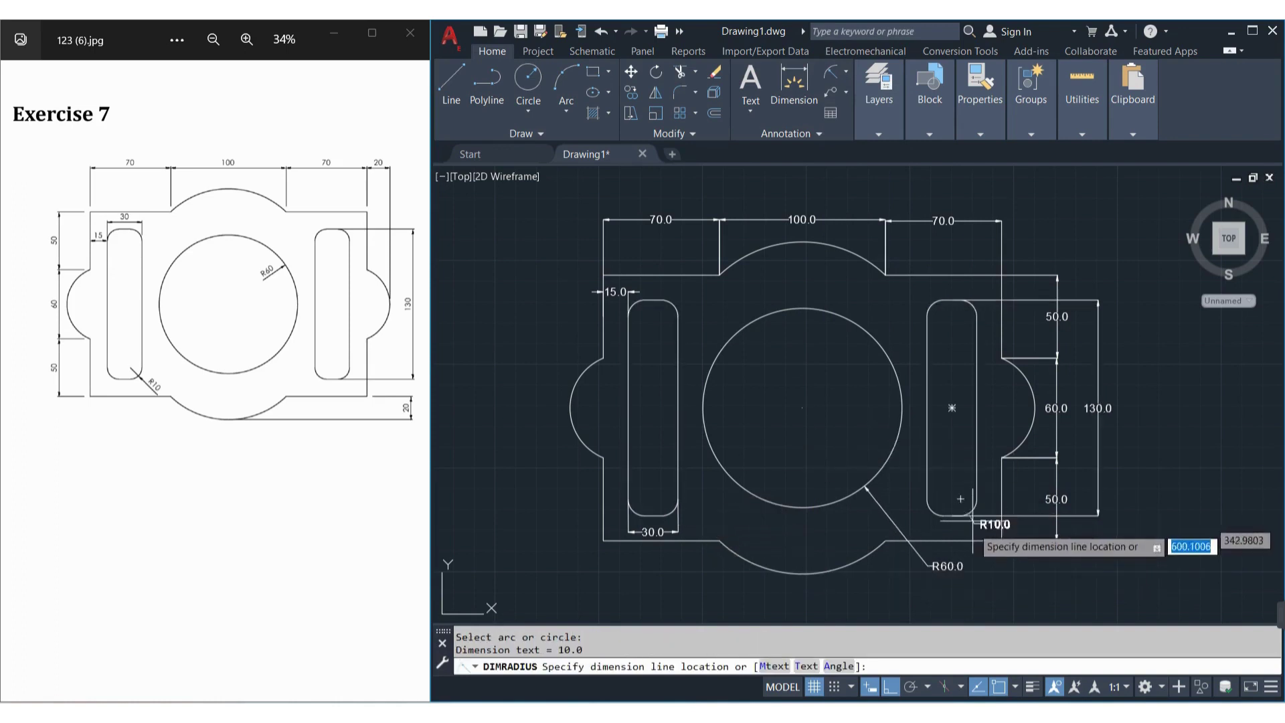
left_click(1010, 564)
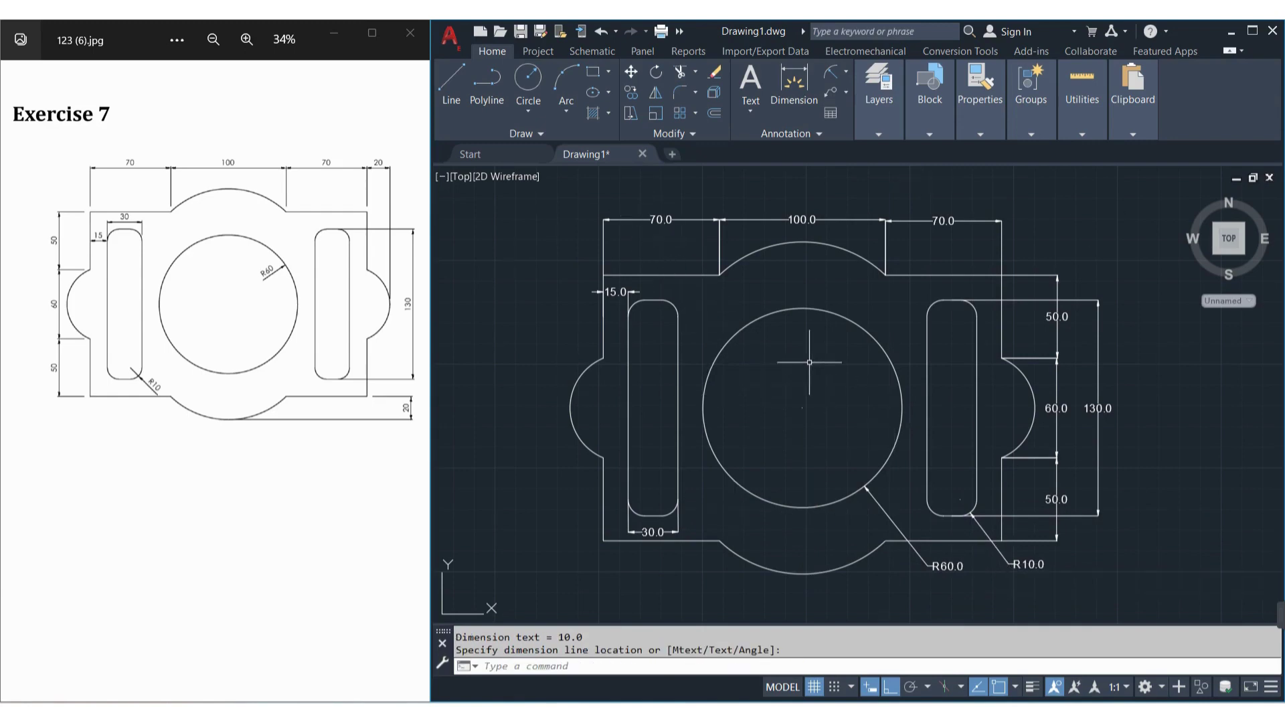
key("Escape")
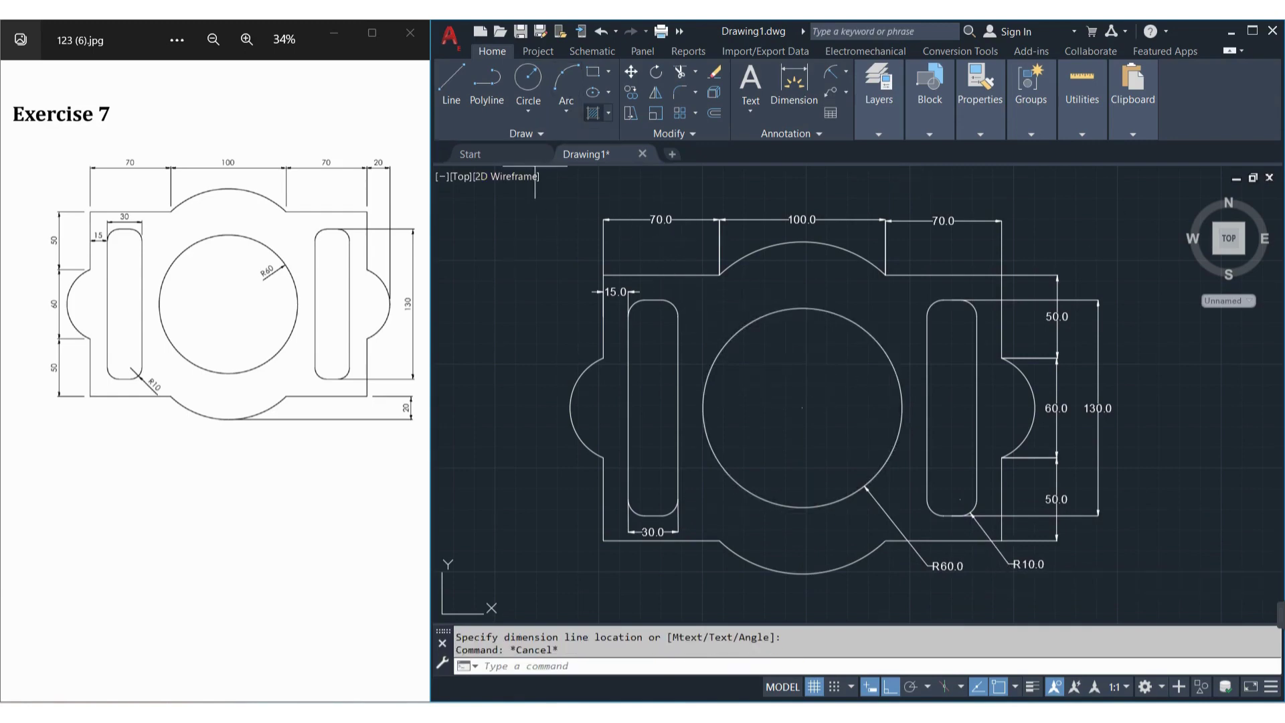
left_click(593, 113)
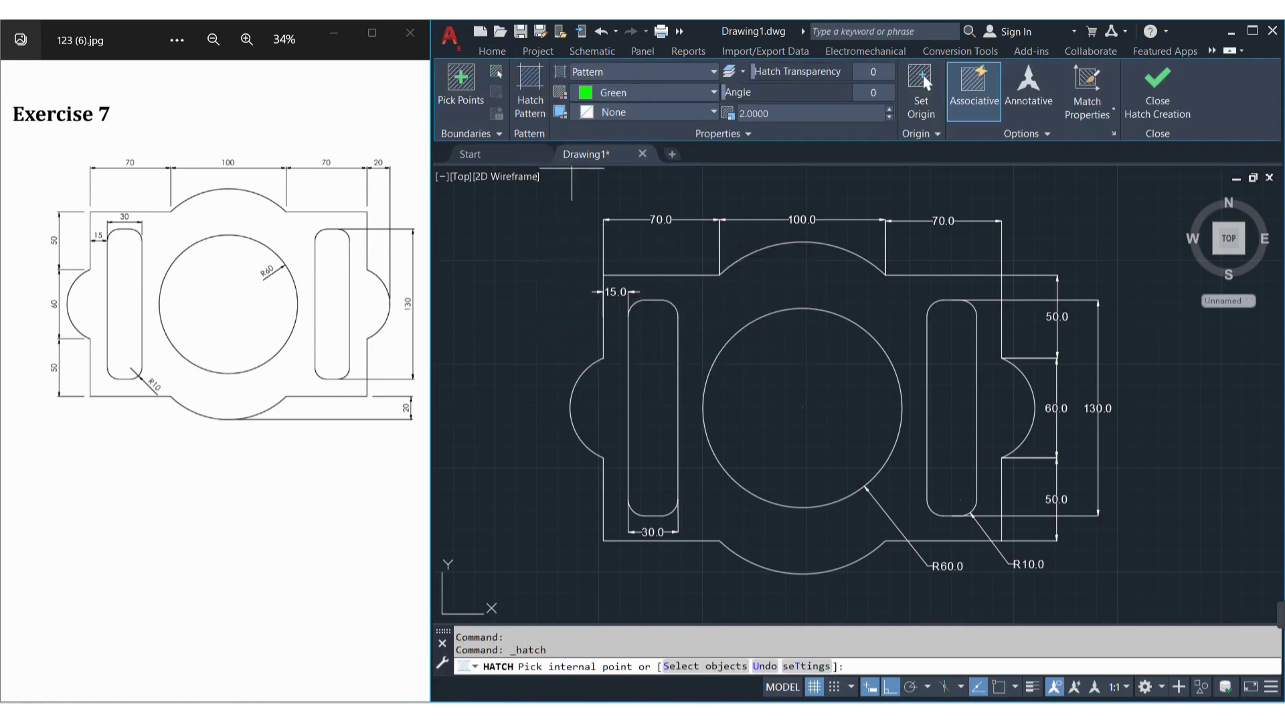
Step: Hatch the area inside the plate outline with a yellow woven pattern at scale 20
left_click(529, 100)
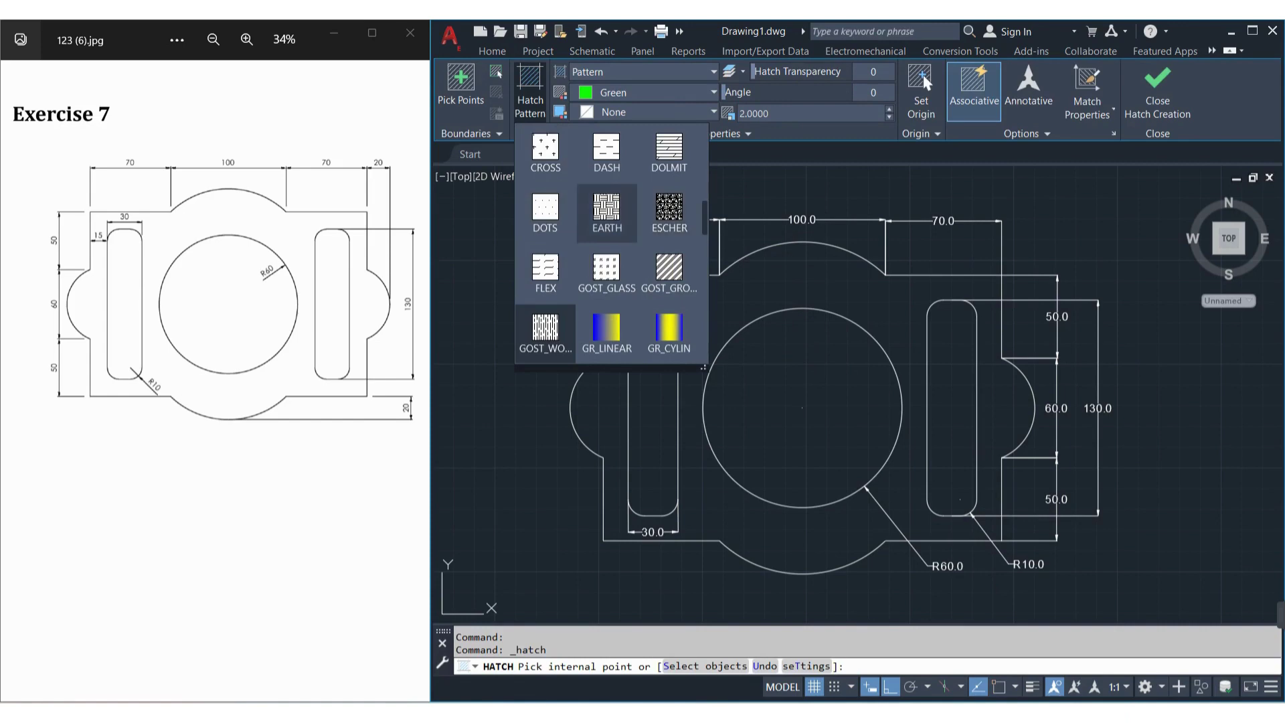
left_click(606, 213)
left_click(714, 93)
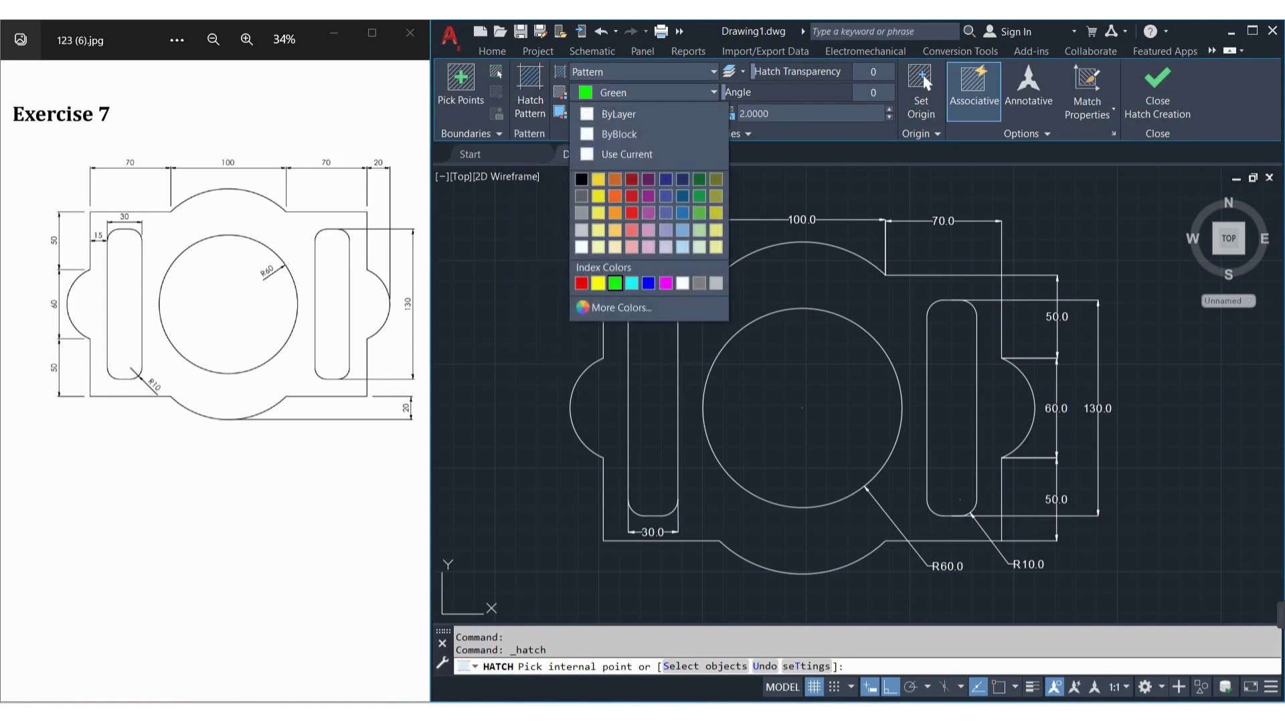
left_click(598, 283)
left_click(763, 291)
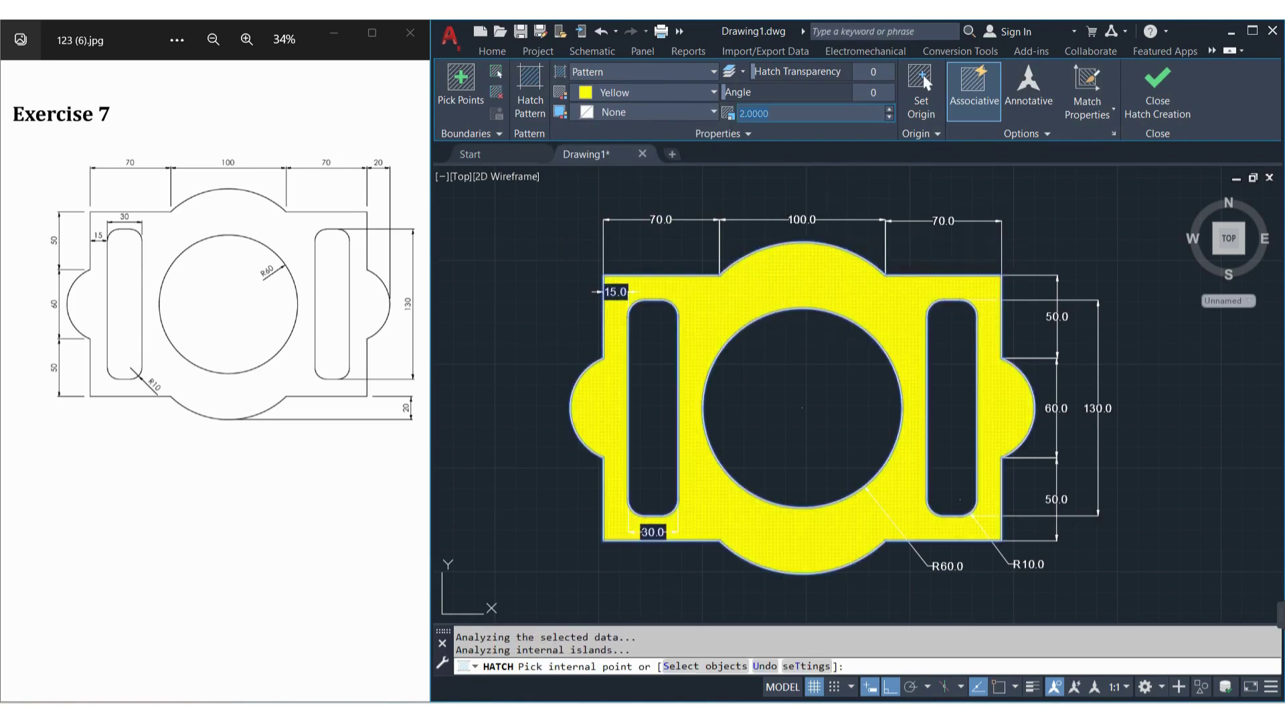
key("Return")
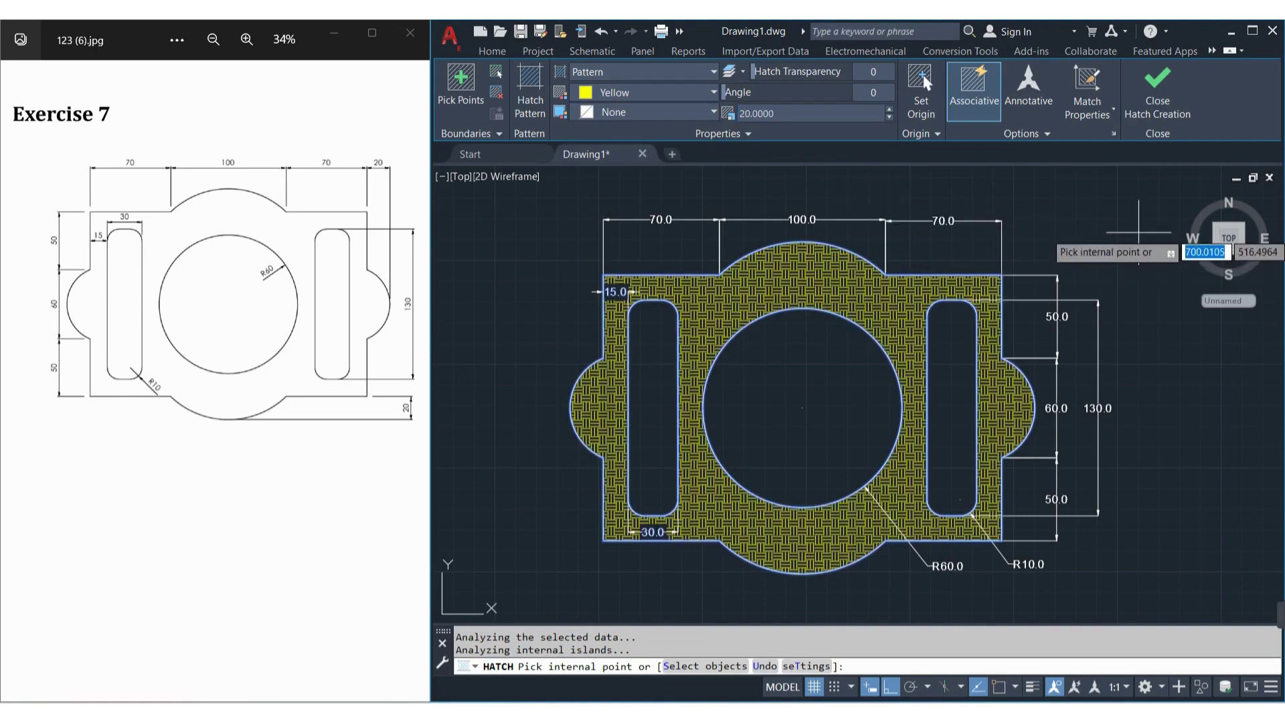
key("Escape")
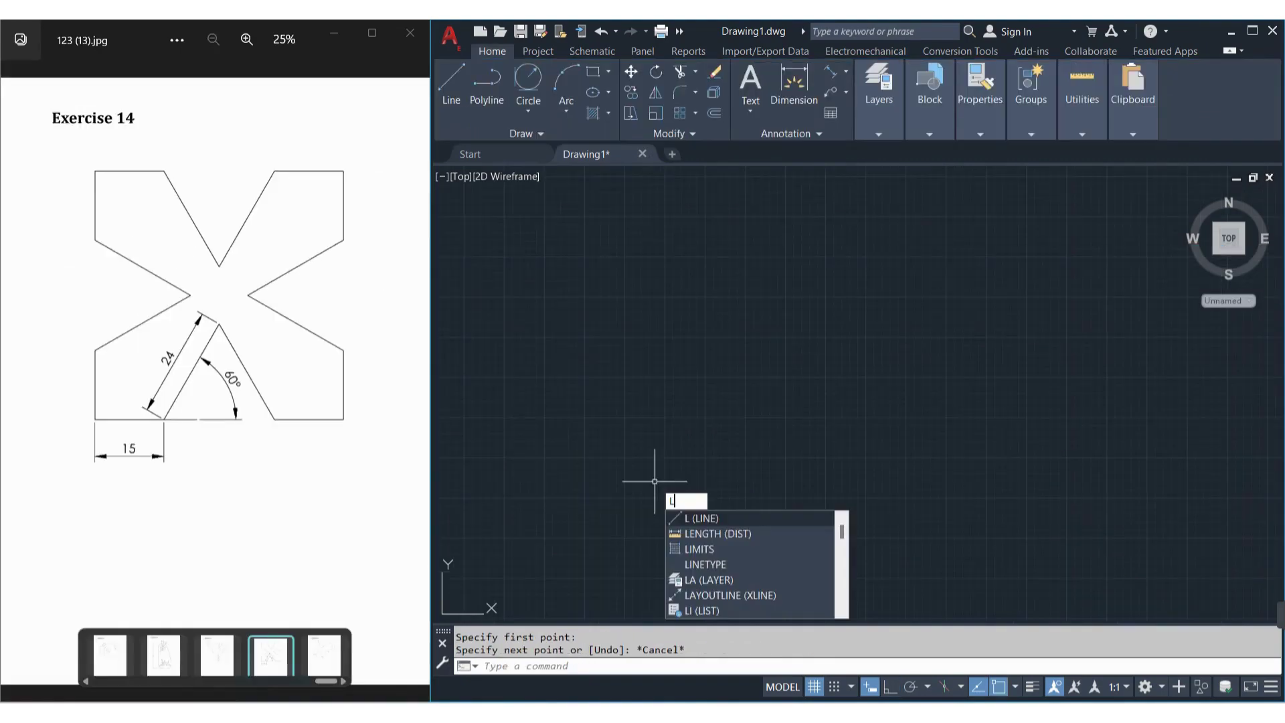
key("Return")
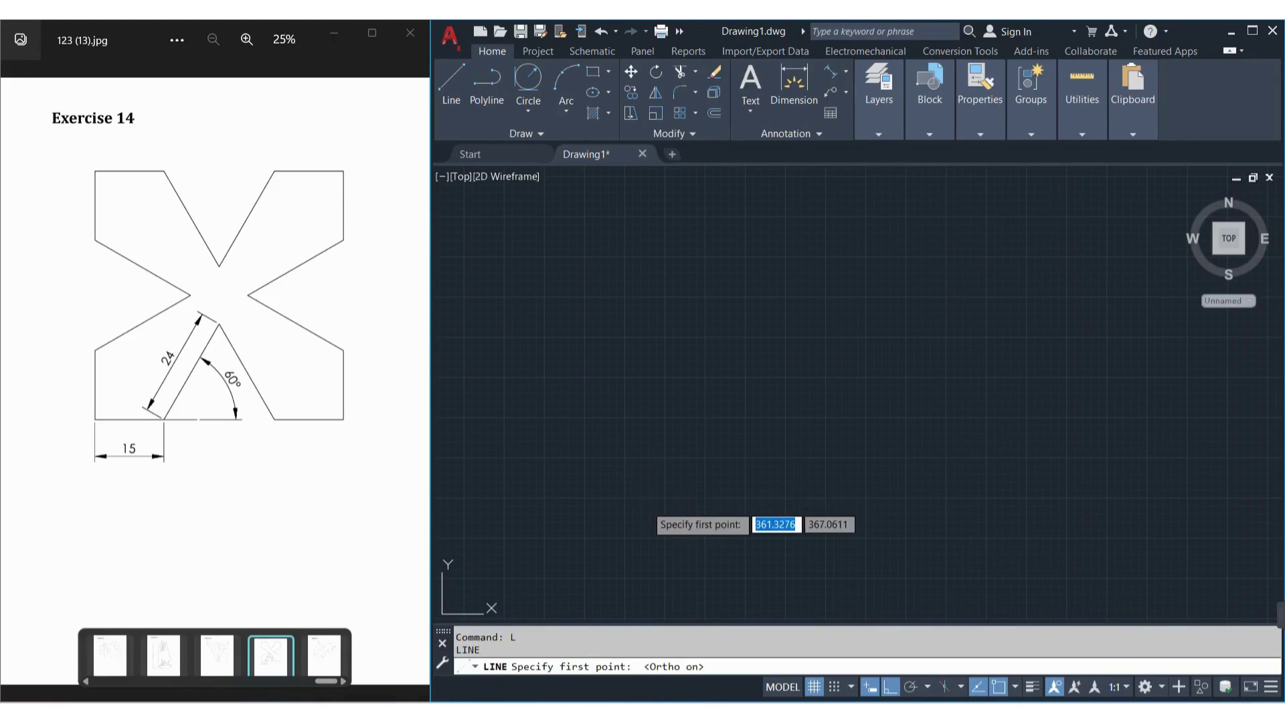
Step: Draw a 15-unit horizontal line and a 24-unit line at 60°, then select both
left_click(651, 519)
type("15")
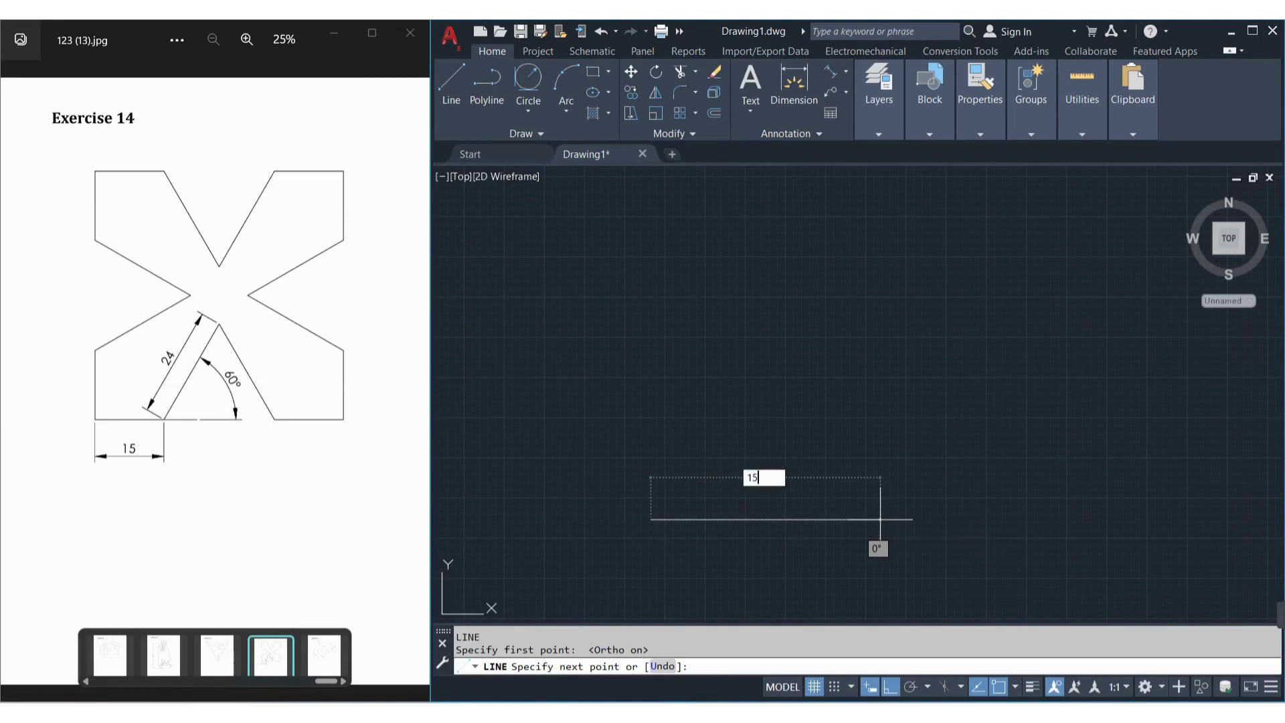
key("Return")
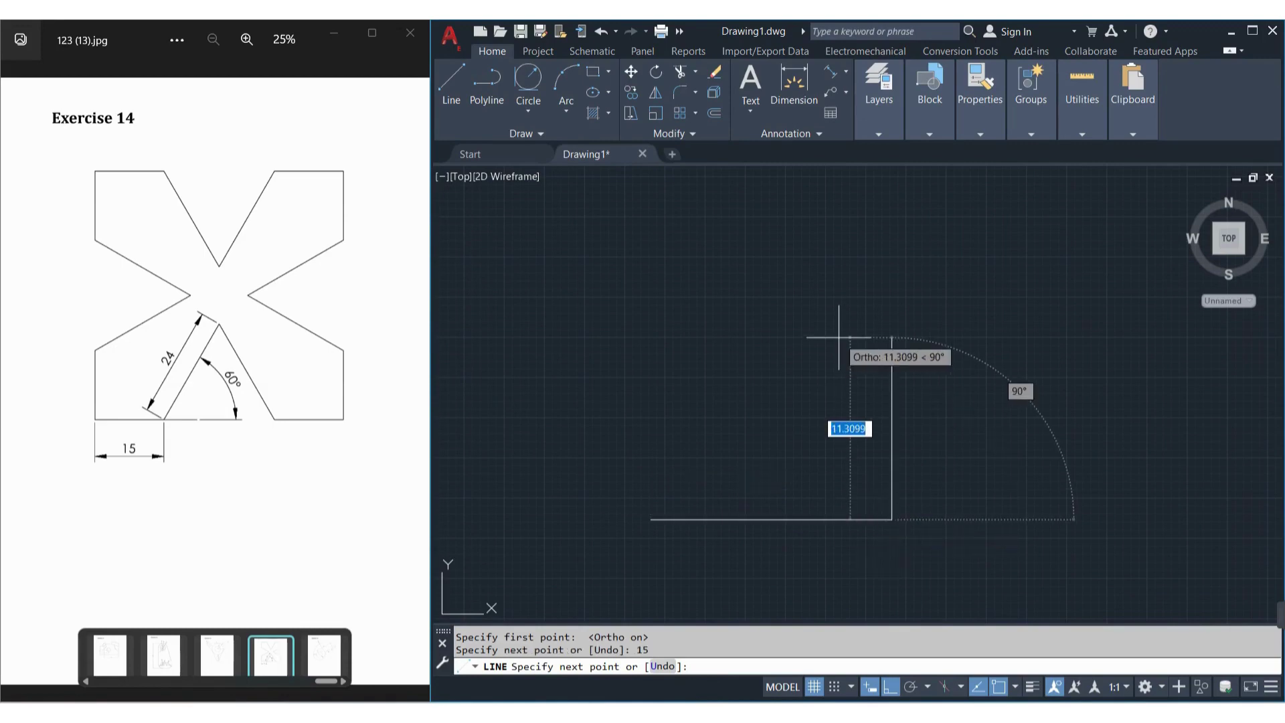
type("24")
key("Tab")
type("60")
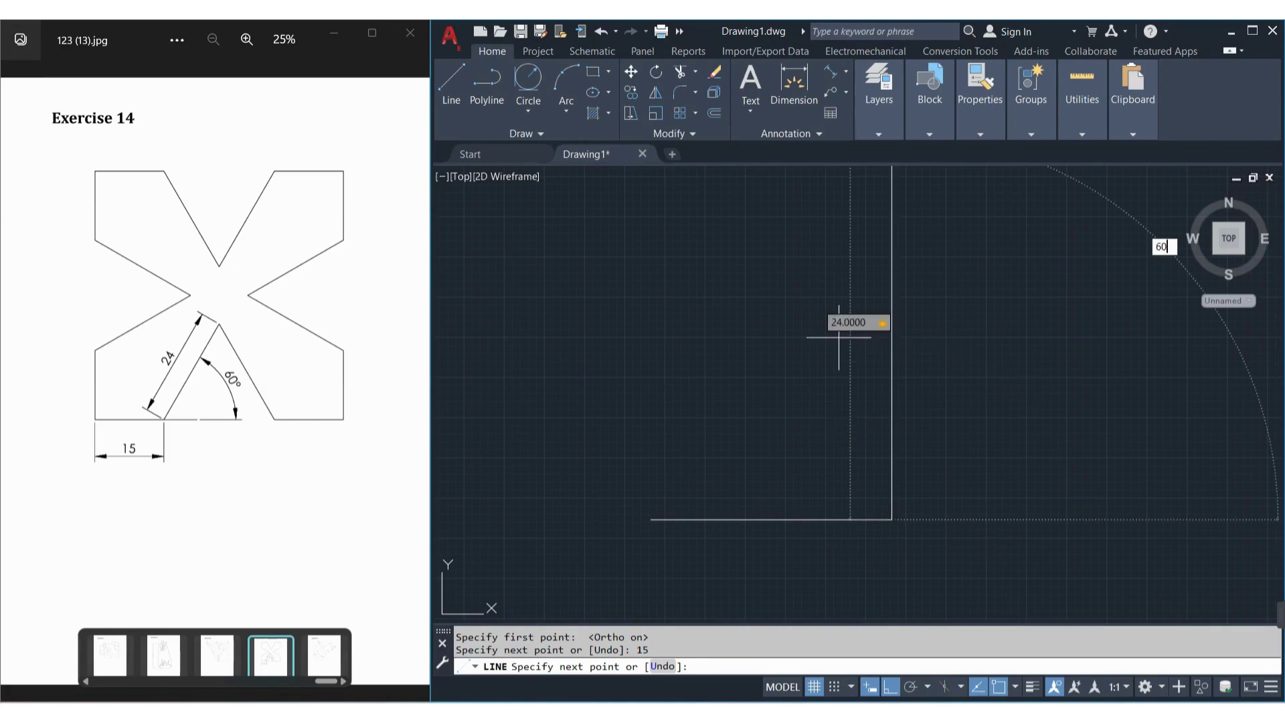
key("Return")
scroll(838, 338, "down", 2)
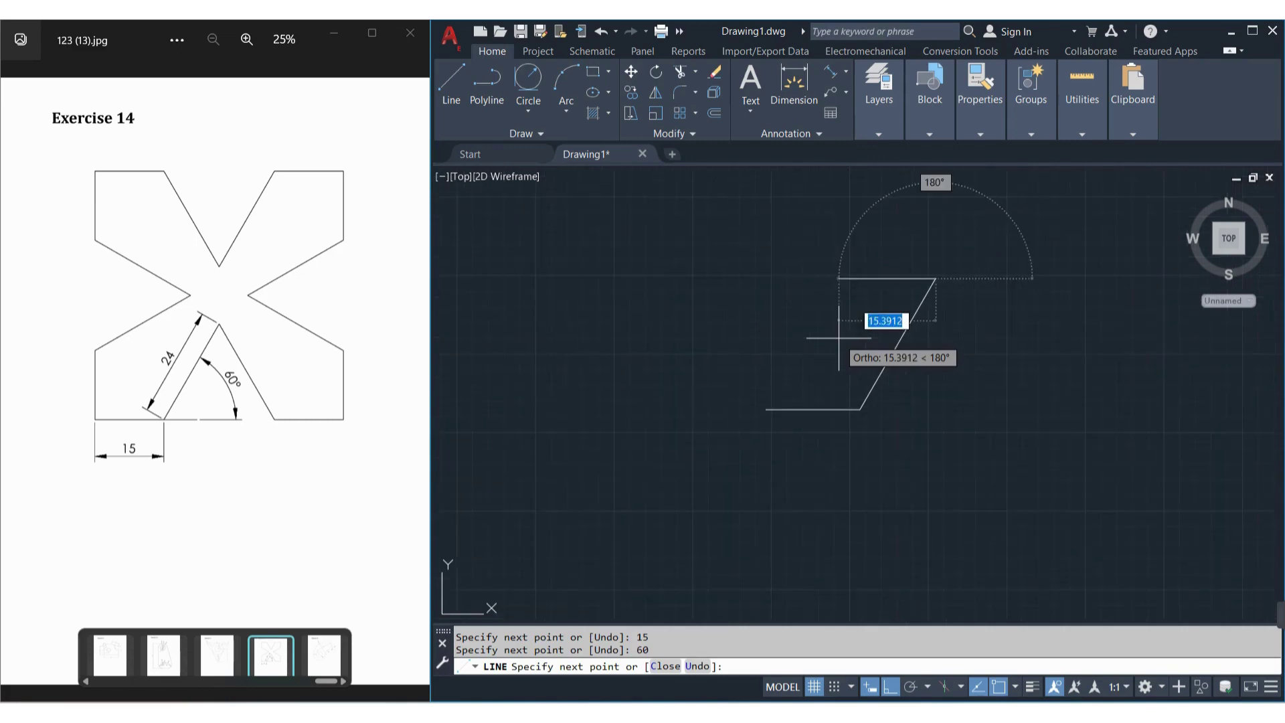
scroll(737, 401, "down", 2)
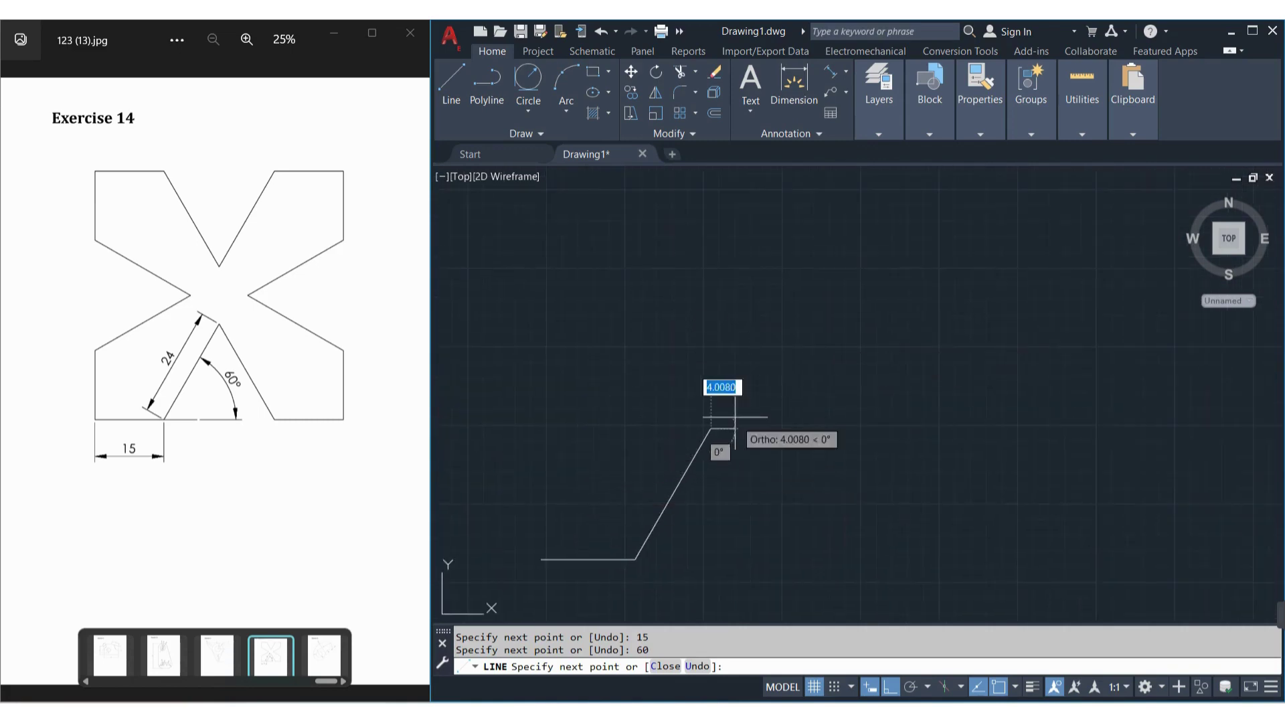
key("Escape")
left_click(722, 609)
left_click(542, 479)
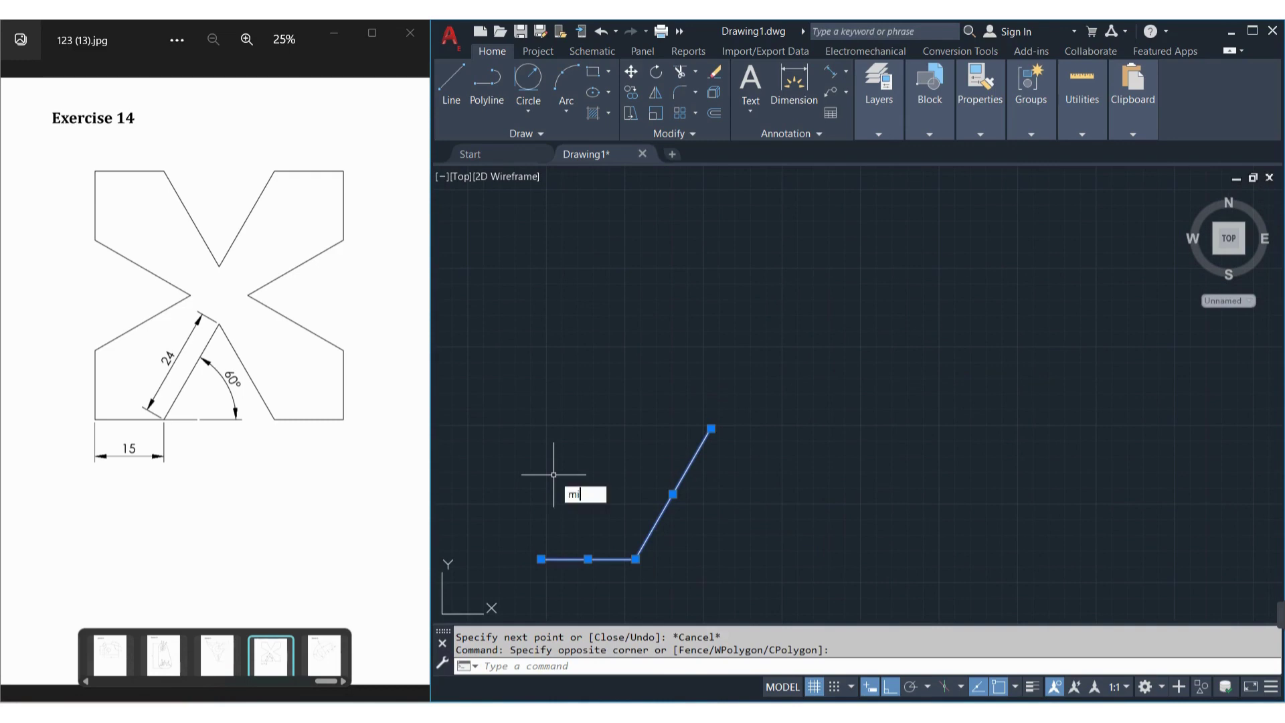
Step: Mirror the base and 60° leg about a vertical axis through the apex, keeping originals
key("Return")
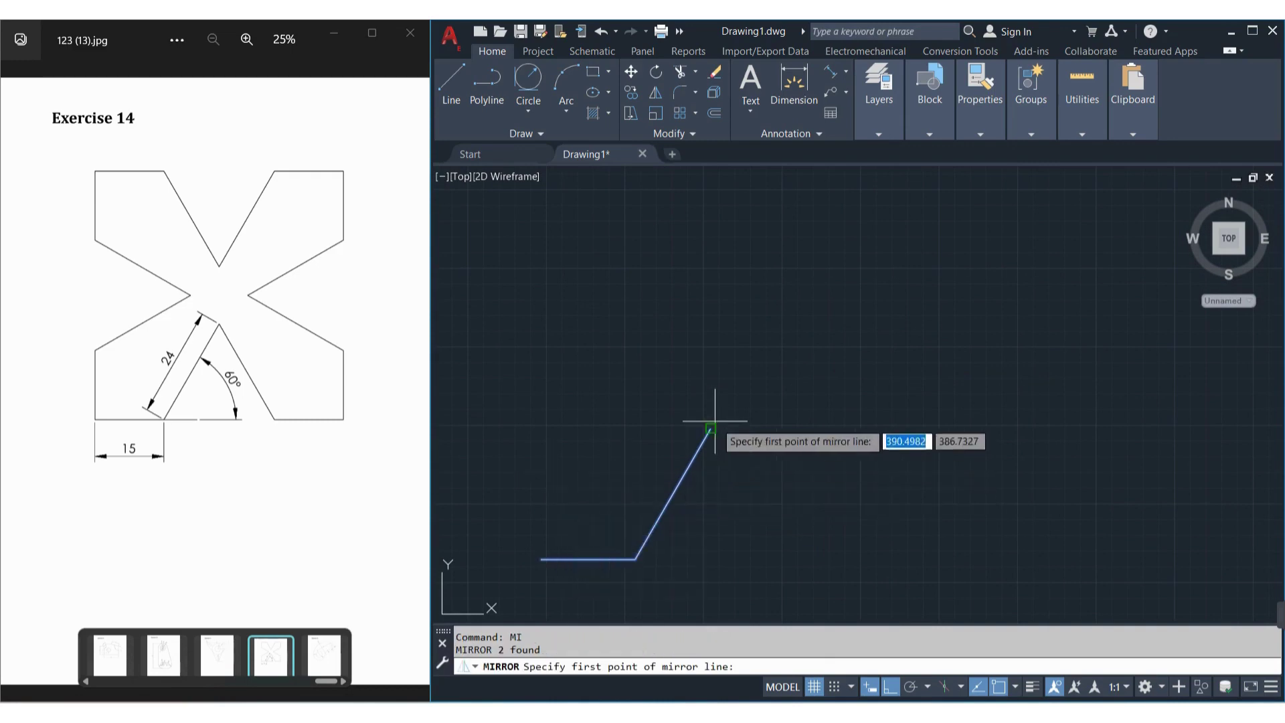
left_click(711, 429)
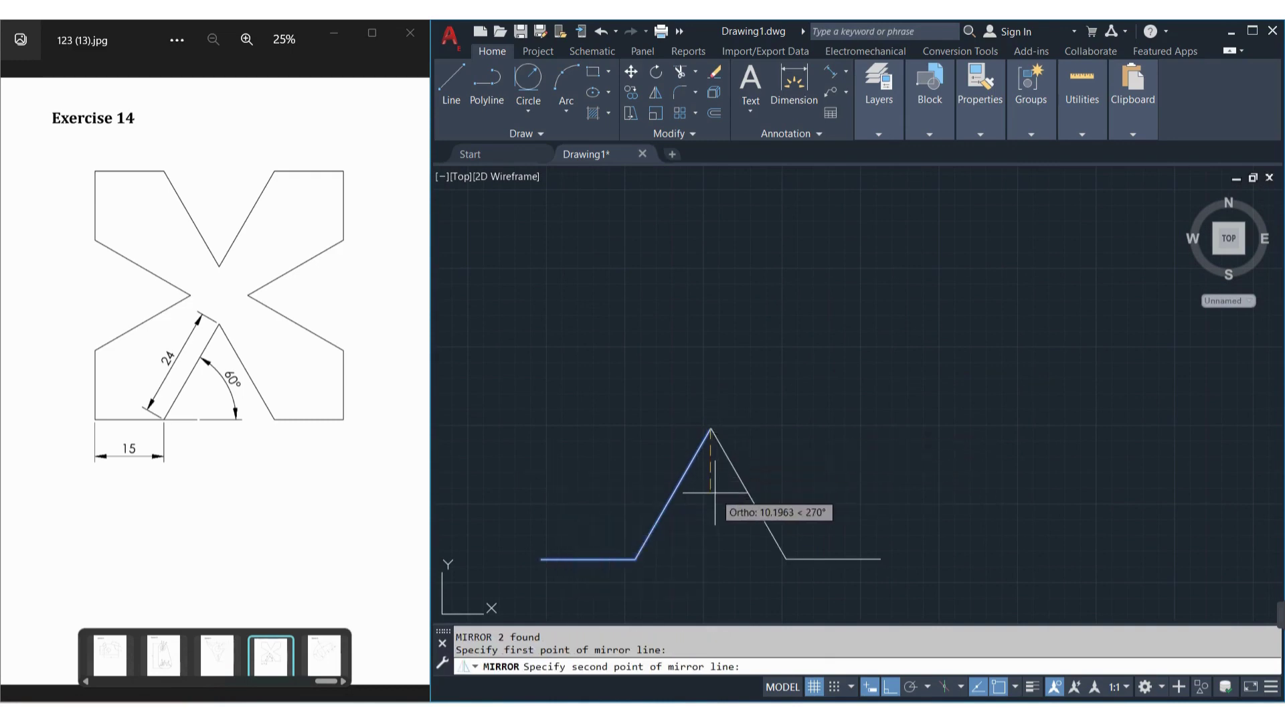
left_click(715, 493)
key("Return")
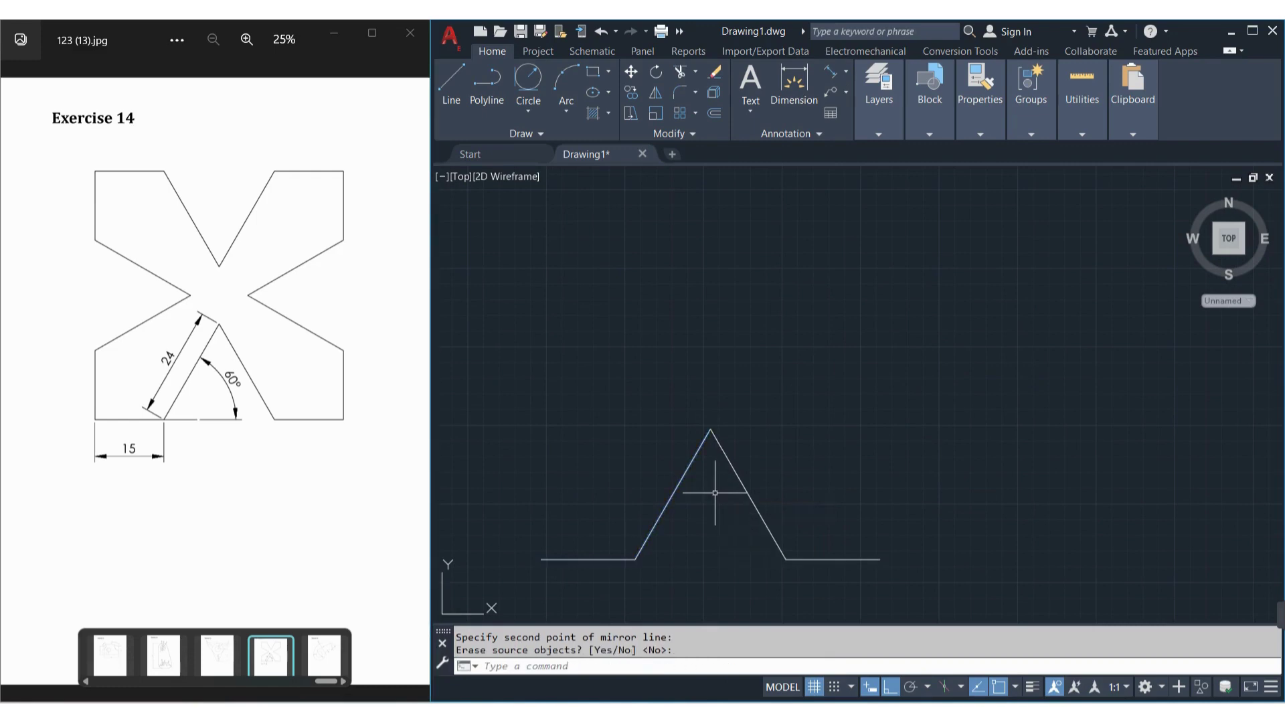
Step: Cancel a second mirror of the peaked profile and select its two sloped and two horizontal lines
left_click(941, 571)
left_click(446, 420)
type("MI")
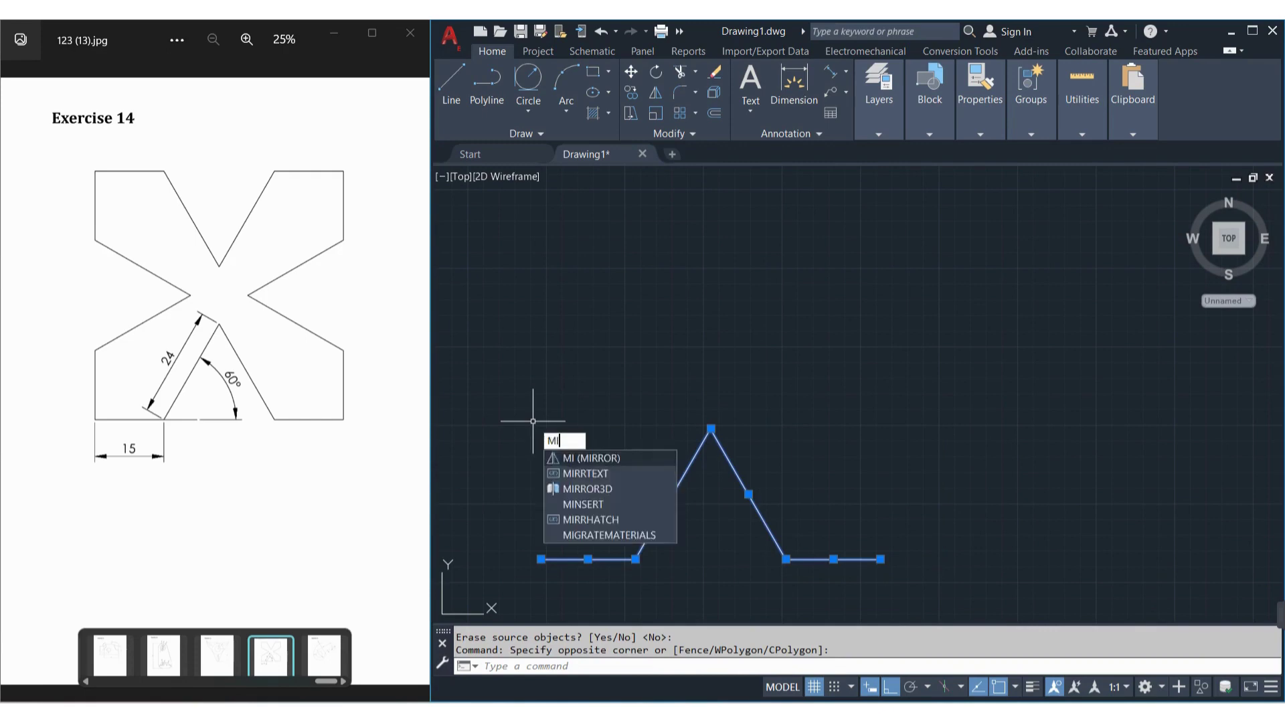
key("Return")
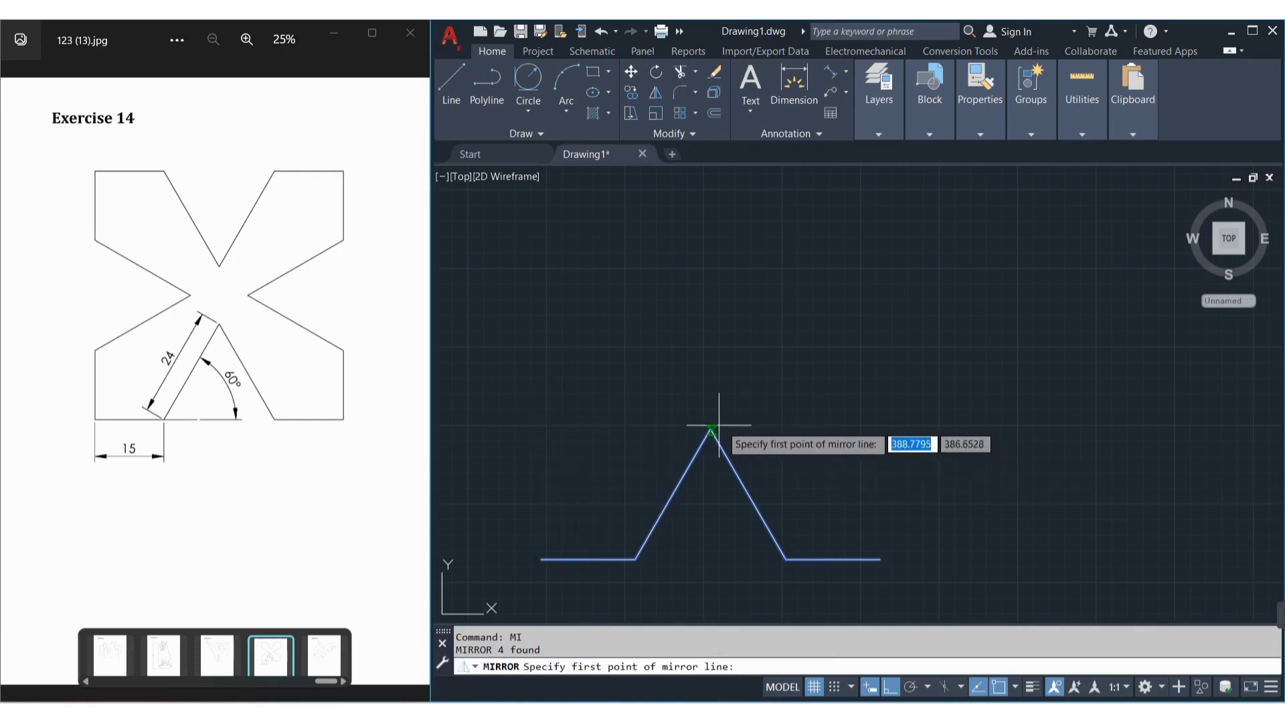
left_click(710, 429)
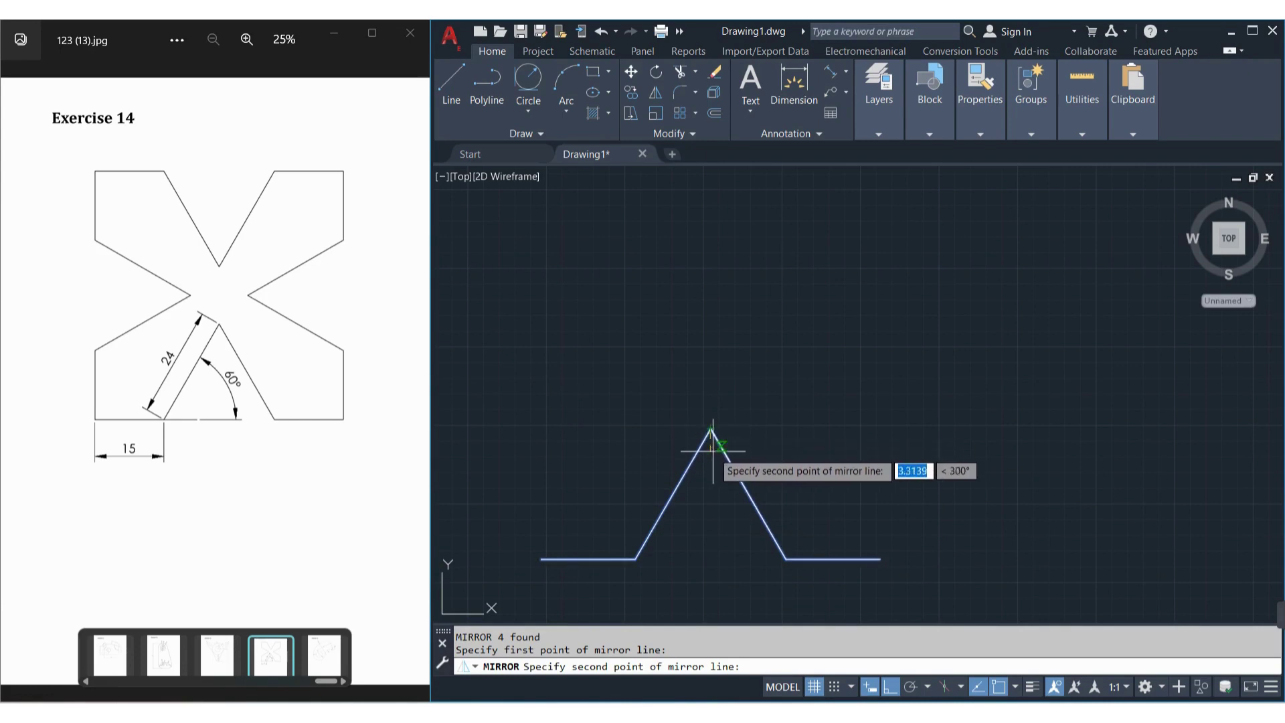
key("Escape")
left_click(882, 555)
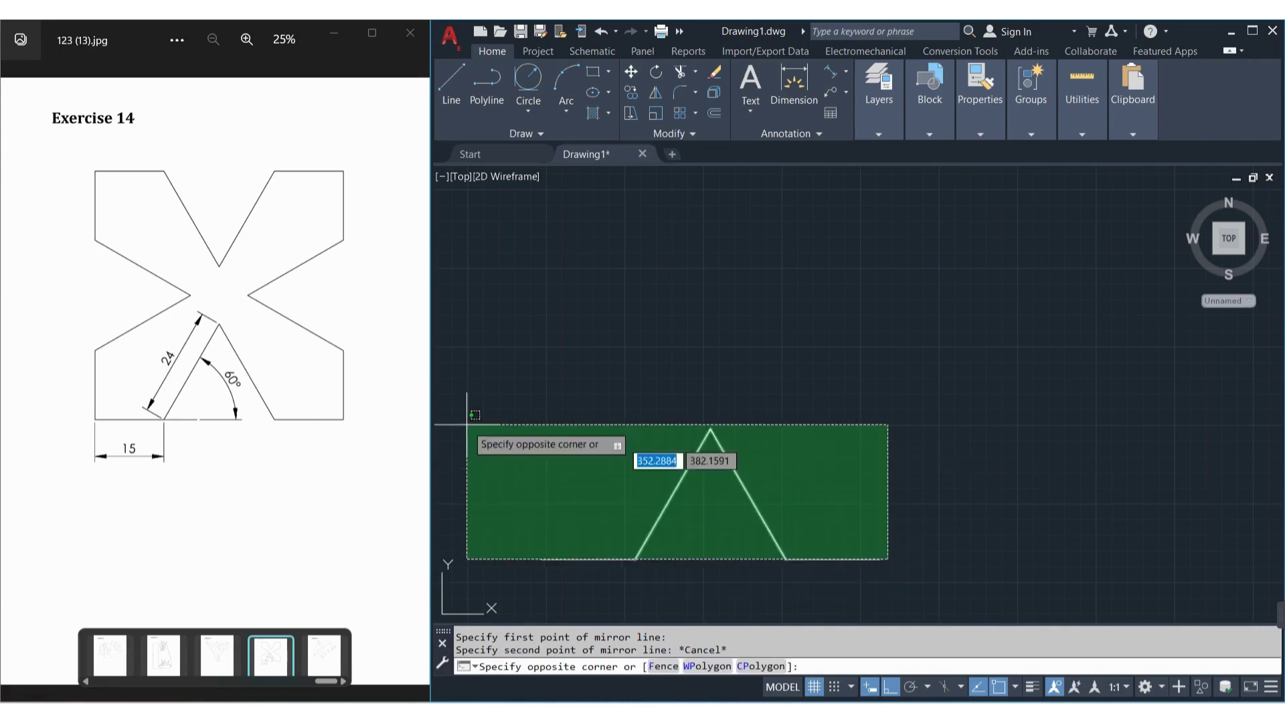
left_click(570, 366)
left_click(472, 435)
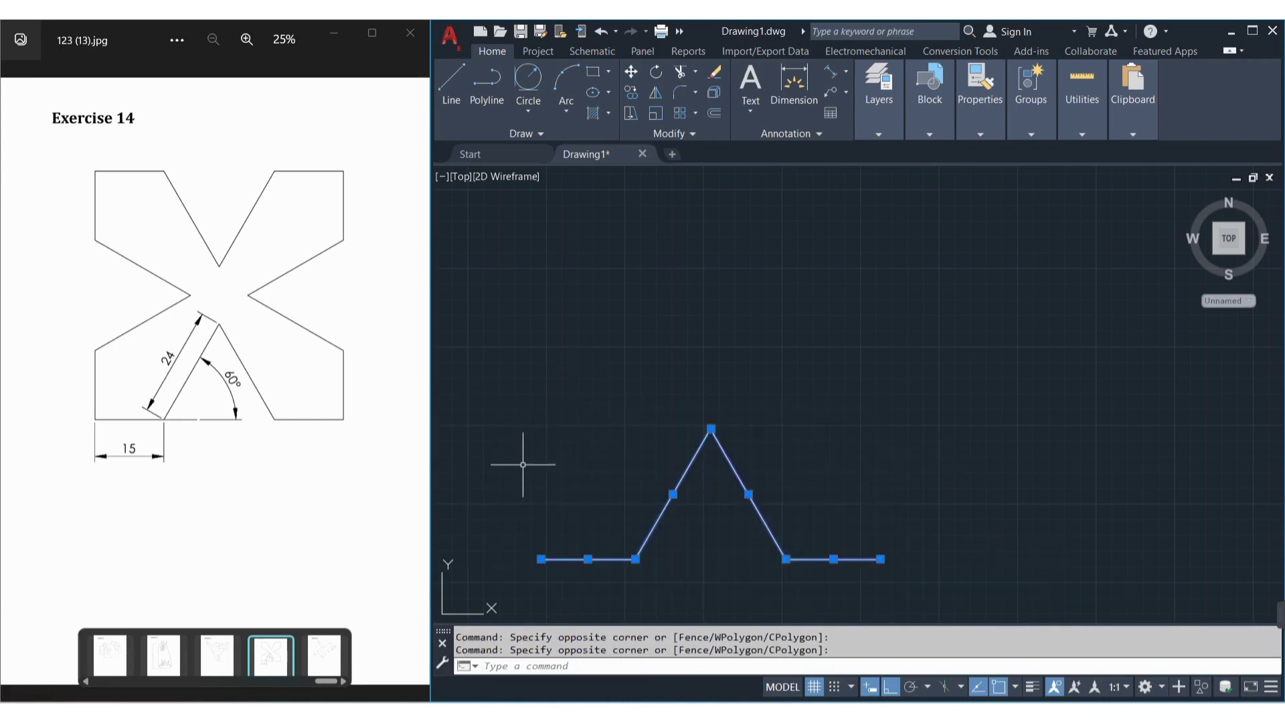
Step: Rotate the four-line profile 270° about its right endpoint
type("Ro")
key("Return")
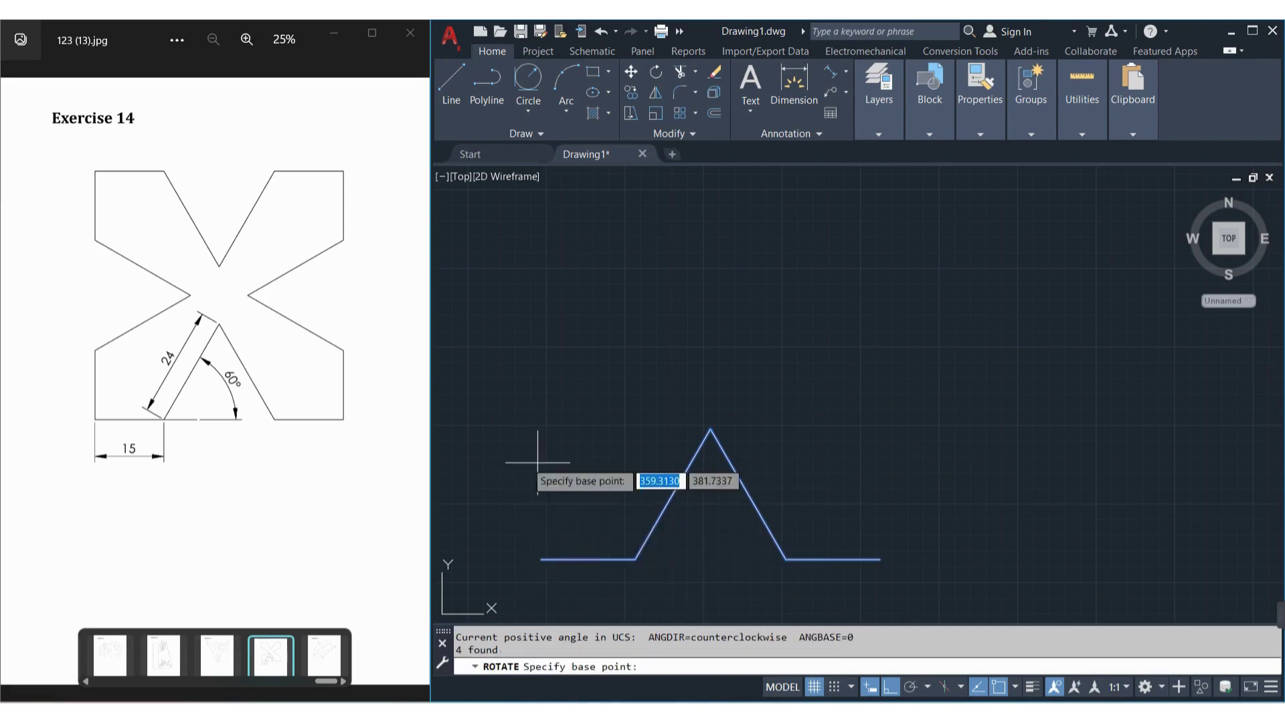
left_click(880, 559)
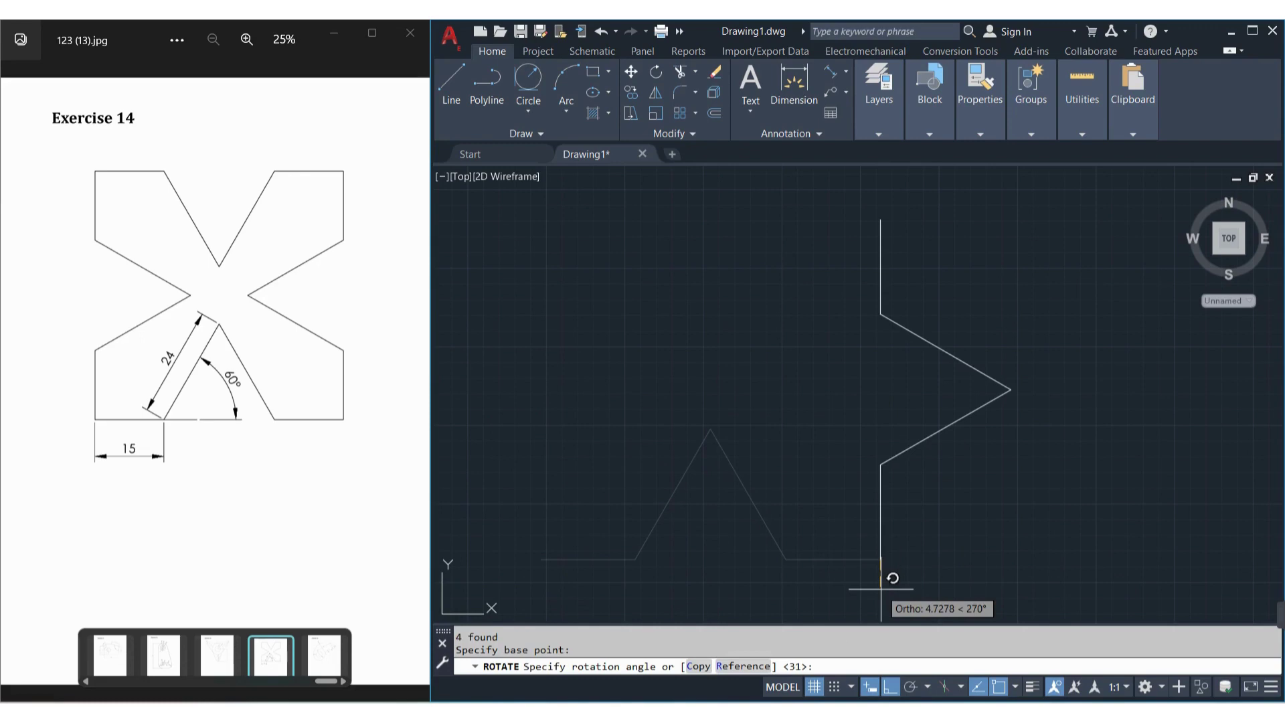
left_click(881, 589)
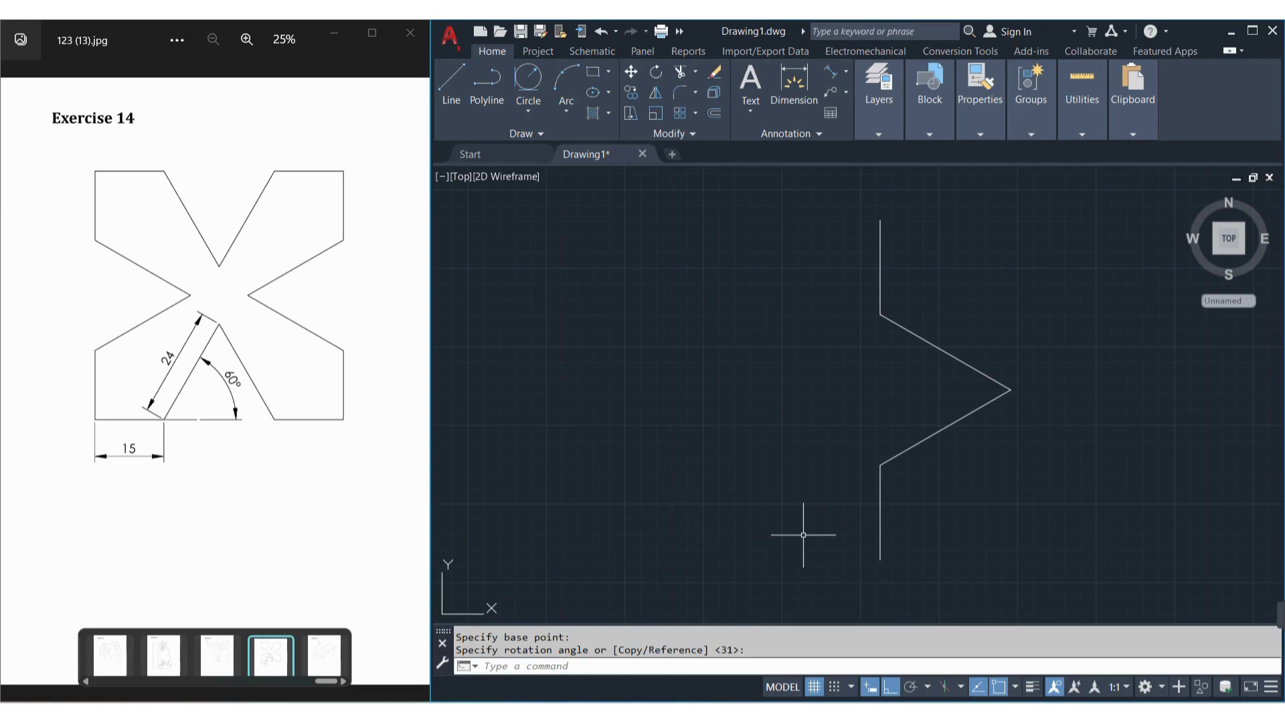
type("l")
key("Return")
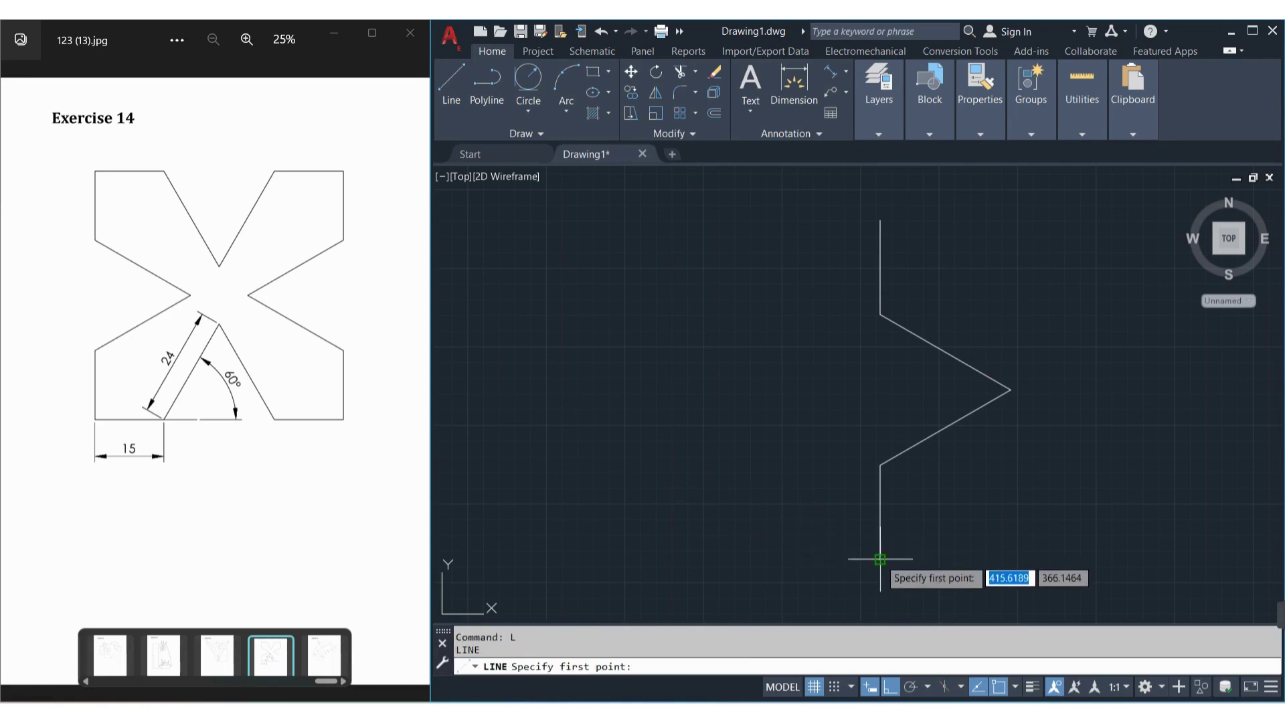
Step: From the profile's bottom end, draw a 15-unit horizontal line and a 24-unit line at 120°, then select them
left_click(880, 559)
type("15")
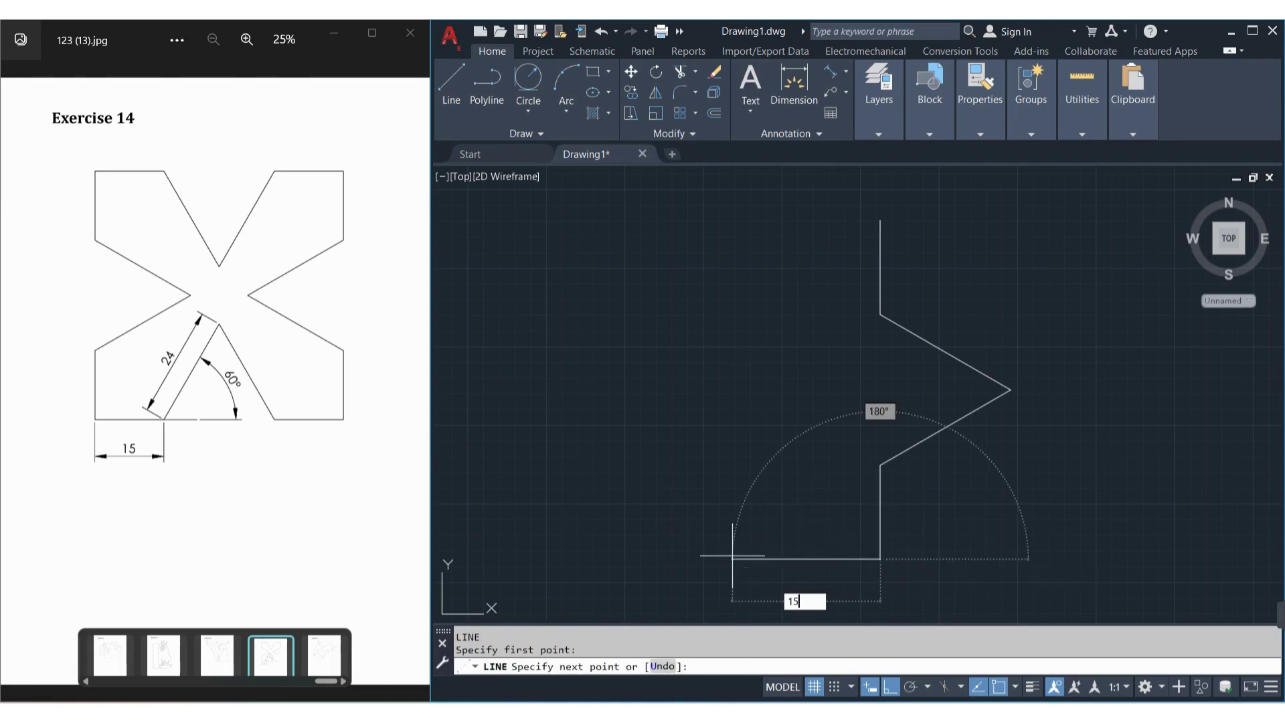
key("Return")
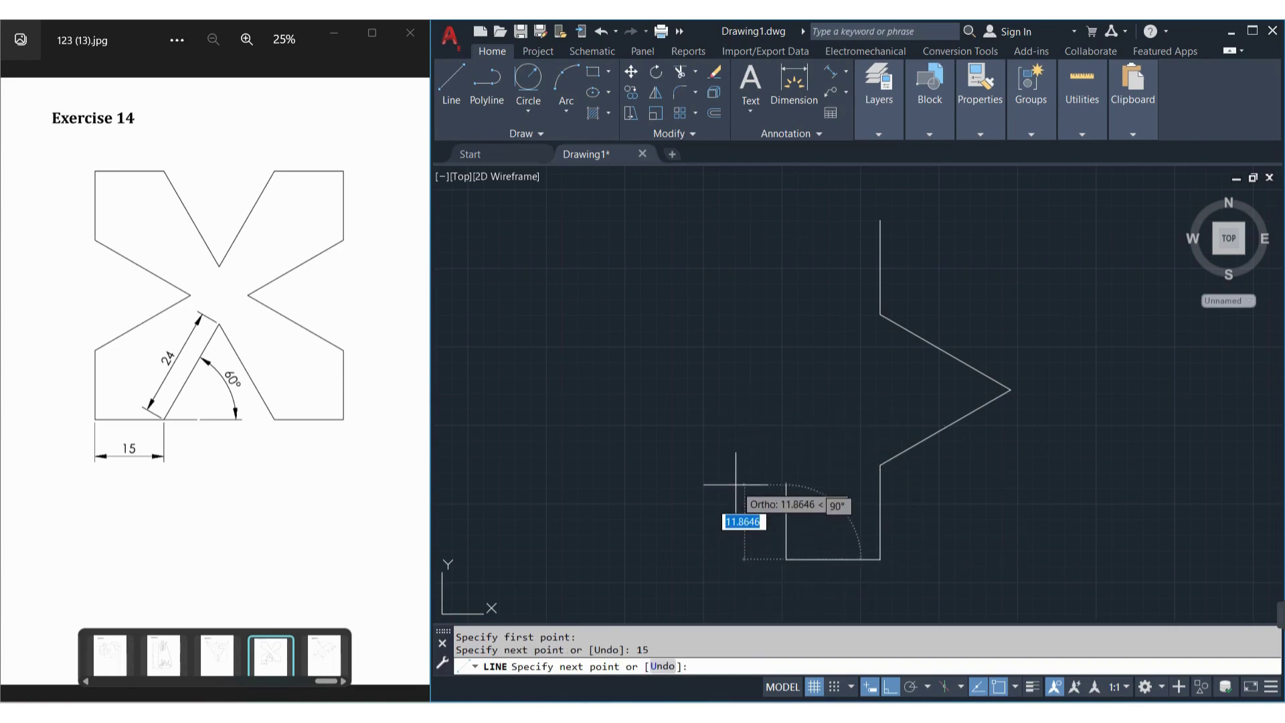
key("Tab")
type("120")
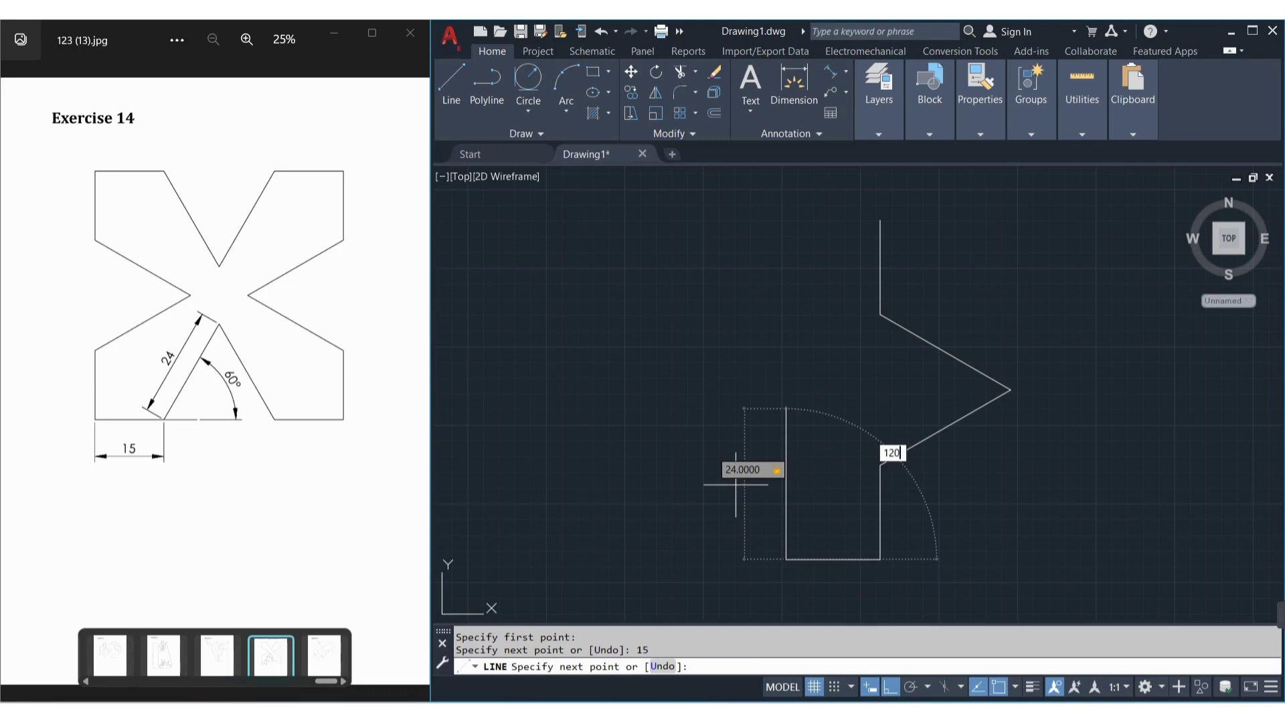
key("Return")
key("Escape")
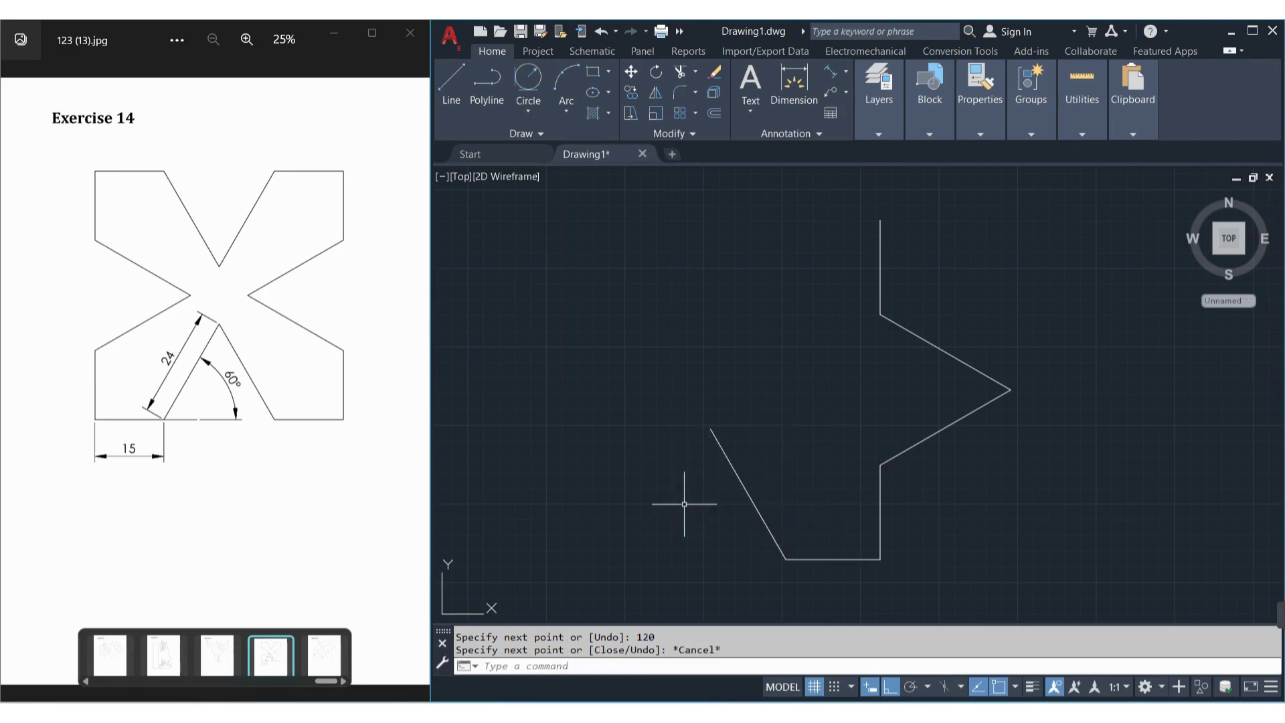
left_click(859, 593)
left_click(735, 489)
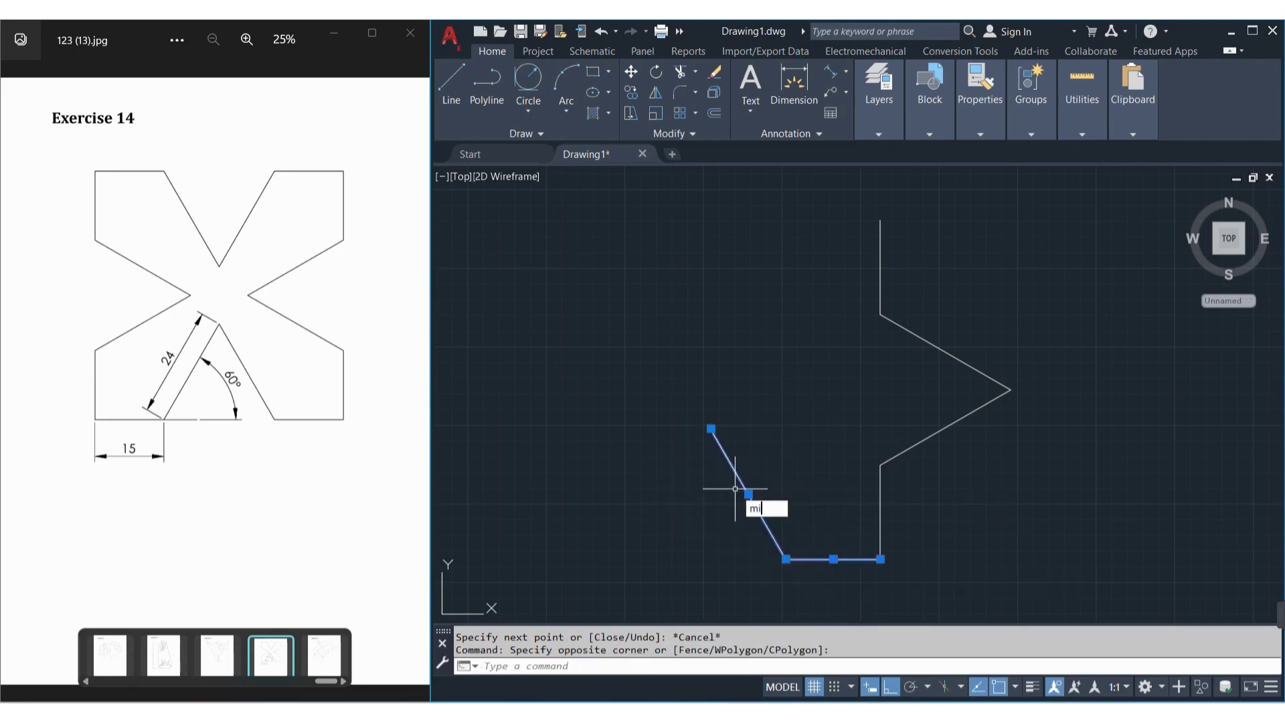
Step: Mirror the new 15-unit and 120° lines about the peak's vertical axis, keeping originals
key("Return")
left_click(711, 428)
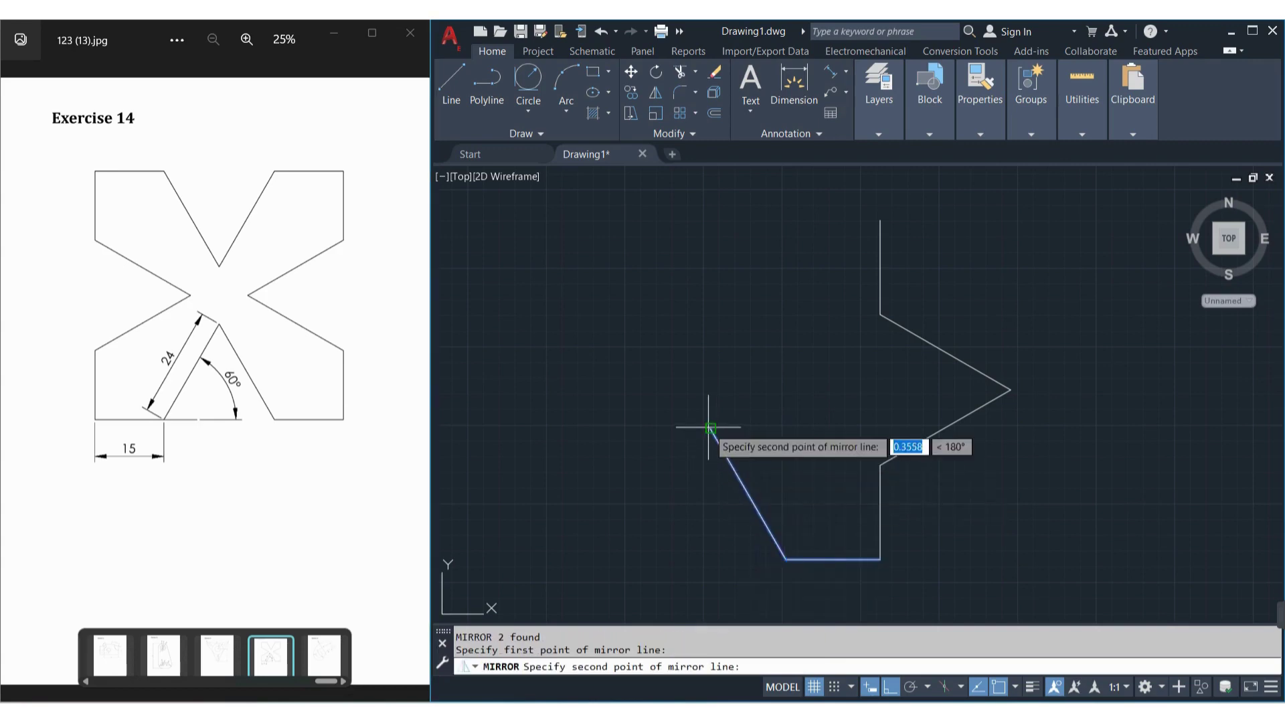
left_click(707, 475)
key("Return")
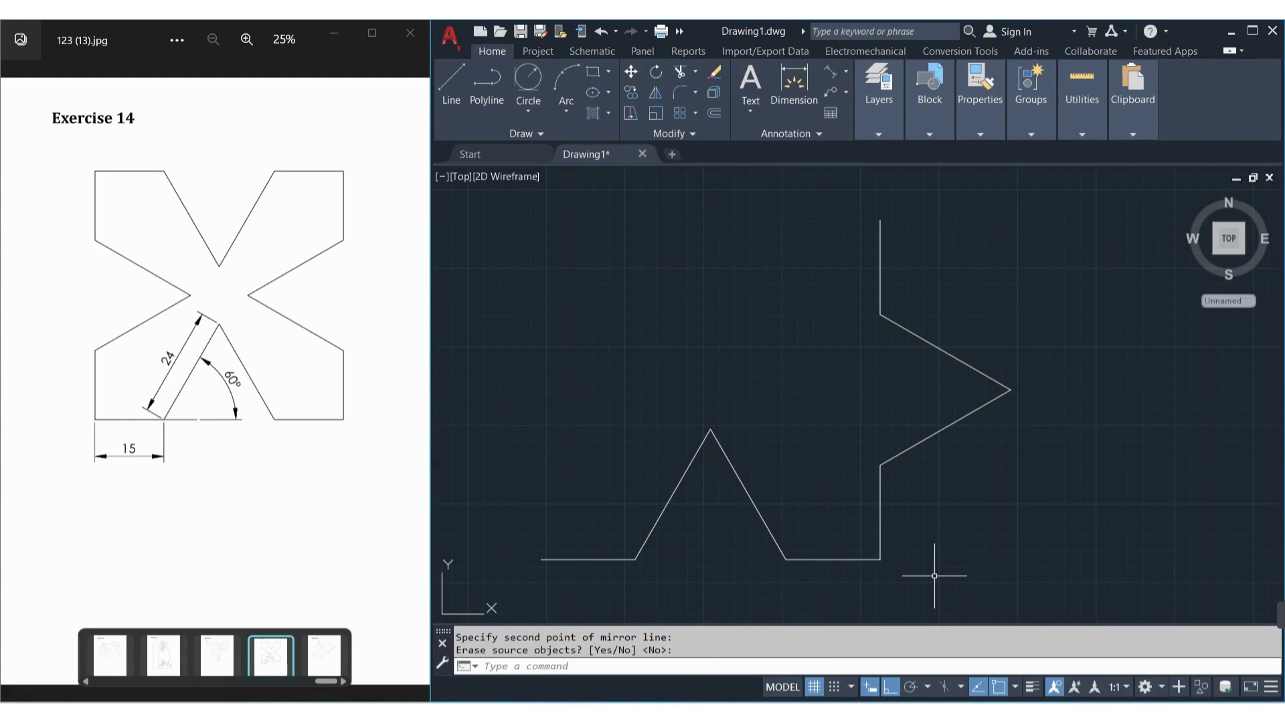
Step: Mirror the right zigzag's diagonals about their vertical axis, keeping originals to form a diamond
left_click(1094, 408)
left_click(924, 308)
type("mi")
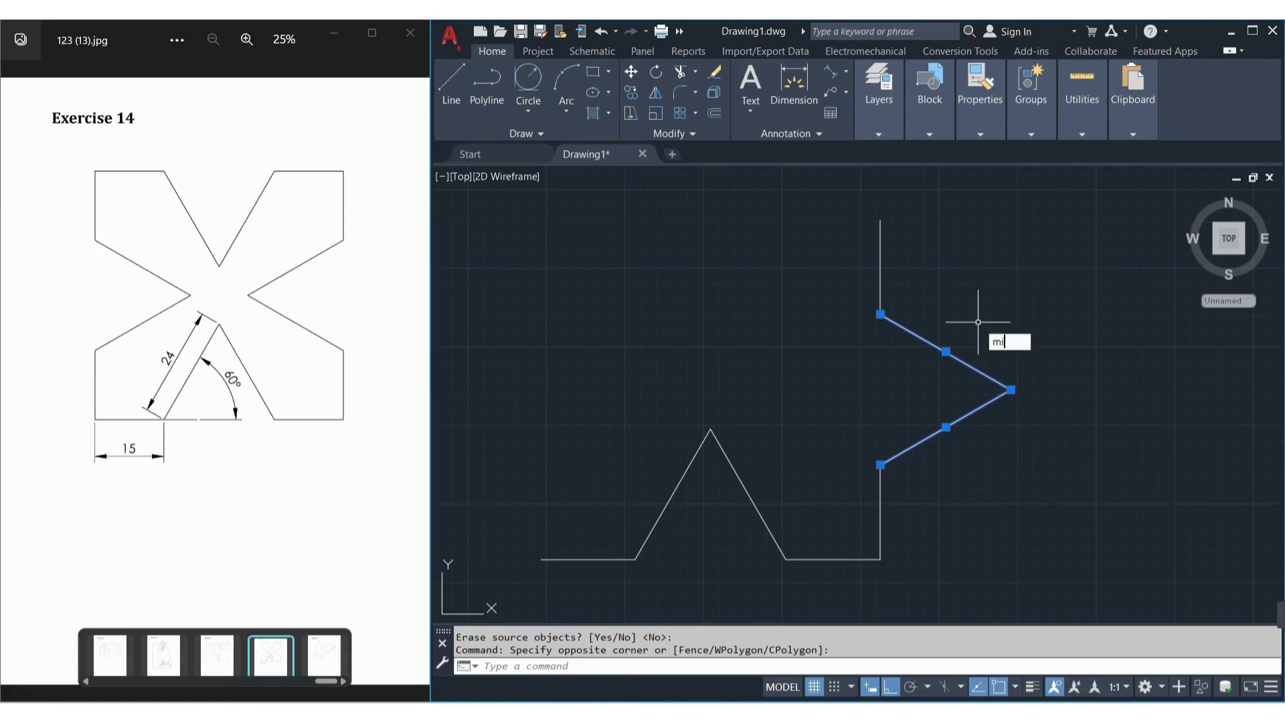
key("Return")
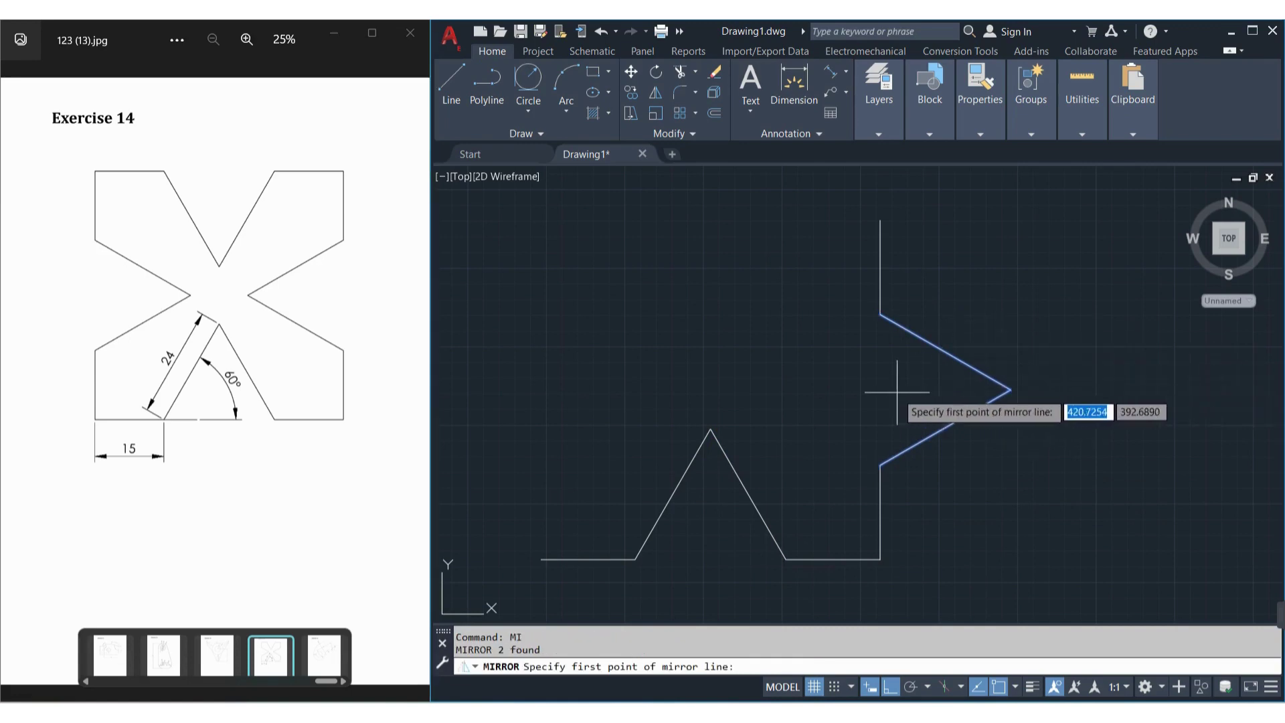
left_click(879, 313)
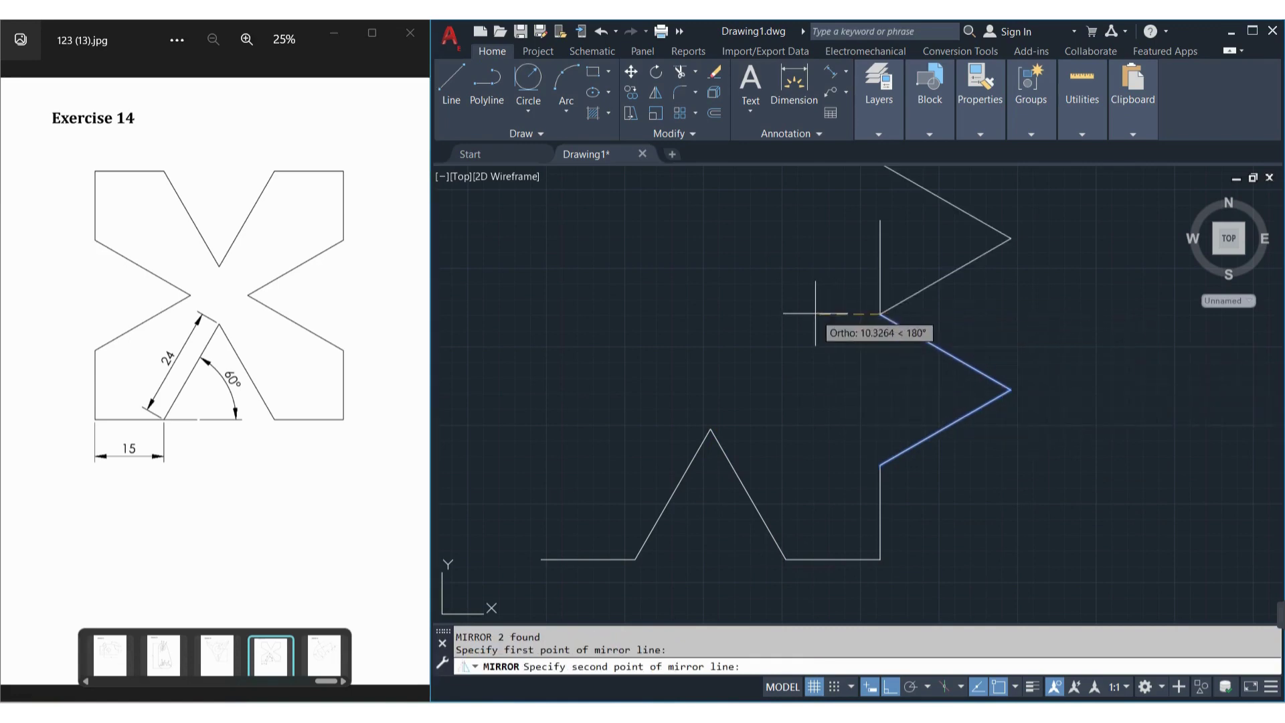
left_click(955, 423)
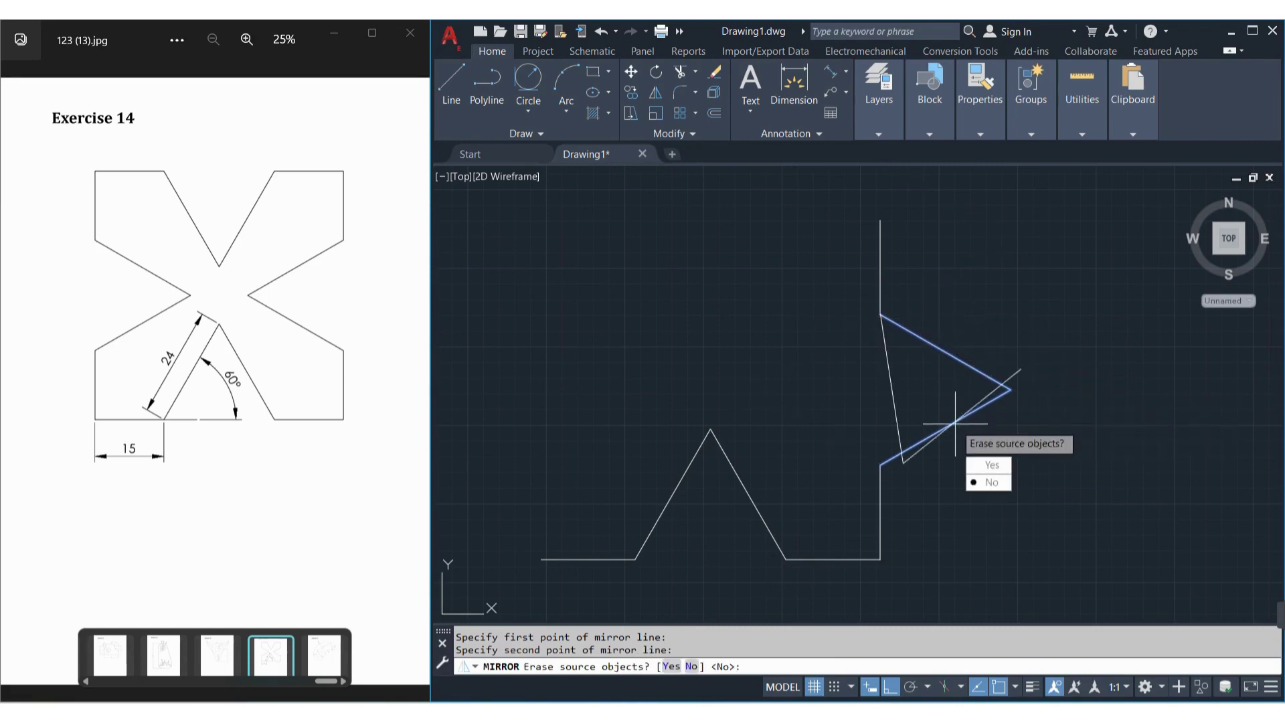
key("Escape")
left_click(956, 368)
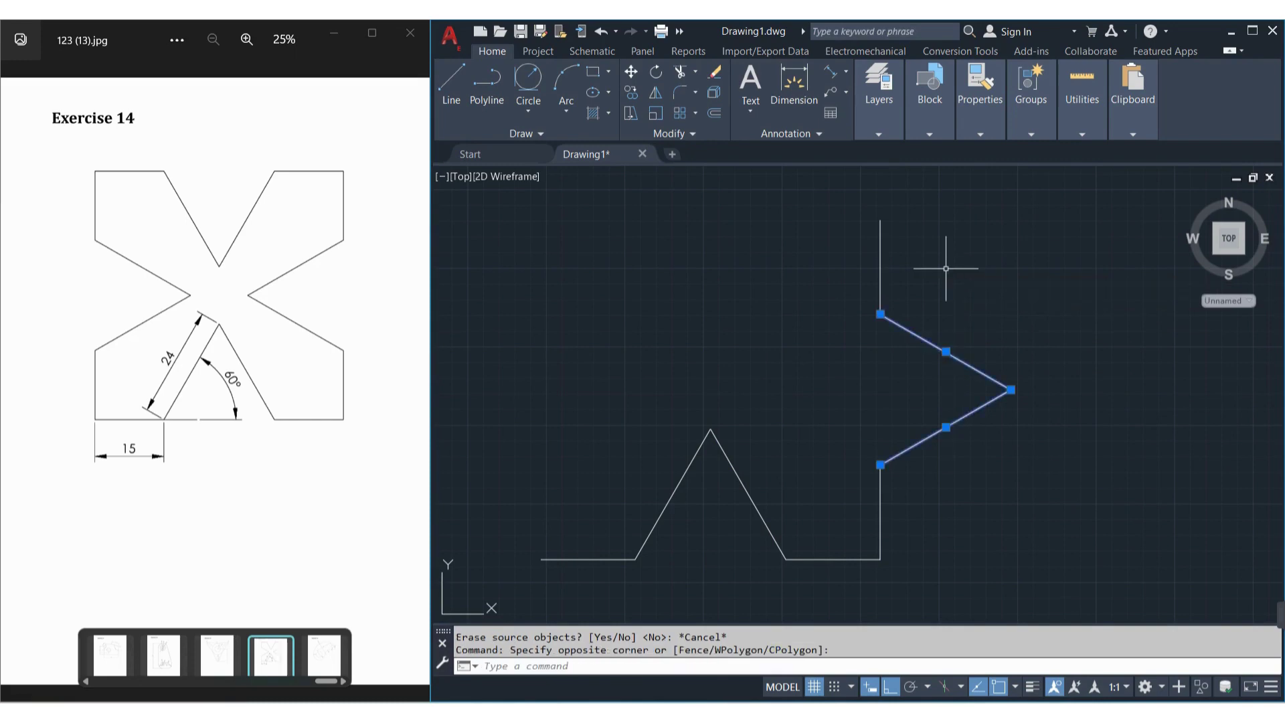
type("mi")
key("Return")
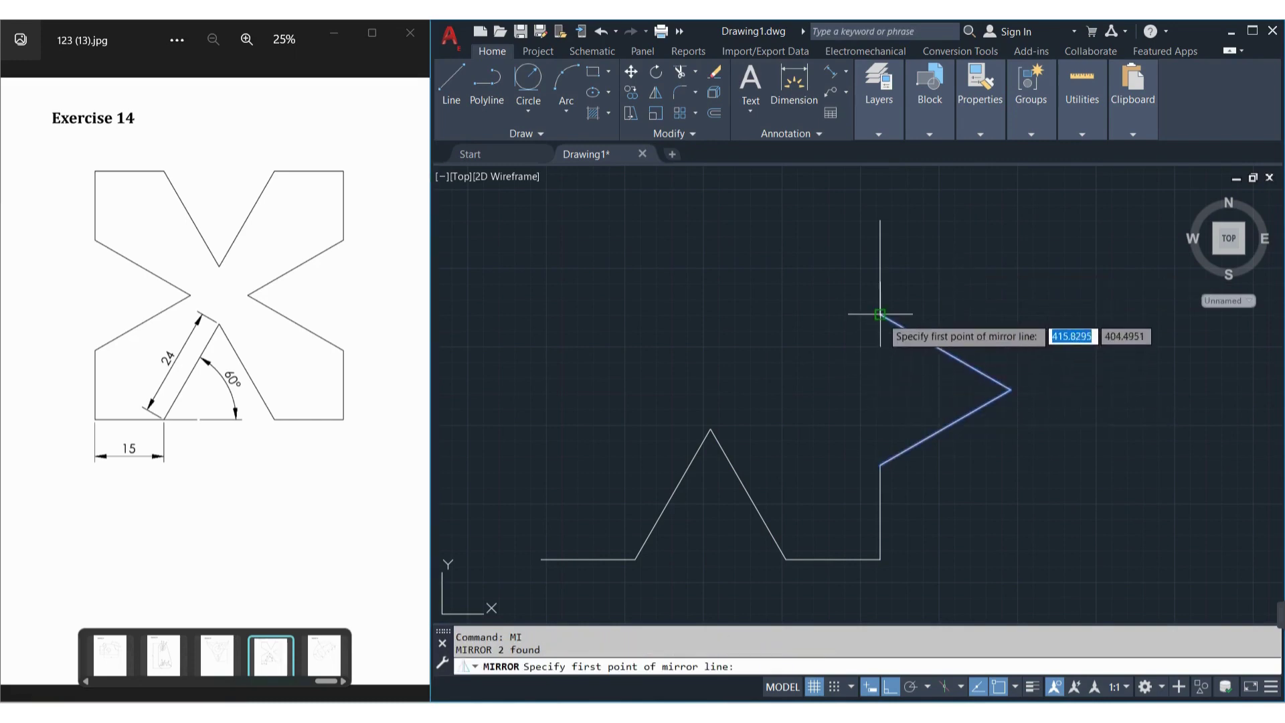
left_click(880, 315)
left_click(881, 400)
key("Return")
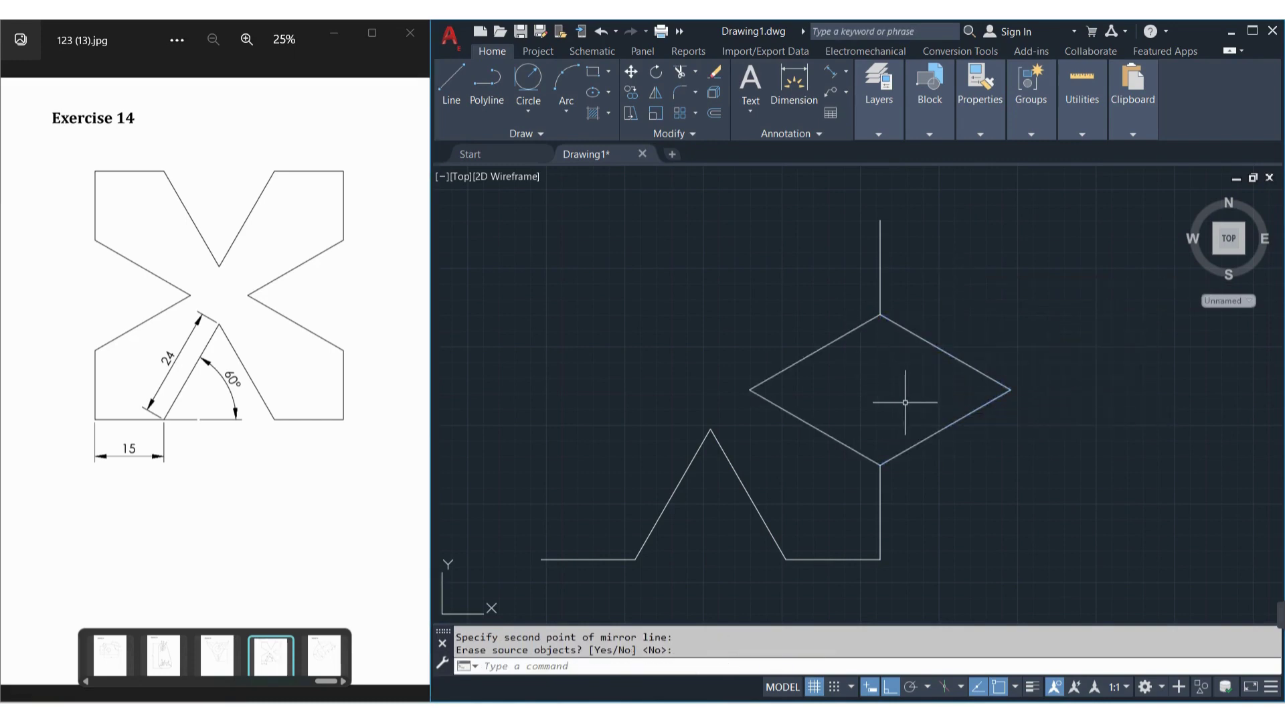
Step: Delete the diamond's right diagonals and select the whole half outline
left_click(984, 452)
left_click(964, 267)
key("Delete")
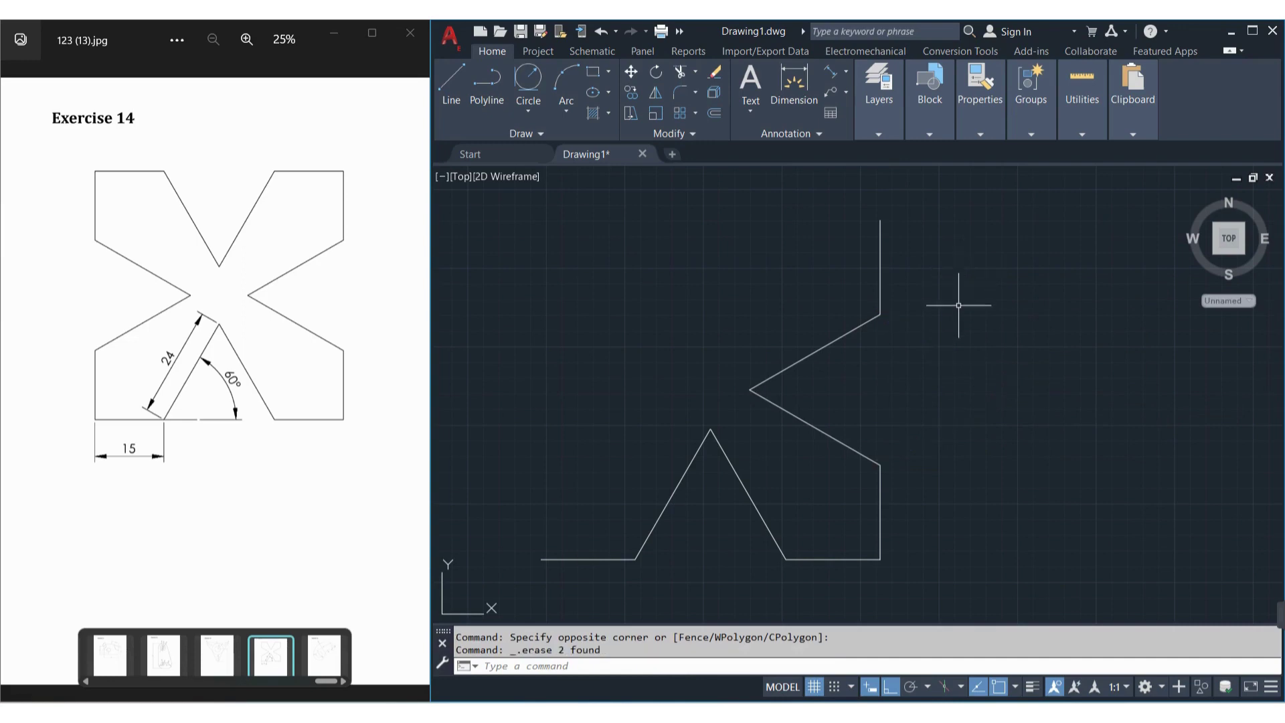
left_click(959, 575)
left_click(1000, 401)
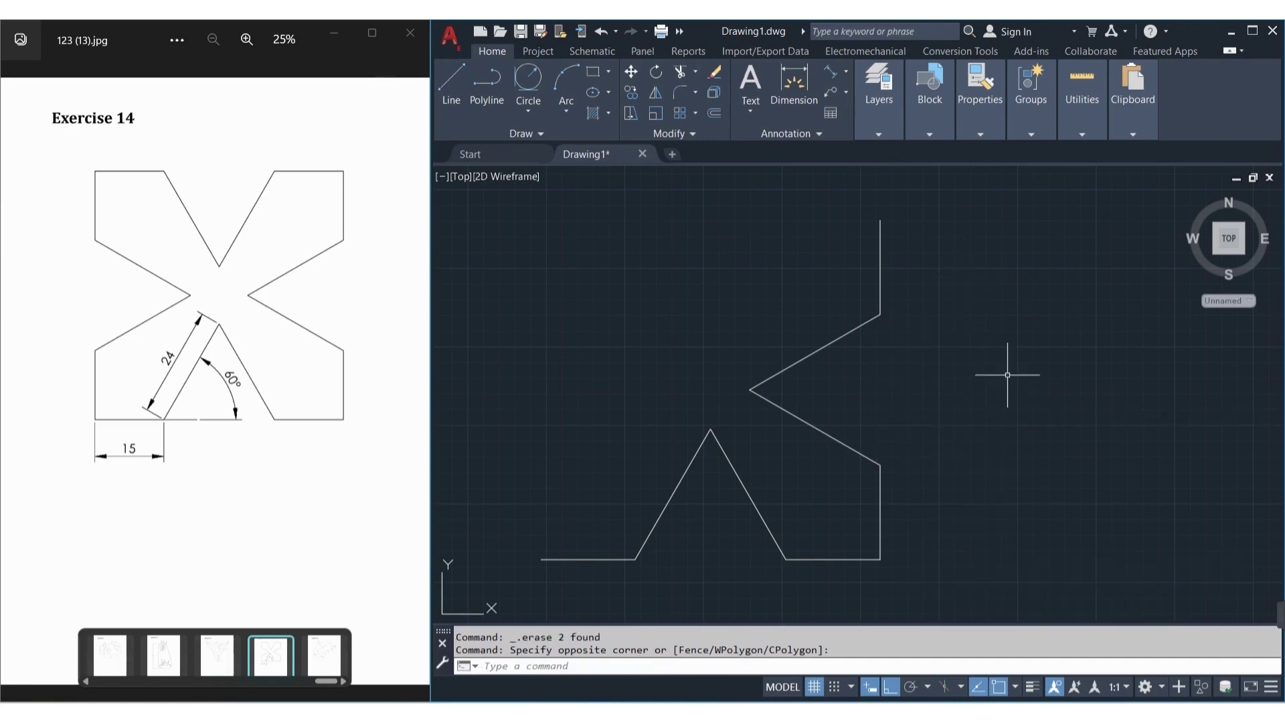
left_click(979, 199)
Step: Mirror the half outline about its left vertical axis, keeping the original, and centre the view
left_click(517, 579)
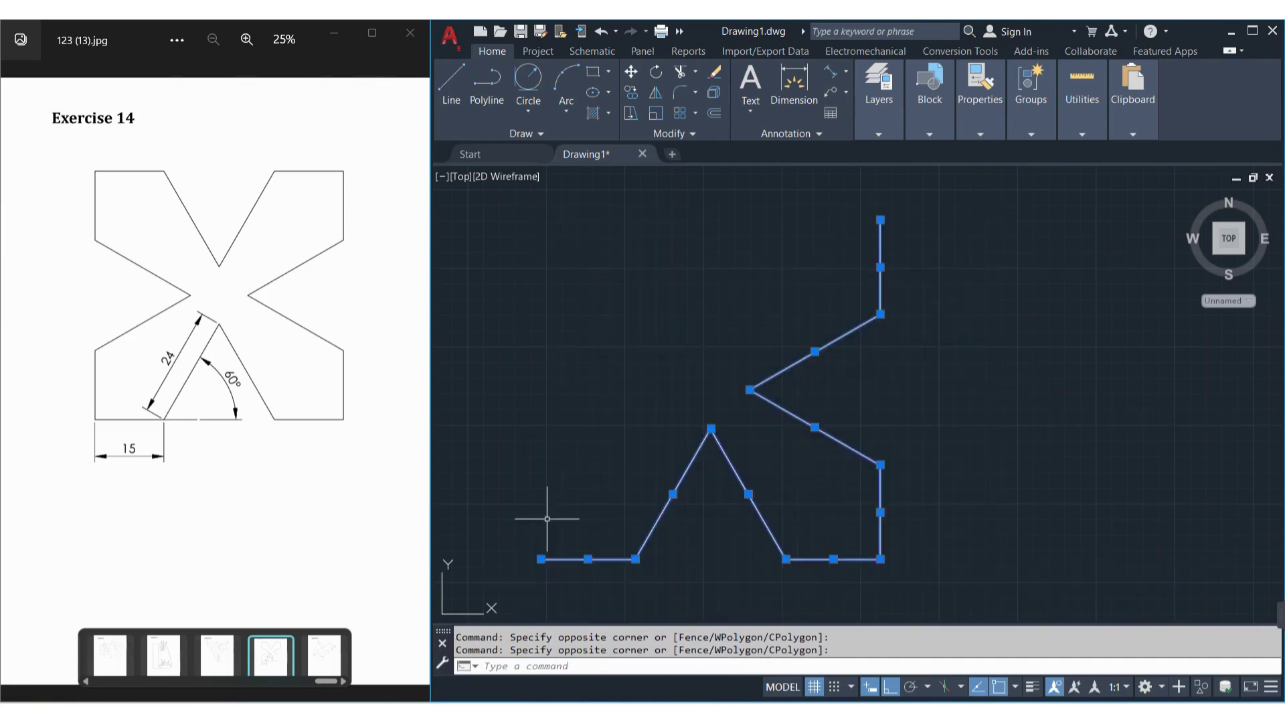
type("mi")
key("Return")
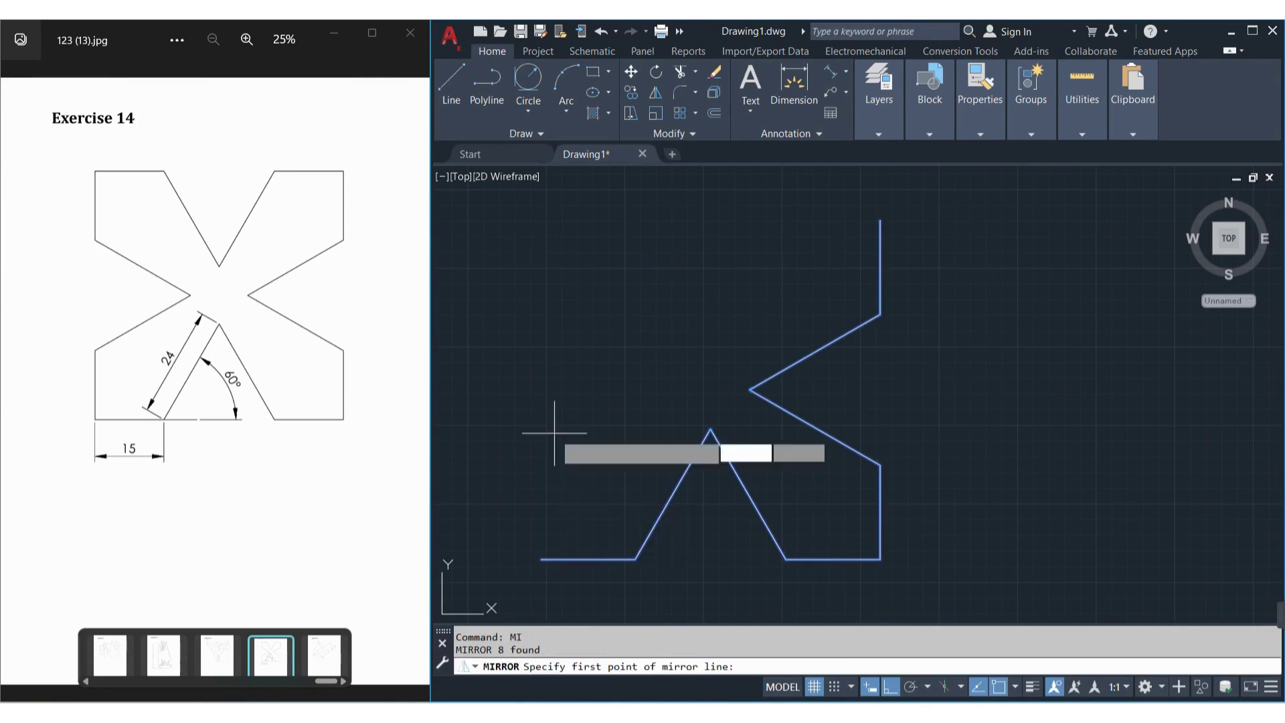
left_click(541, 559)
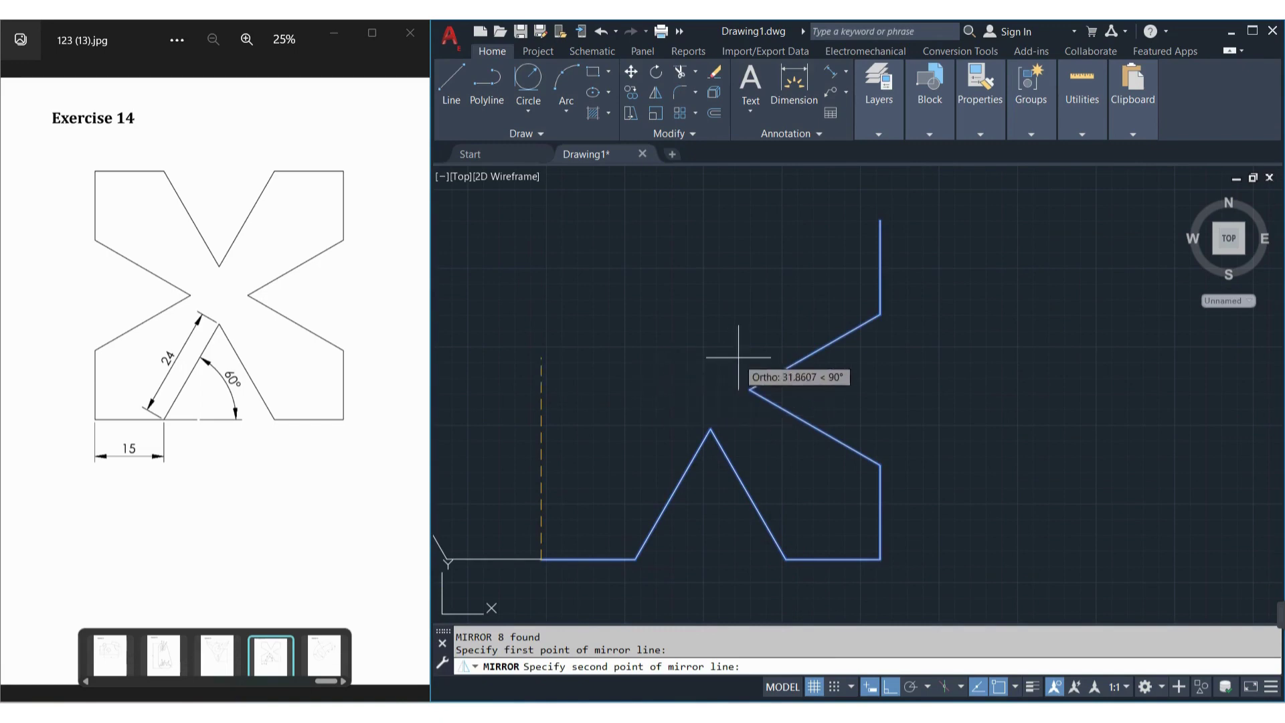
left_click(880, 220)
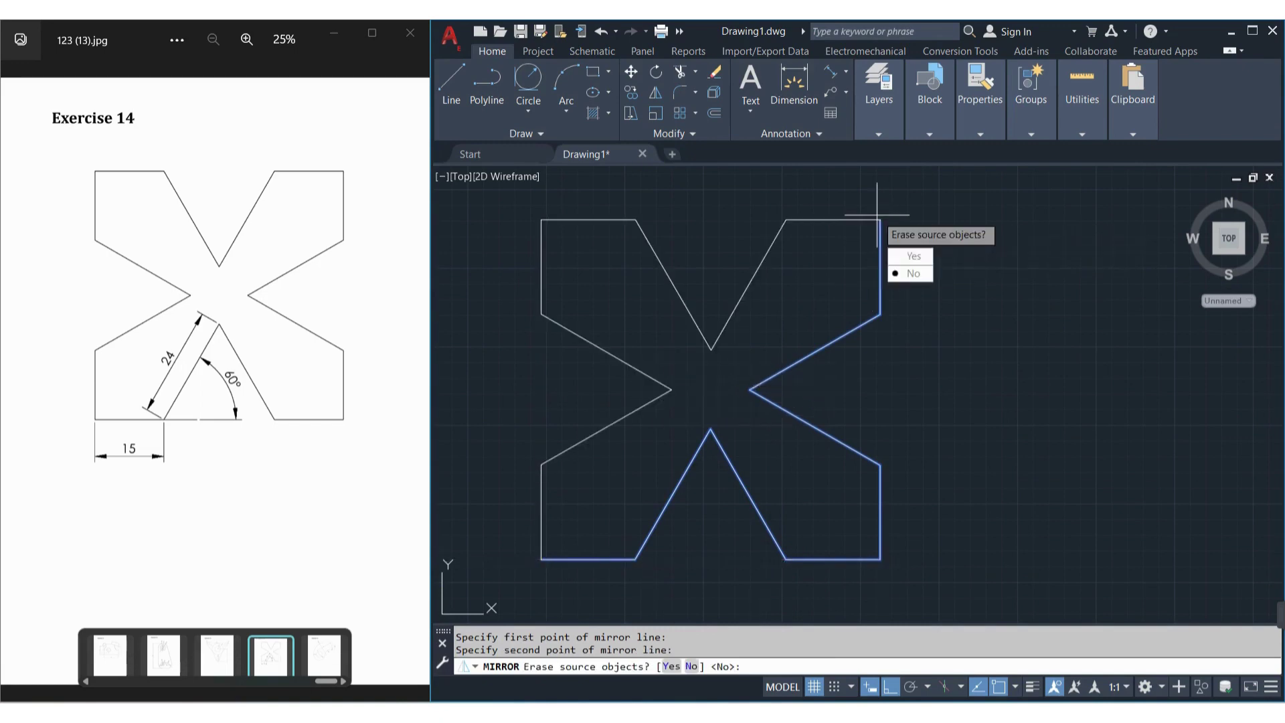
key("Return")
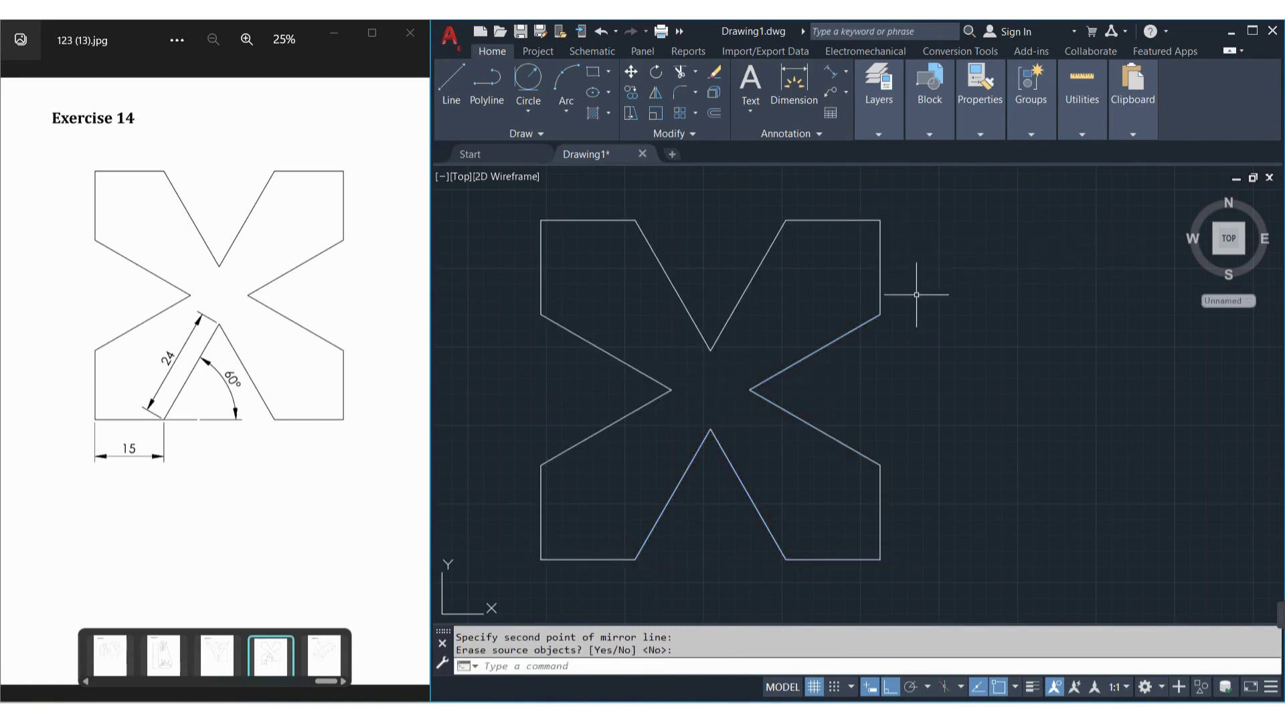
middle_click_drag(917, 294, 1062, 306)
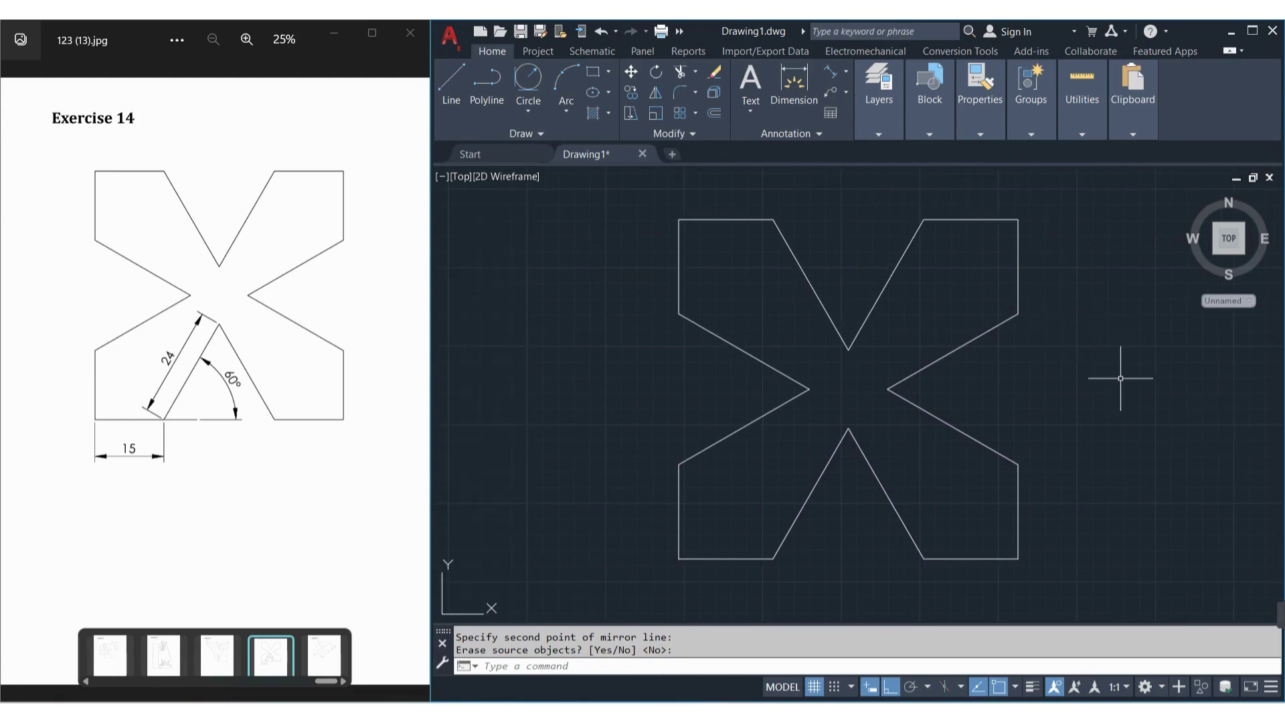
Step: Add a 15.0 linear dimension across the bottom width of the X shape
left_click(846, 71)
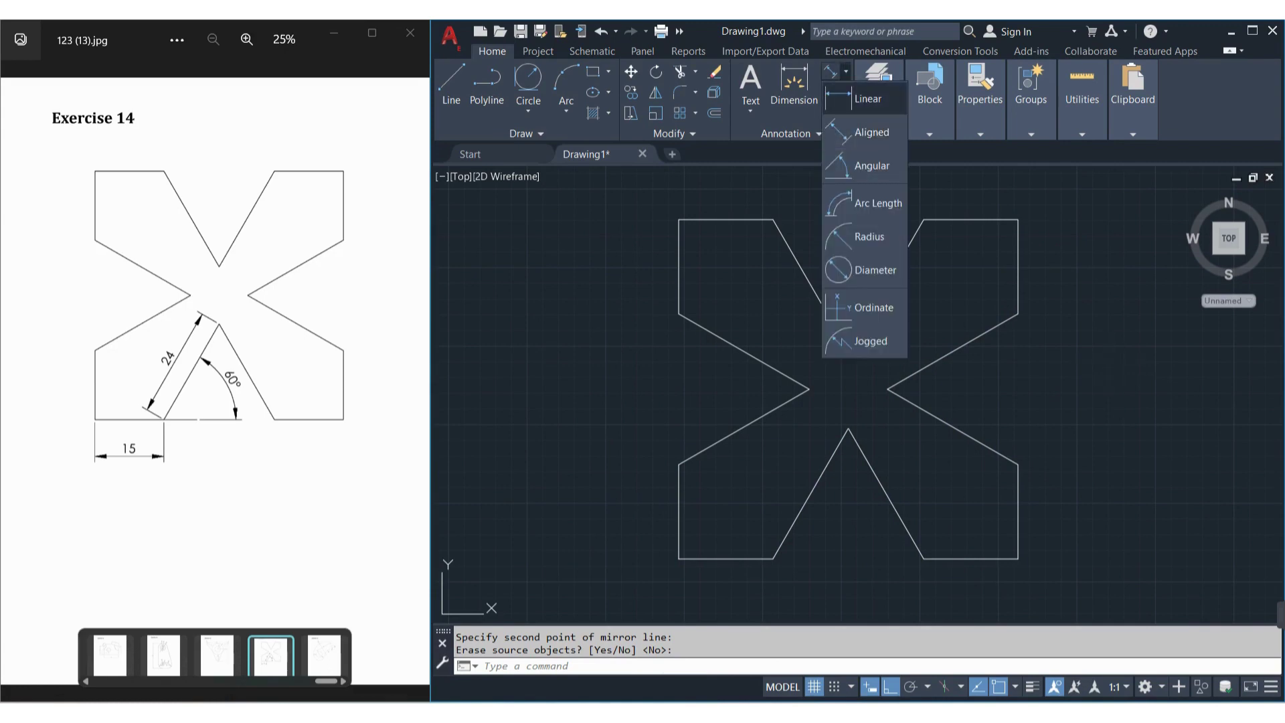
left_click(863, 99)
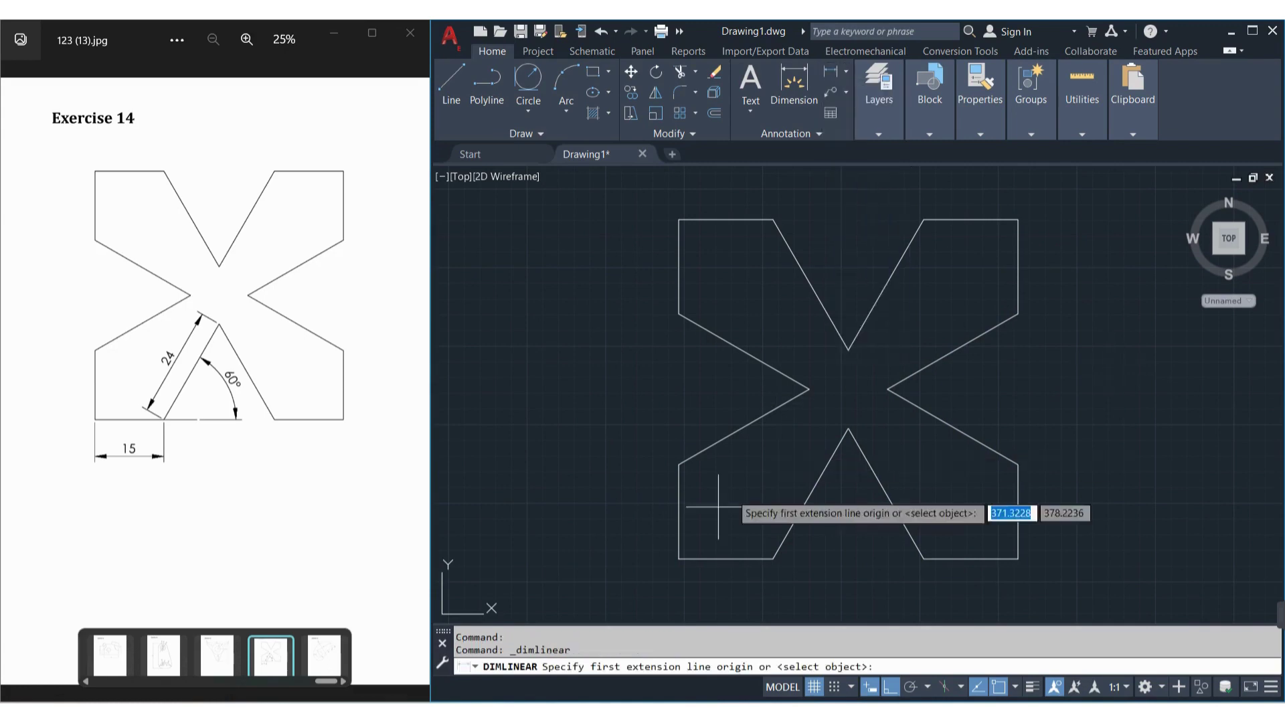
left_click(678, 556)
left_click(773, 557)
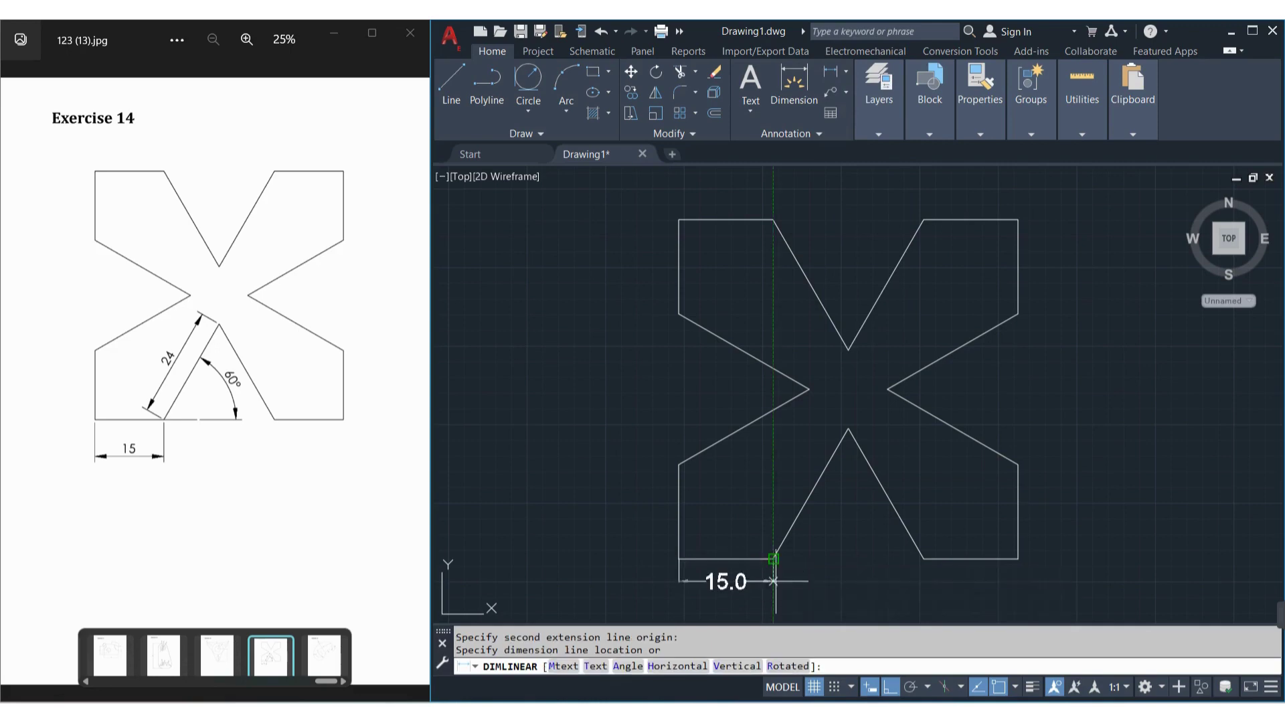
left_click(774, 583)
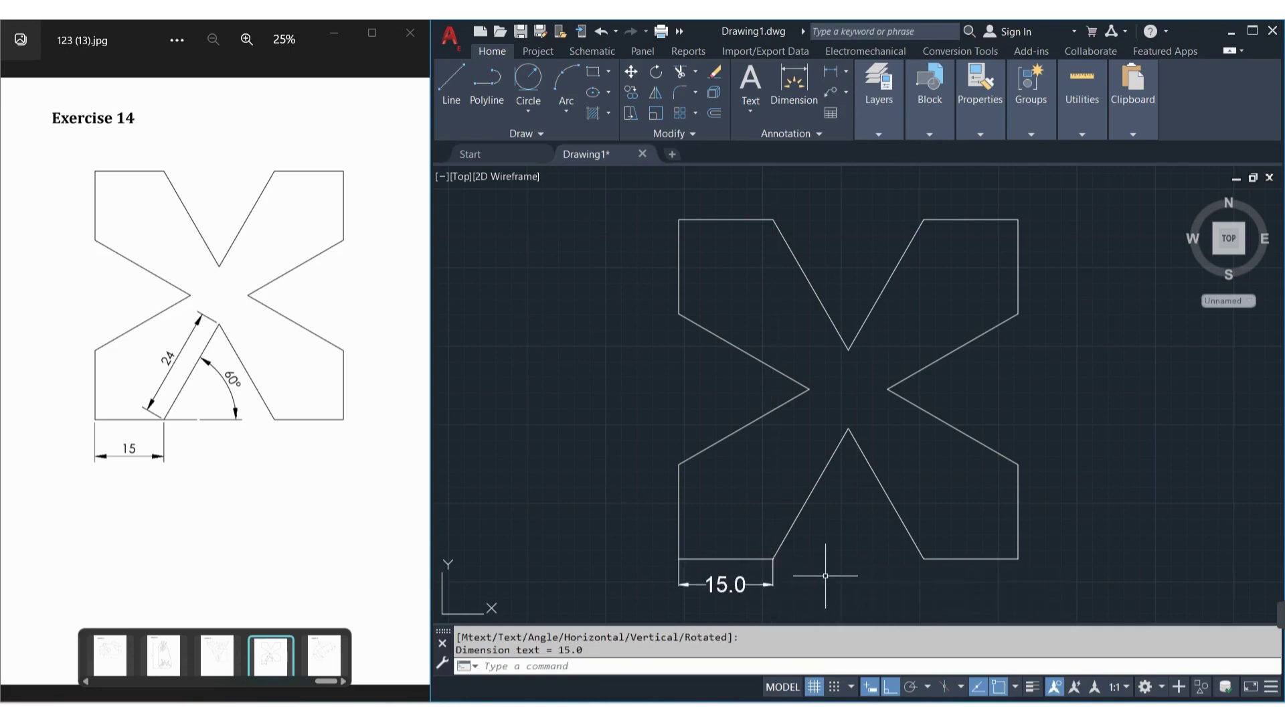
key("Return")
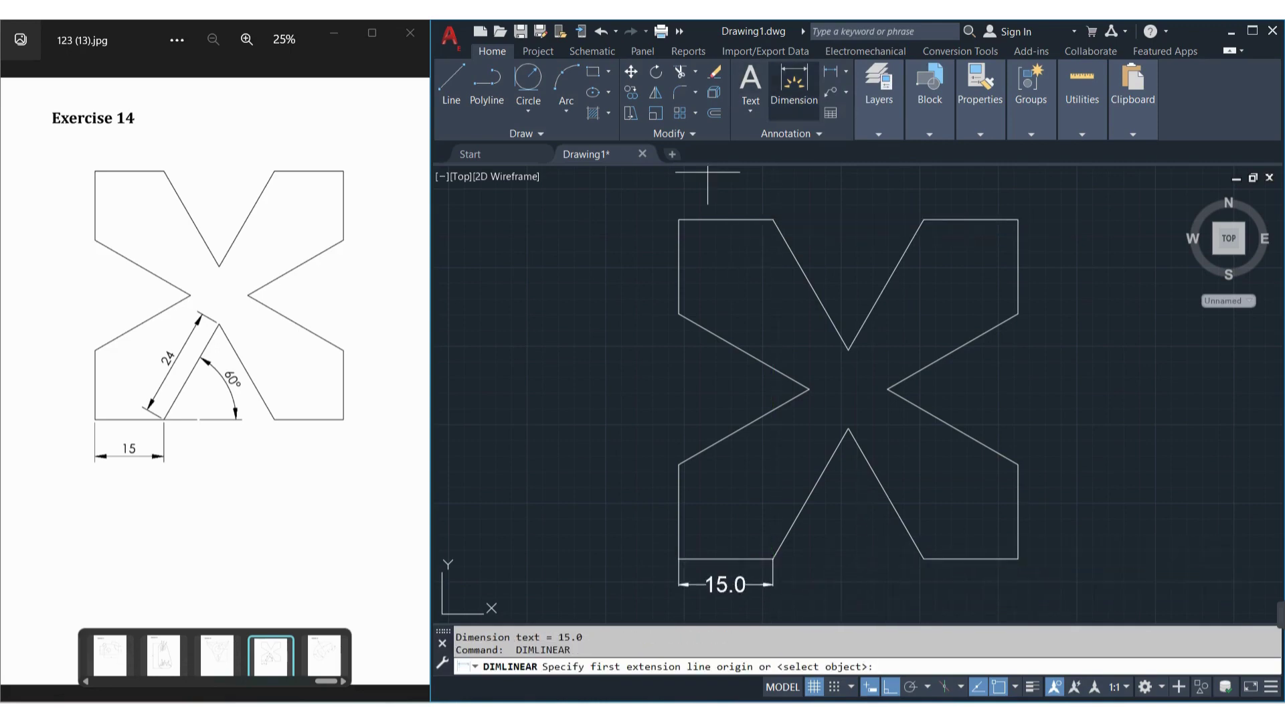
Step: Add a 24.0 aligned dimension along the slanted edge of the notch
left_click(846, 71)
left_click(864, 130)
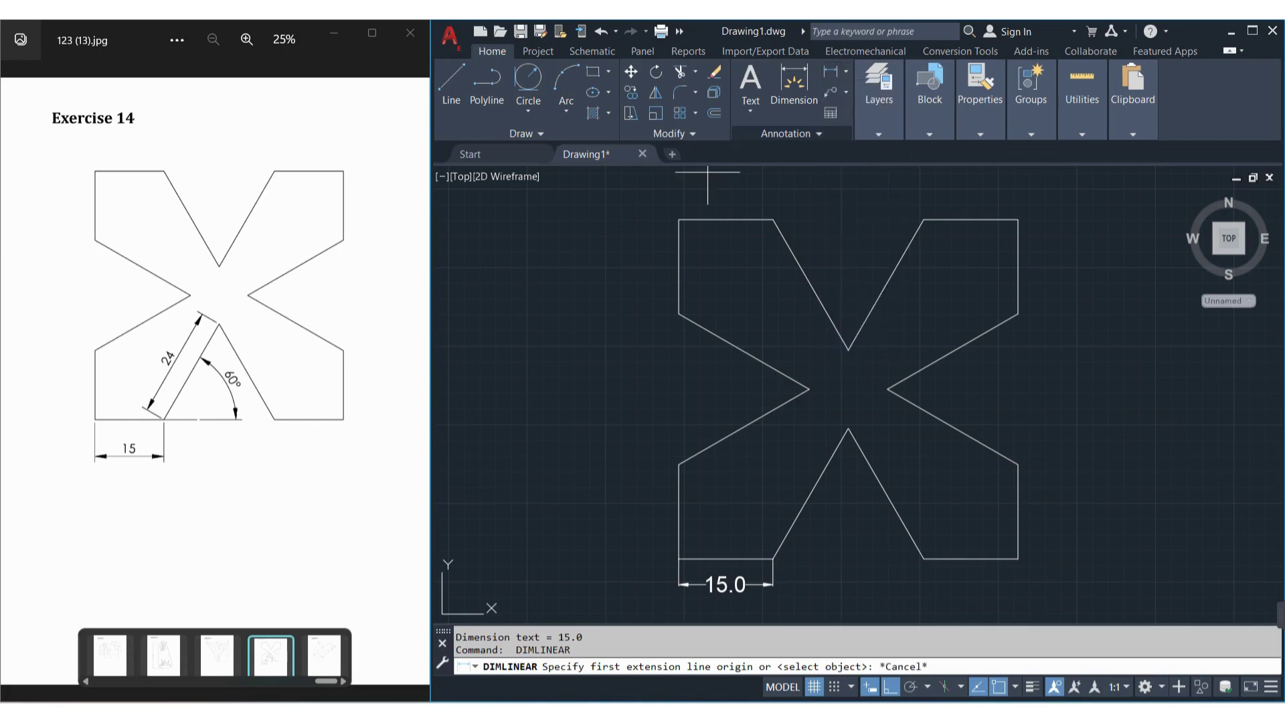
left_click(679, 314)
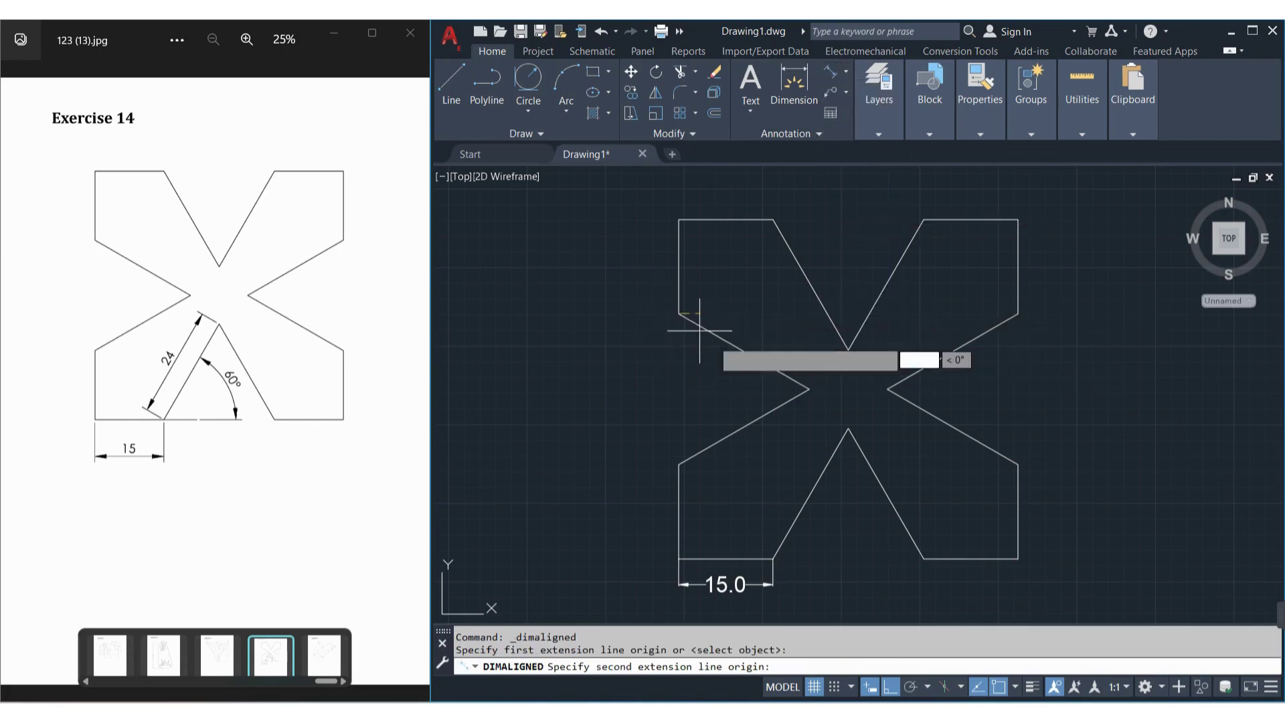
left_click(810, 389)
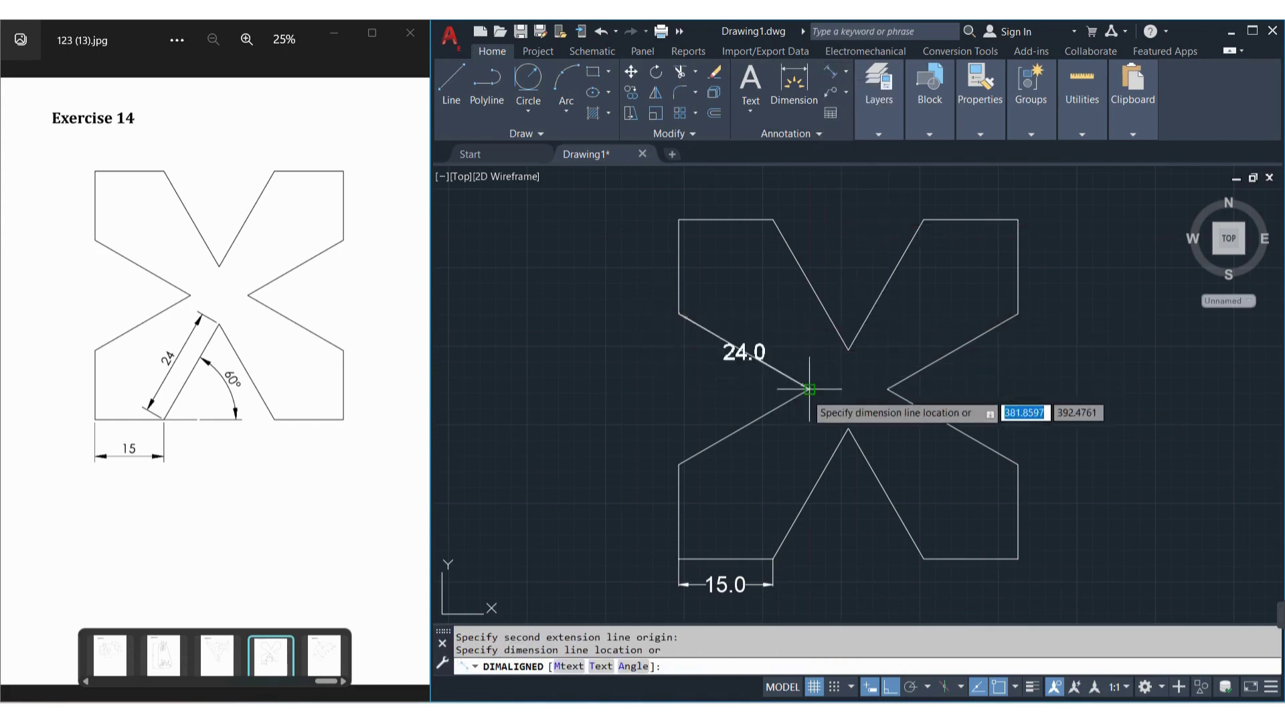
left_click(760, 390)
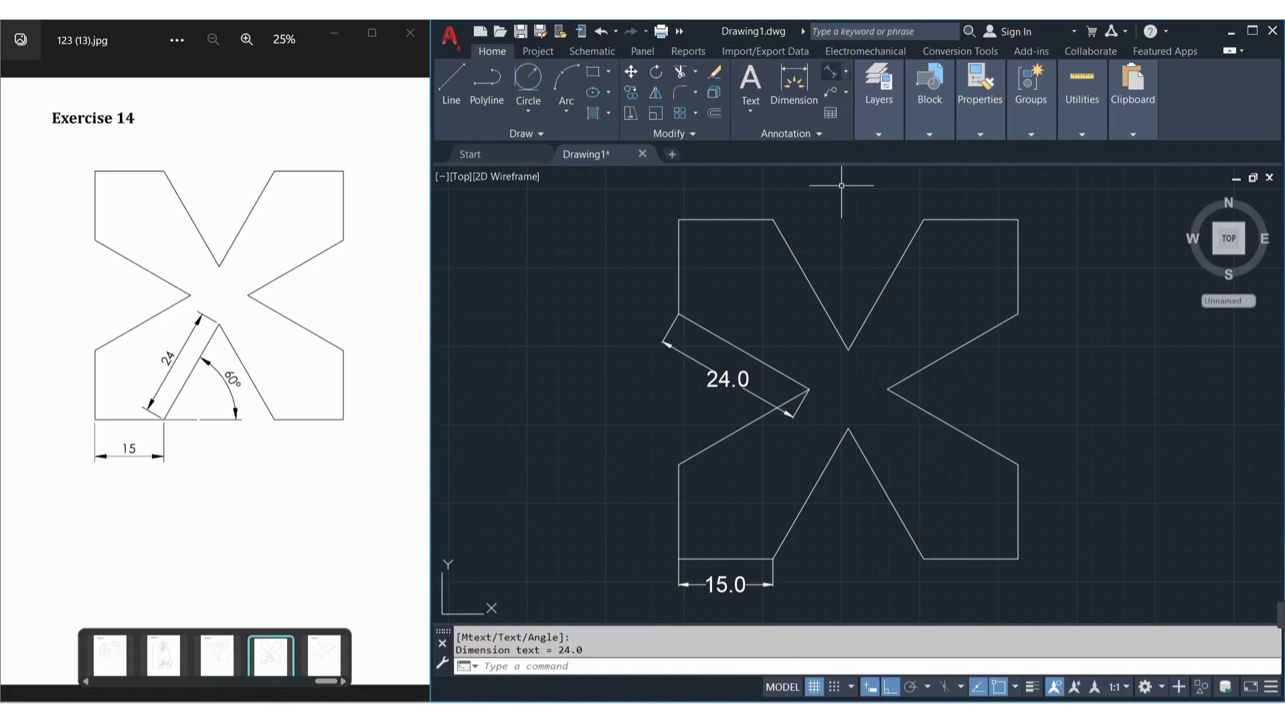
Step: Add a 60° angular dimension between the slanted and bottom edges of the lower notch
left_click(846, 71)
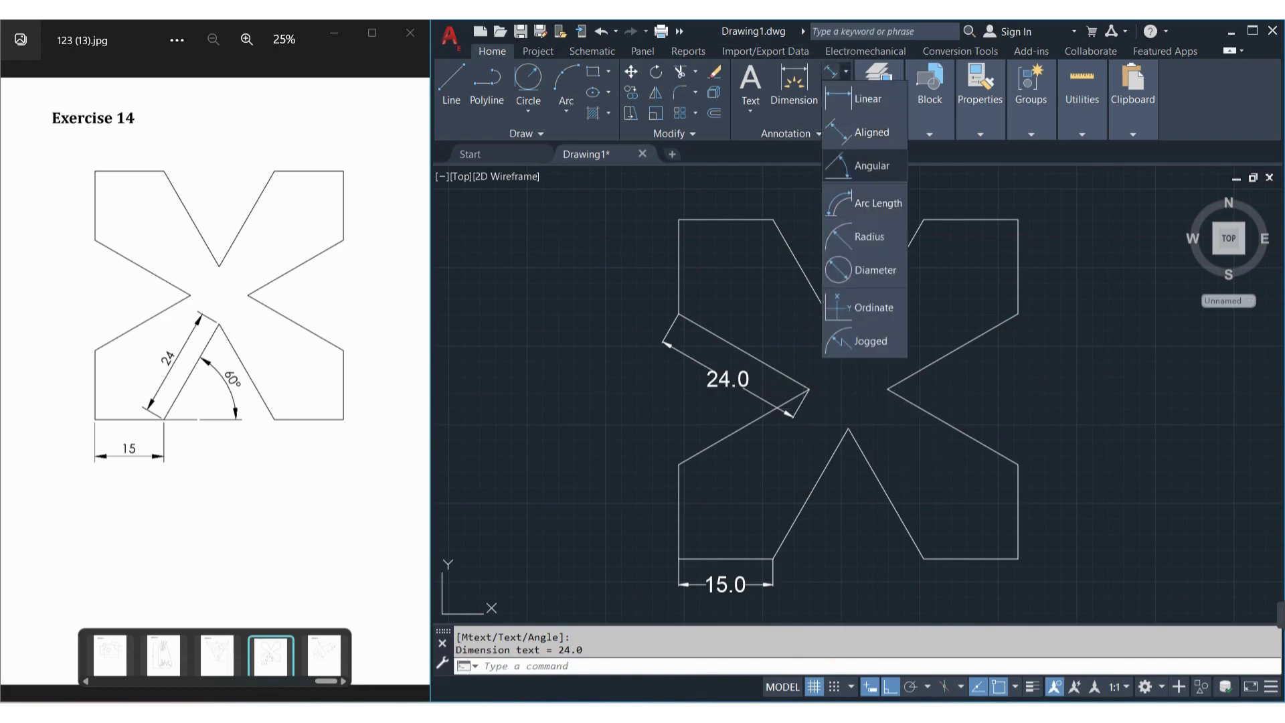
left_click(864, 165)
left_click(804, 503)
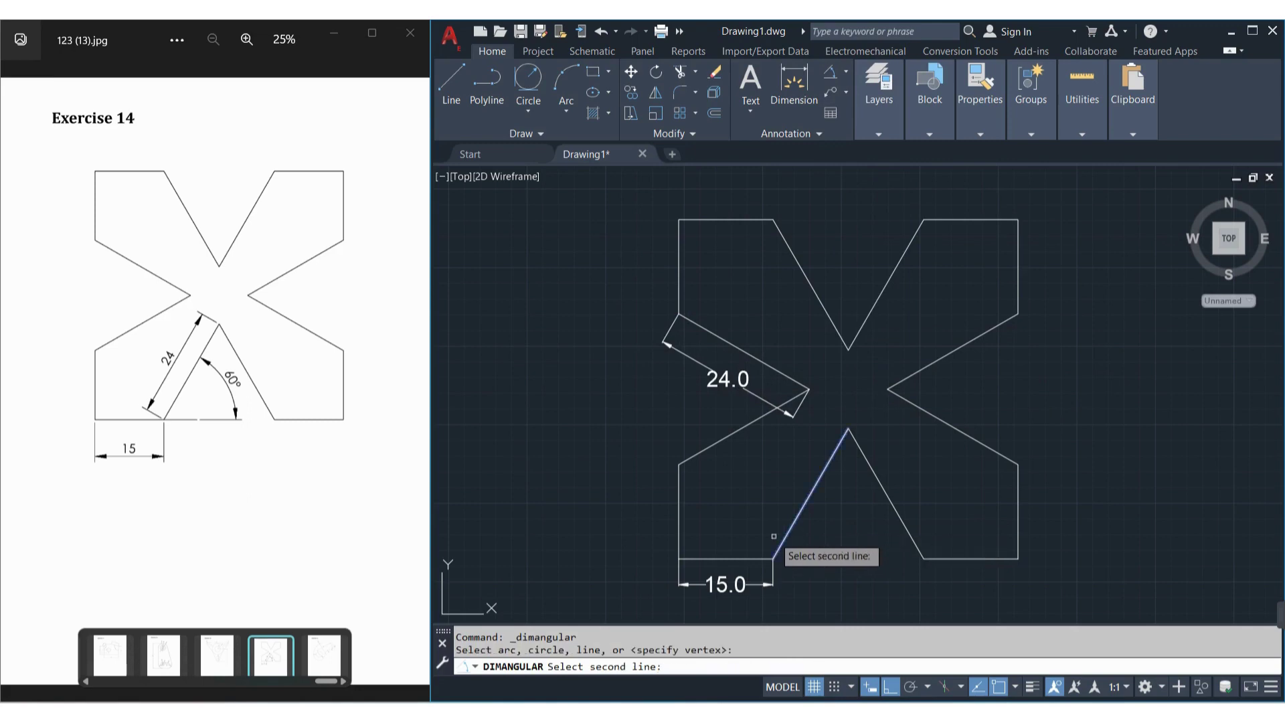
left_click(753, 557)
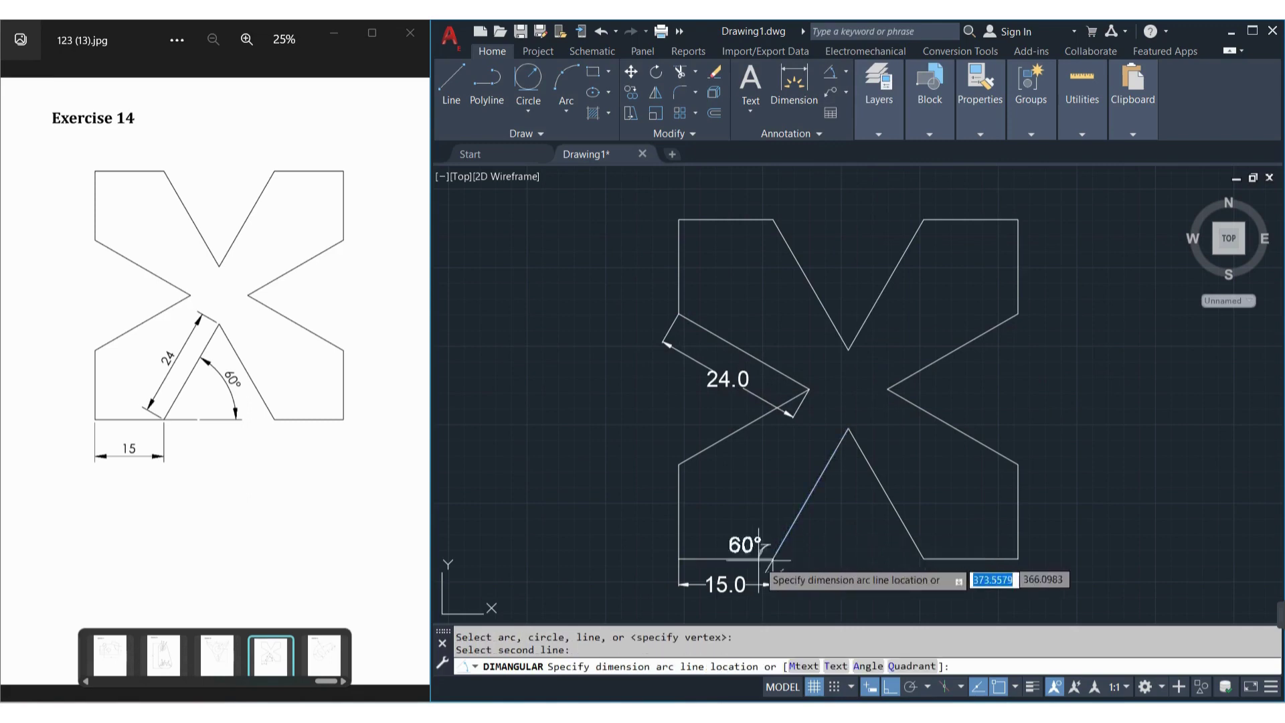
left_click(832, 550)
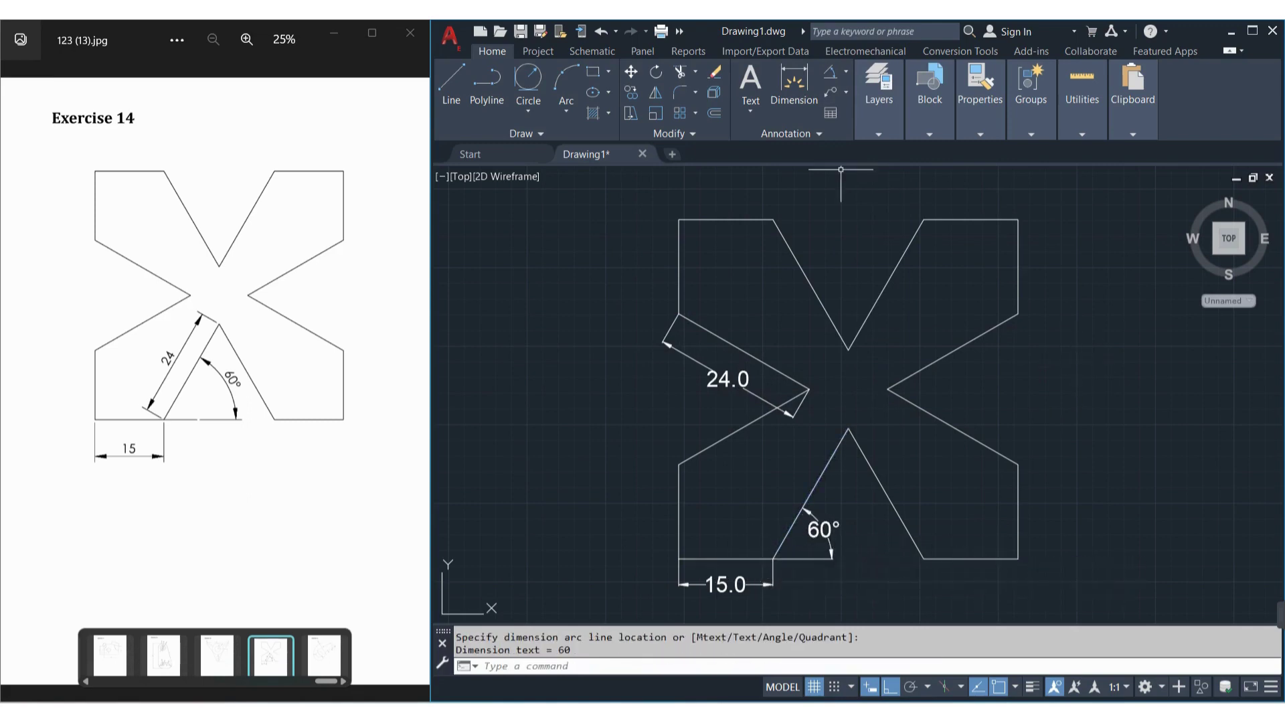
Step: Hatch the inside of the X shape with a gallery pattern at scale 3
left_click(593, 112)
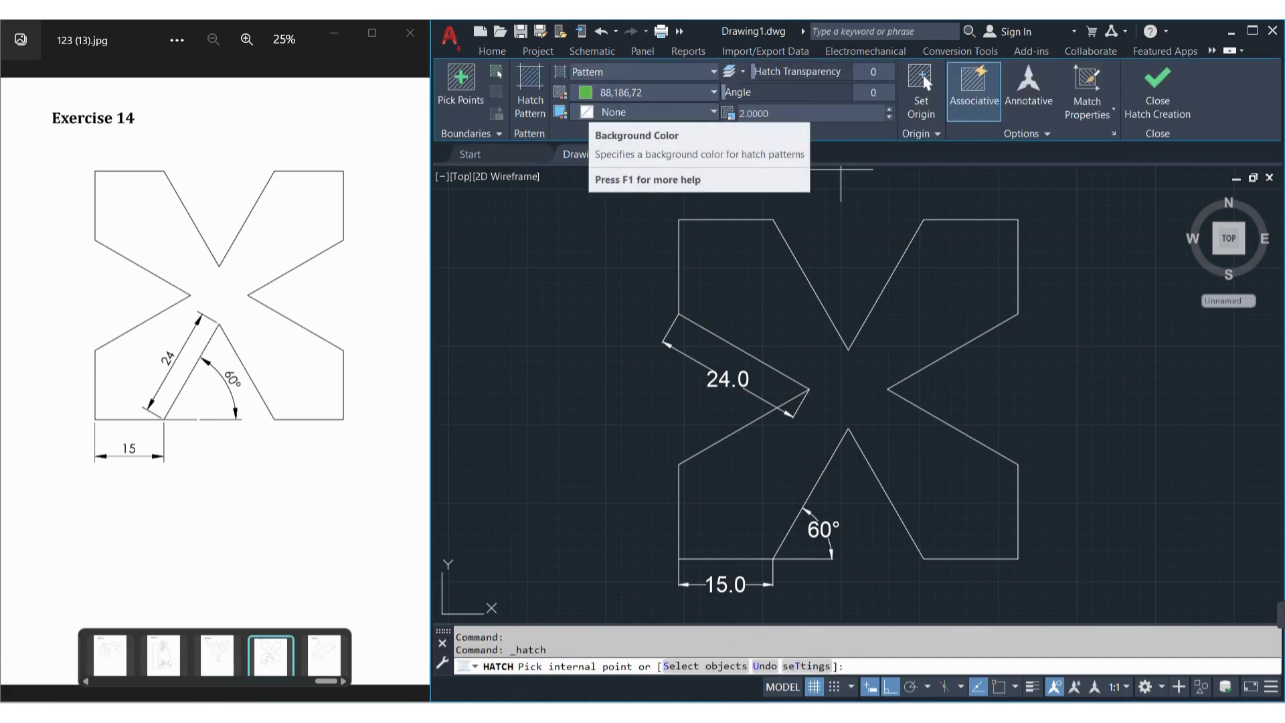
left_click(530, 90)
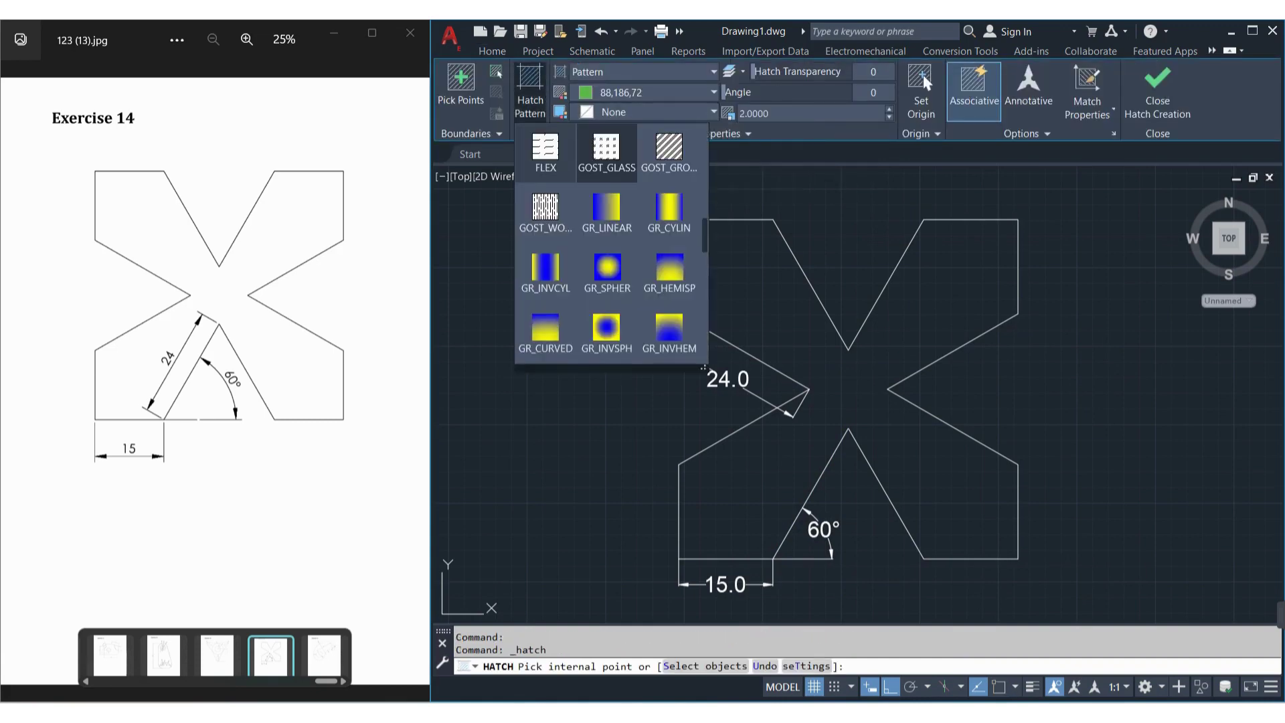
scroll(606, 267, "up", 1)
scroll(607, 268, "up", 1)
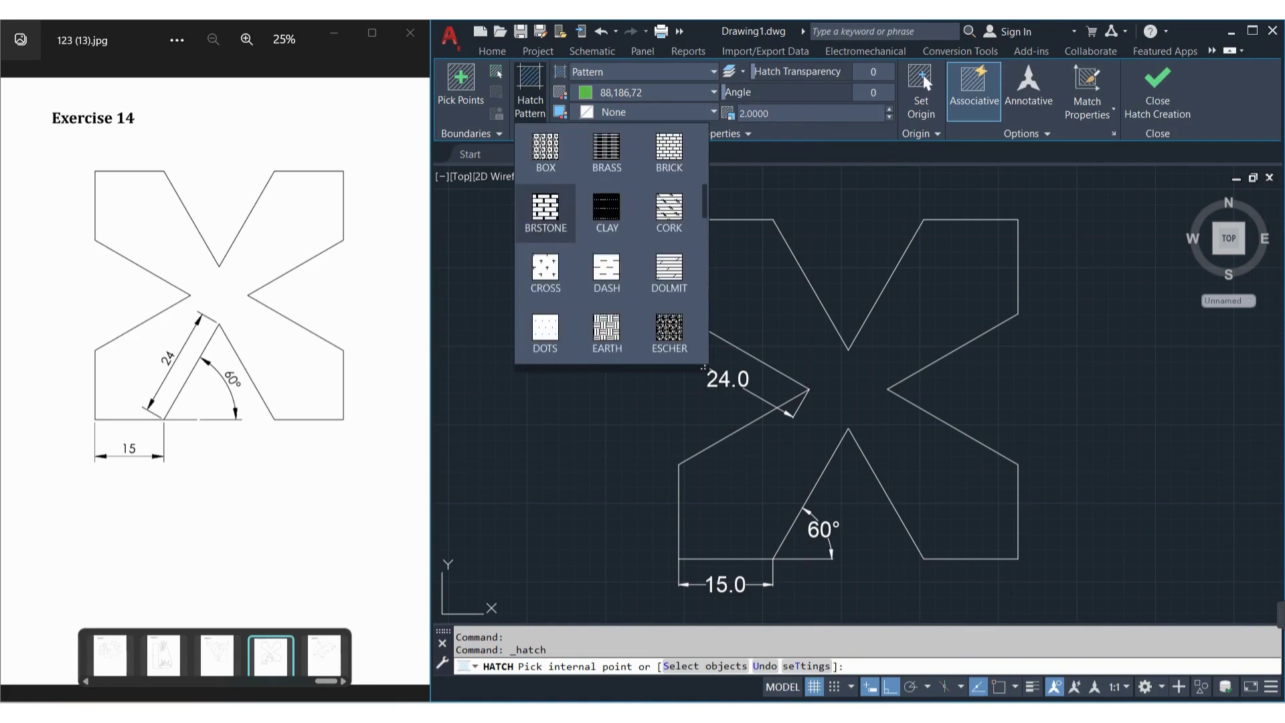
left_click(546, 150)
left_click(764, 263)
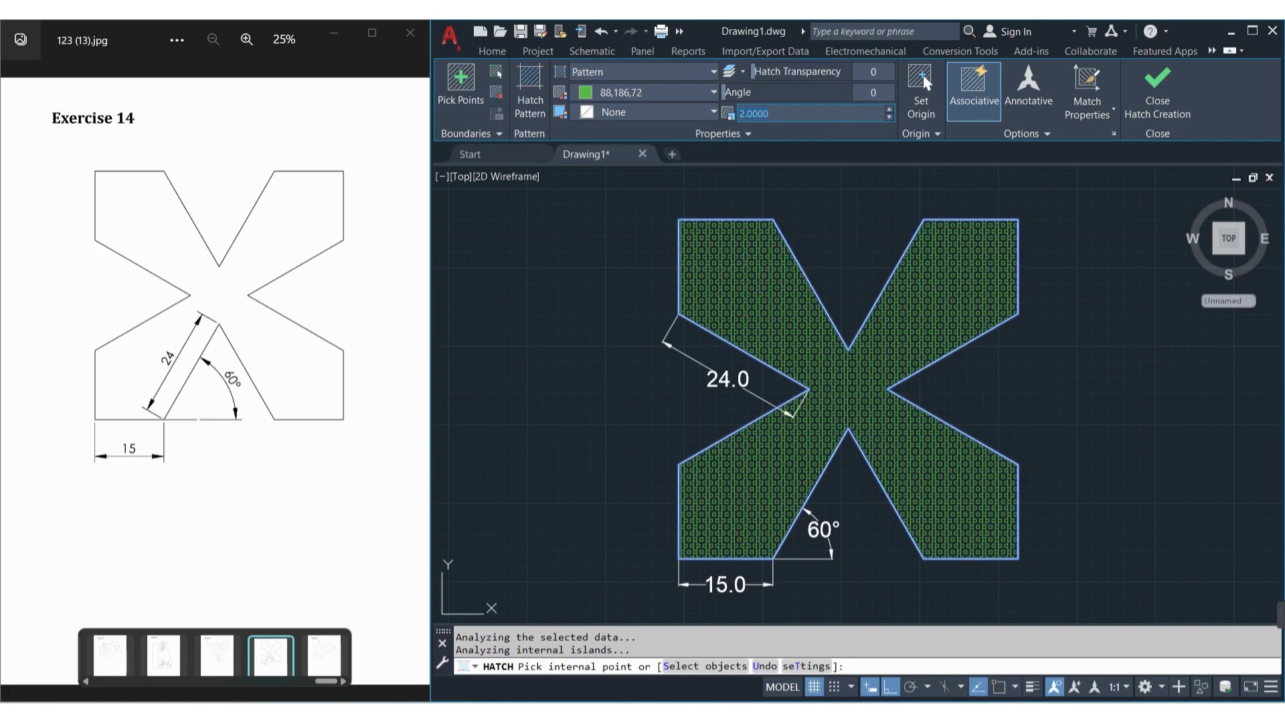
type("3")
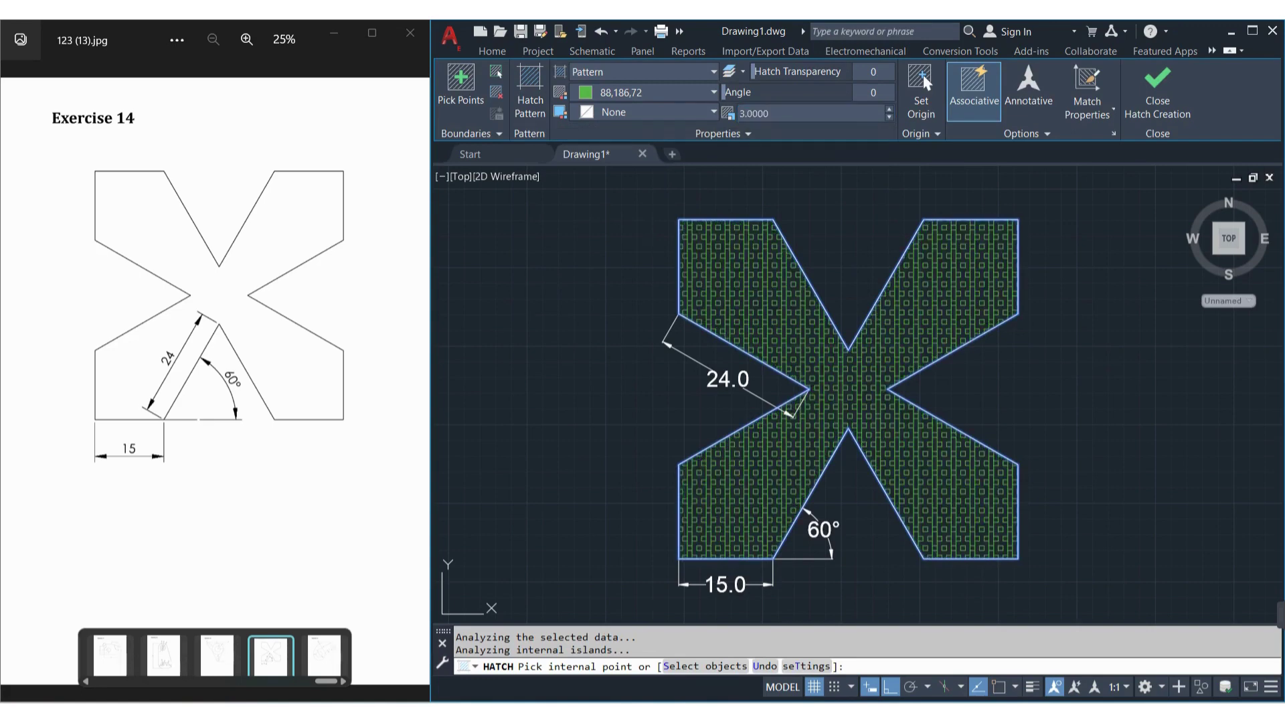
key("Escape")
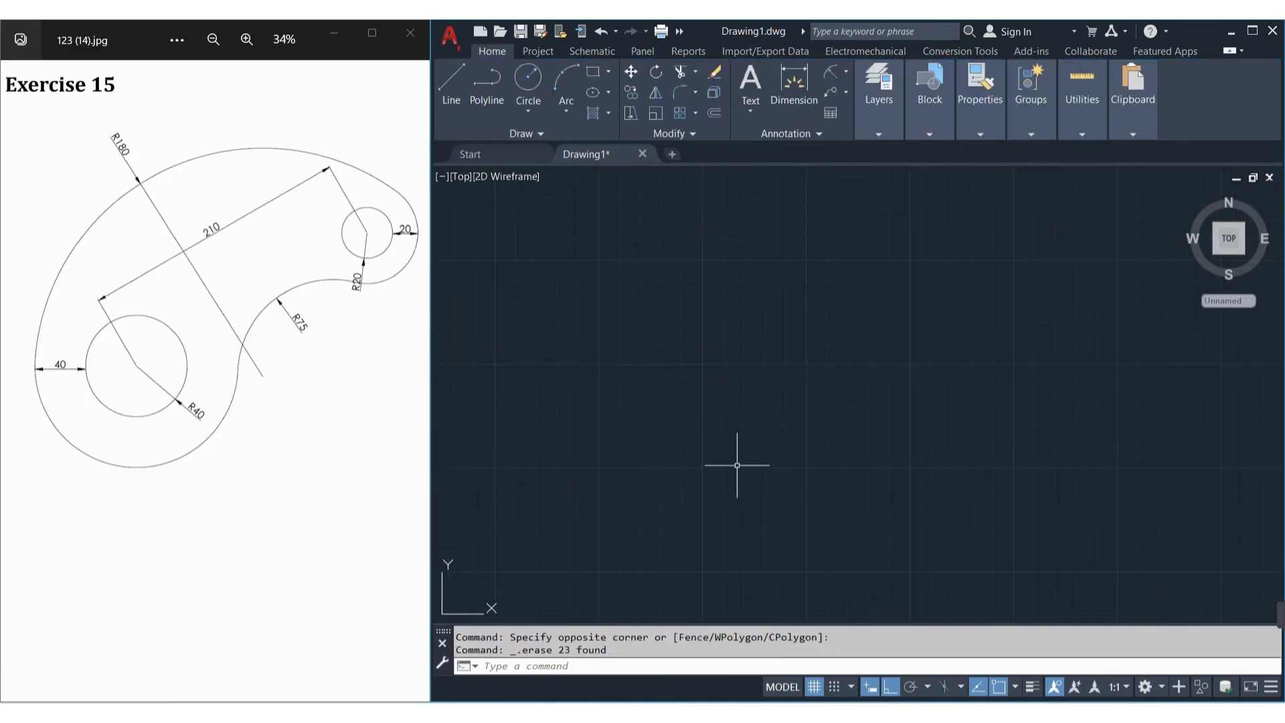
Step: Draw two concentric circles of radius 40 and 80 on one centre point
type("c")
key("Return")
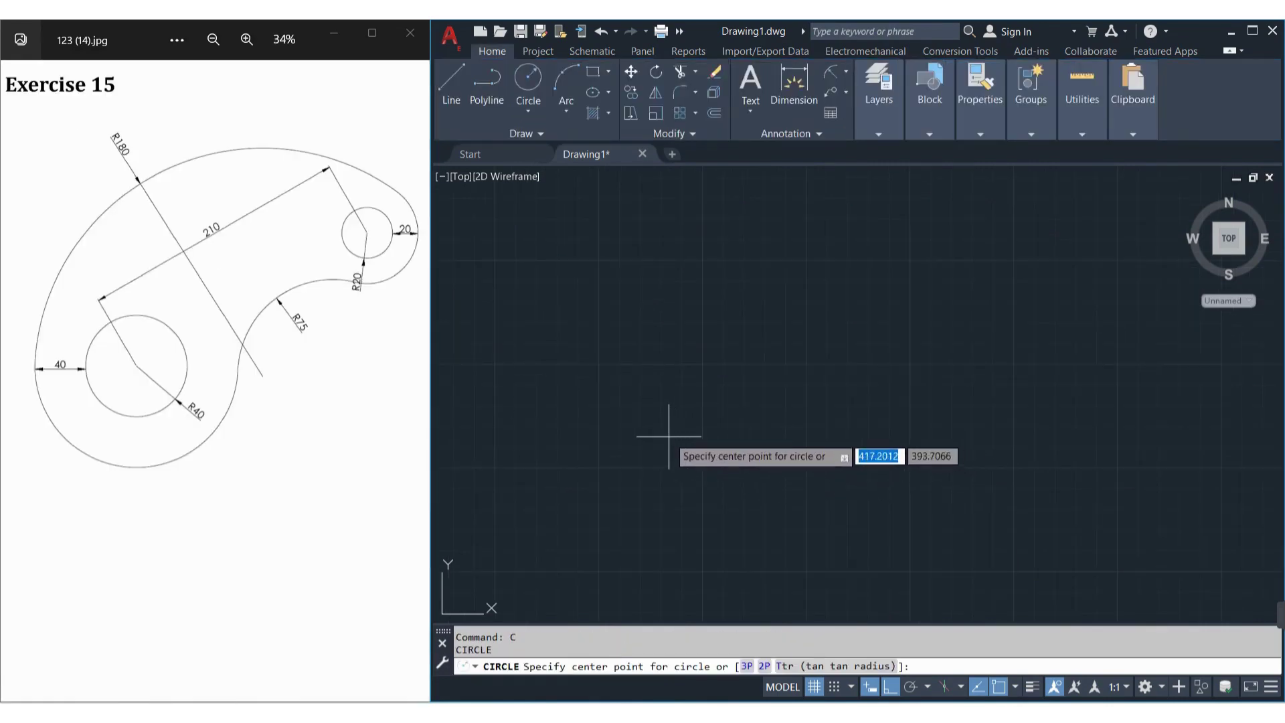
left_click(669, 436)
type("40")
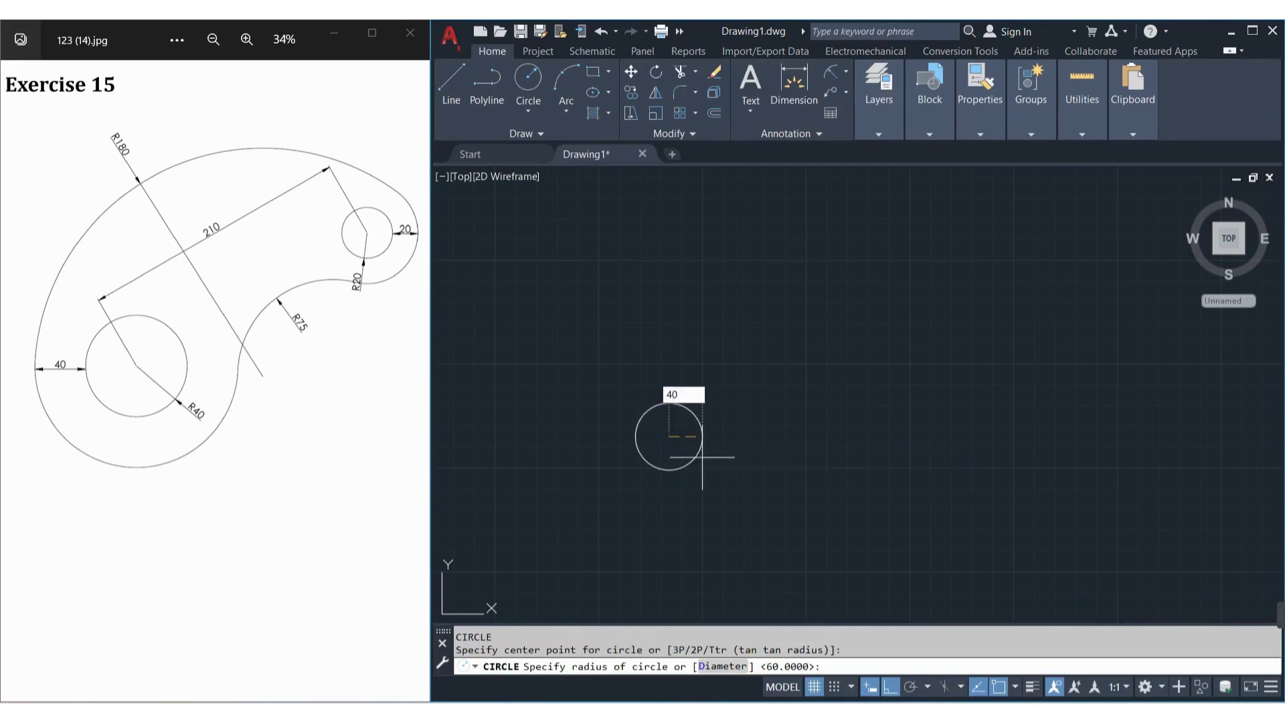
key("Return")
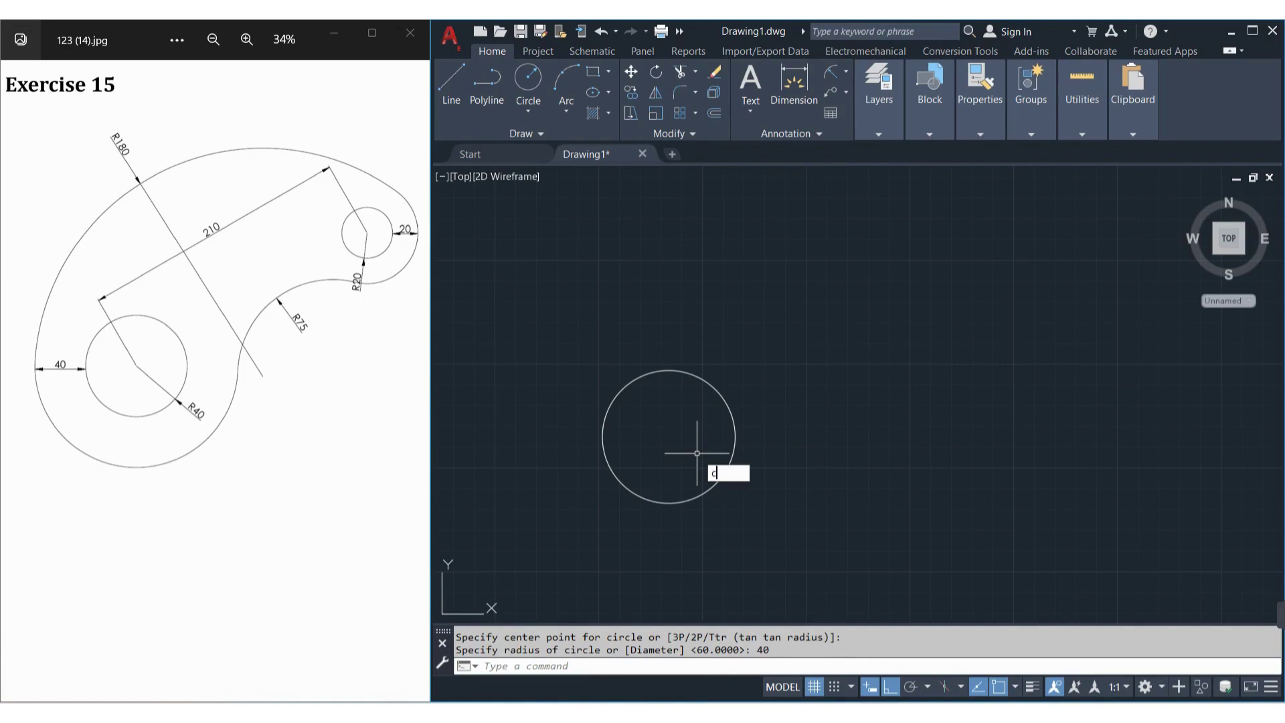
key("Return")
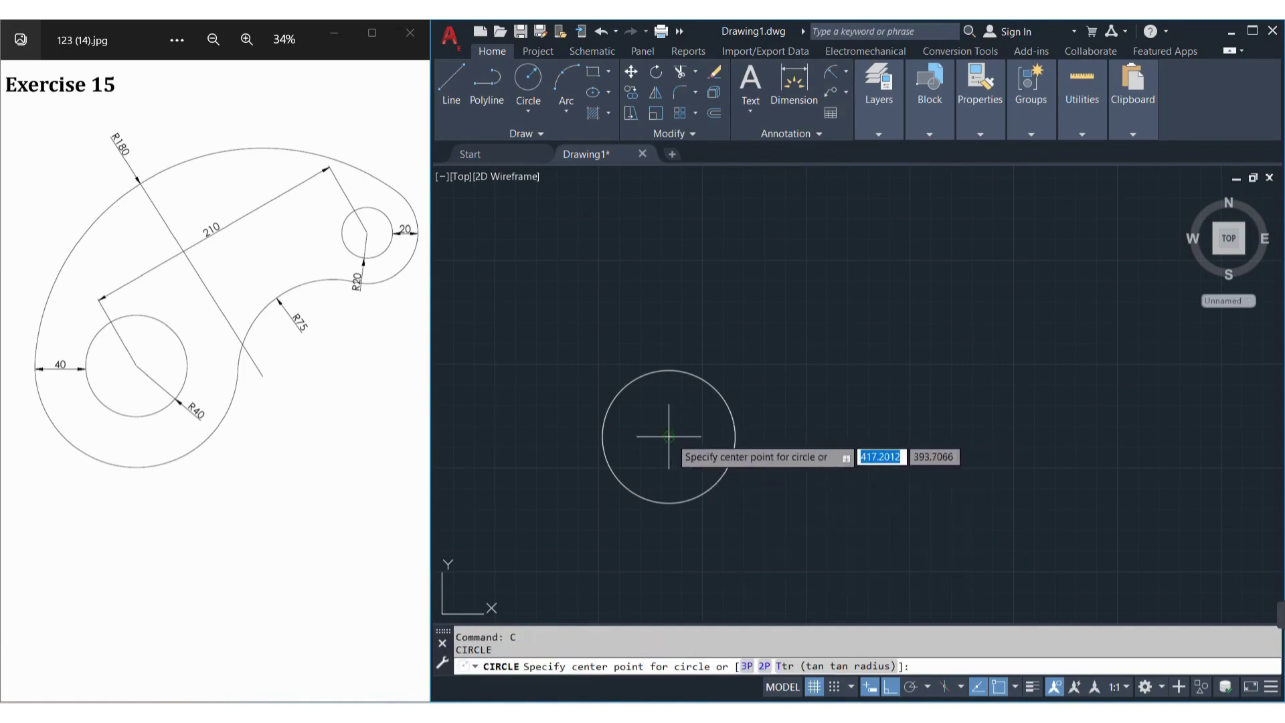
left_click(669, 436)
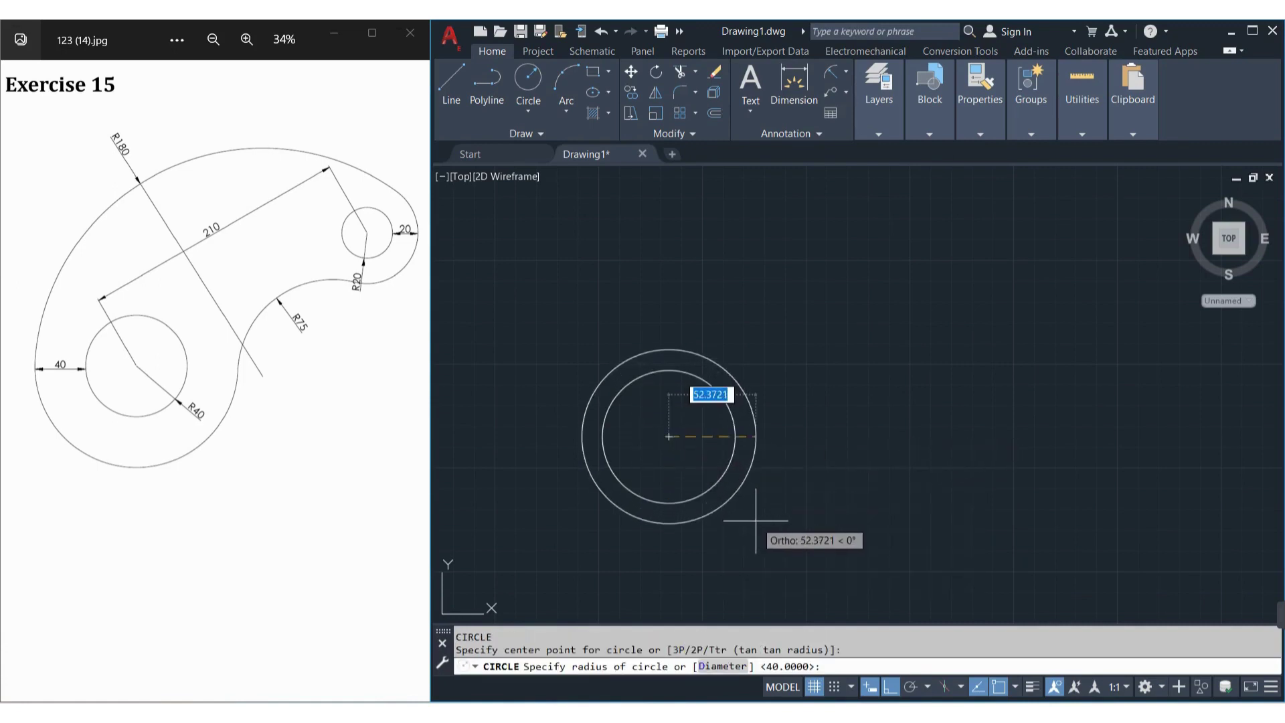
type("80")
key("Return")
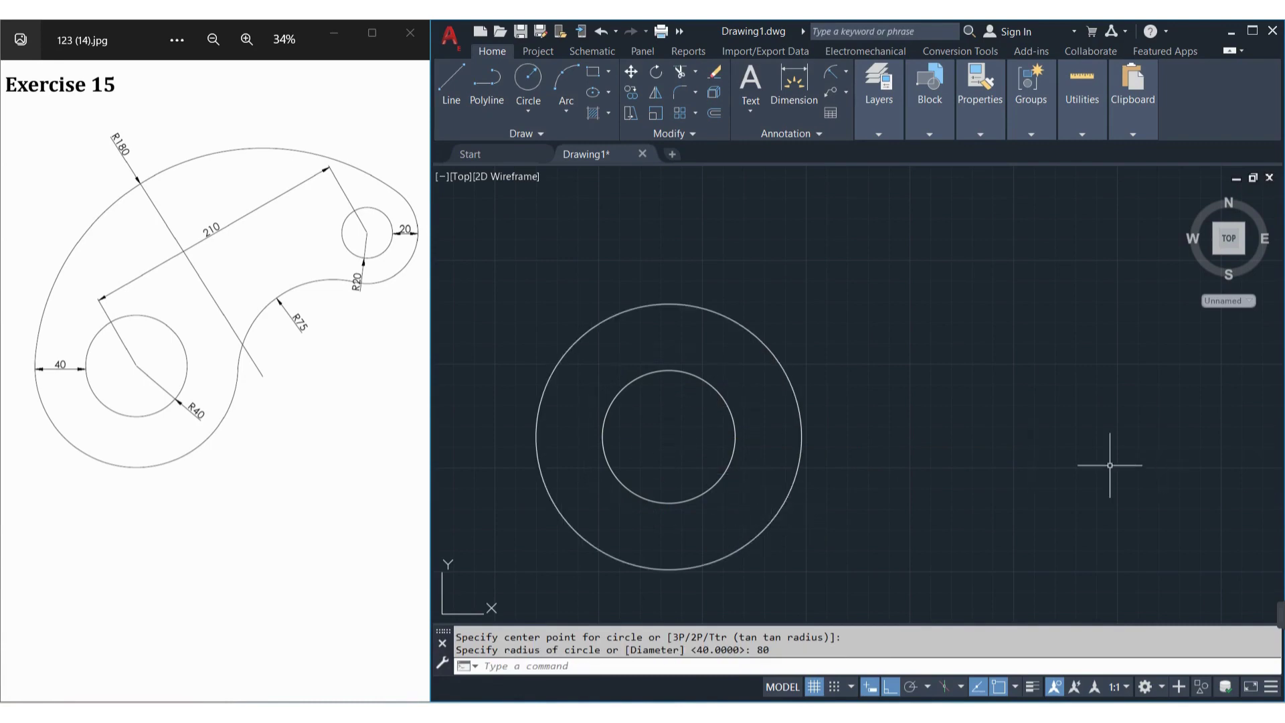
Step: Draw a 210-unit horizontal line from the circles' centre
type("l")
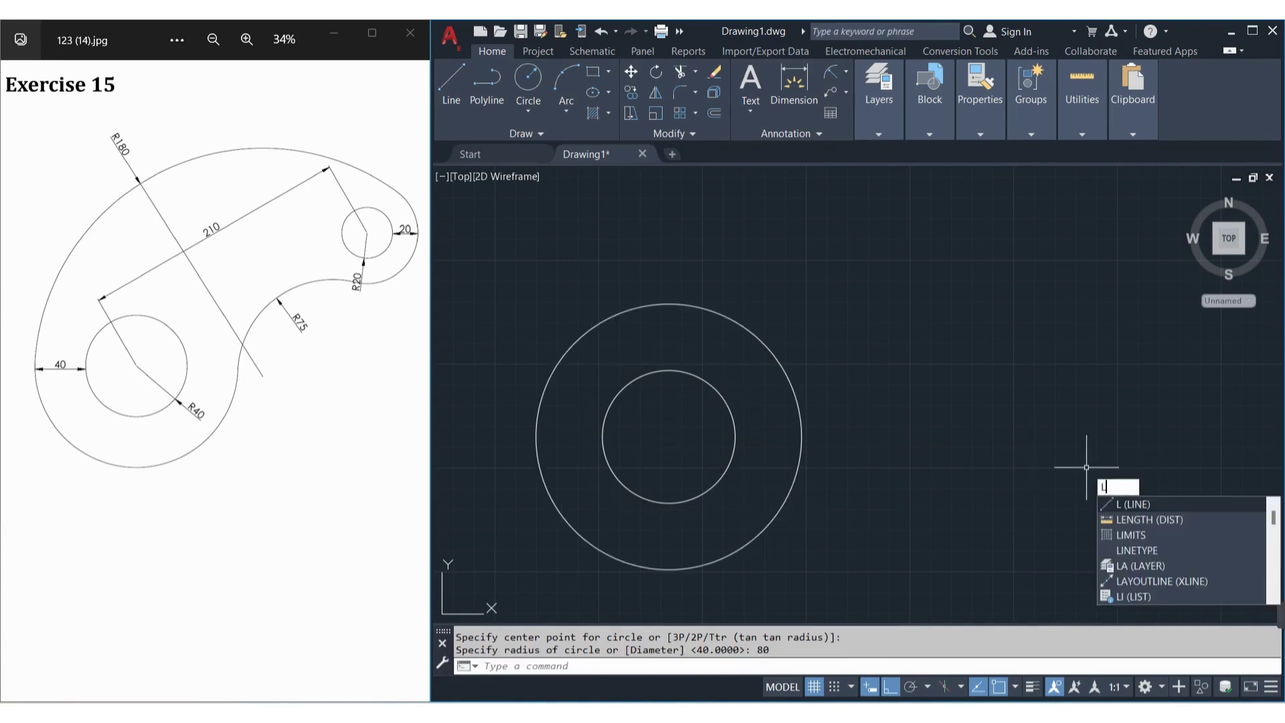
key("Return")
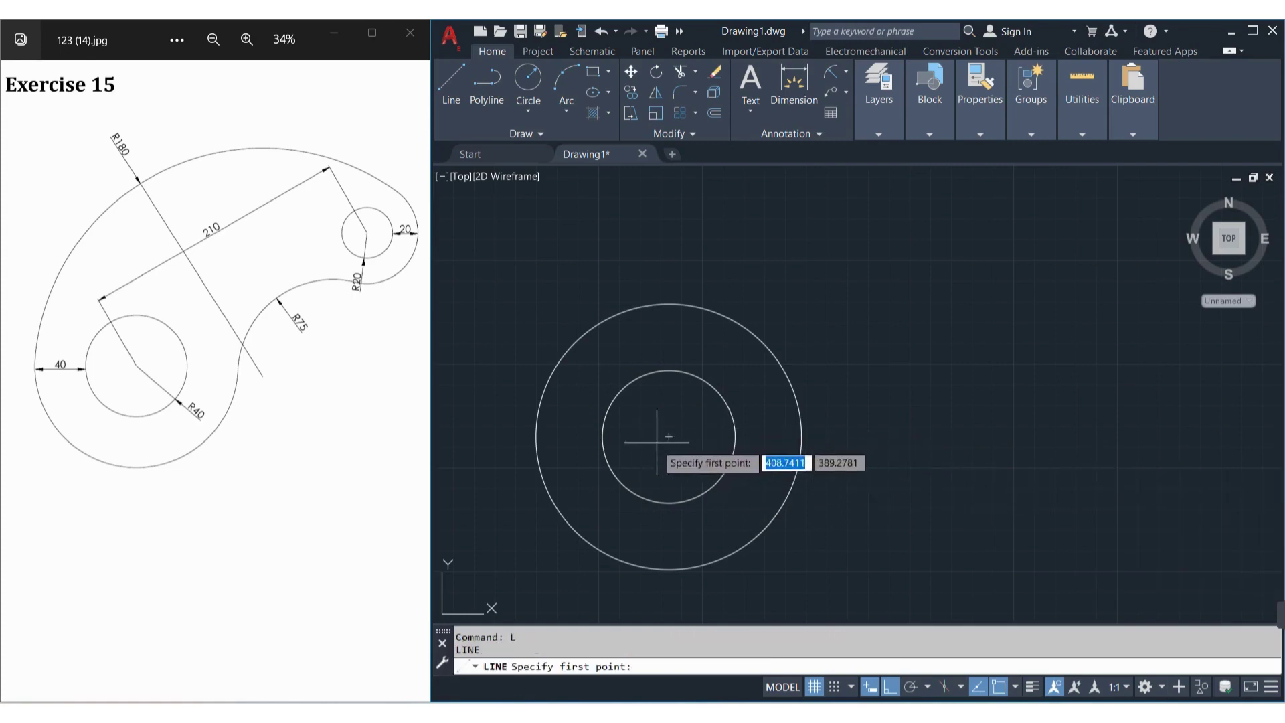
left_click(668, 437)
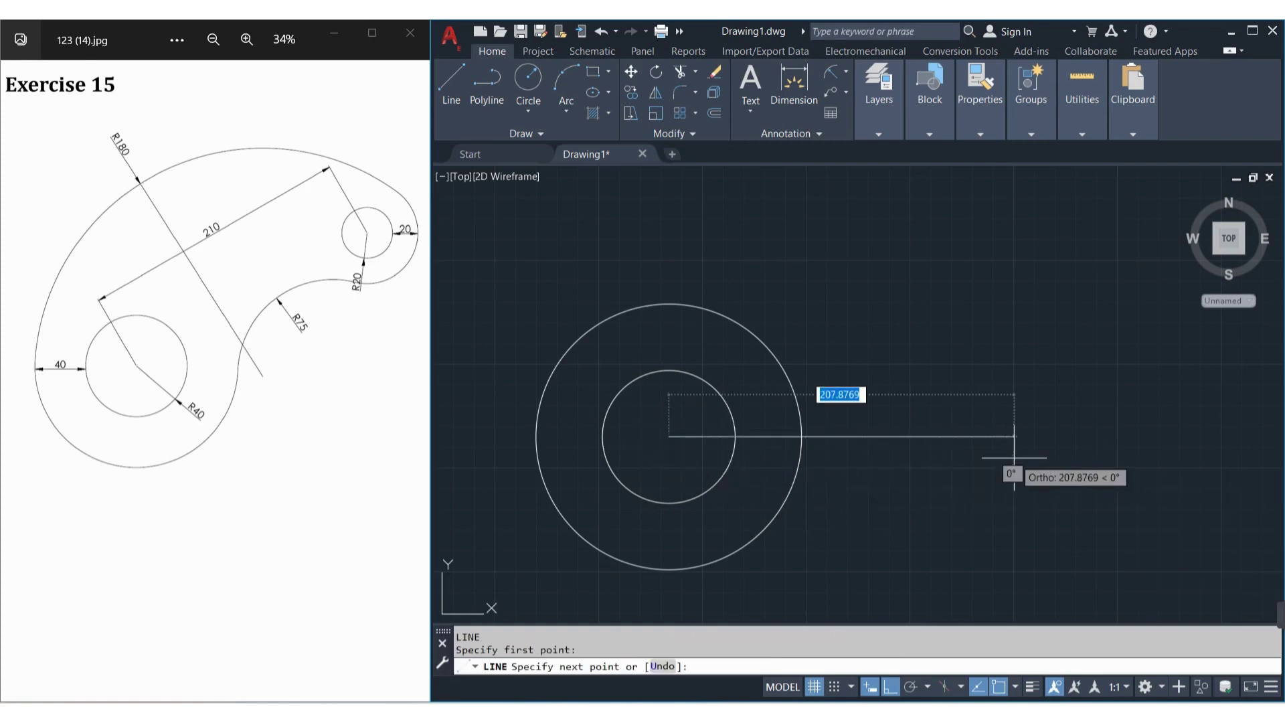
type("210")
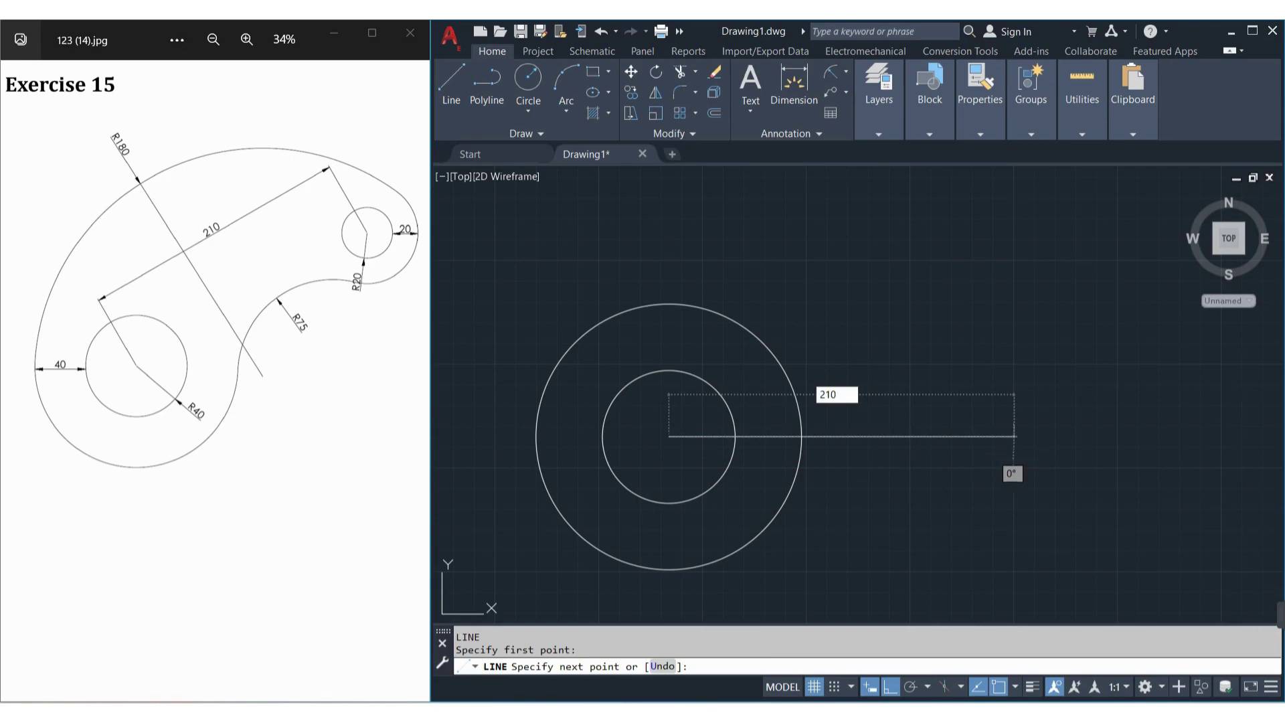
key("Return")
key("Return")
type("c")
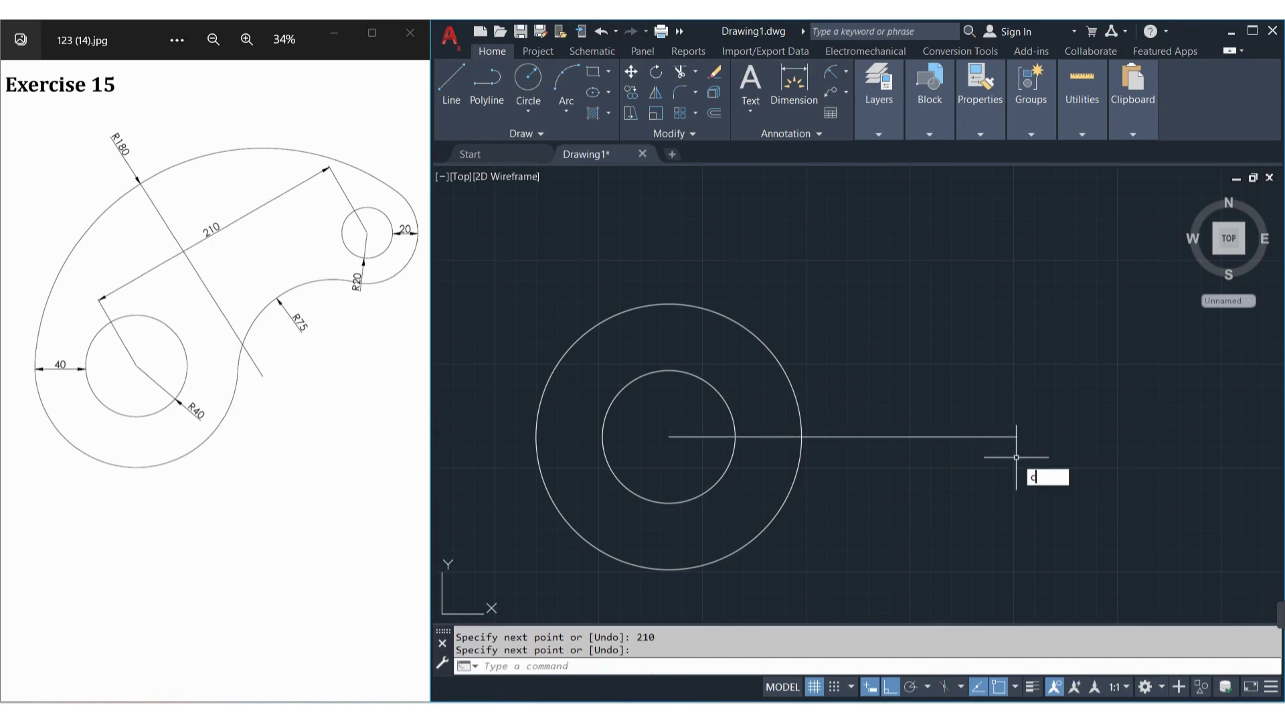
key("Return")
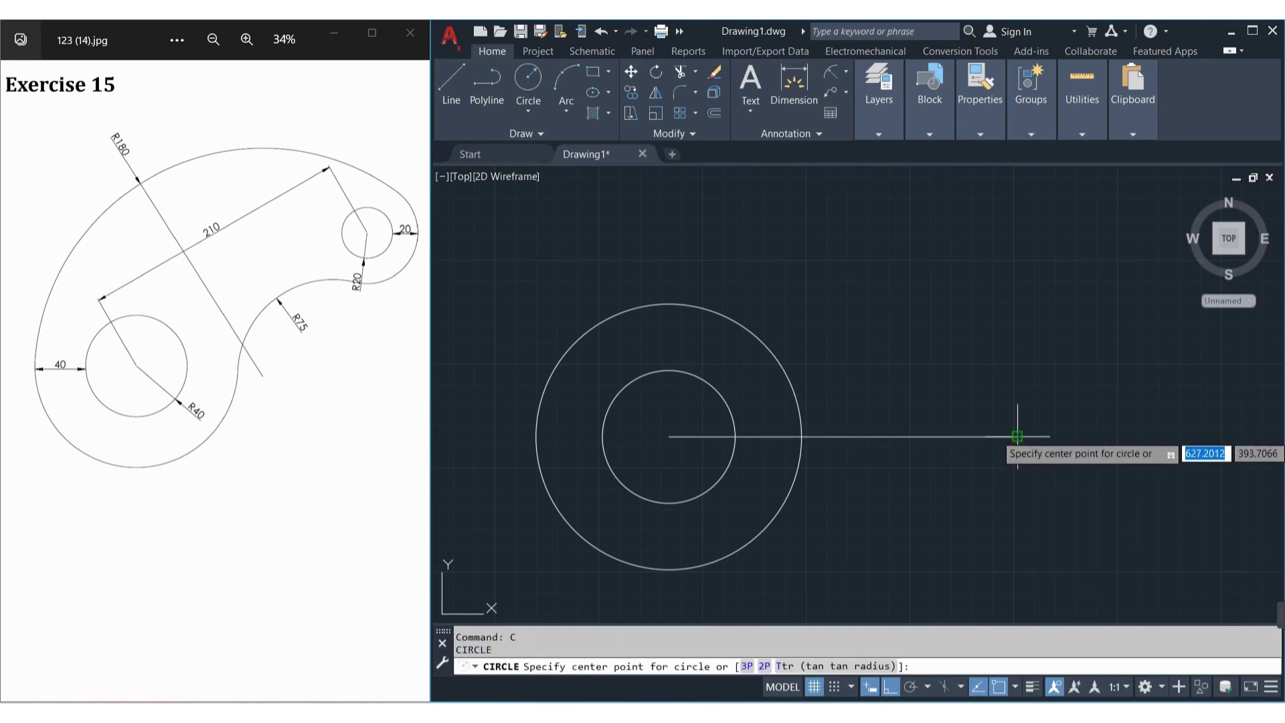
Step: Draw concentric R20 and R40 circles at the line's right end
left_click(1018, 437)
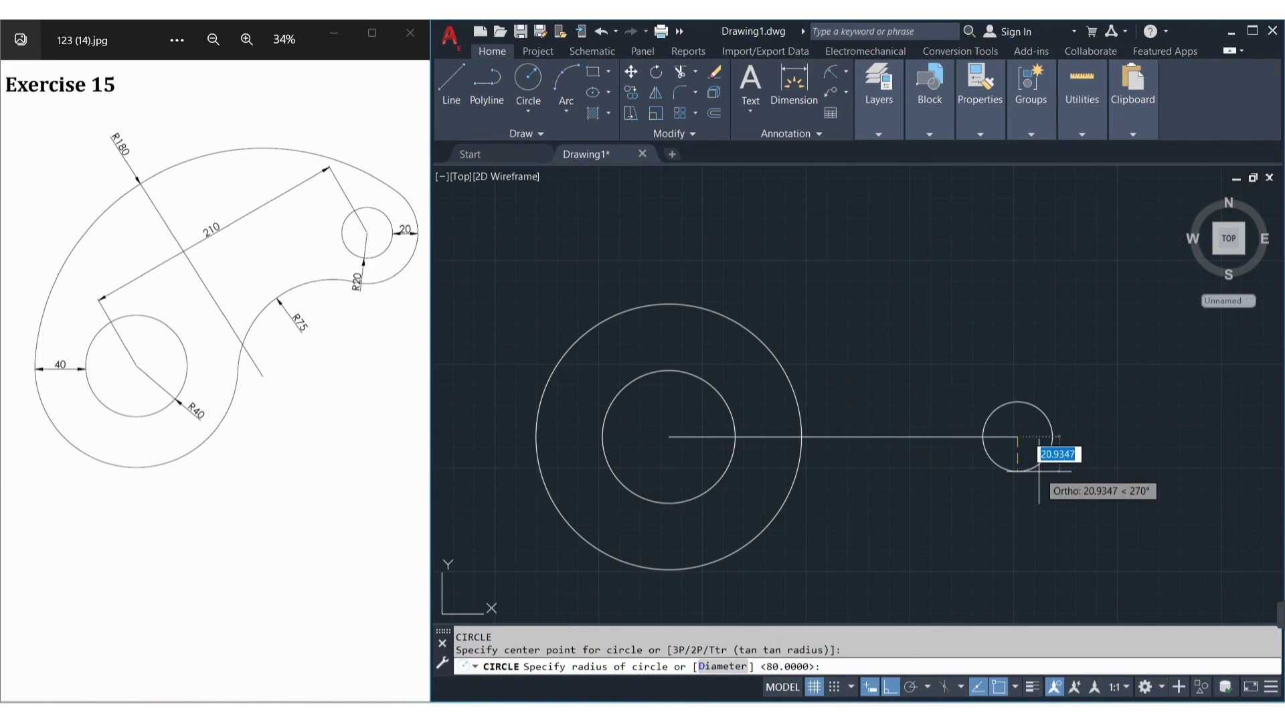
type("20")
key("Return")
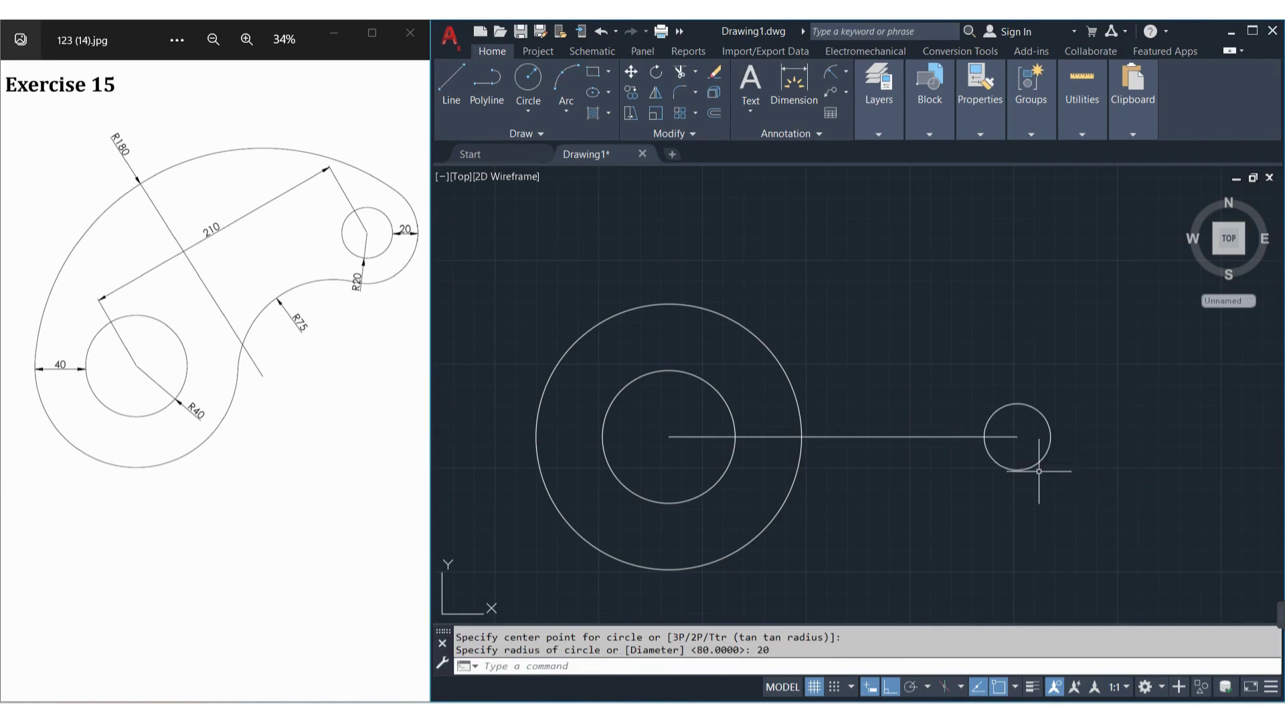
type("c")
key("Return")
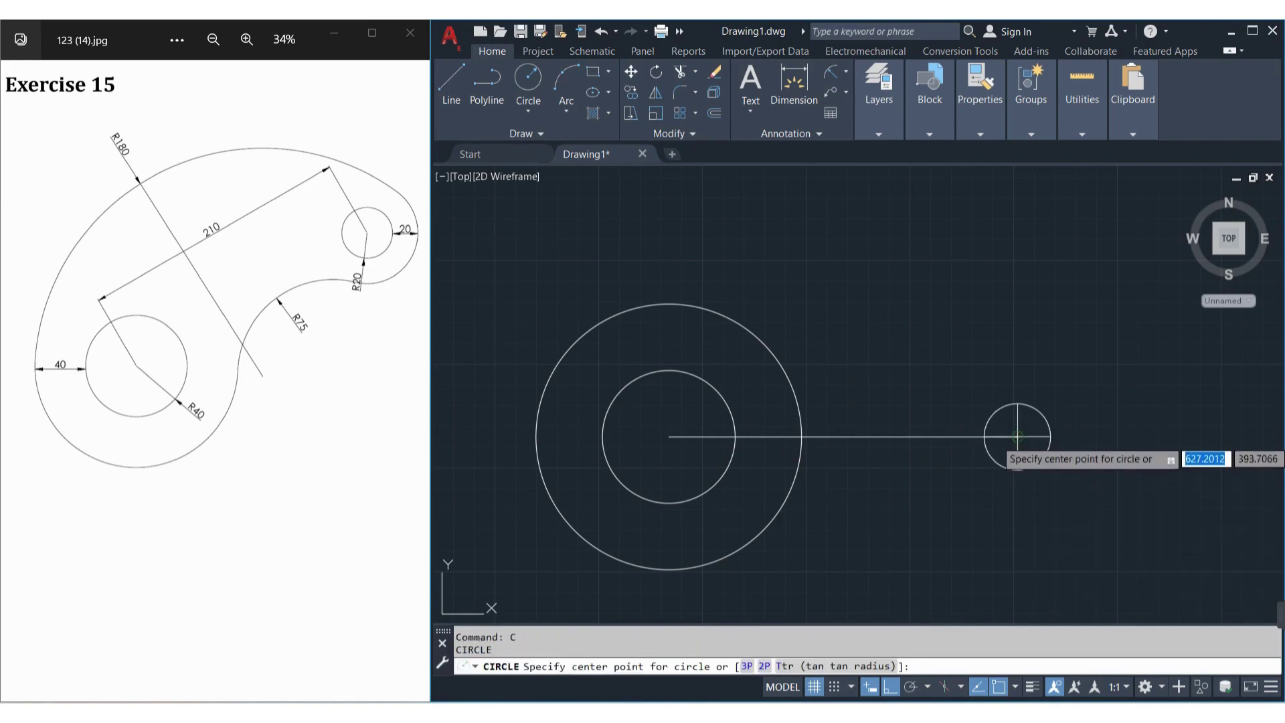
left_click(1017, 437)
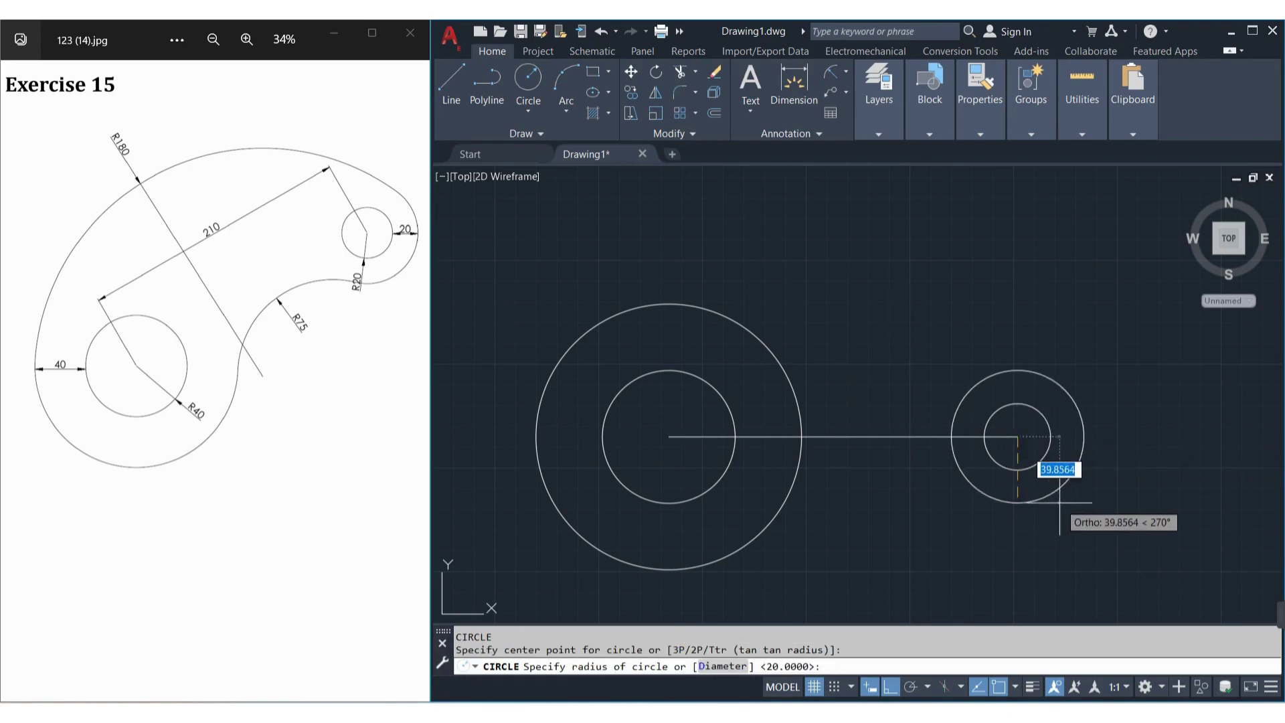
type("40")
key("Return")
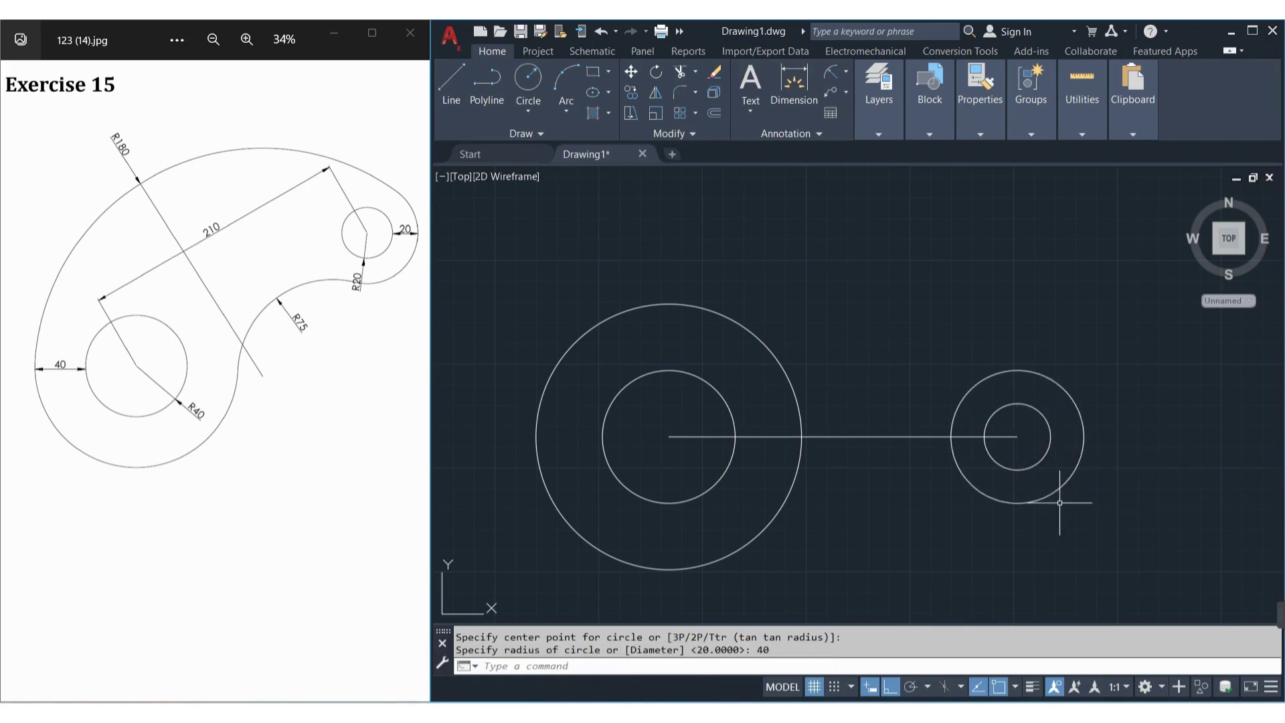
Step: Draw a radius 180 Tan, Tan, Radius circle touching the large left and right outer circles
left_click(528, 111)
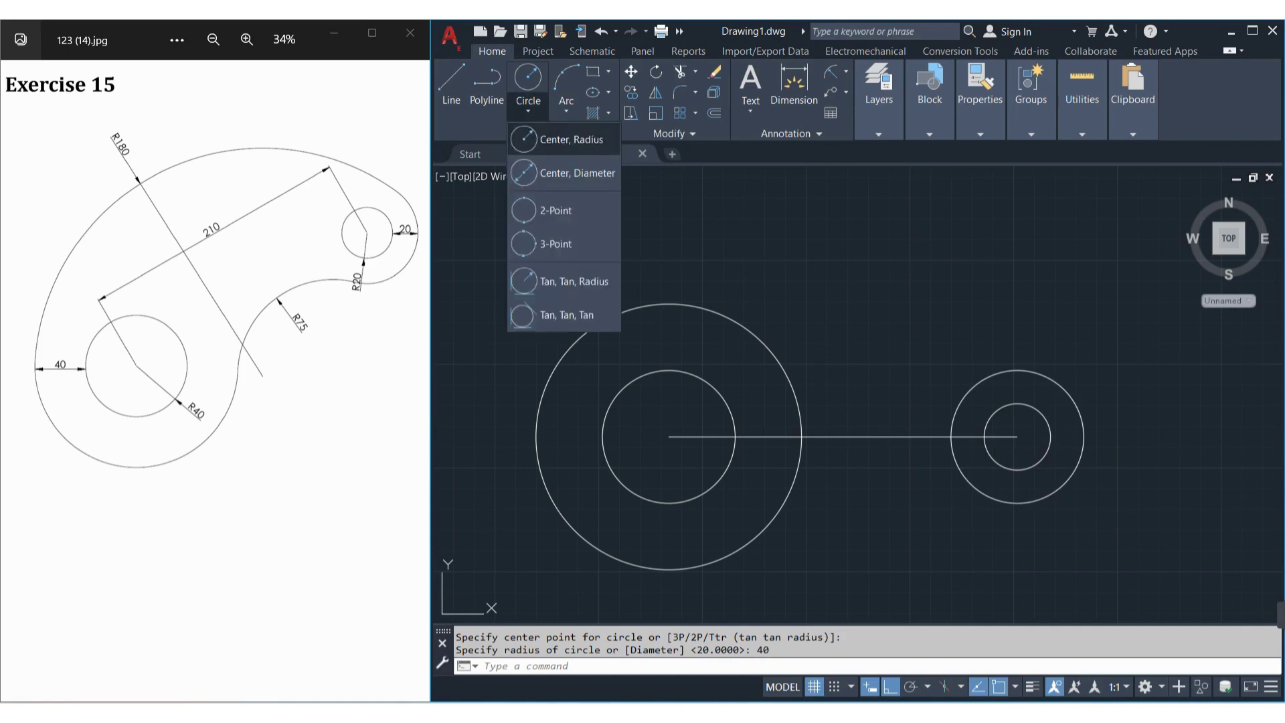
left_click(562, 281)
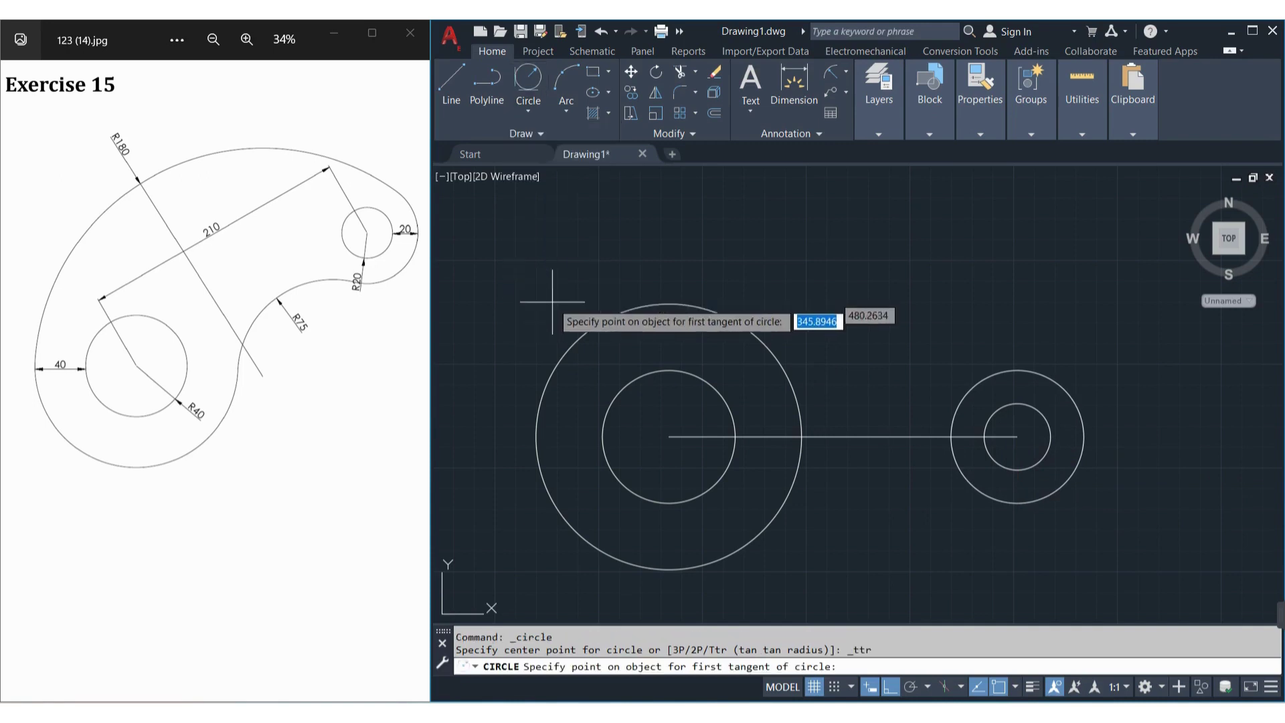
left_click(573, 345)
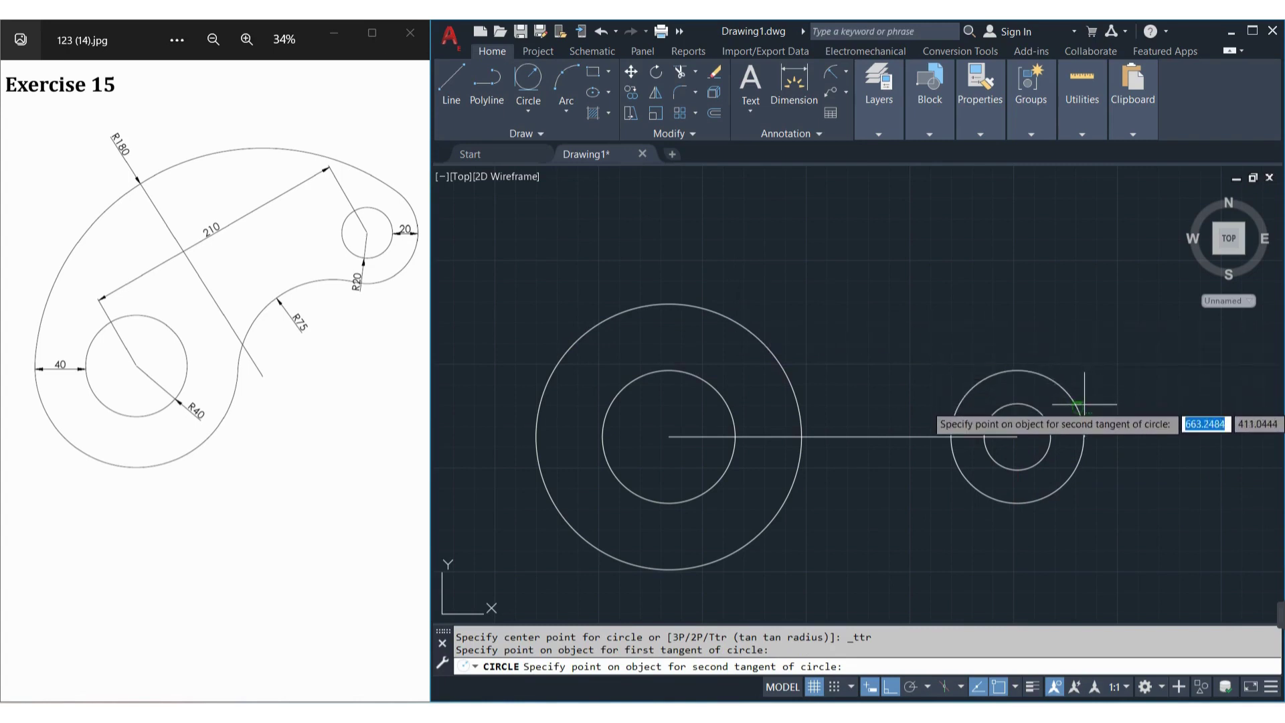
left_click(1084, 399)
type("180")
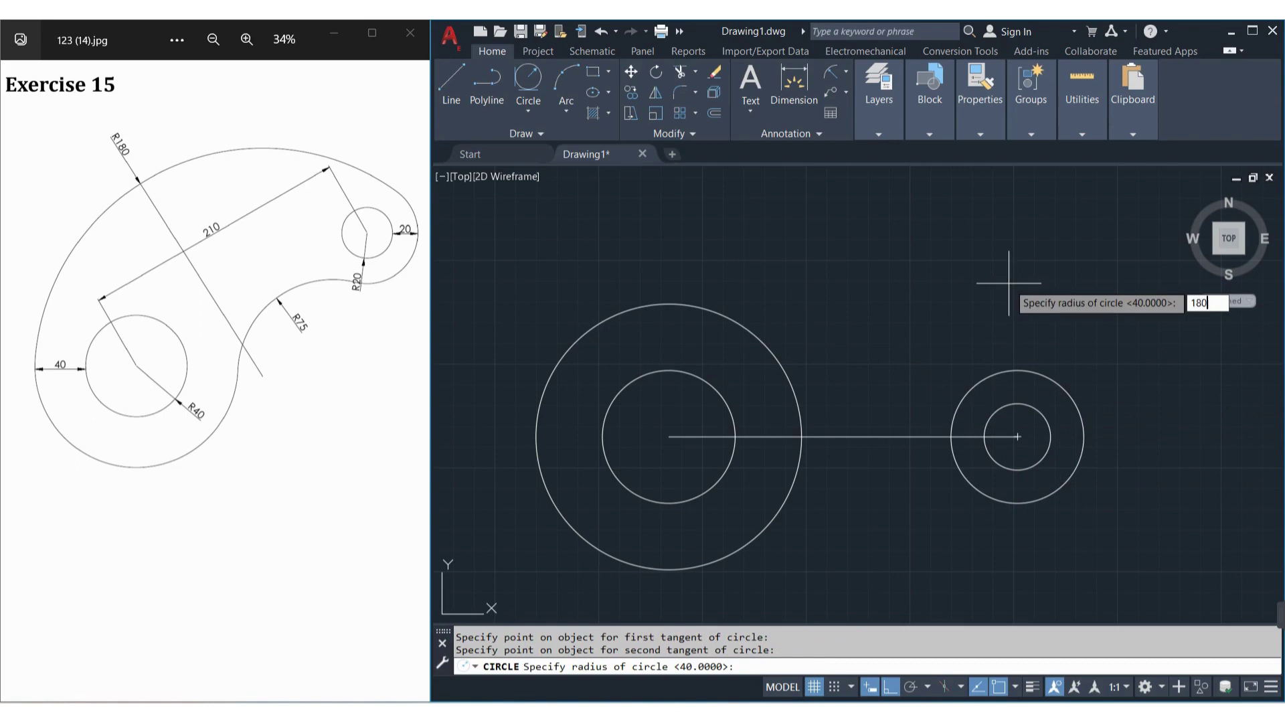
key("Return")
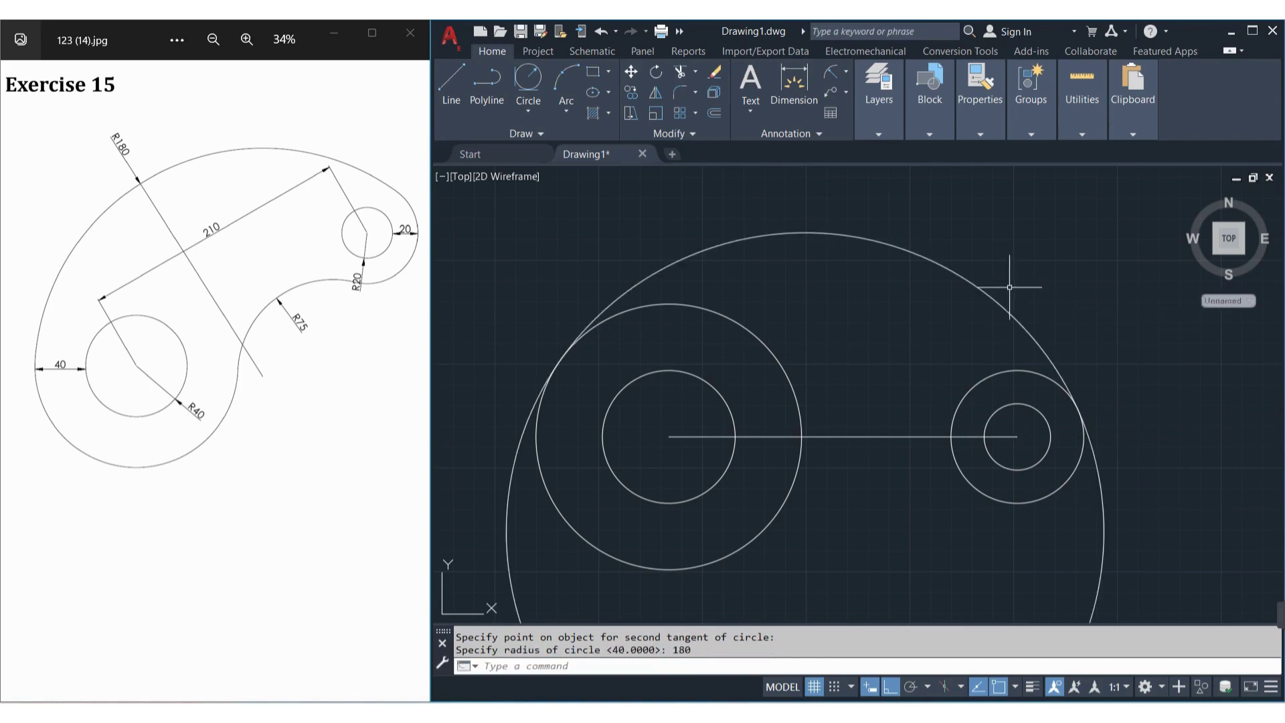
middle_click_drag(935, 344, 945, 290)
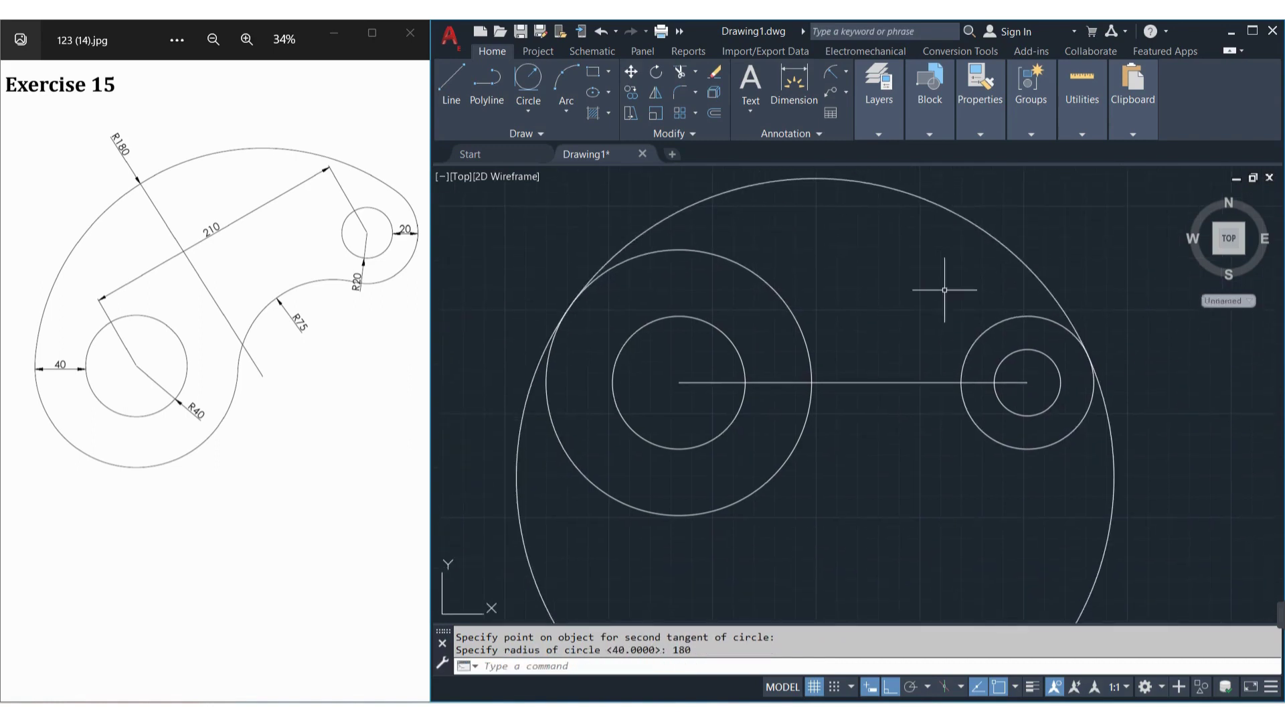
type("TR")
key("Return")
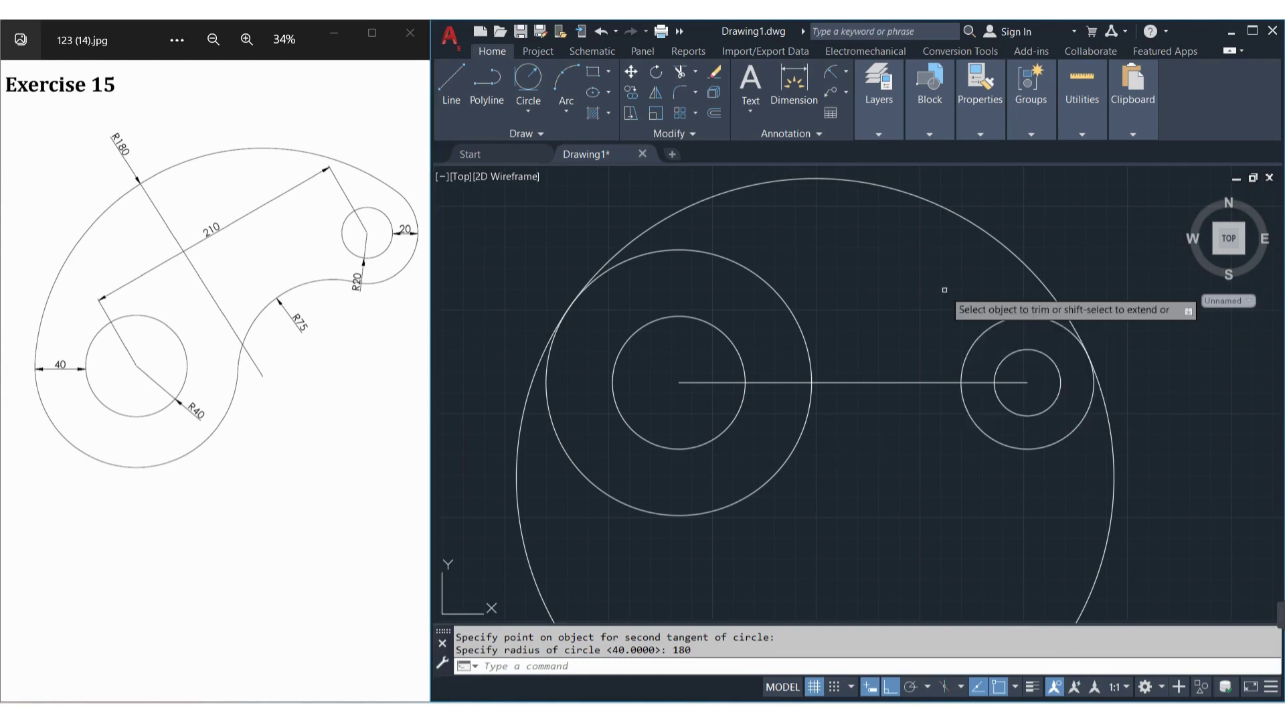
Step: Trim the lower part of the R180 circle and delete the centre line
left_click(516, 461)
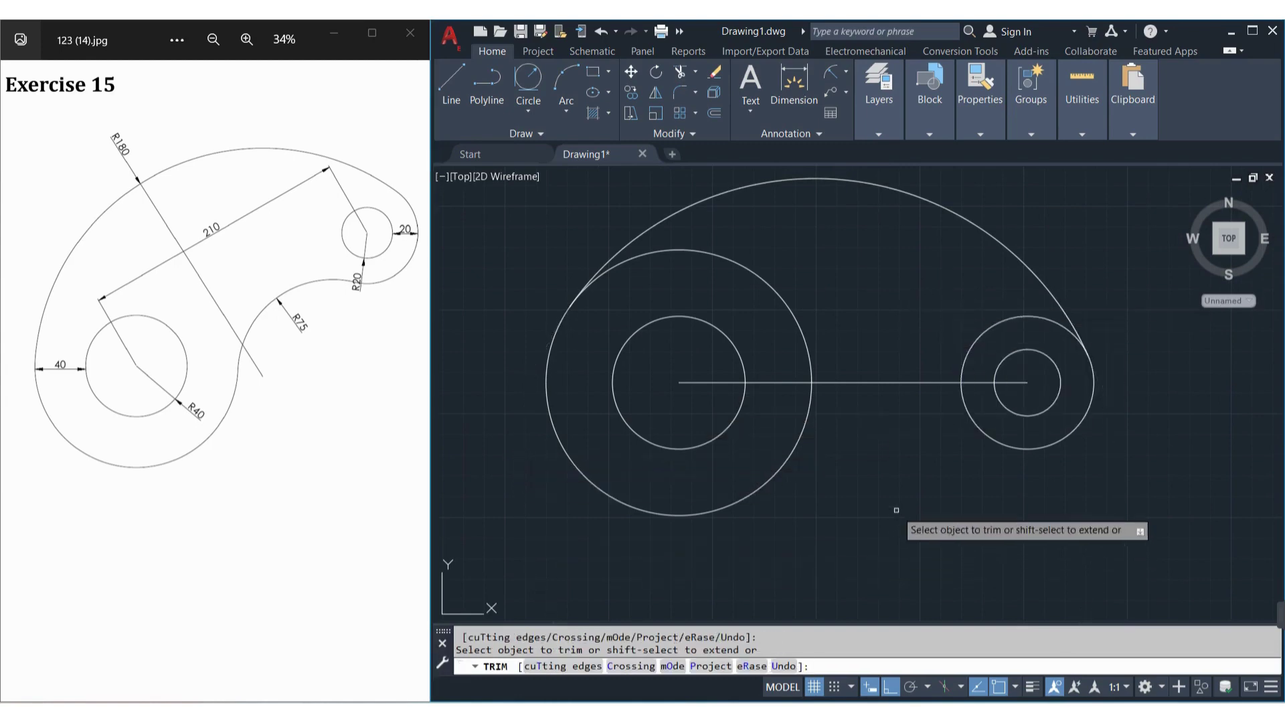
key("Escape")
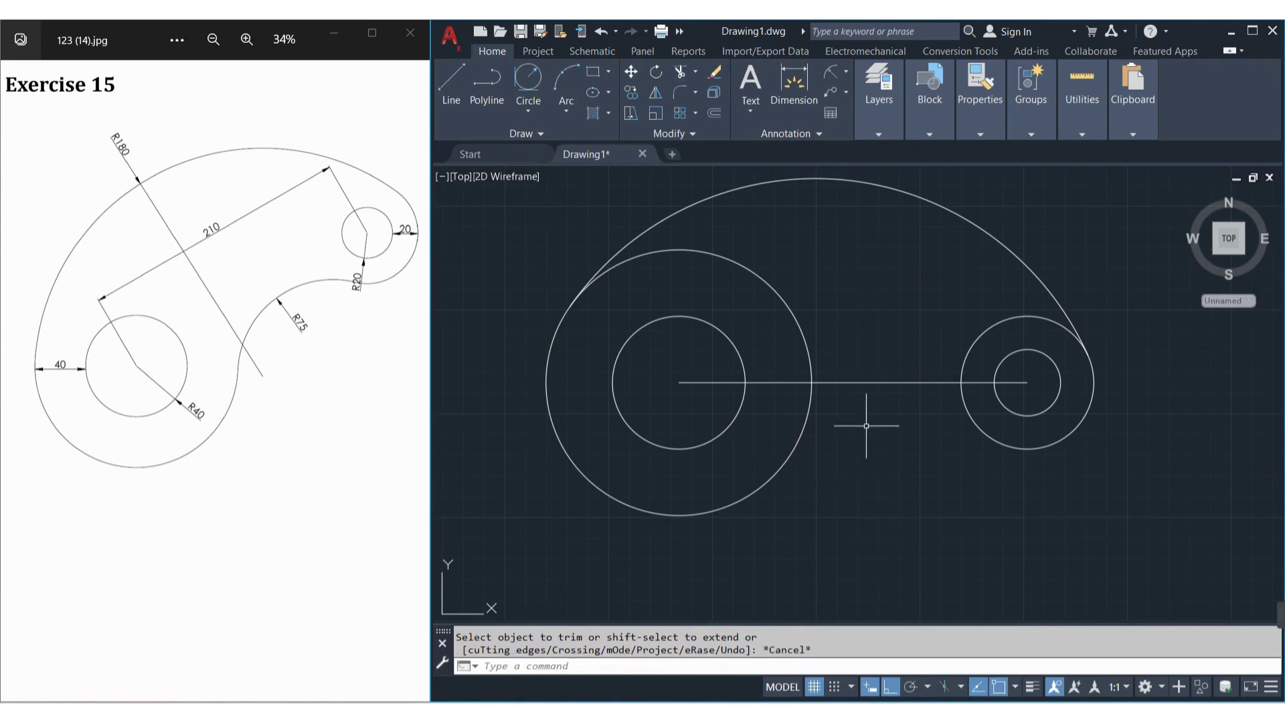
left_click(866, 383)
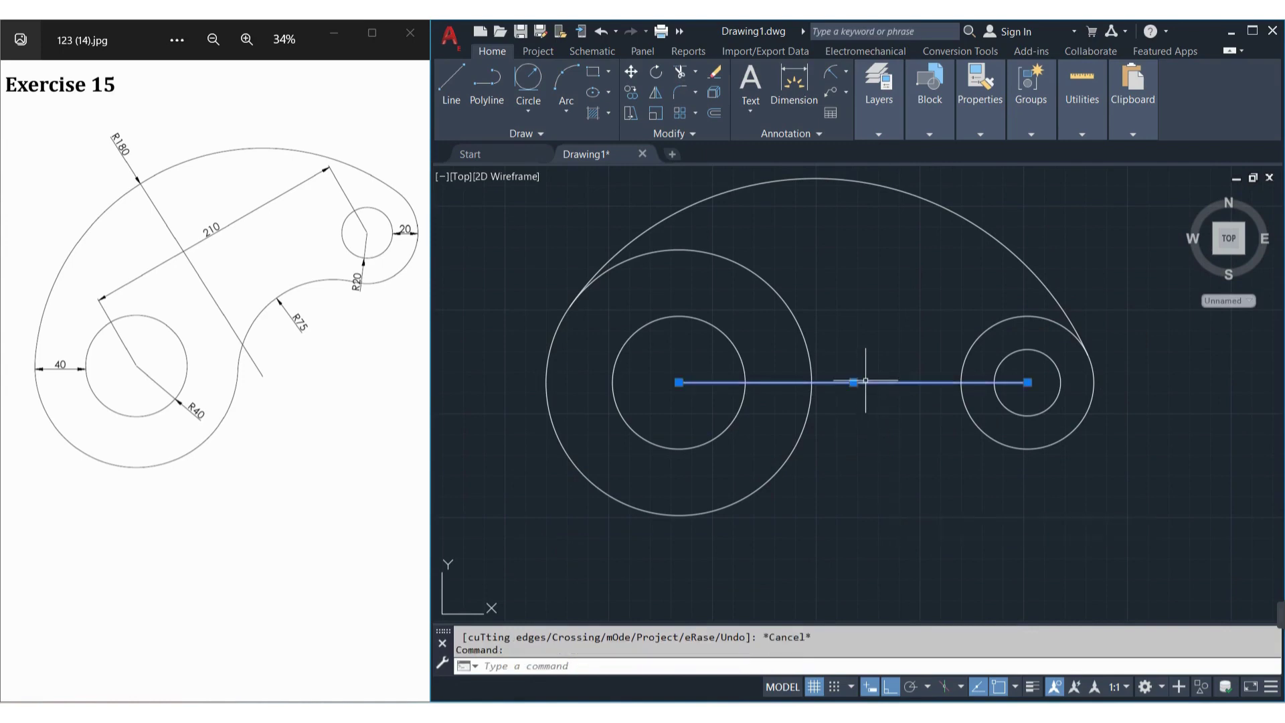
key("Delete")
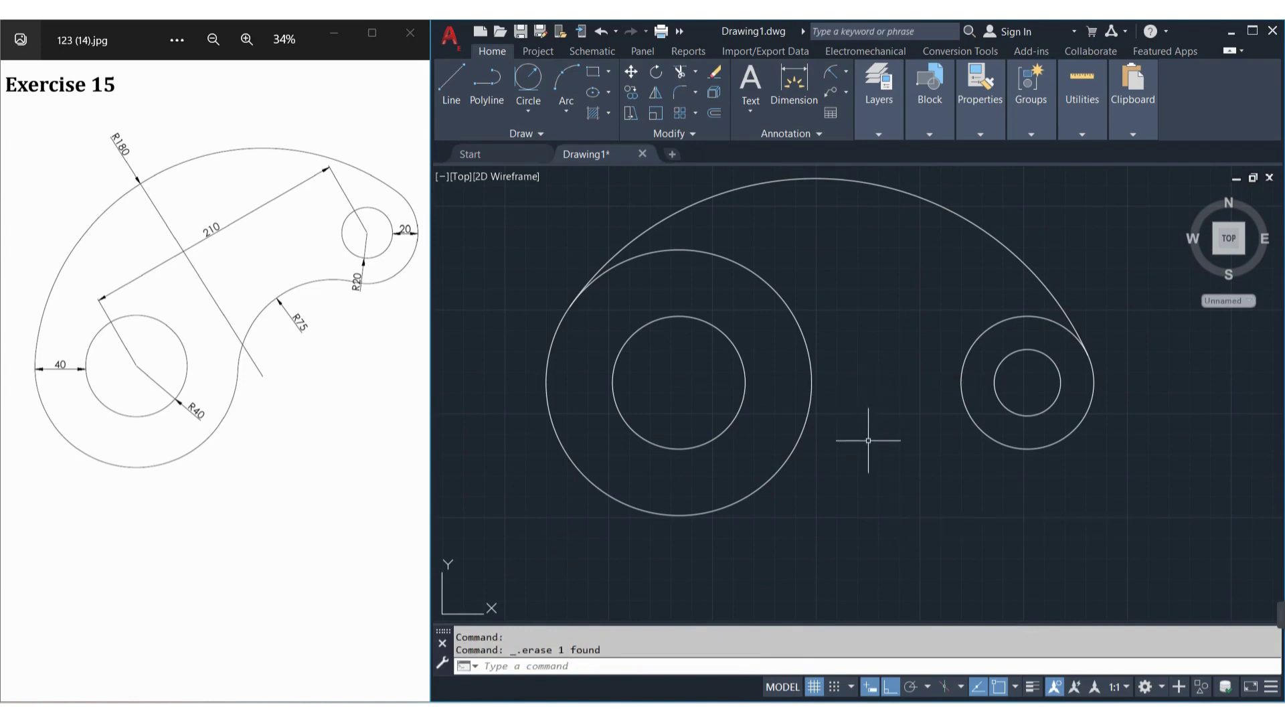
Step: Draw a radius 75 circle tangent to the left and right outer circles
type("c")
key("Return")
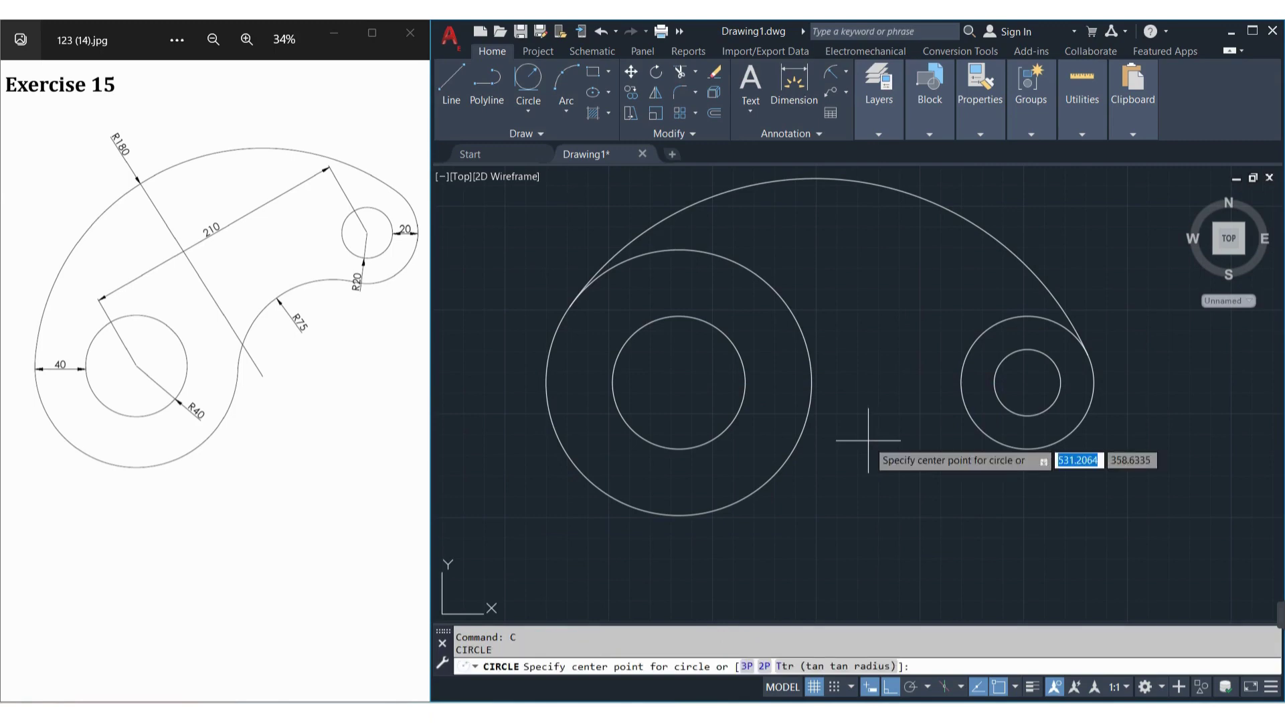
type("t")
key("Return")
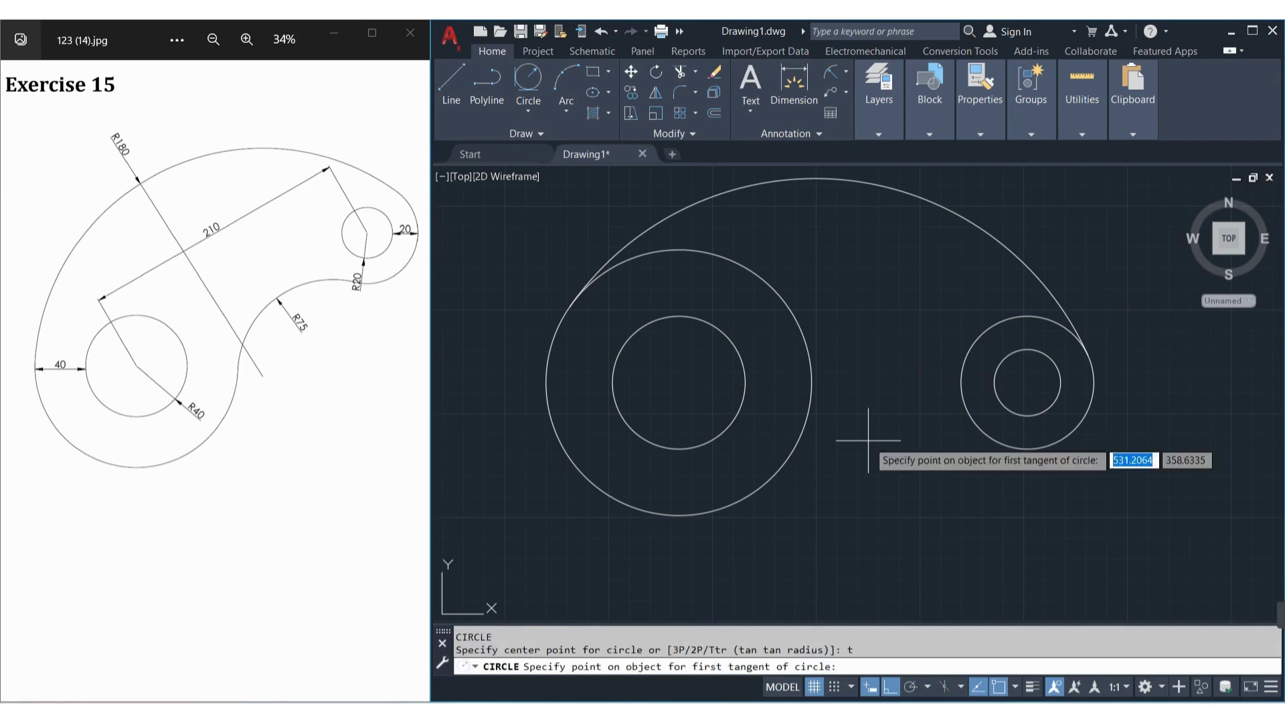
left_click(780, 465)
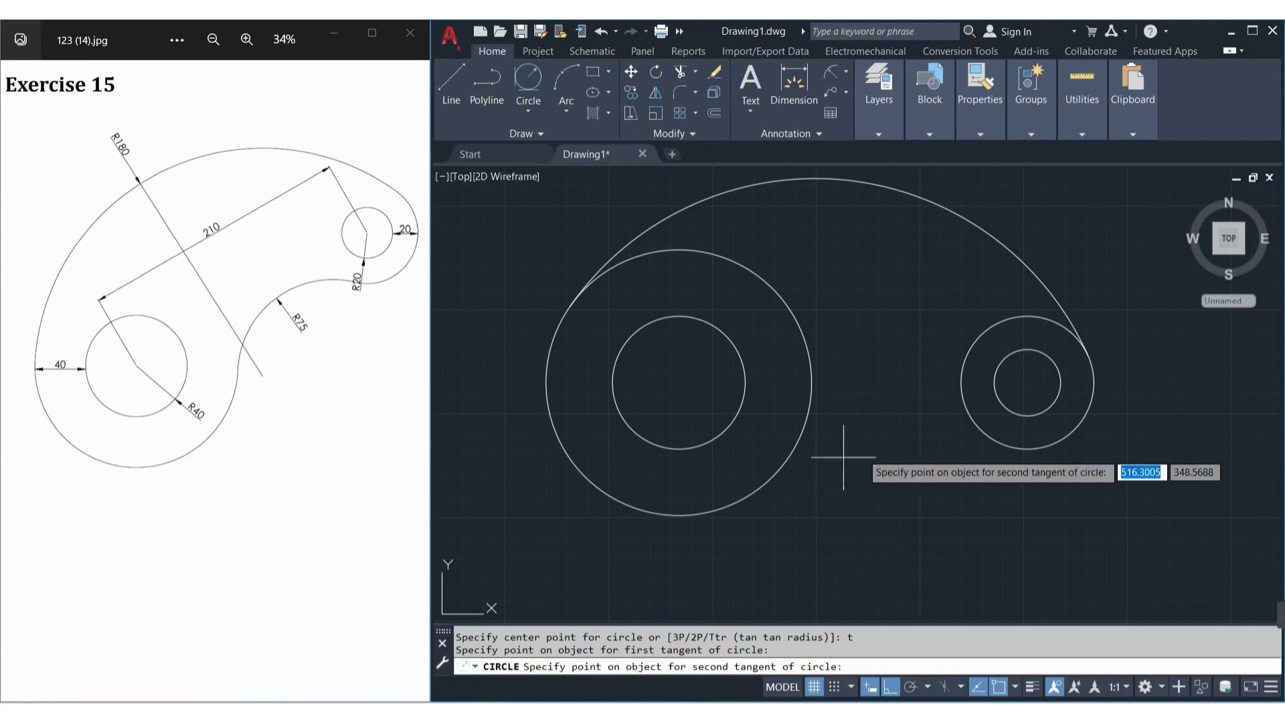
left_click(980, 431)
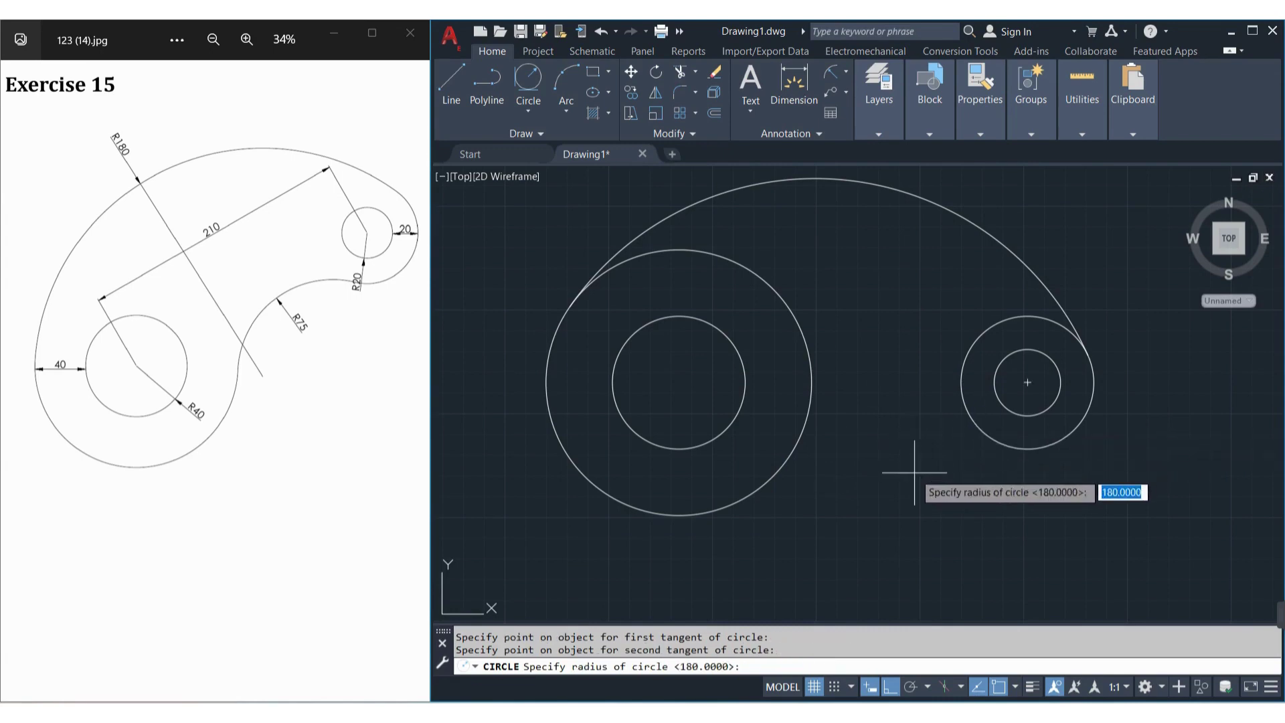
type("75")
key("Return")
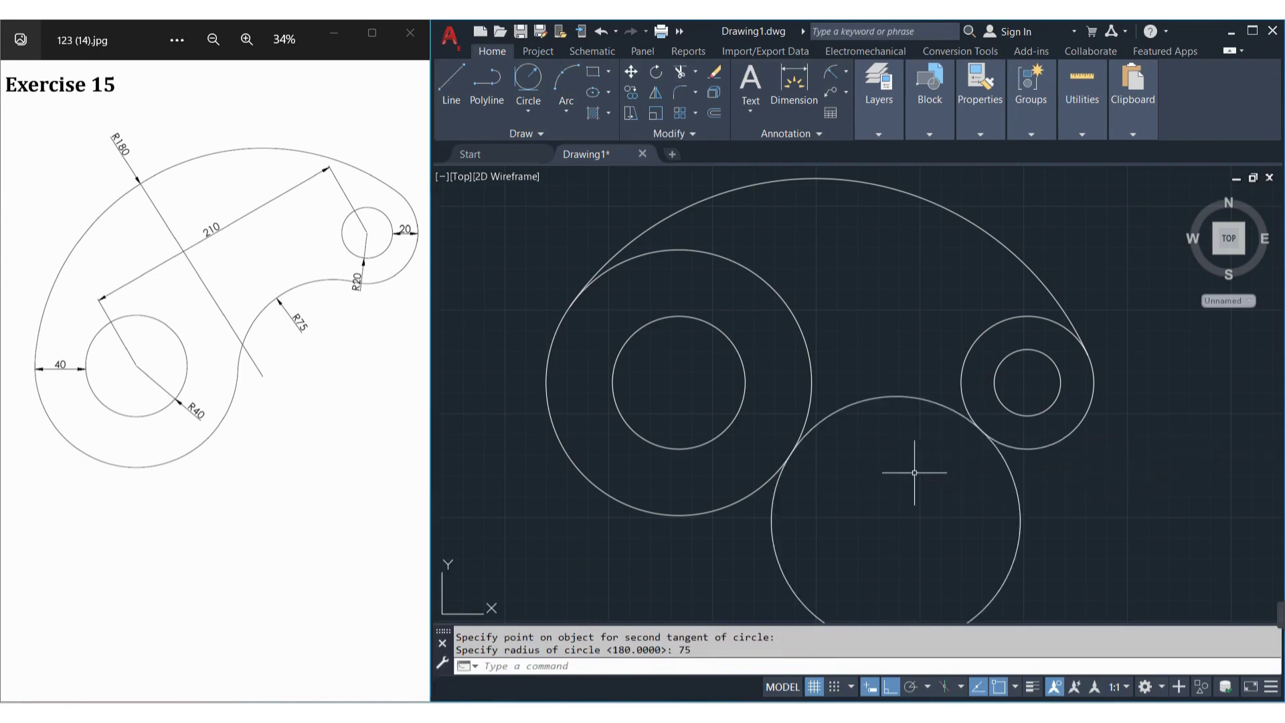
Step: Trim the R75 circle's lower part, then select the whole outline with a crossing window
type("TR")
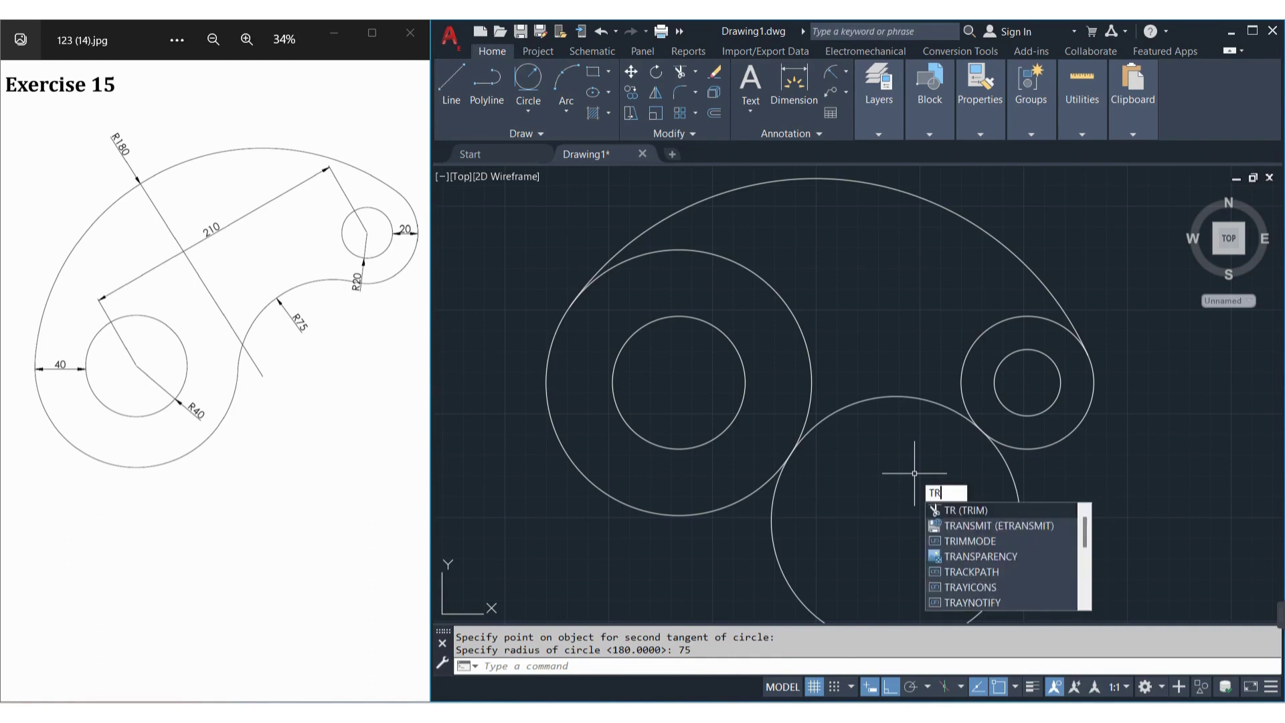
key("Return")
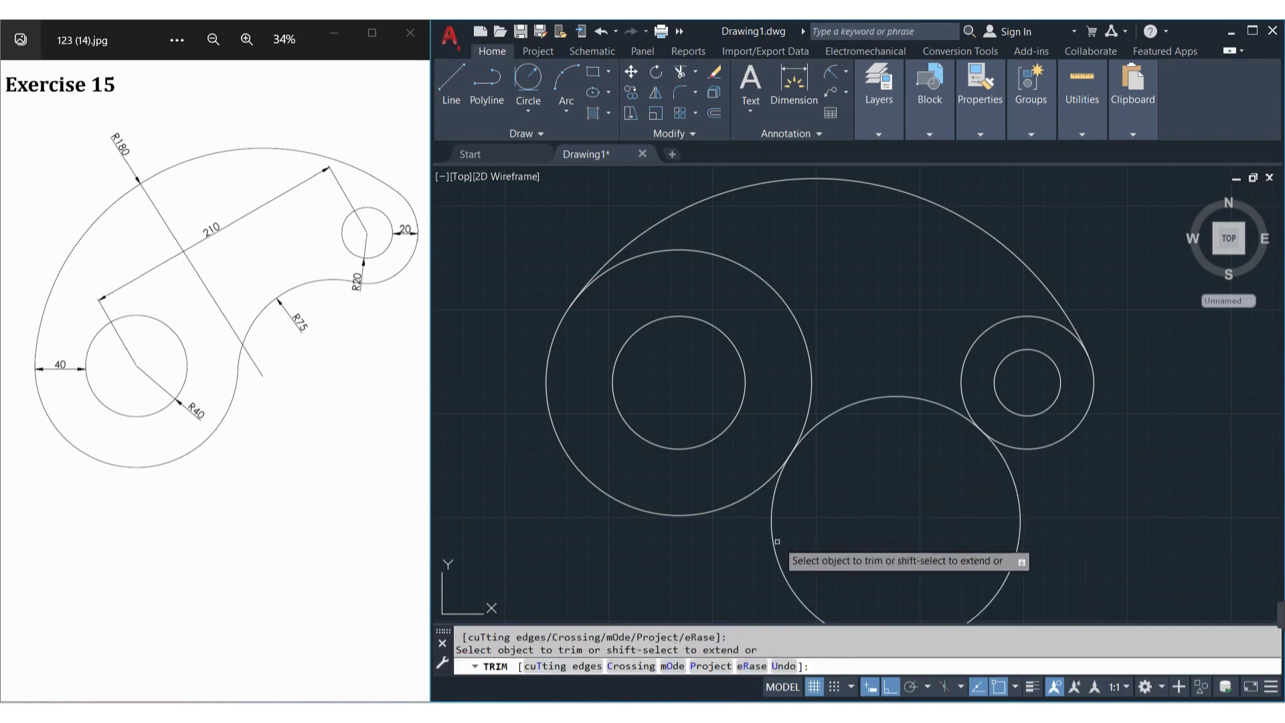
left_click(777, 541)
key("Escape")
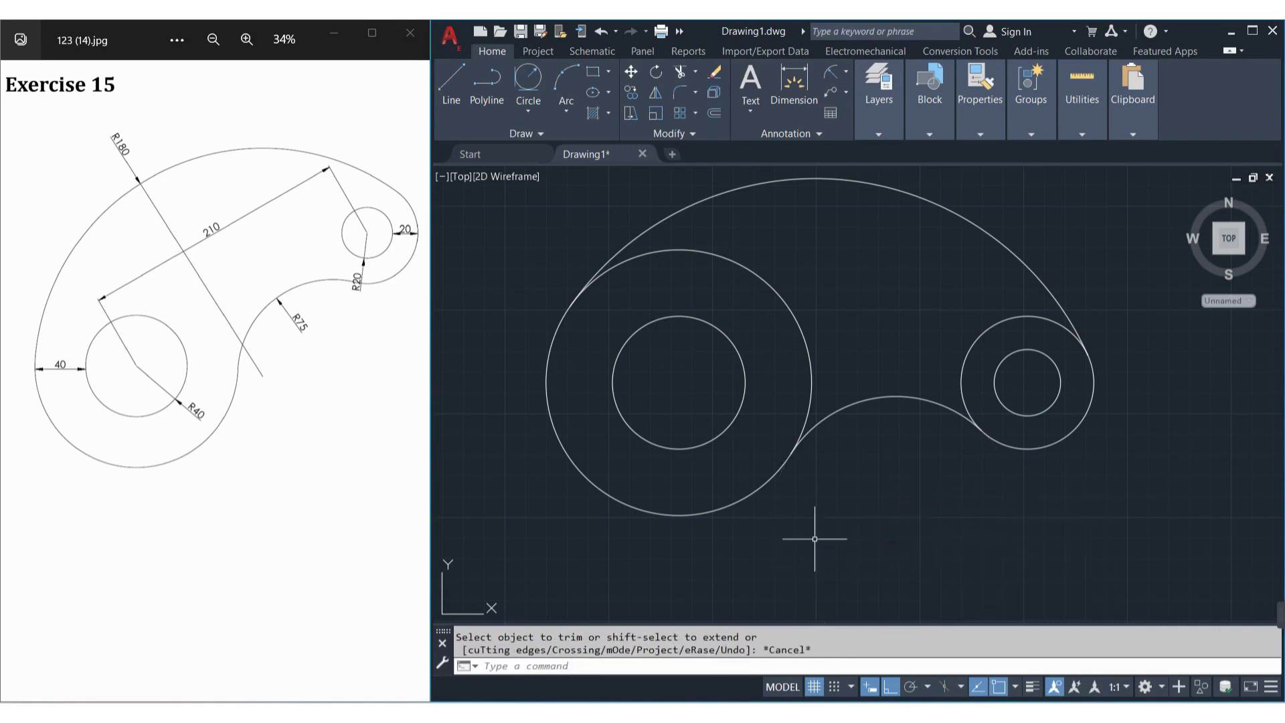
left_click(1156, 488)
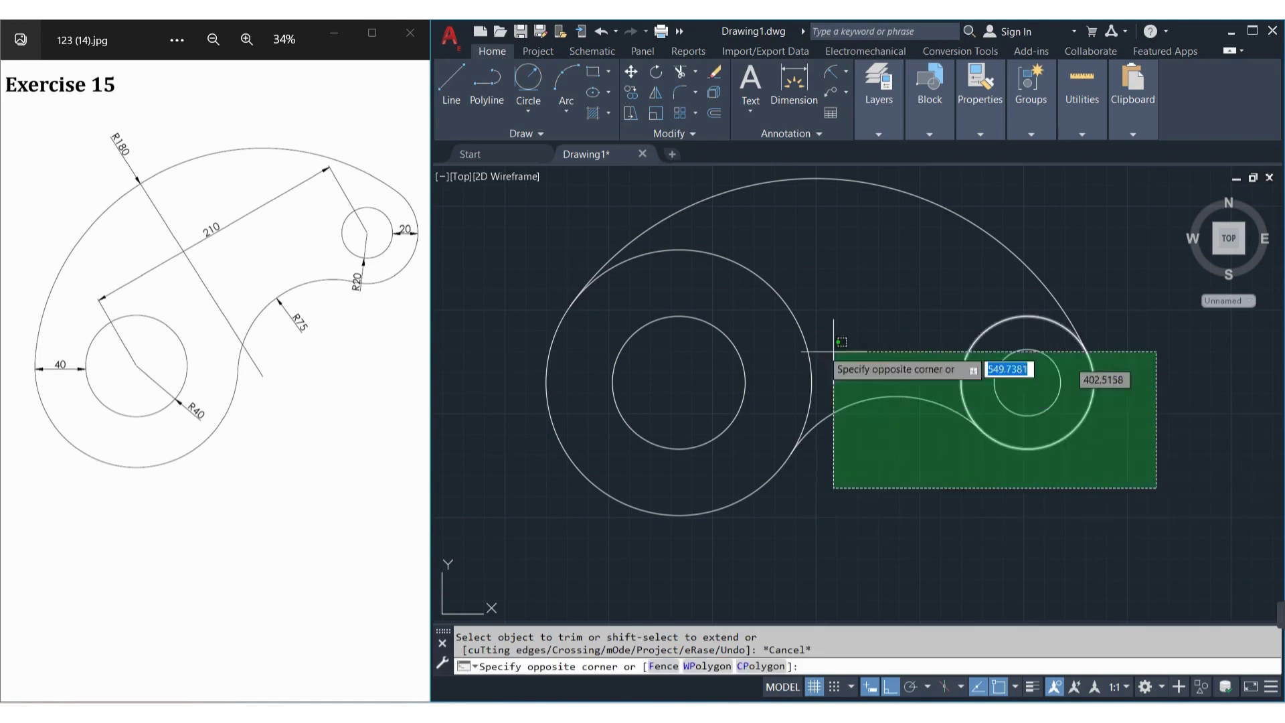
left_click(503, 286)
type("R")
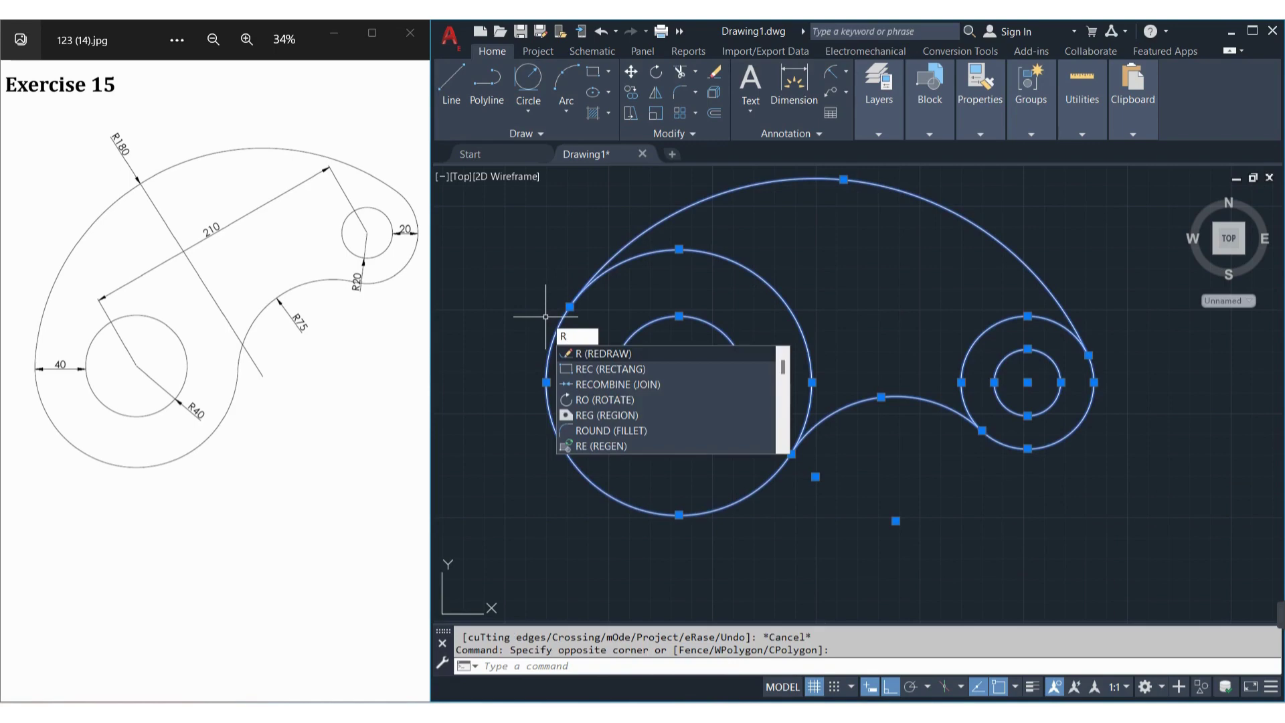
Step: Rotate the outline about the left circles' centre with Ortho off, tilting the small boss up-right
type("O")
key("Return")
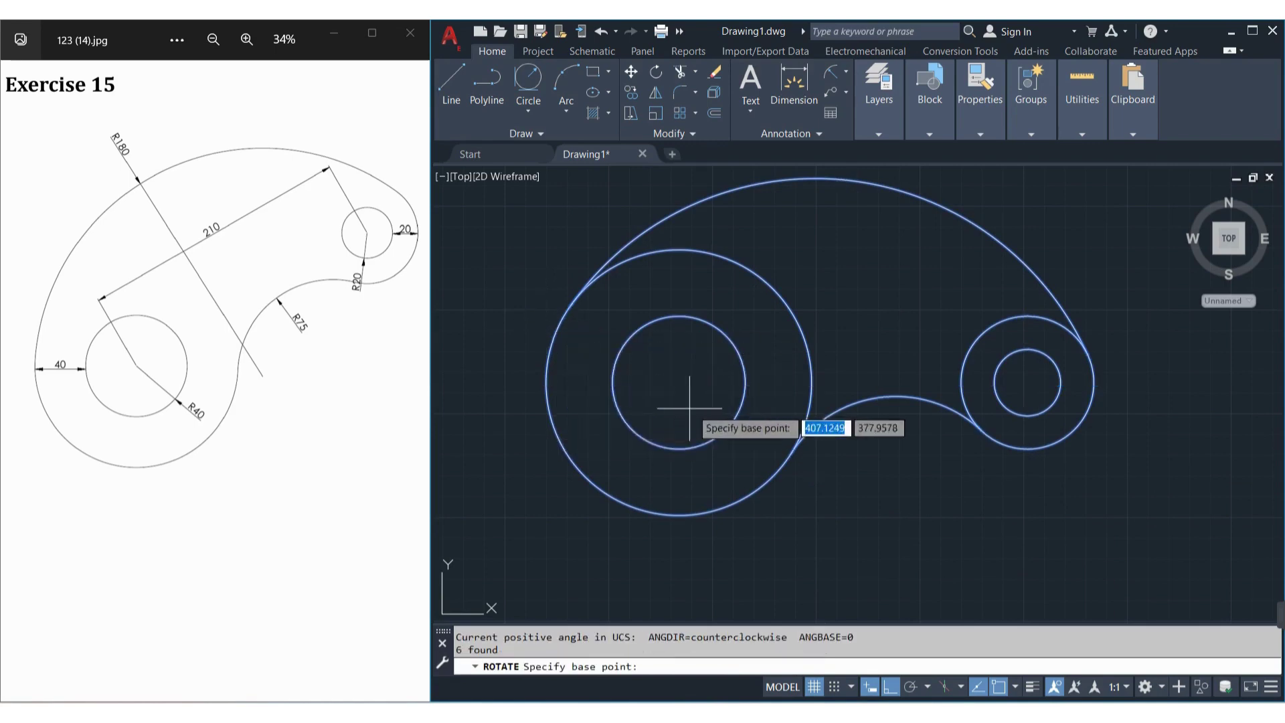
left_click(679, 383)
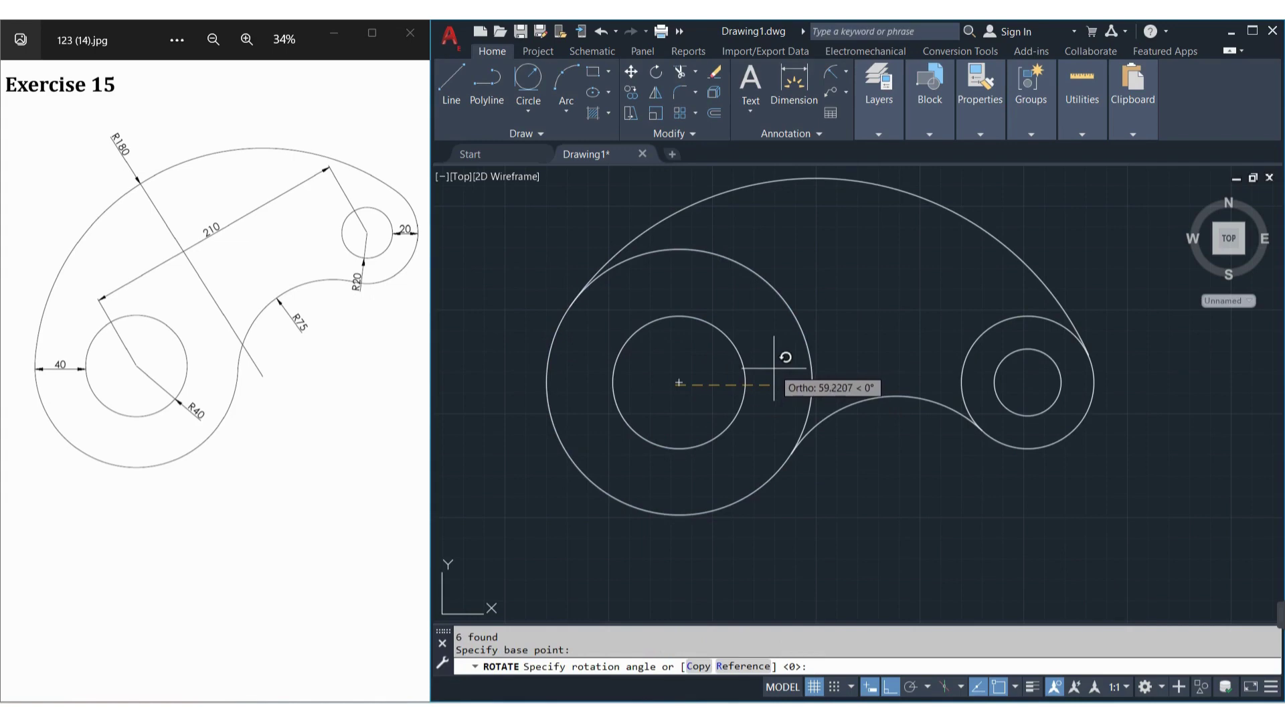
key("F8")
scroll(867, 459, "up", 3)
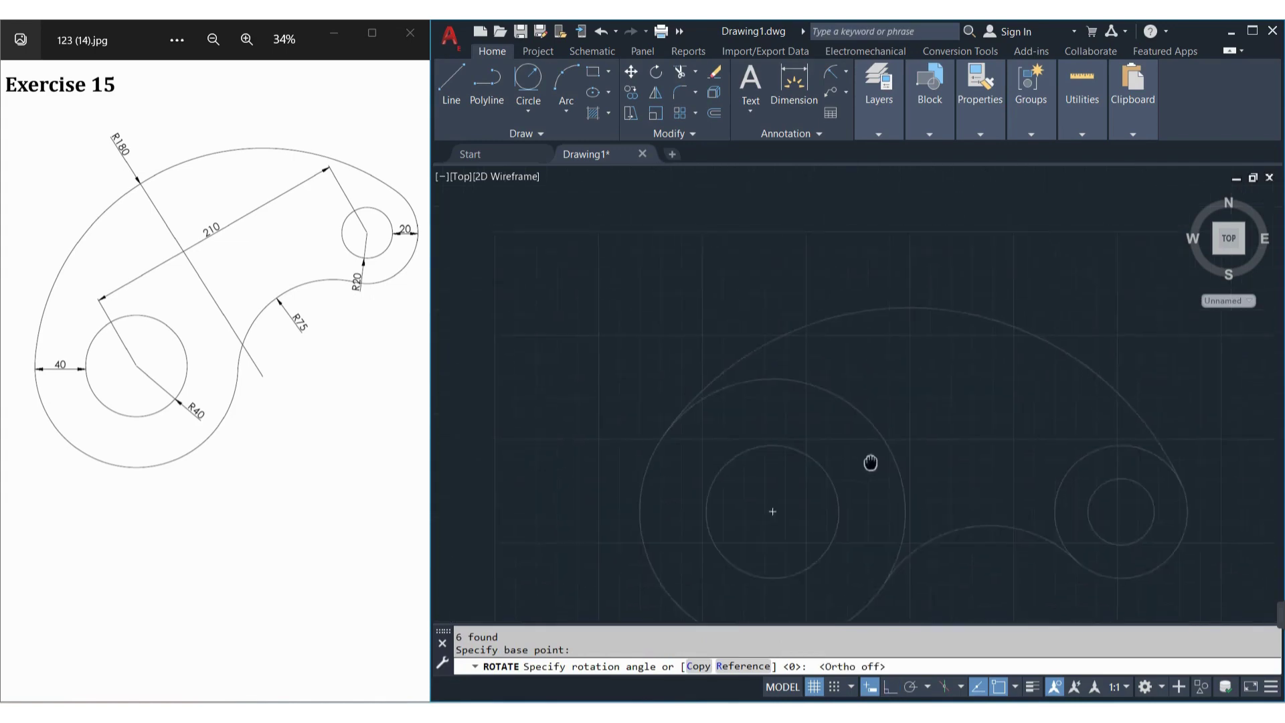
scroll(870, 461, "down", 3)
scroll(886, 458, "down", 2)
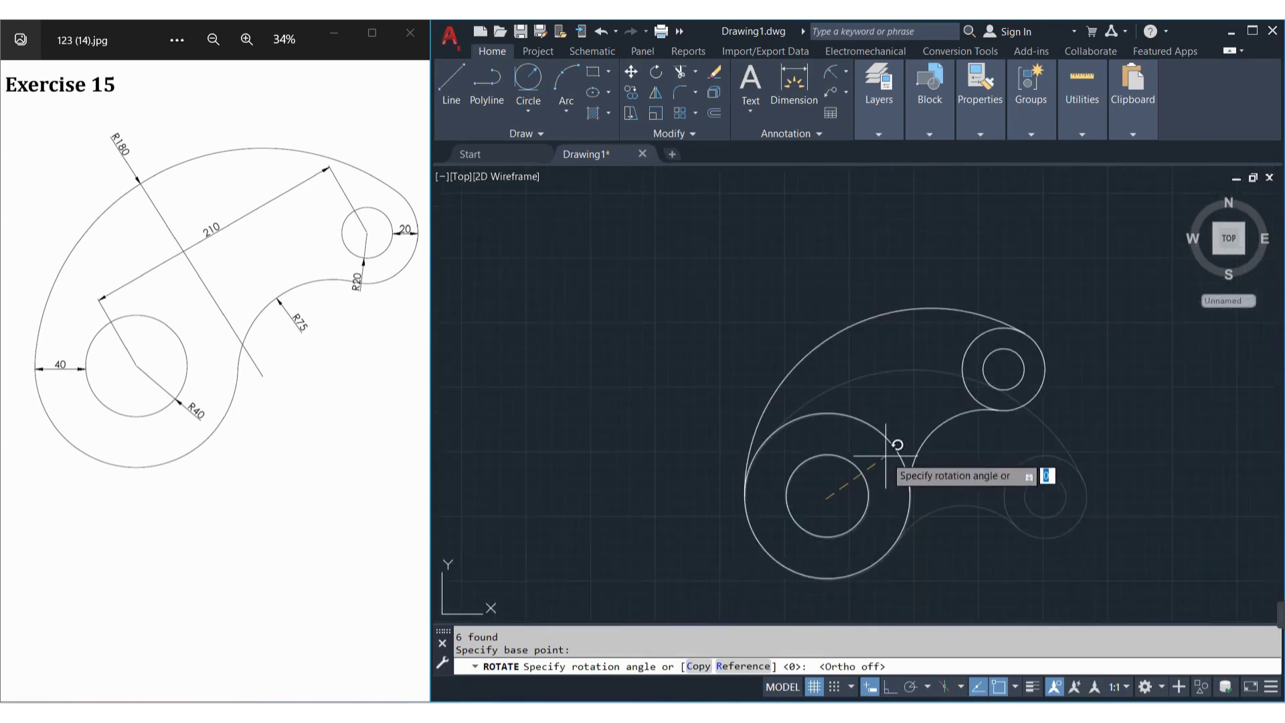
left_click(885, 454)
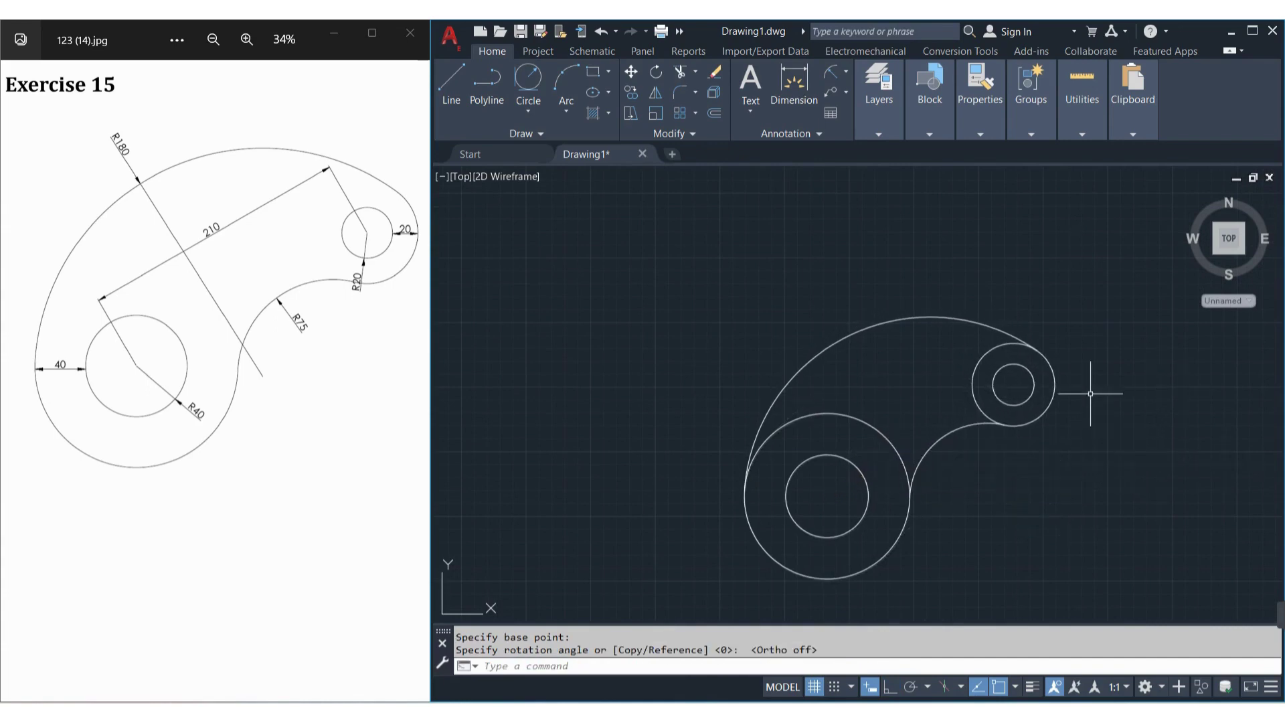
left_click(879, 134)
Step: Add R20.0 and R40.0 radius dimensions to the small-end circles
left_click(846, 71)
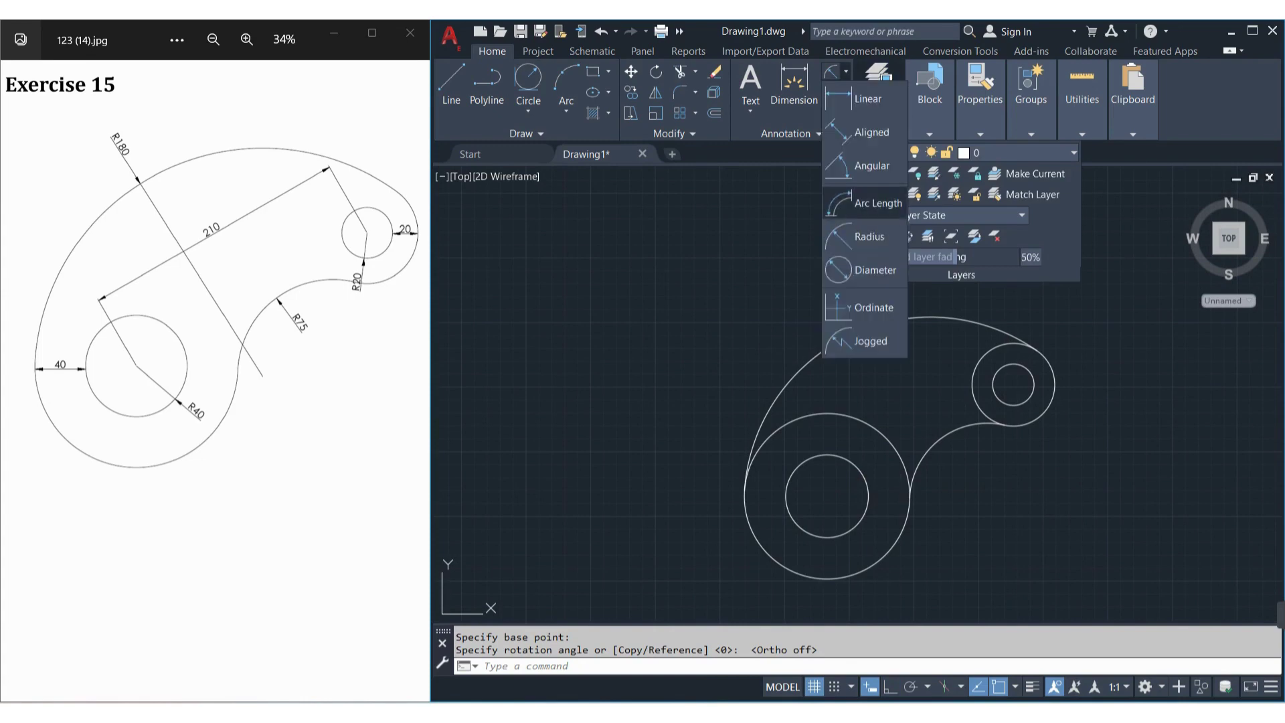
left_click(869, 236)
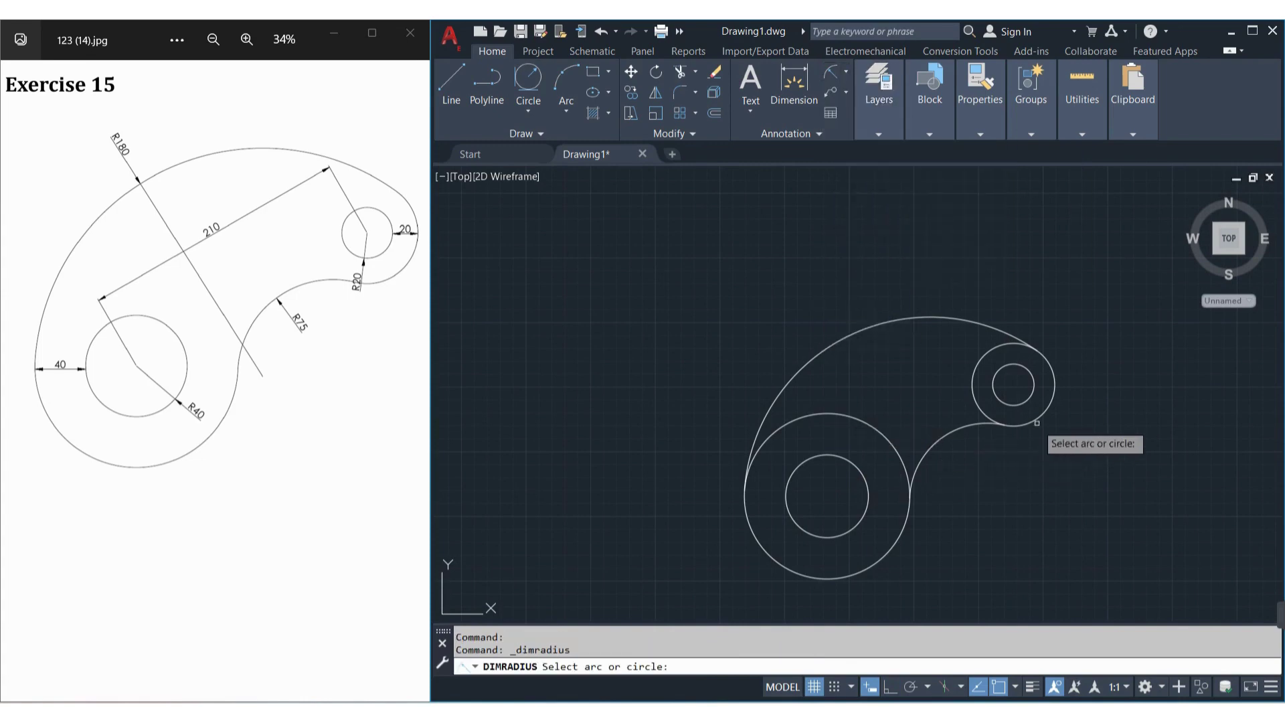
left_click(1035, 390)
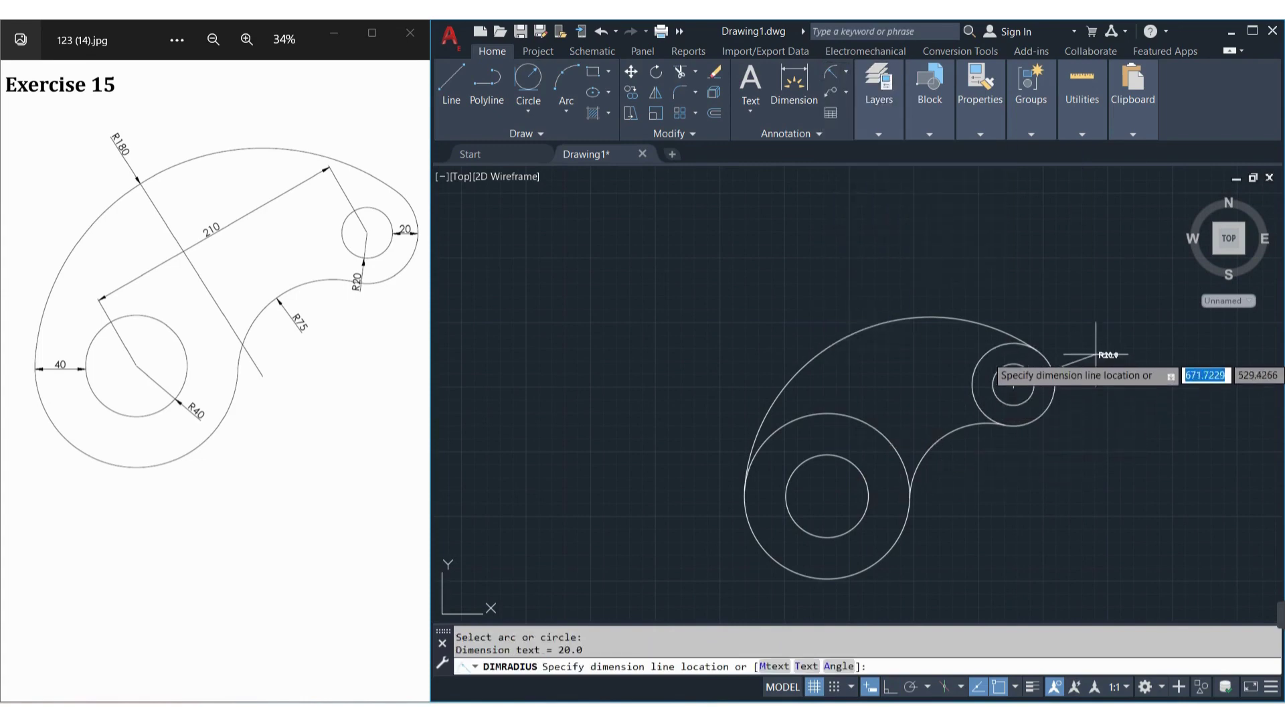
left_click(1047, 356)
key("Return")
left_click(1047, 357)
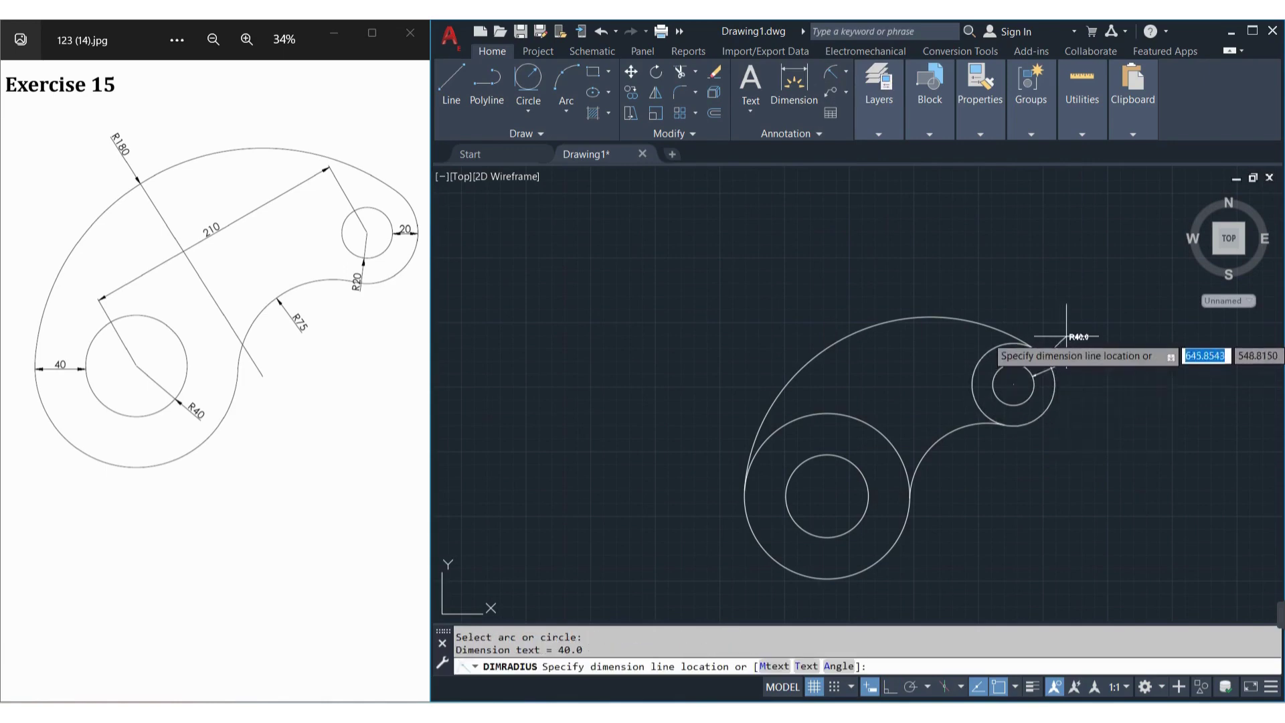
left_click(1079, 337)
Step: Add R80.0 and R40.0 radius dimensions to the large-end circles
key("Return")
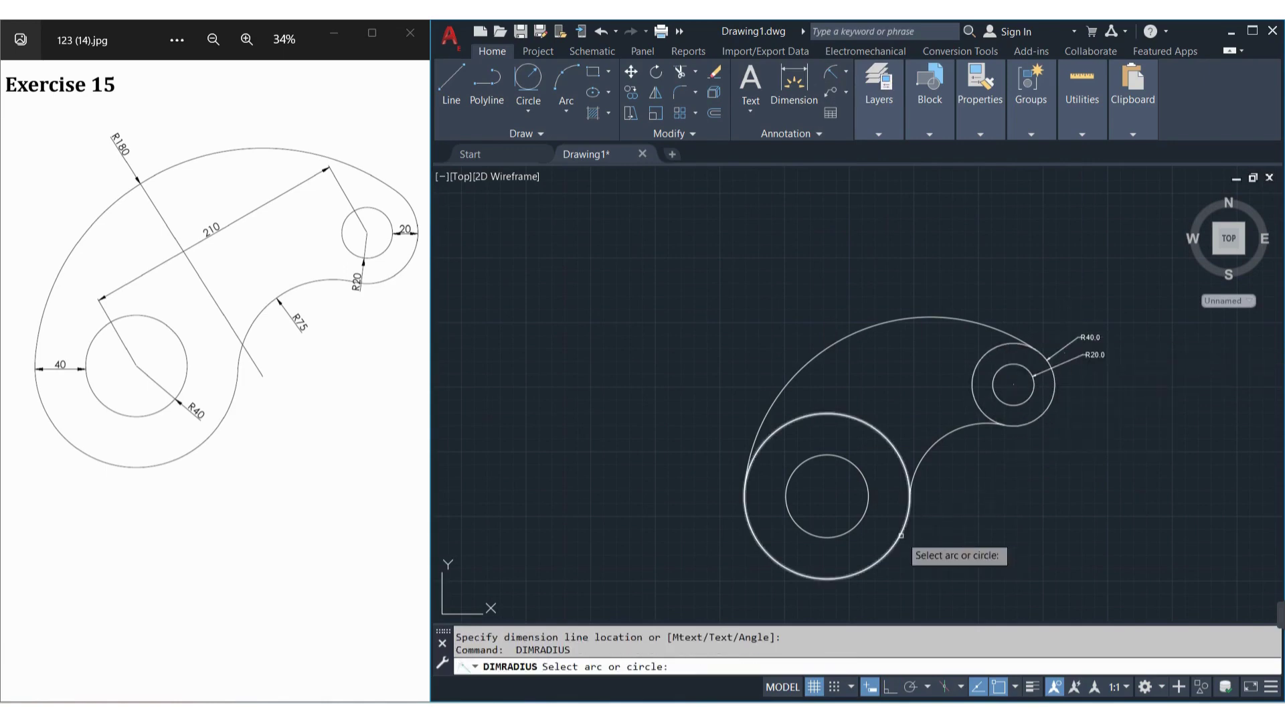
left_click(902, 532)
key("Return")
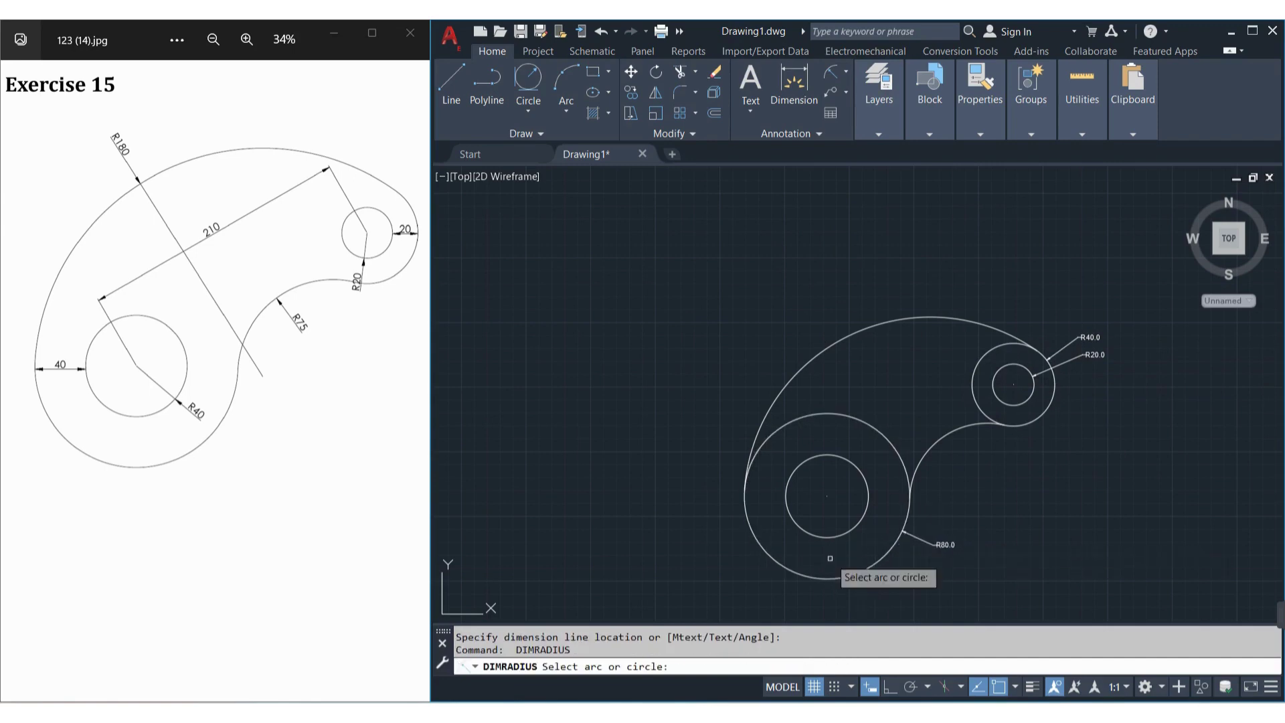
left_click(856, 529)
left_click(944, 573)
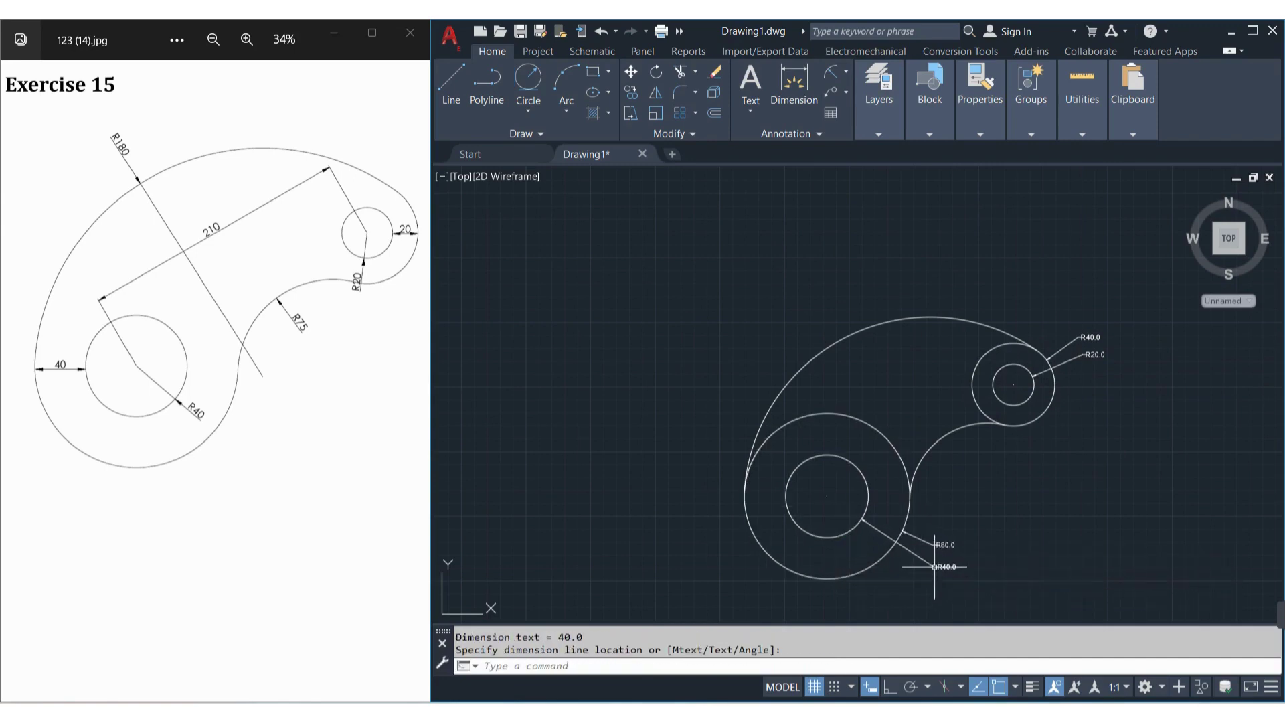
scroll(1051, 528, "up", 4)
scroll(1050, 528, "down", 2)
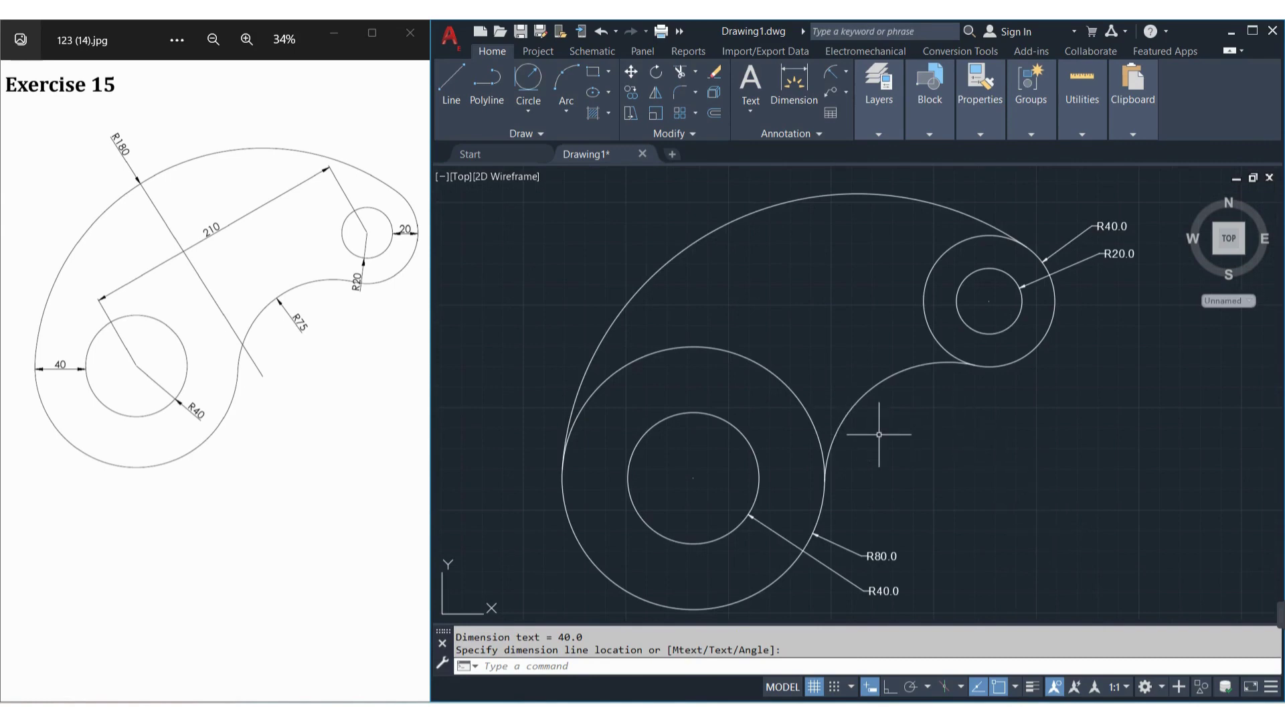
Step: Add R75.0 and R180.0 radius dimensions to the lower and upper arcs
key("Return")
left_click(870, 395)
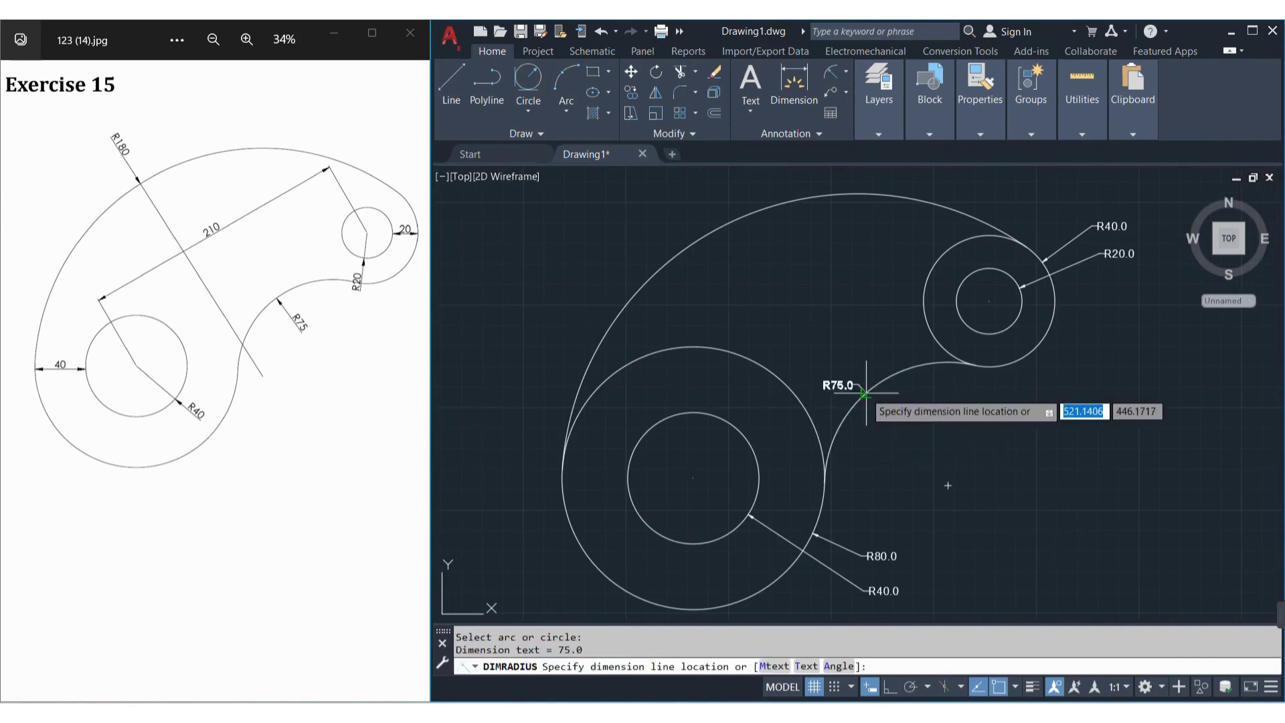
left_click(905, 427)
key("Return")
left_click(699, 235)
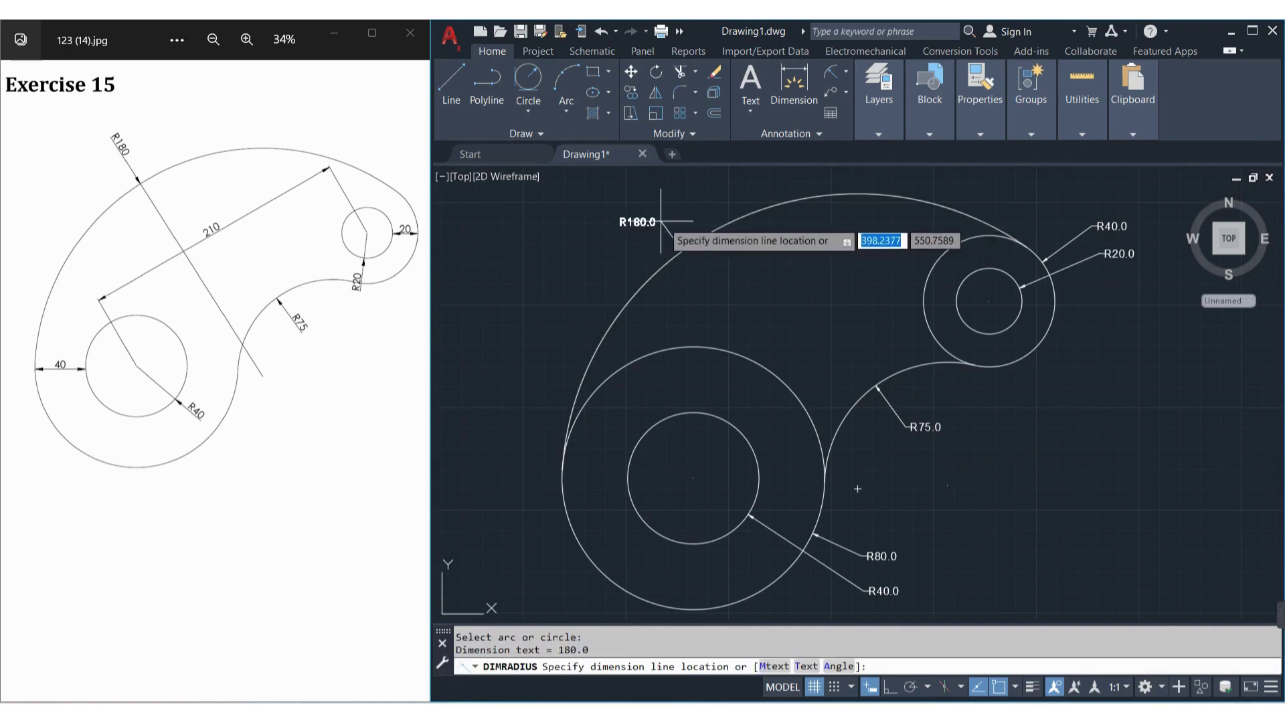
left_click(656, 221)
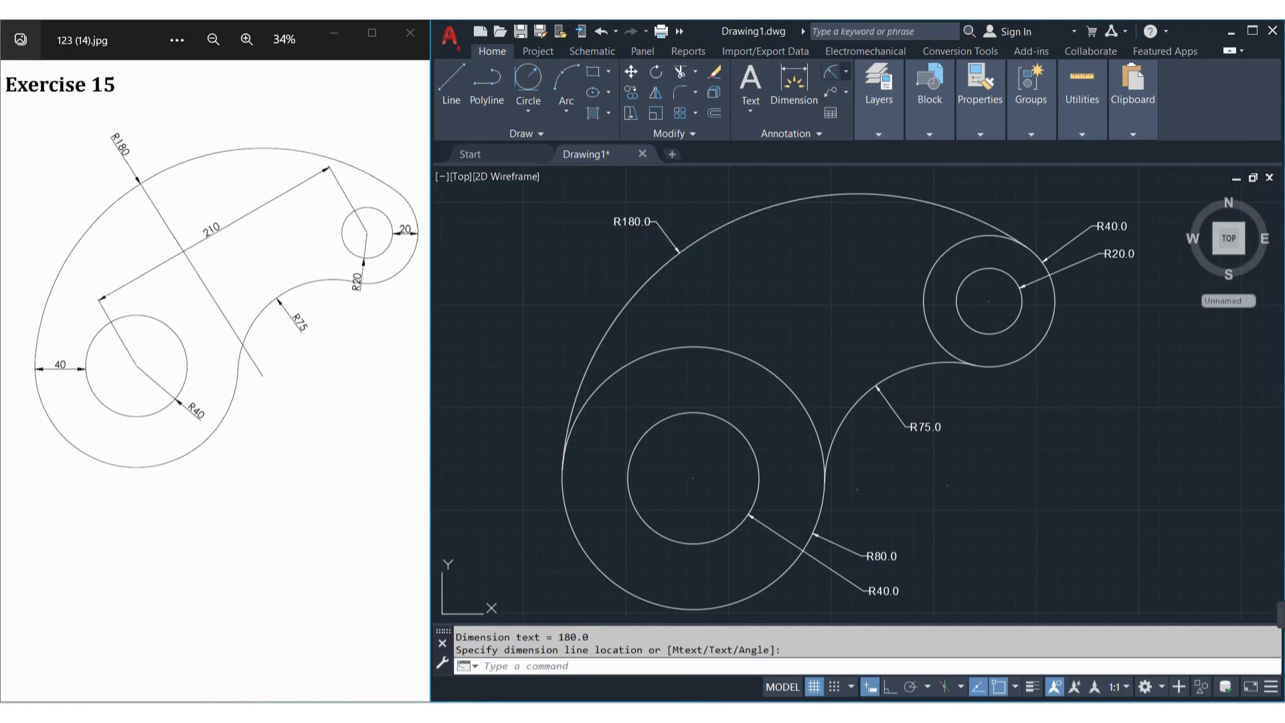
left_click(845, 72)
Step: Place a 210.0 aligned dimension from the large circle's centre to the small circle's centre, above the plate
left_click(870, 132)
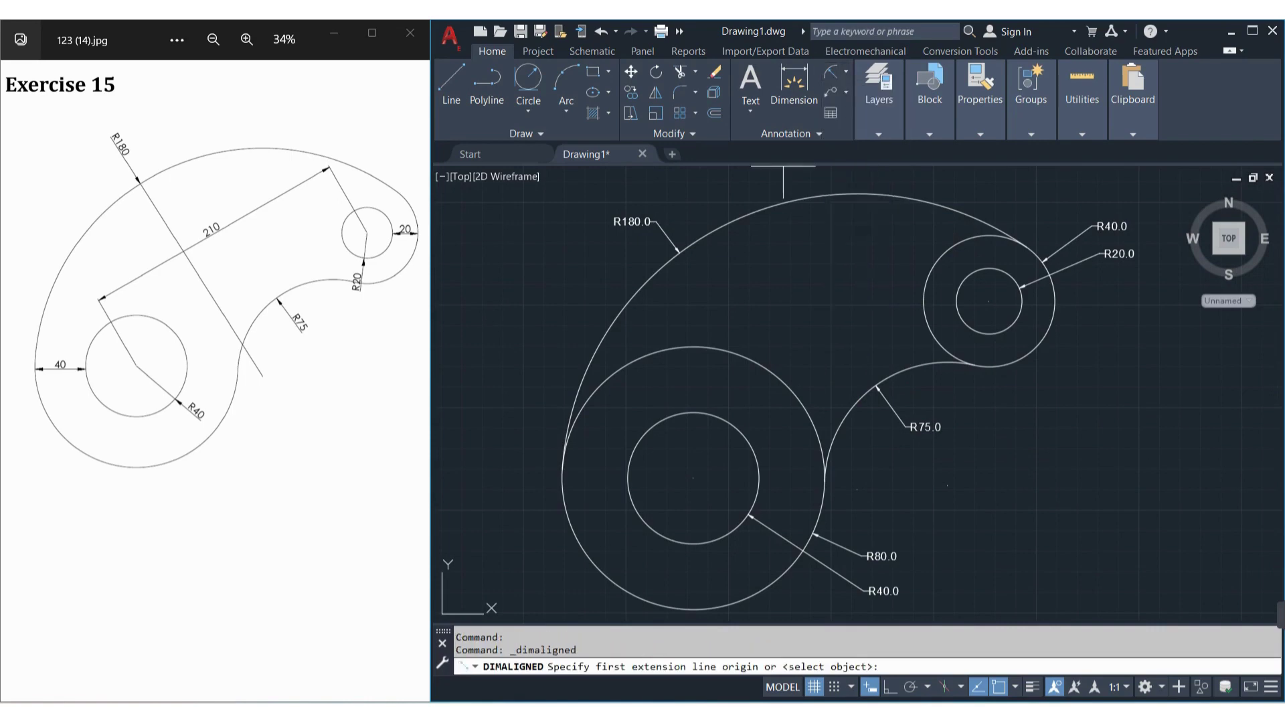
left_click(694, 478)
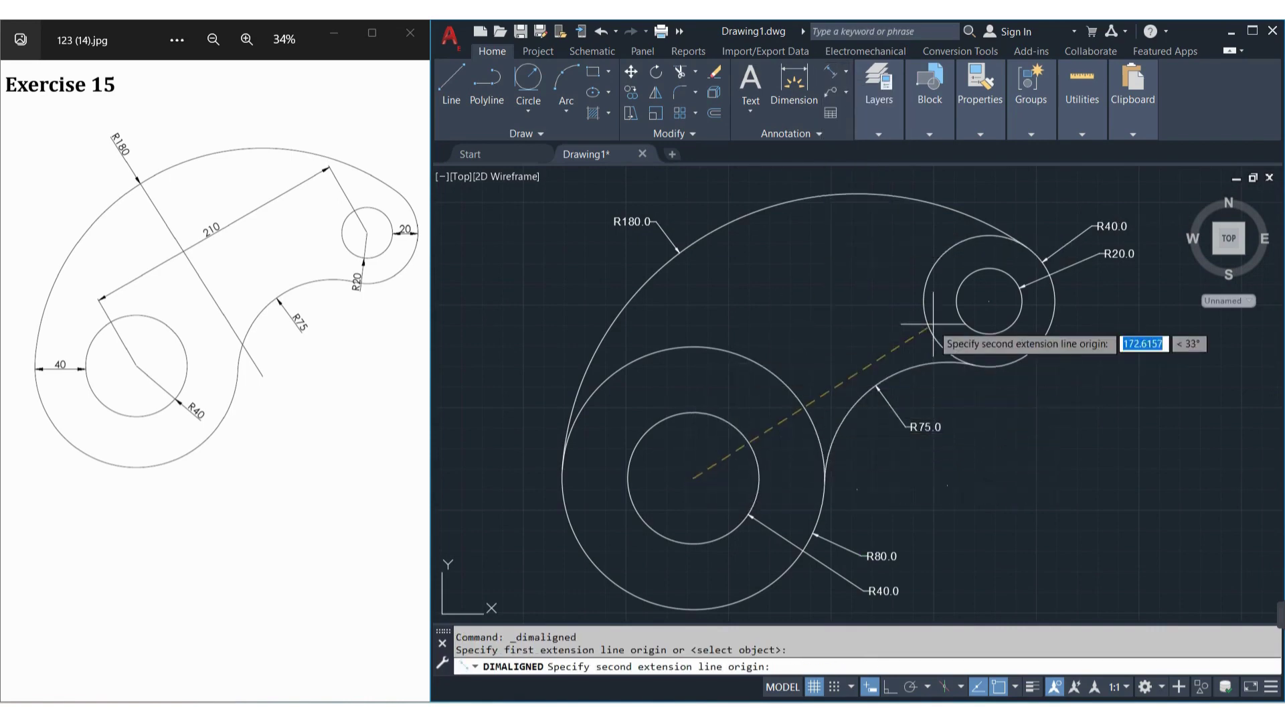
left_click(988, 302)
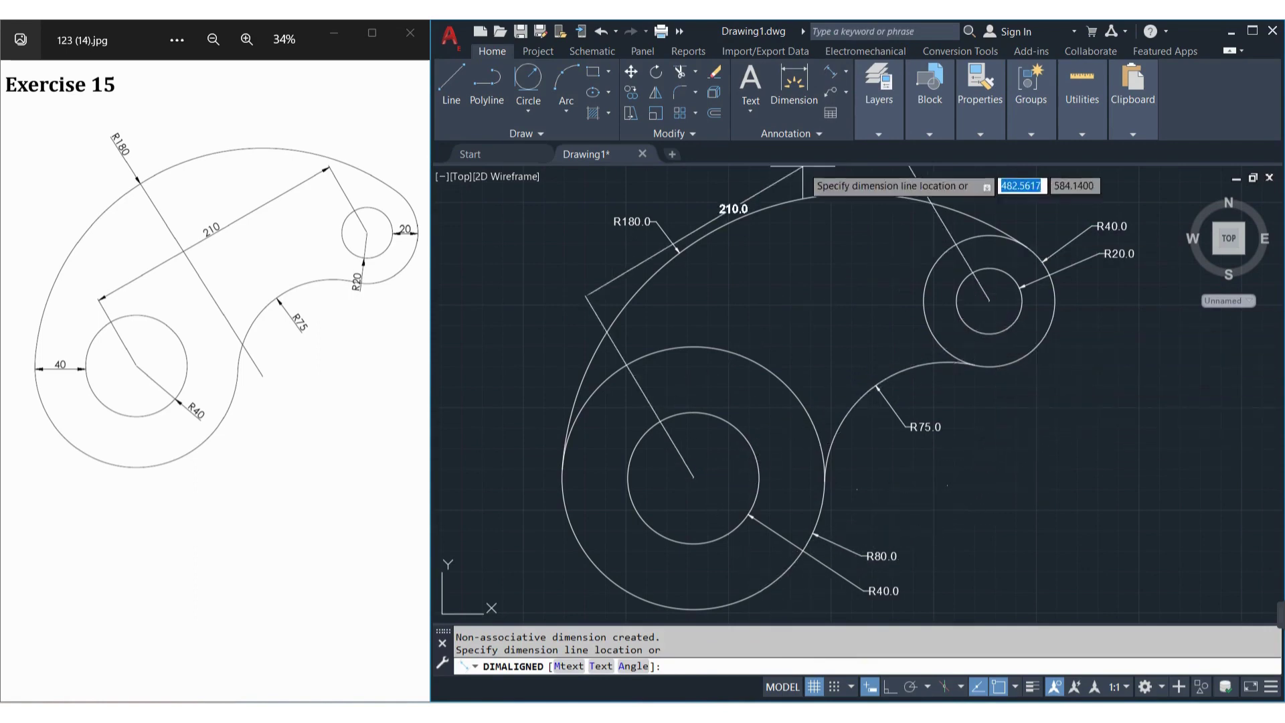
scroll(822, 229, "down", 2)
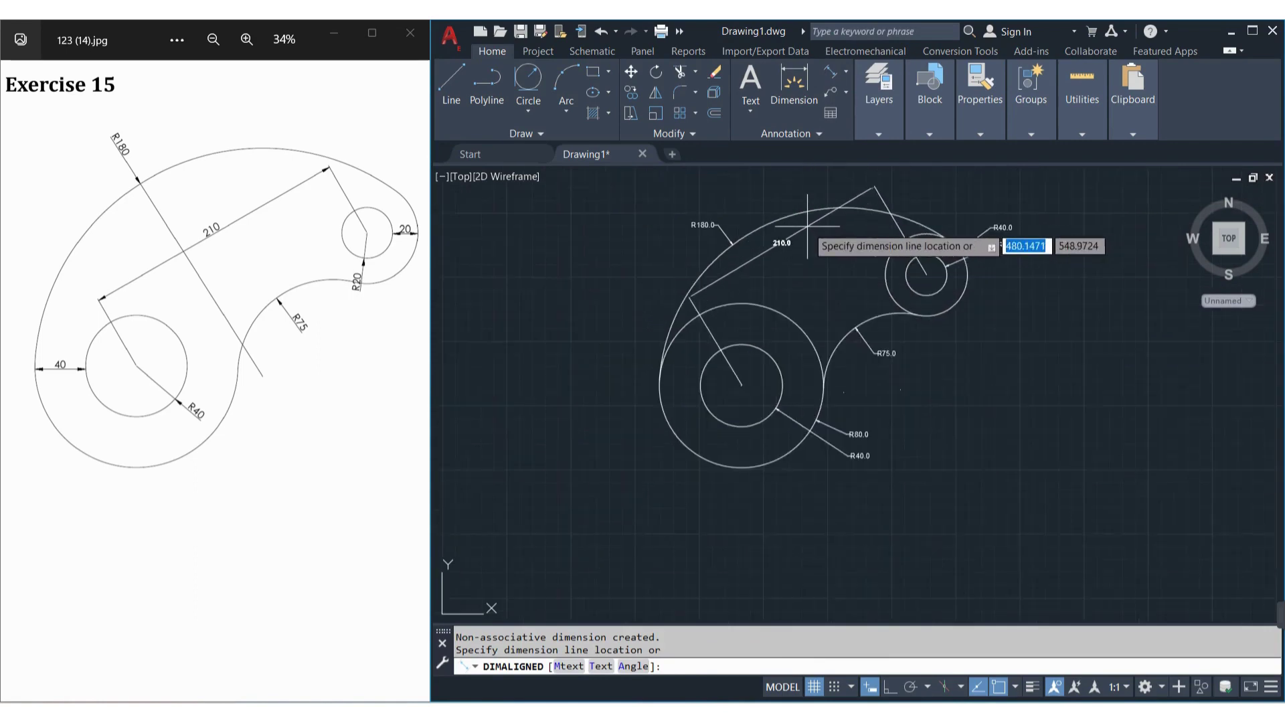
middle_click_drag(822, 230, 830, 322)
scroll(831, 322, "up", 1)
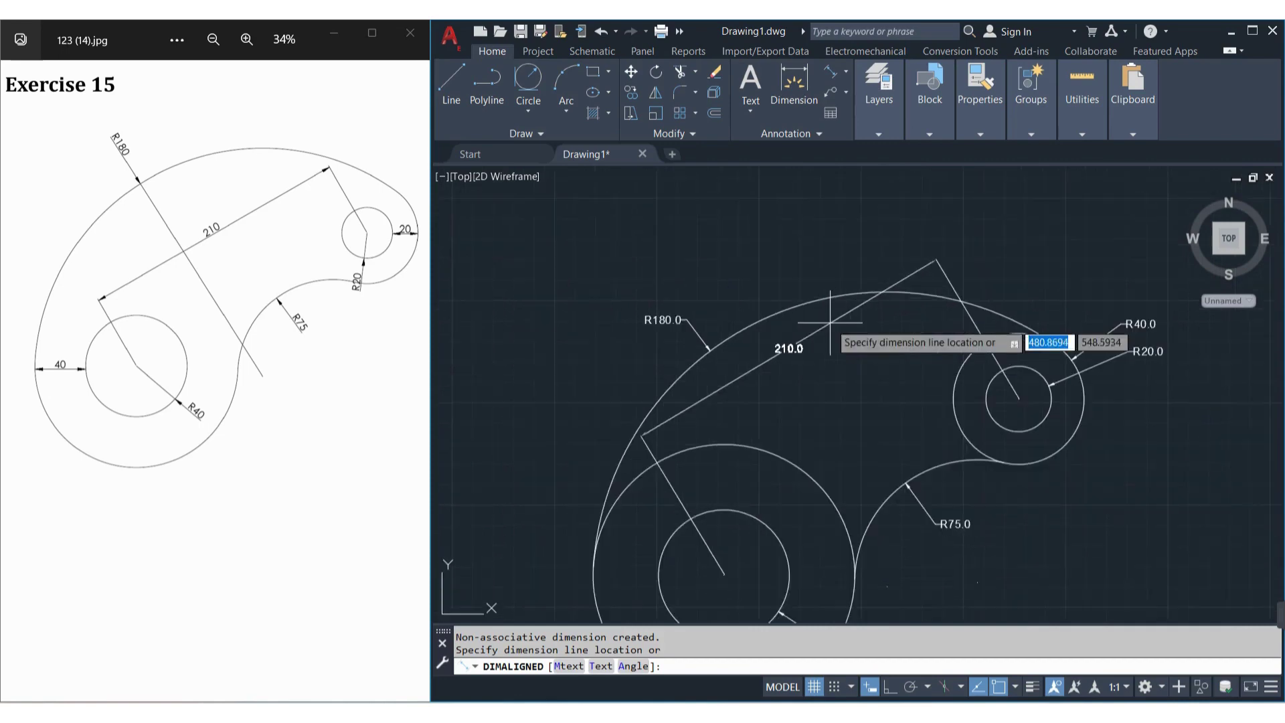
scroll(828, 315, "down", 2)
scroll(826, 320, "up", 1)
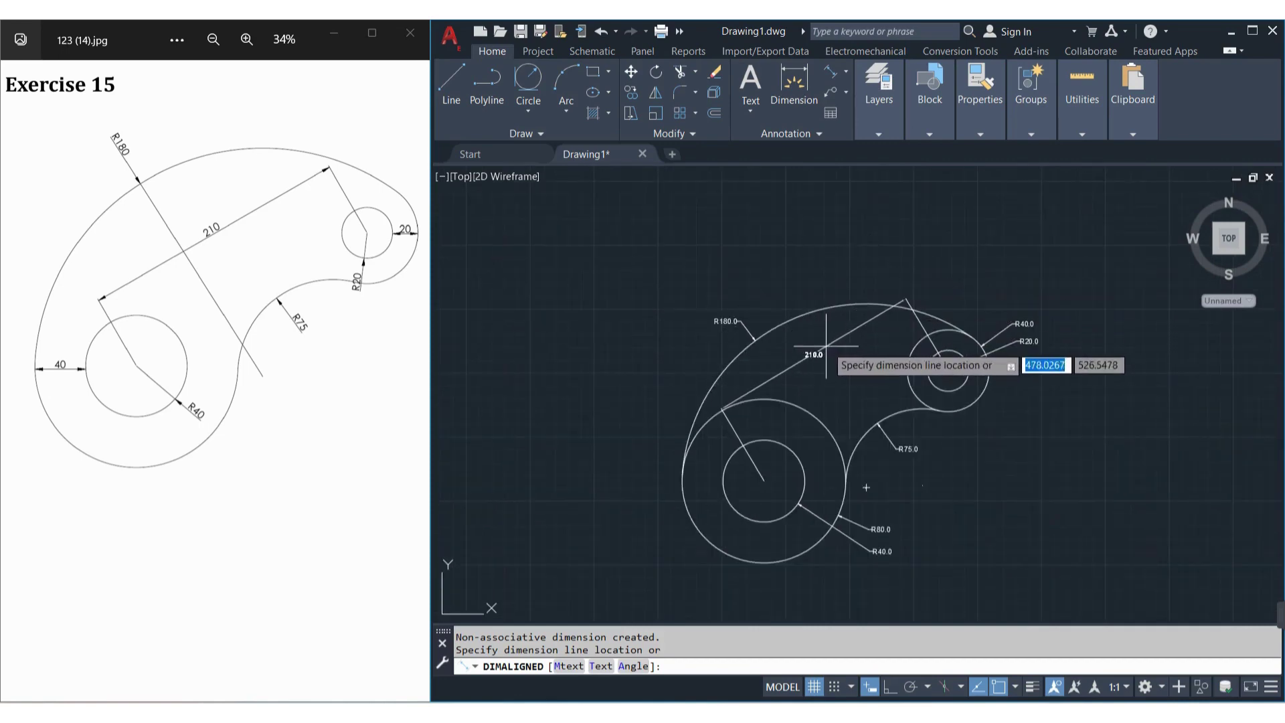
left_click(828, 367)
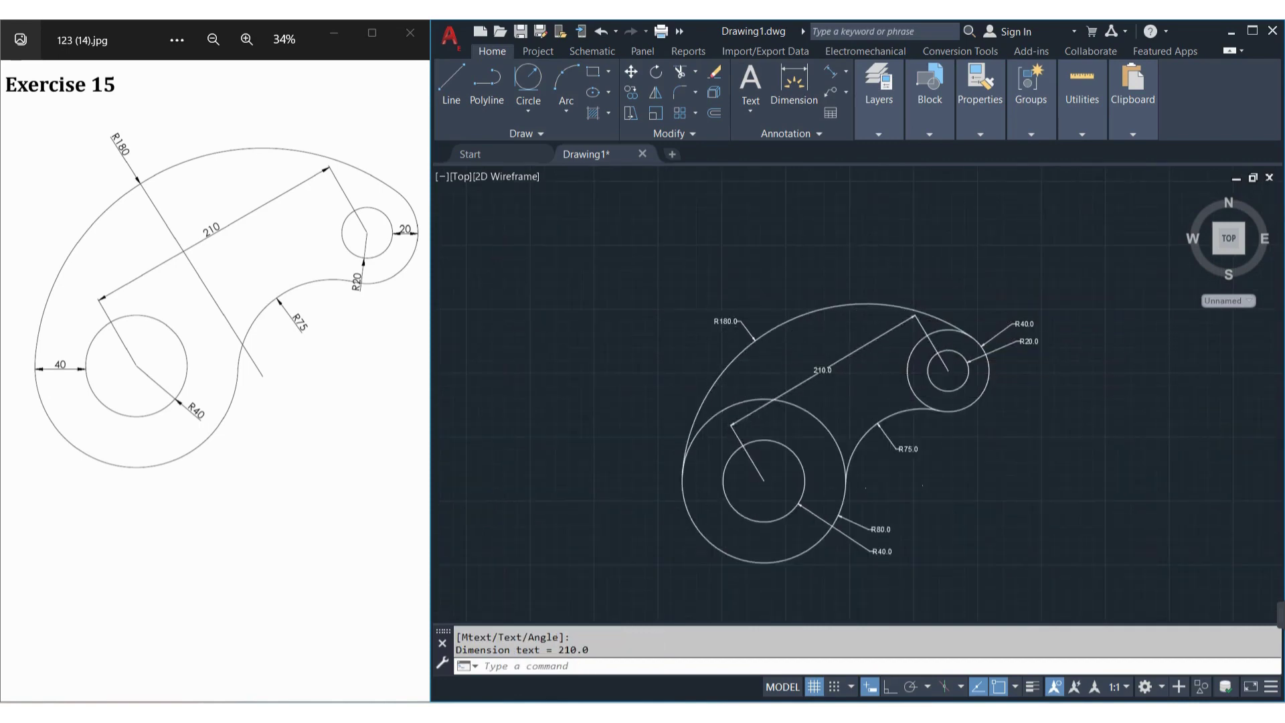
scroll(877, 385, "up", 2)
middle_click_drag(870, 343, 876, 282)
type("TR")
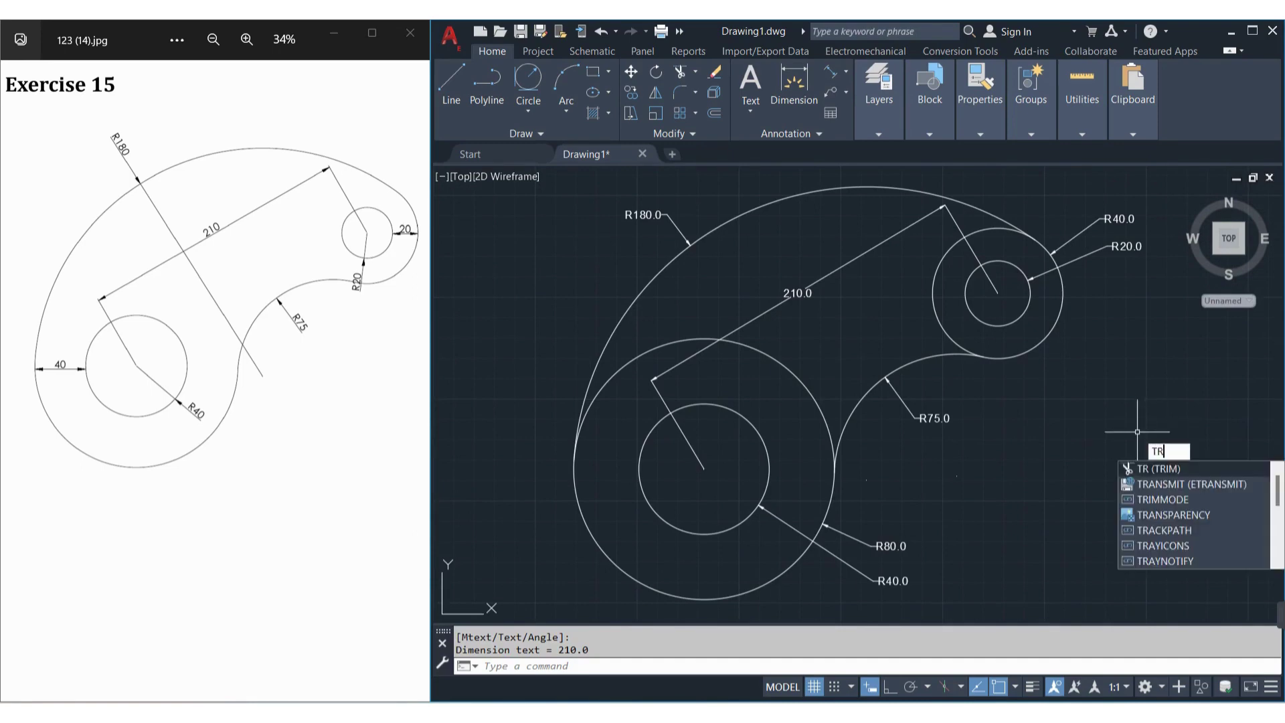
Step: Trim the overlapping left arc of the R40 circle so the hook outline is continuous
key("Return")
left_click(942, 324)
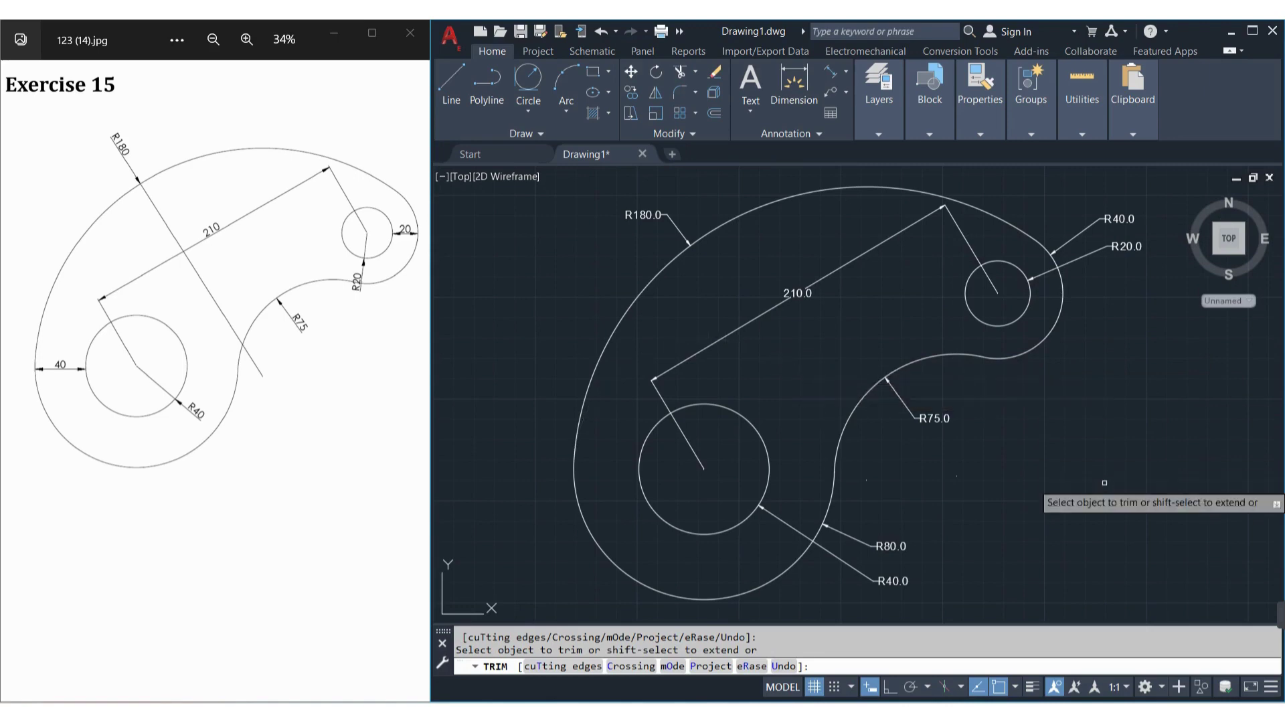
key("Escape")
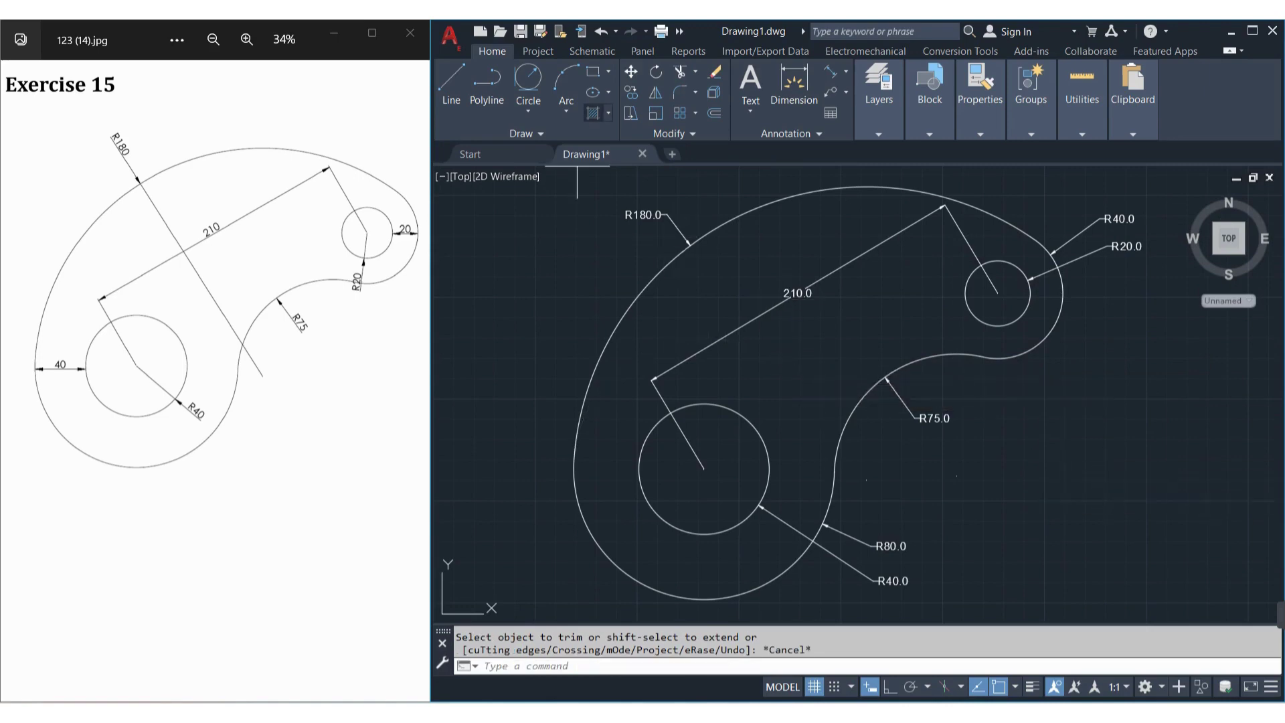
left_click(593, 113)
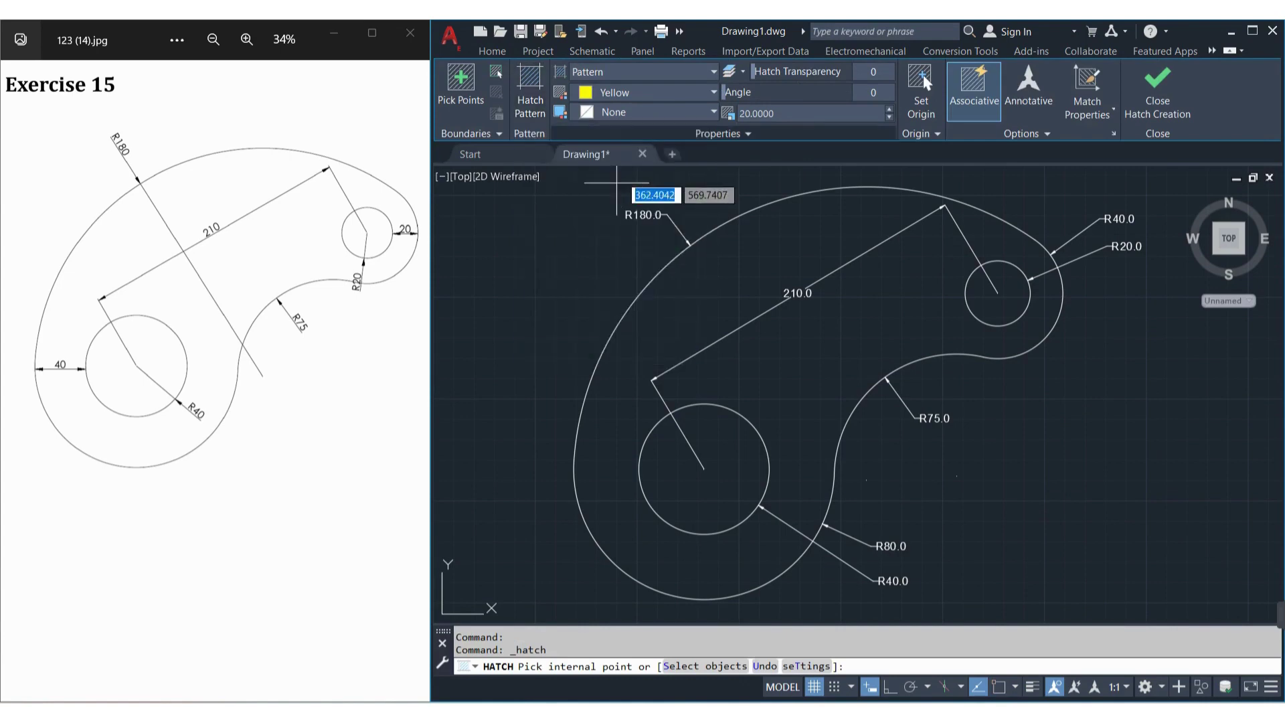
Step: Hatch inside the hook outline in green 88,186,72 at scale 2, leaving both holes clear
left_click(643, 92)
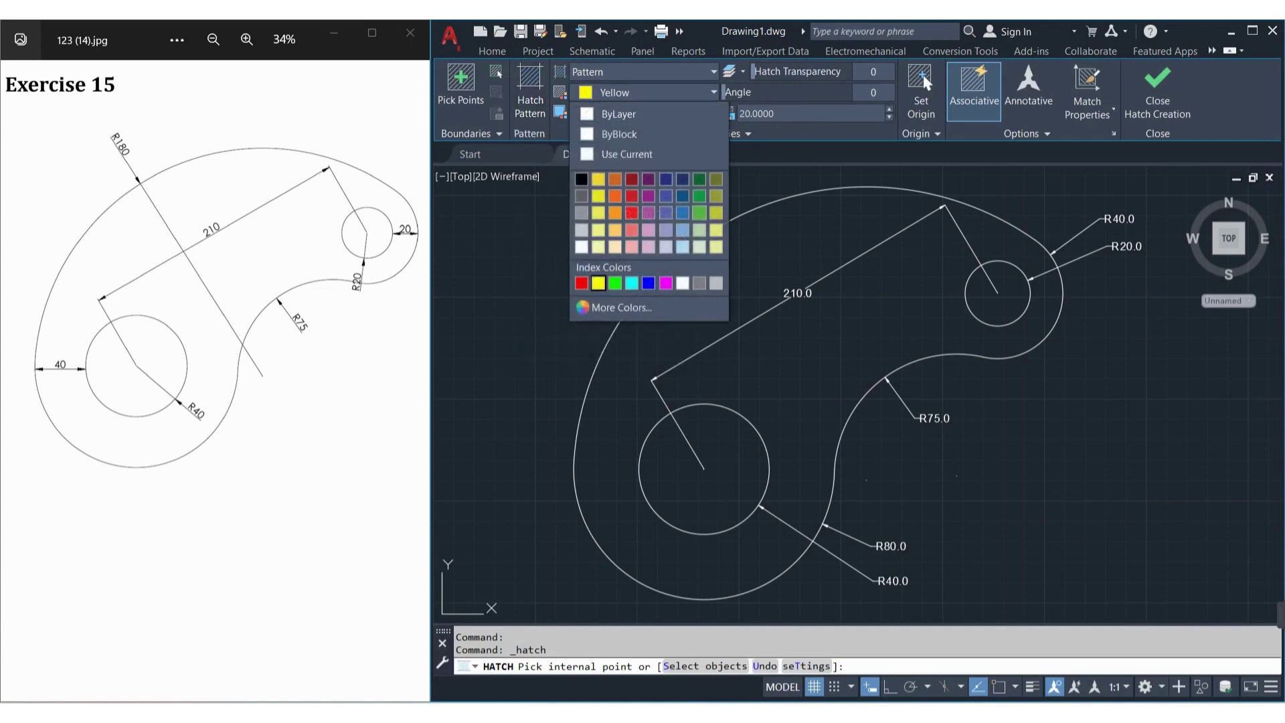
left_click(699, 213)
left_click(729, 258)
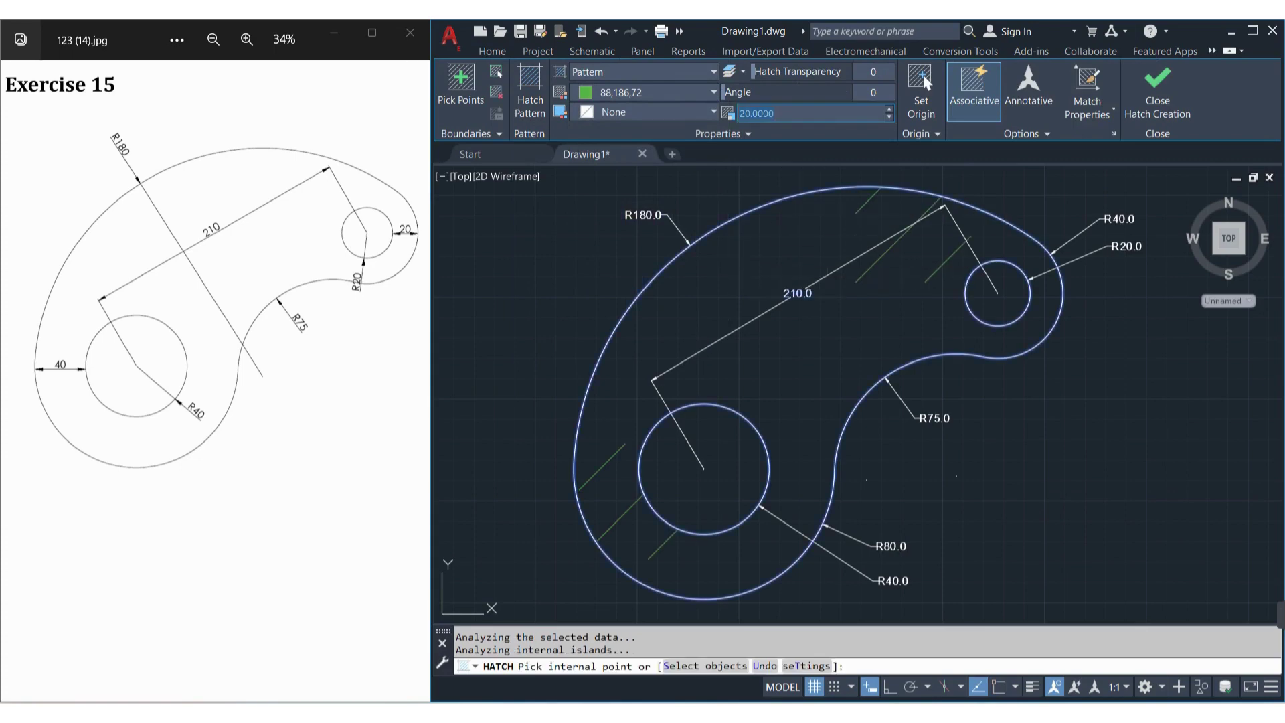
type("2")
key("Return")
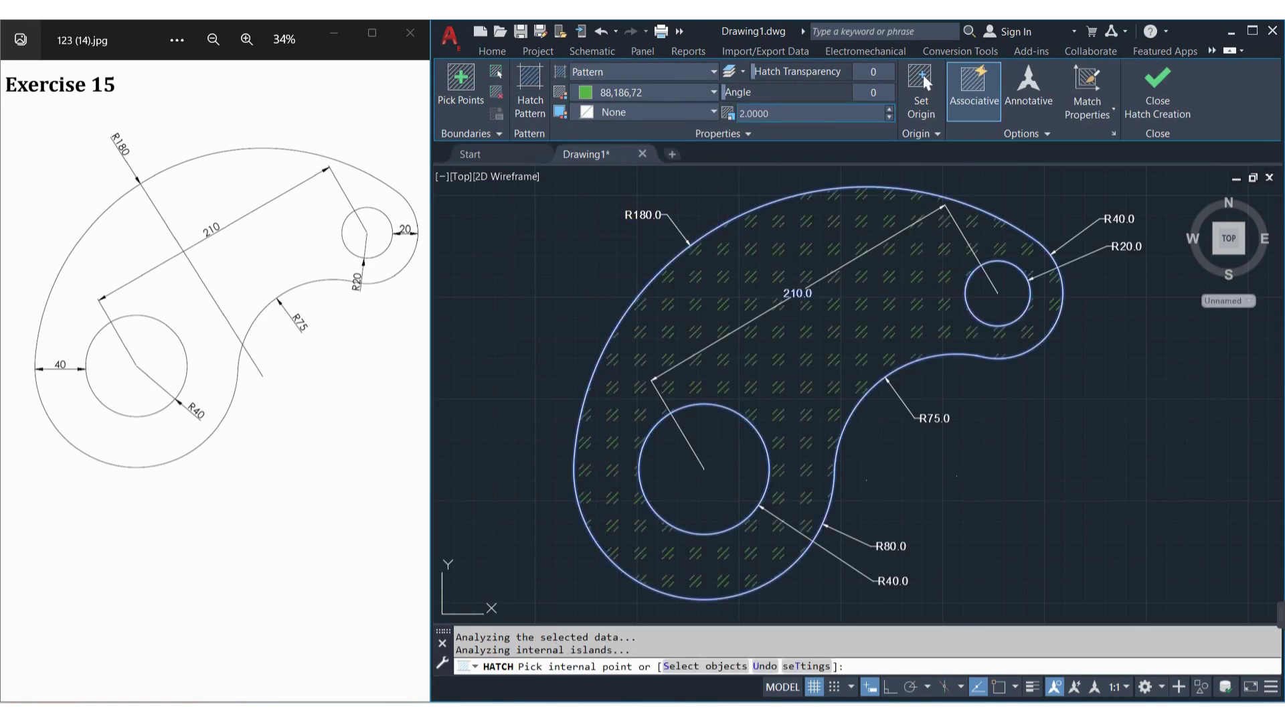
key("Escape")
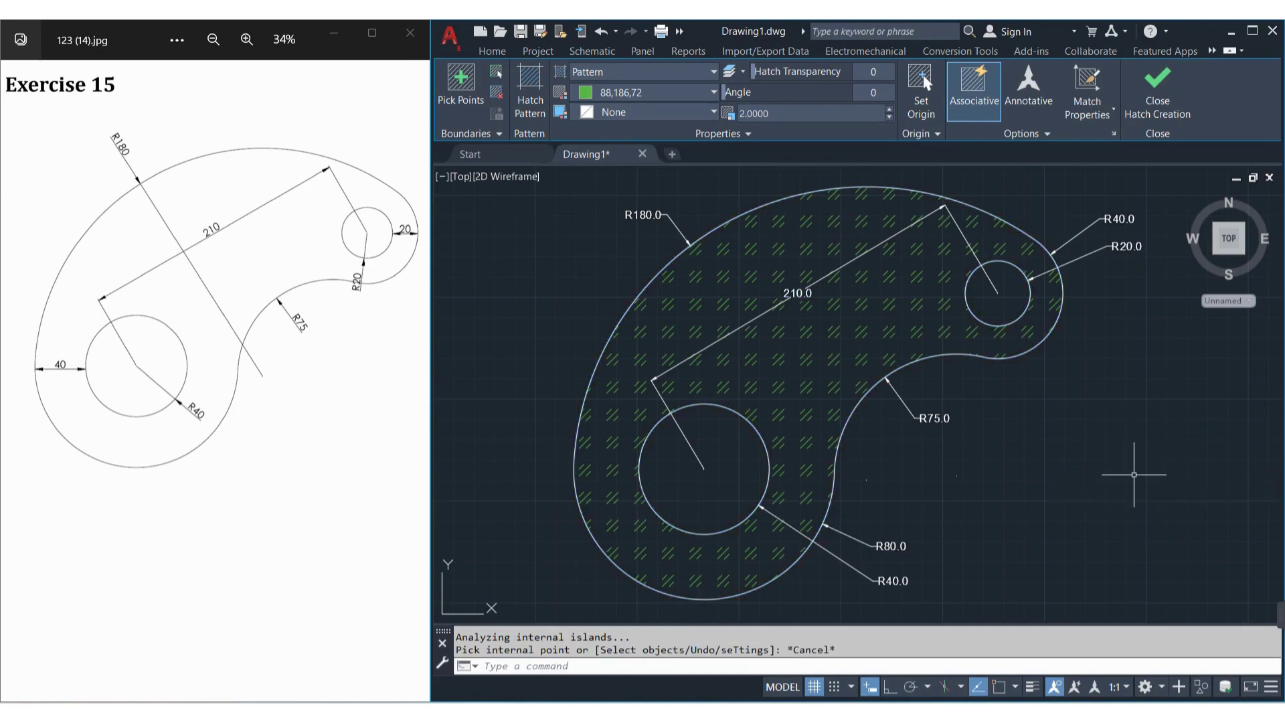